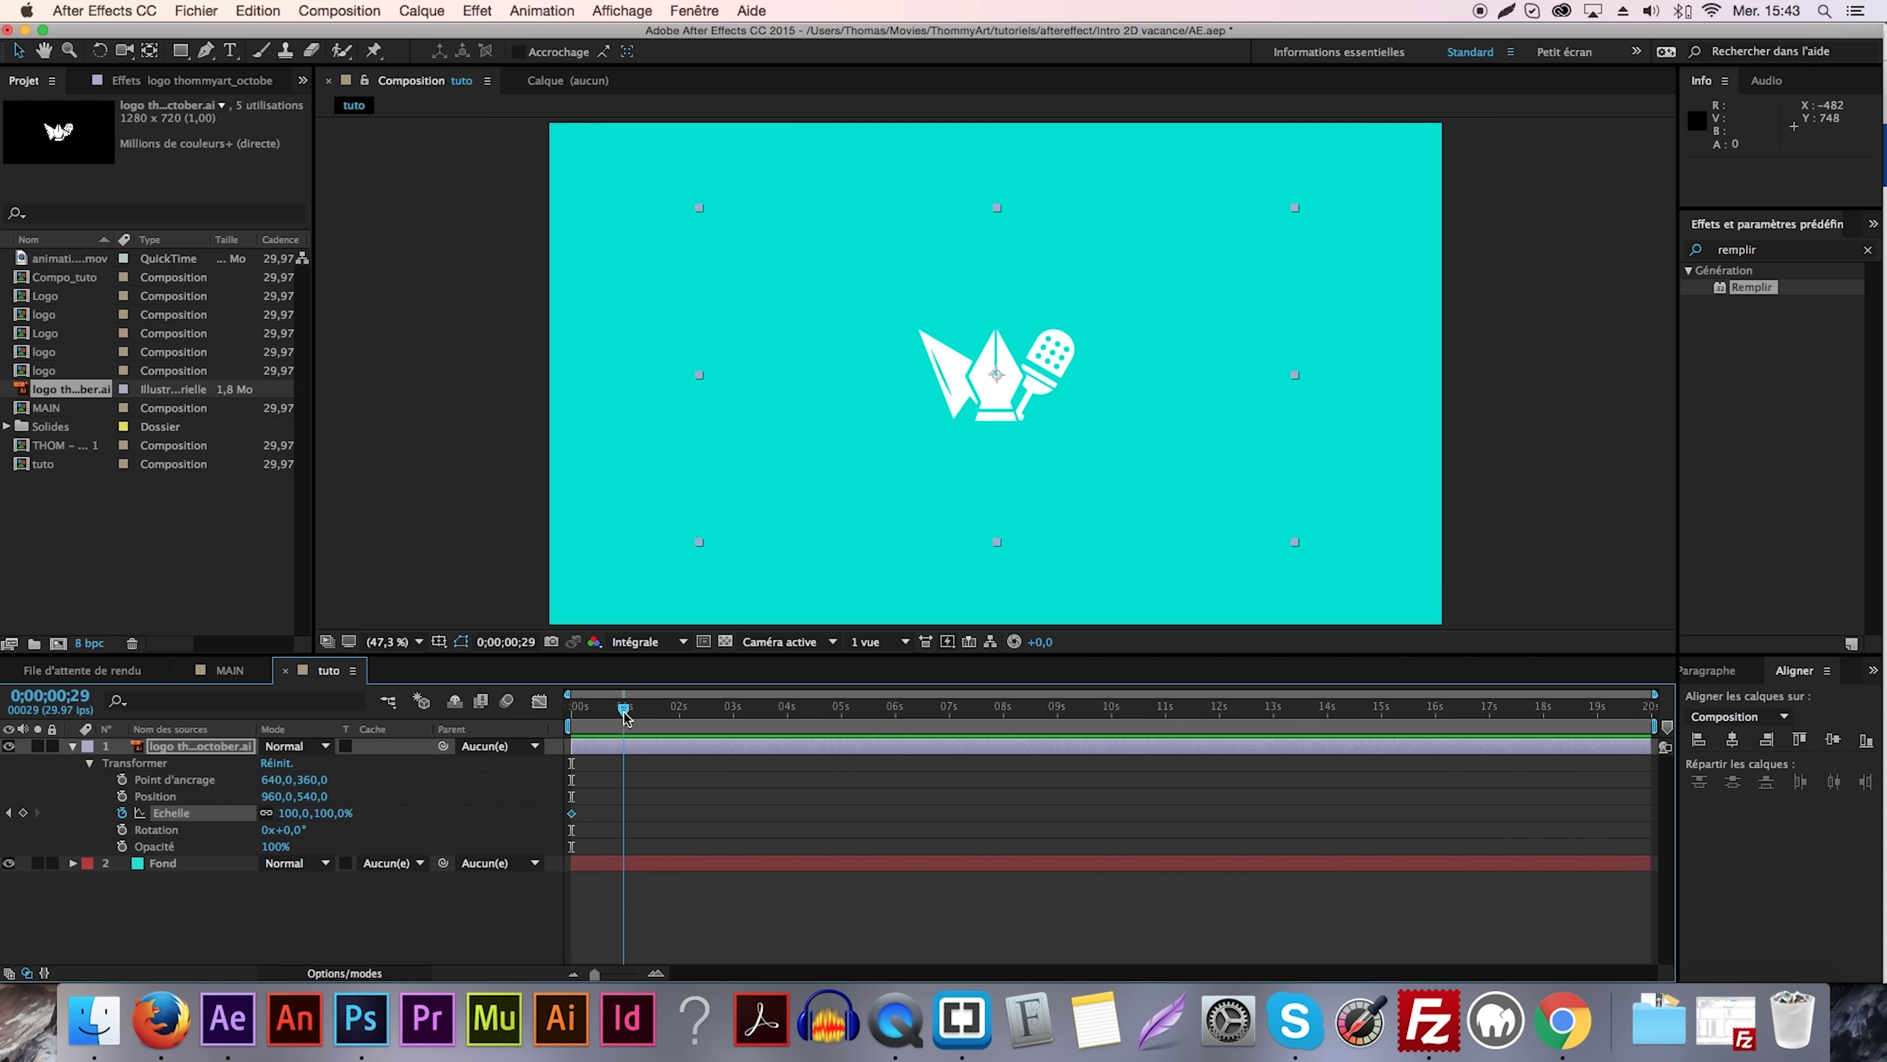
# Move the logo layer's Scale keyframe to one second and add a 0% Scale keyframe at the composition's start.
pyautogui.moveTo(623, 710); pyautogui.dragTo(626, 711)
pyautogui.moveTo(572, 813); pyautogui.dragTo(626, 814)
pyautogui.click(659, 806)
pyautogui.moveTo(626, 710); pyautogui.dragTo(488, 735)
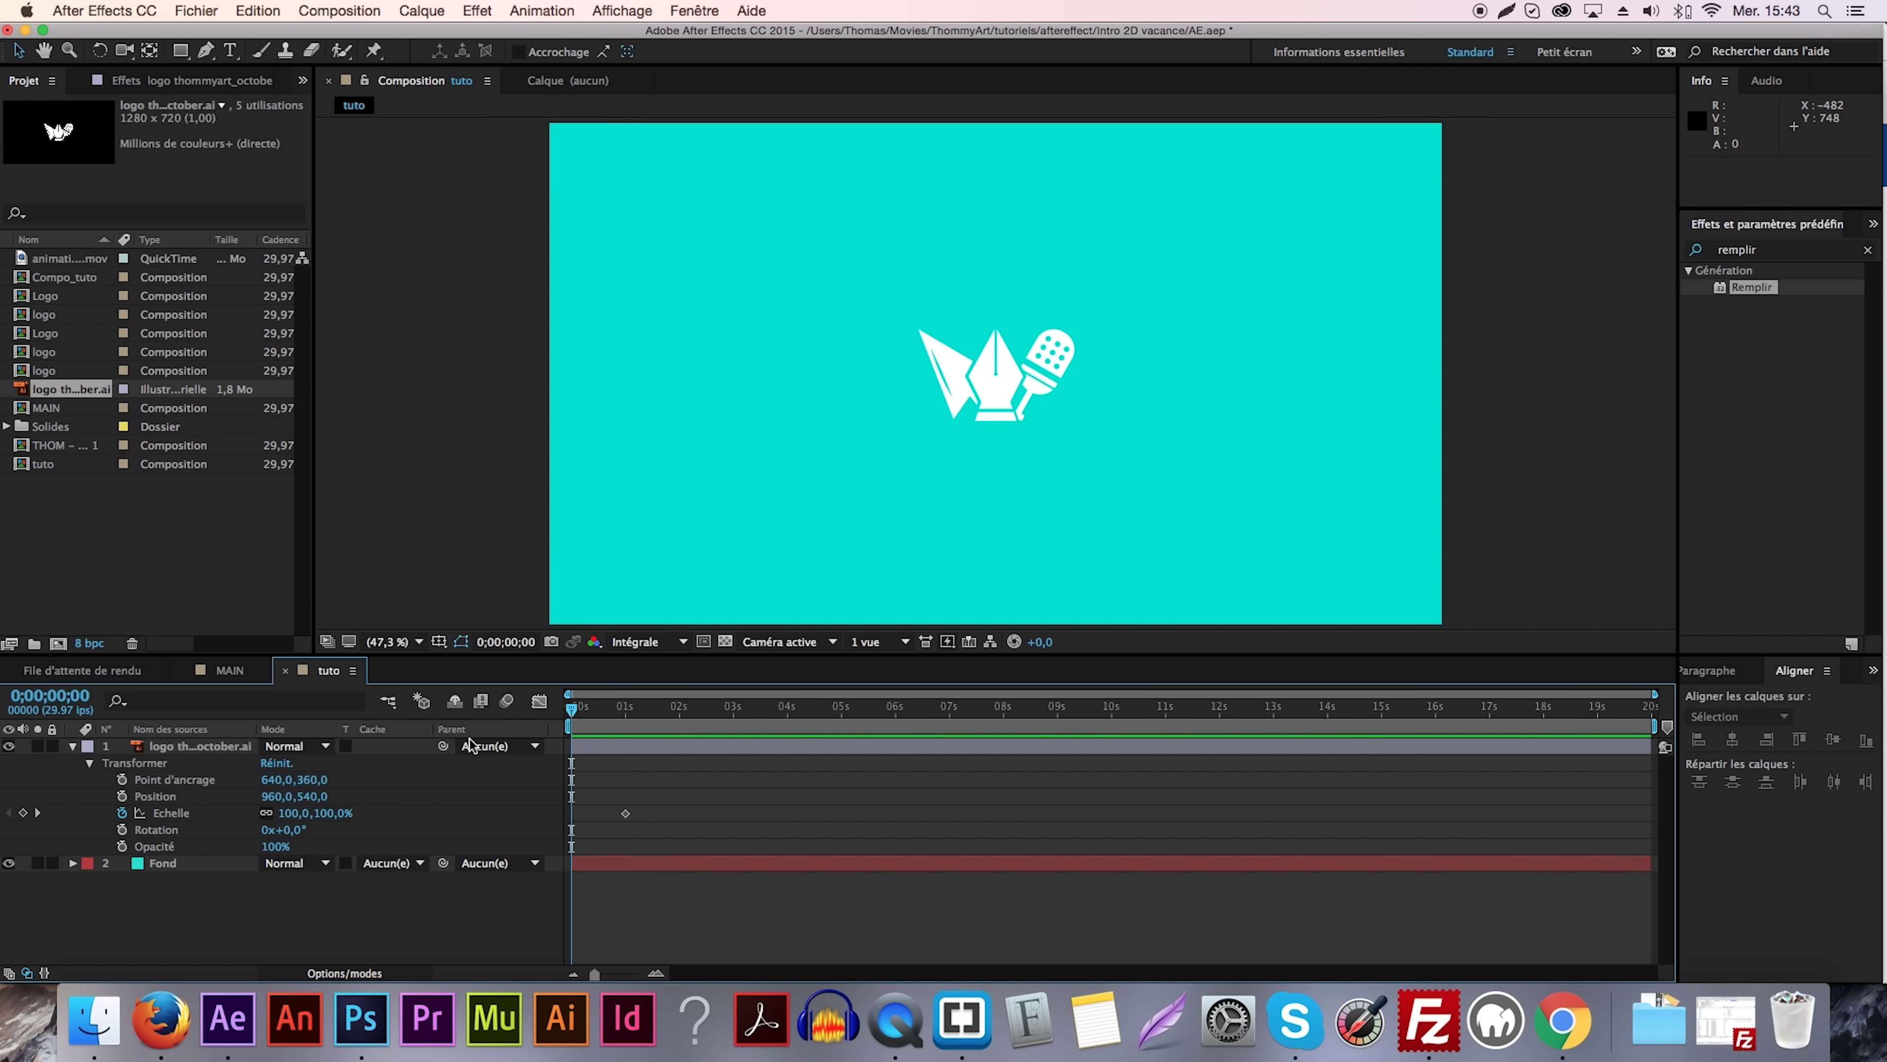
pyautogui.click(327, 813)
pyautogui.write('0')
pyautogui.press('Return')
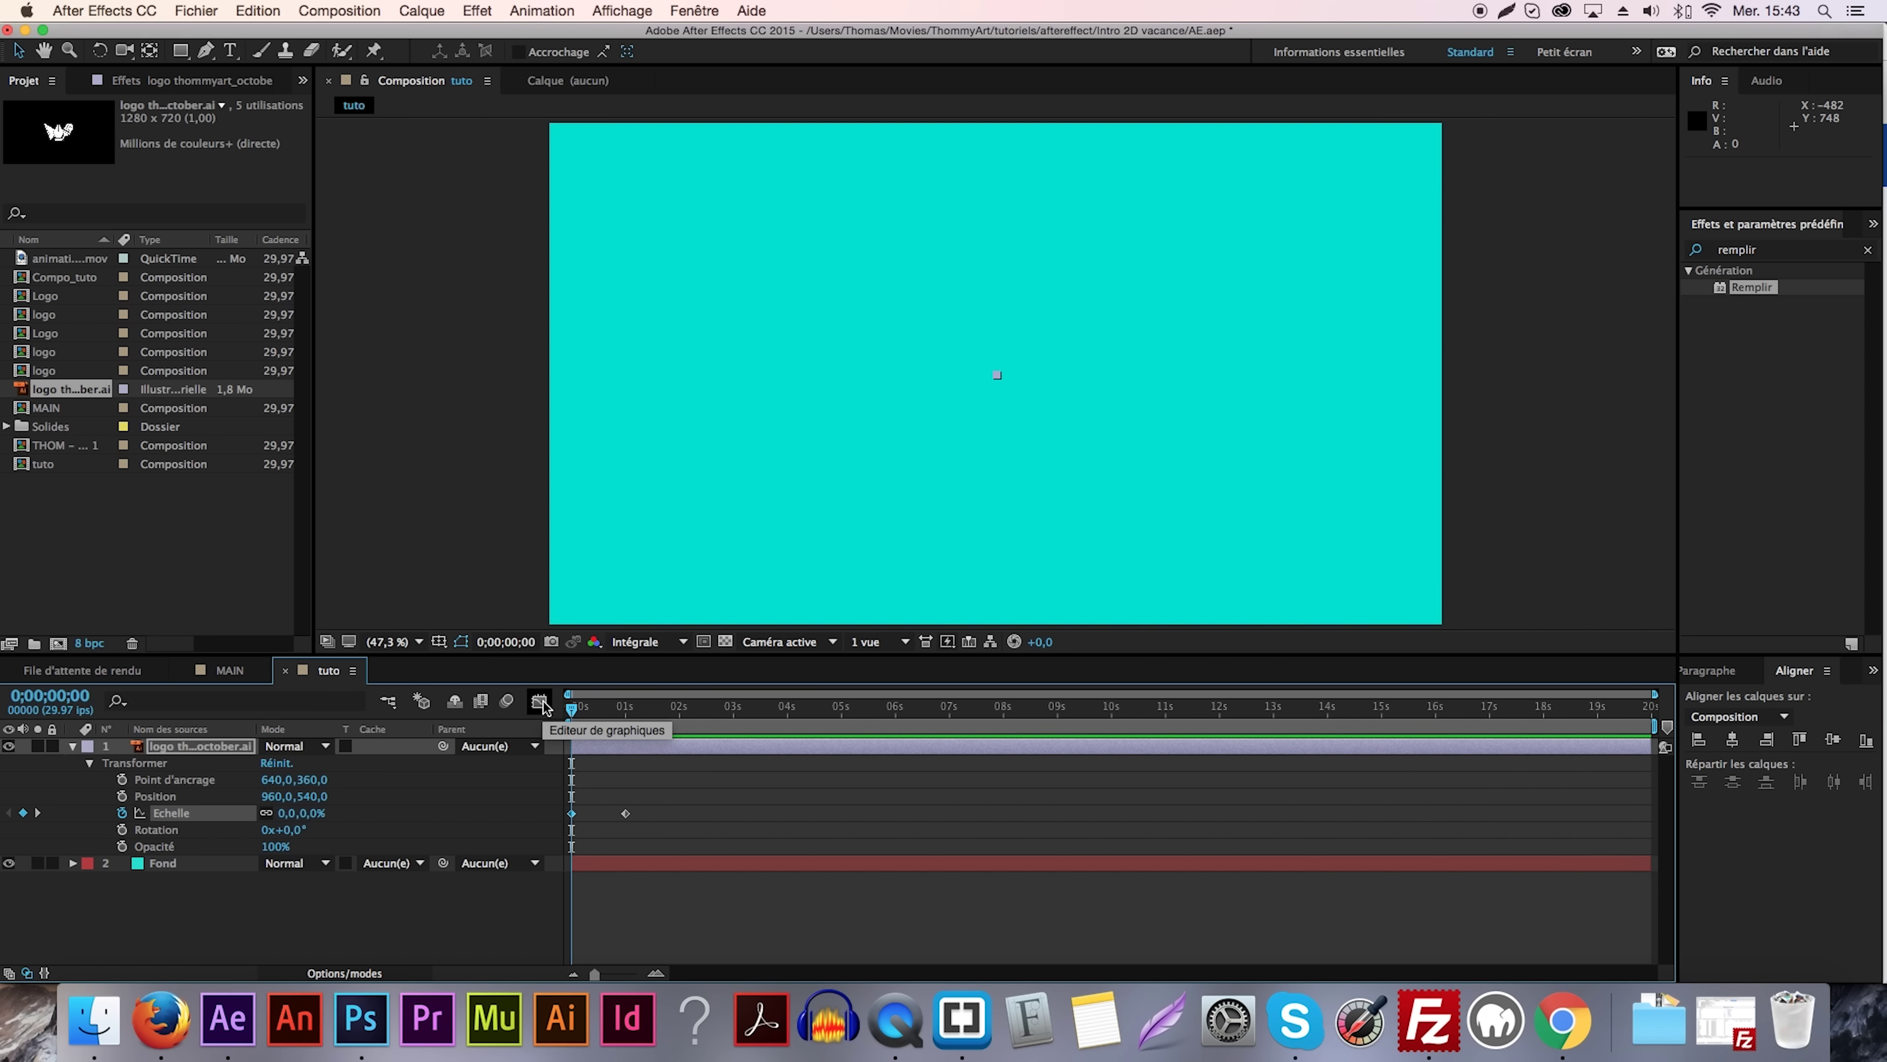
# Ease the logo's final Scale keyframe in the speed graph to 0 %/s with about 80% incoming influence.
pyautogui.click(540, 701)
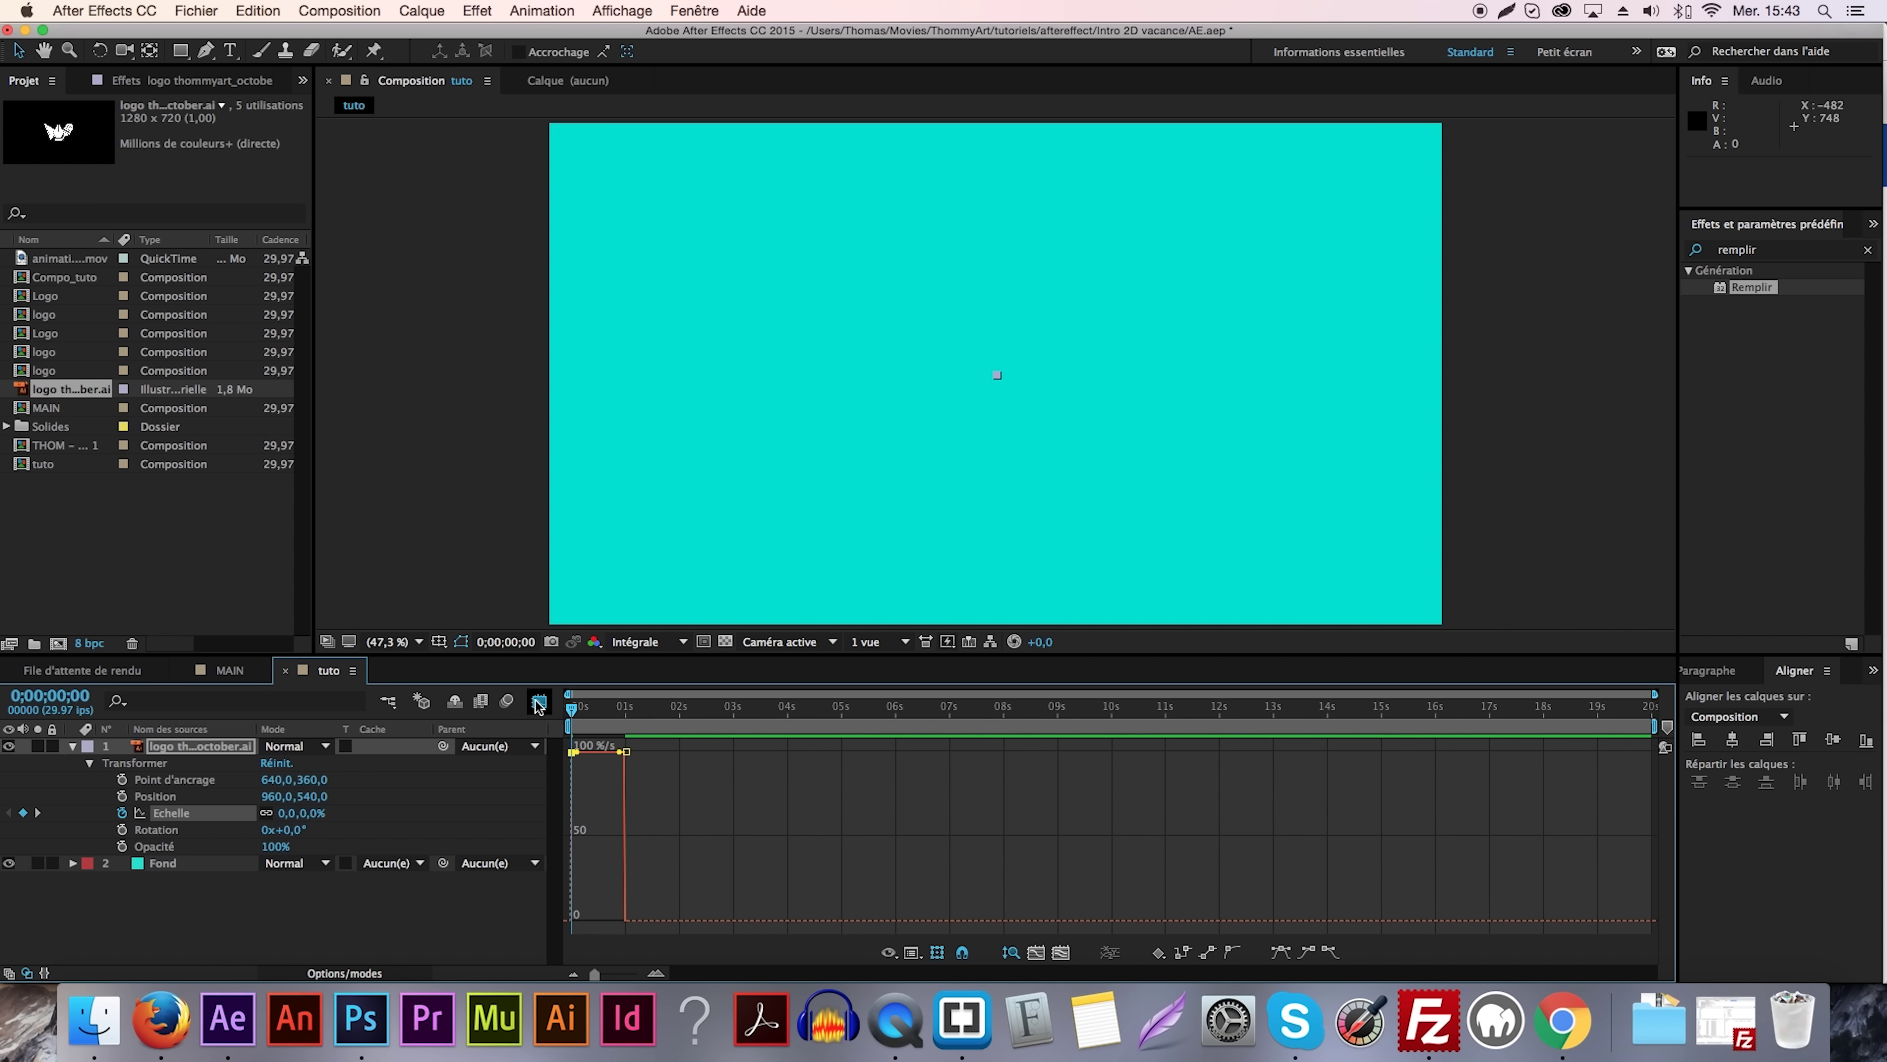
pyautogui.click(1061, 952)
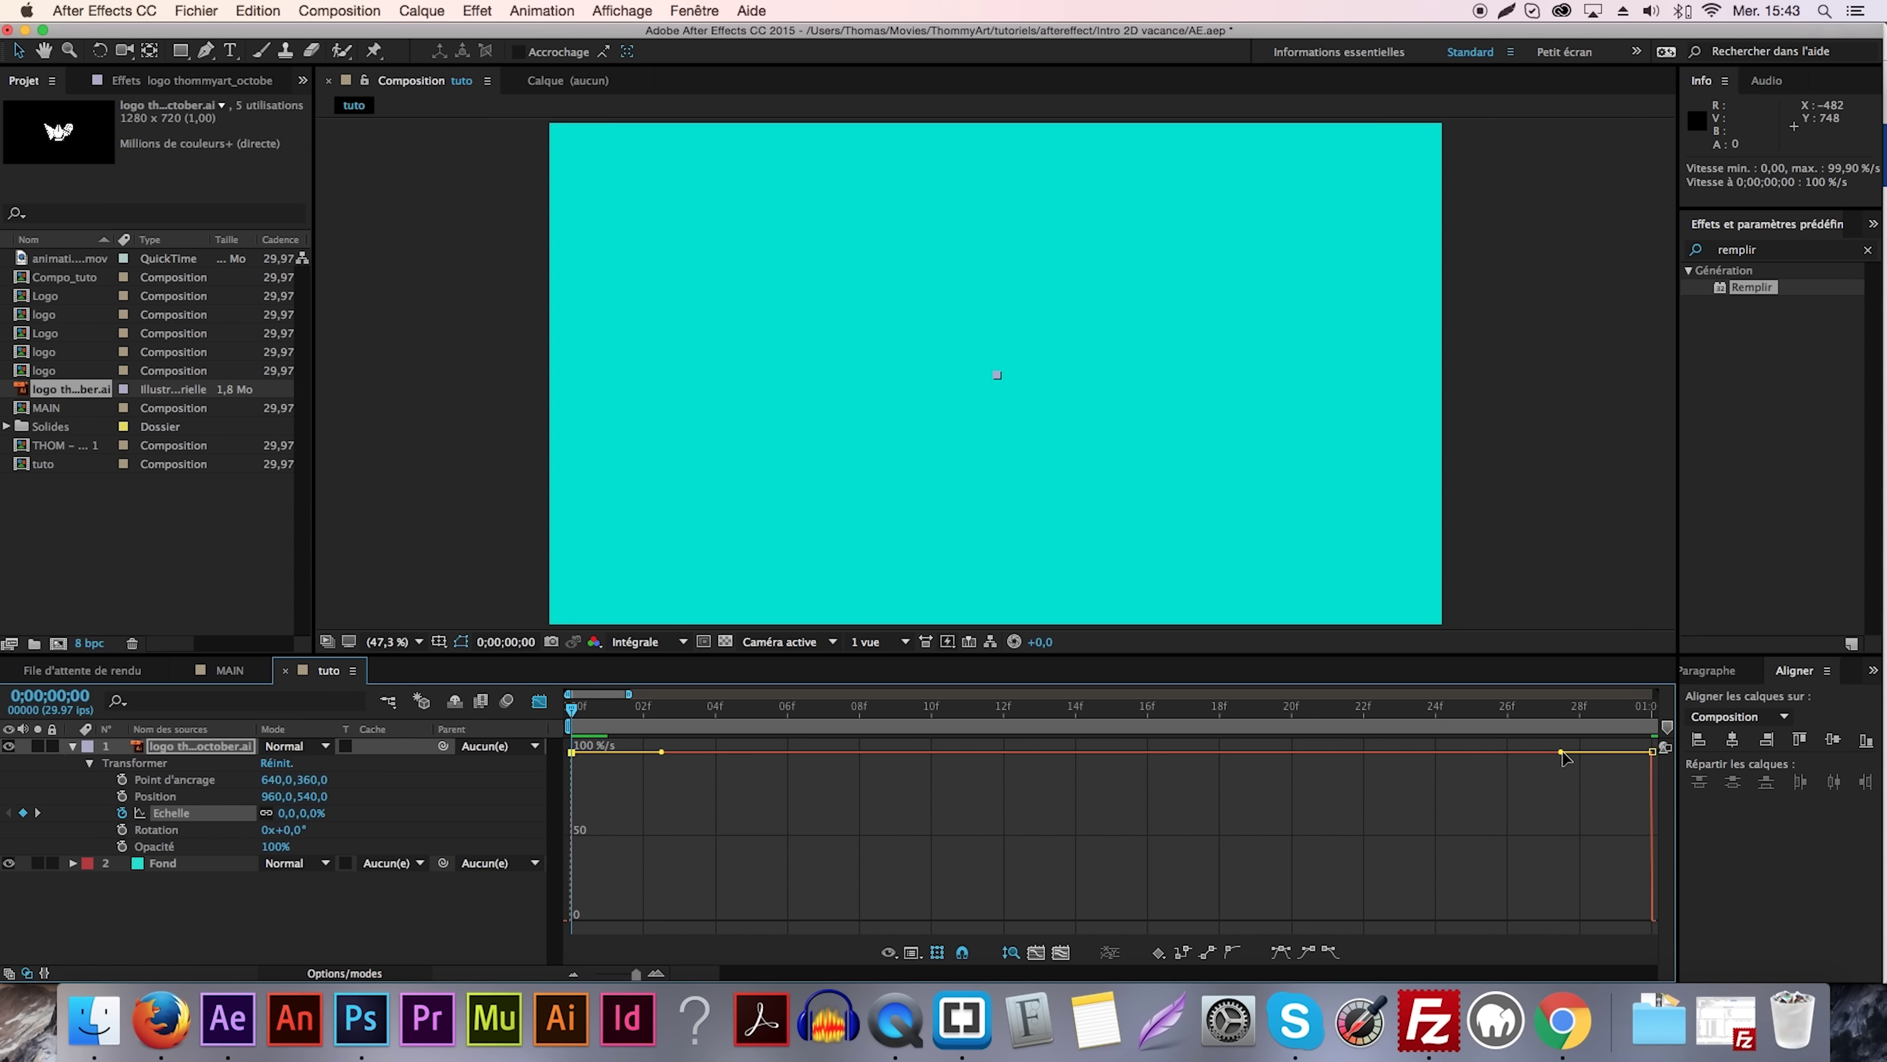
pyautogui.moveTo(1564, 757); pyautogui.dragTo(1220, 928)
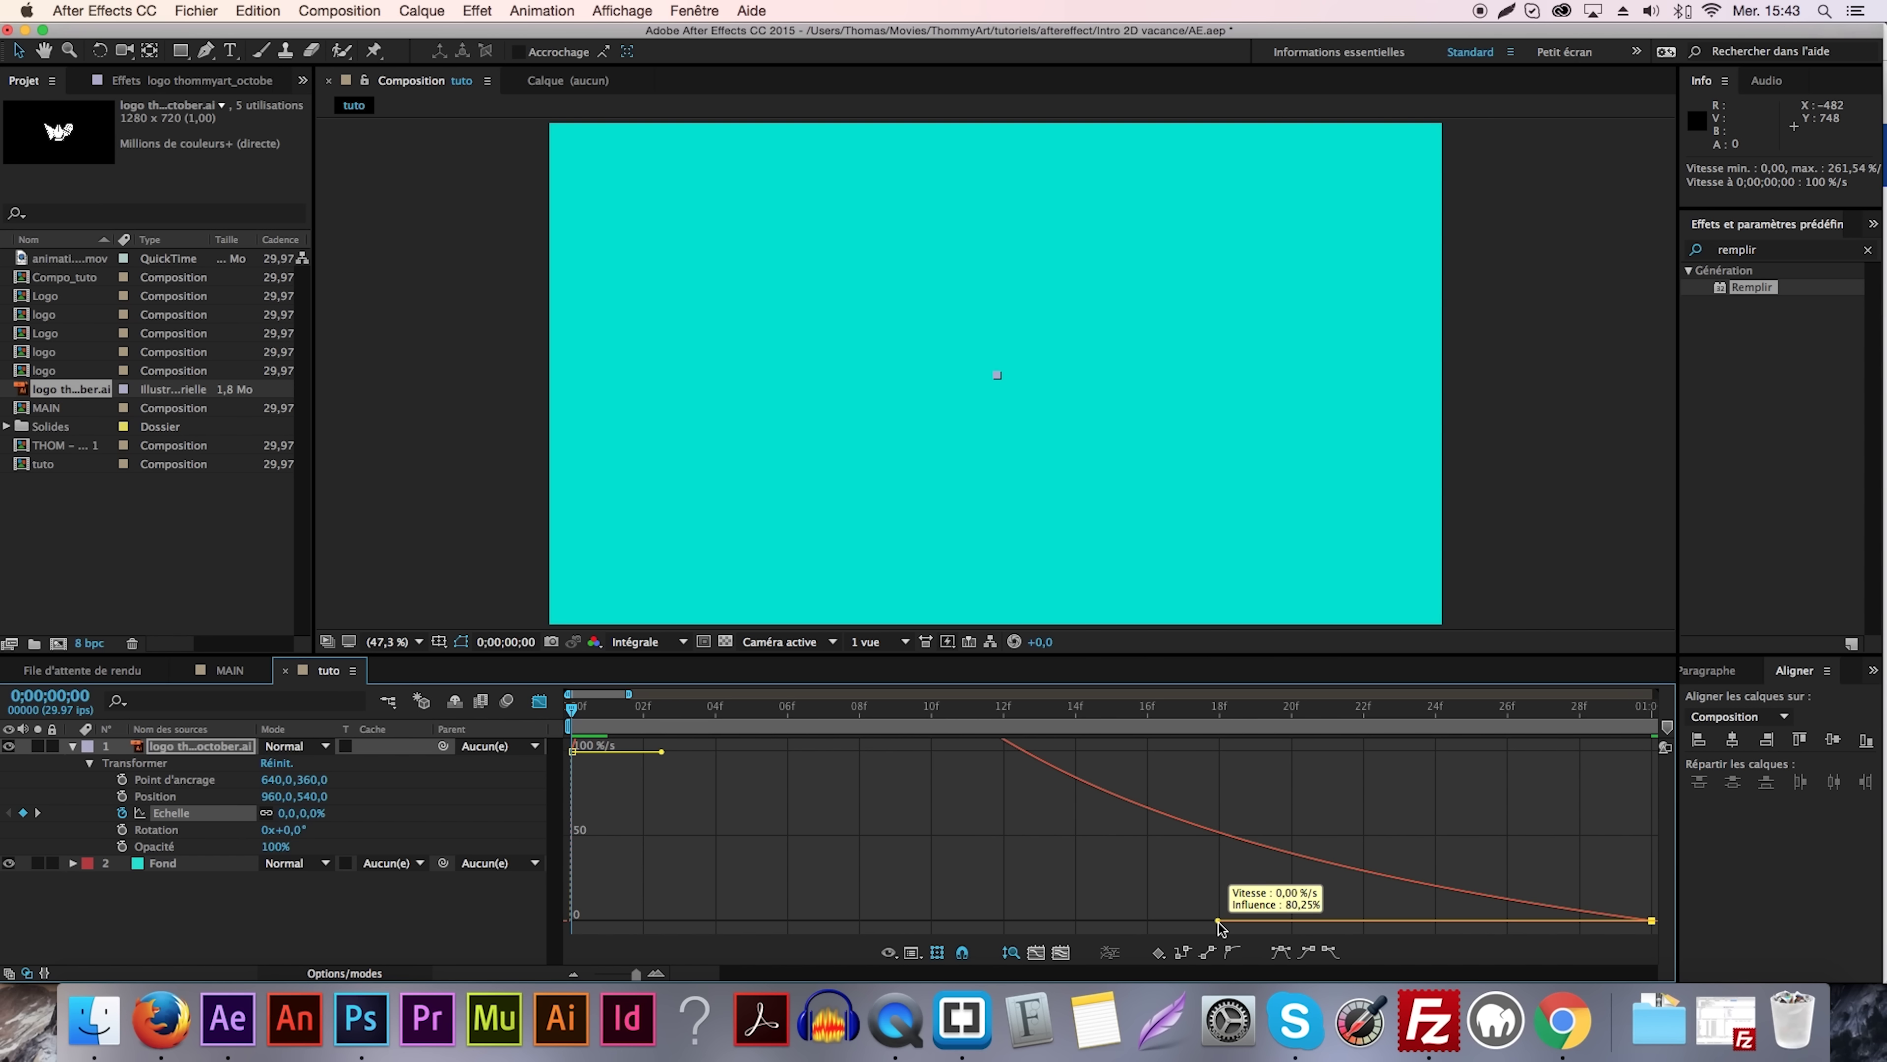
pyautogui.moveTo(1220, 928); pyautogui.dragTo(1222, 929)
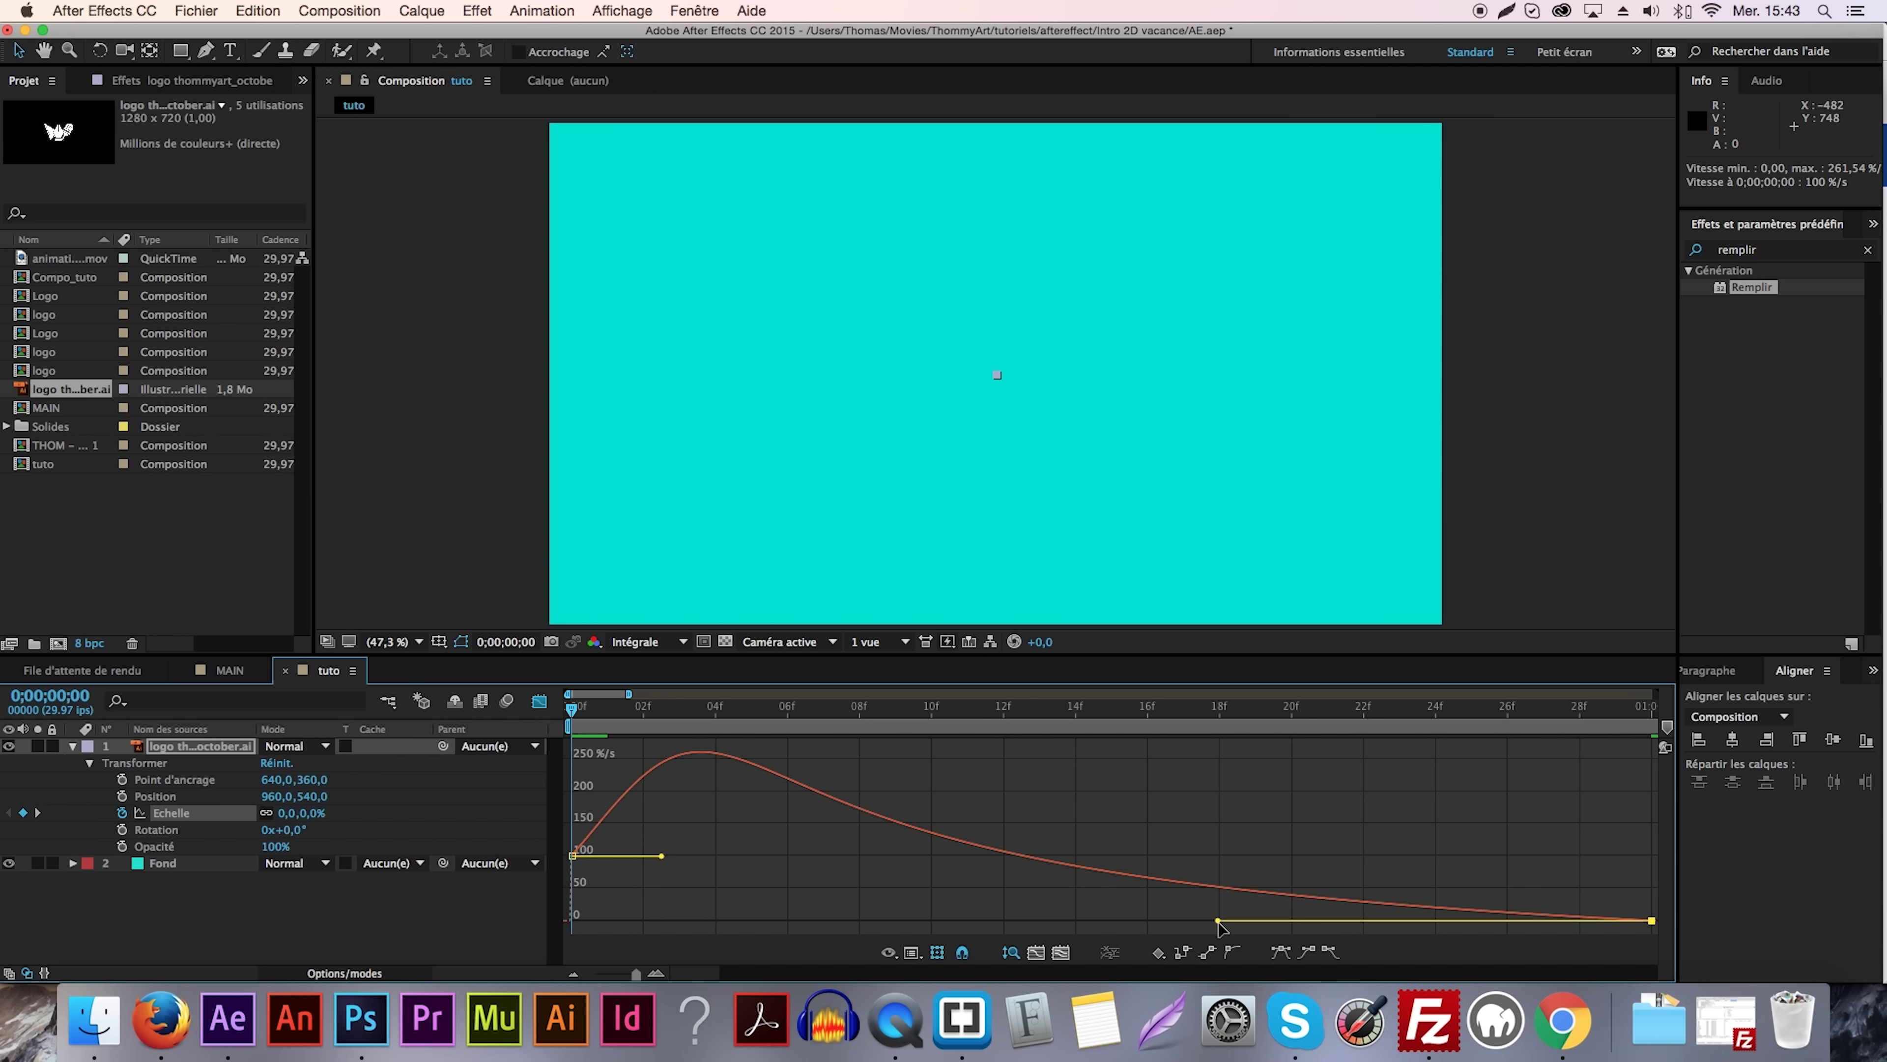
pyautogui.click(539, 704)
pyautogui.moveTo(636, 974); pyautogui.dragTo(518, 974)
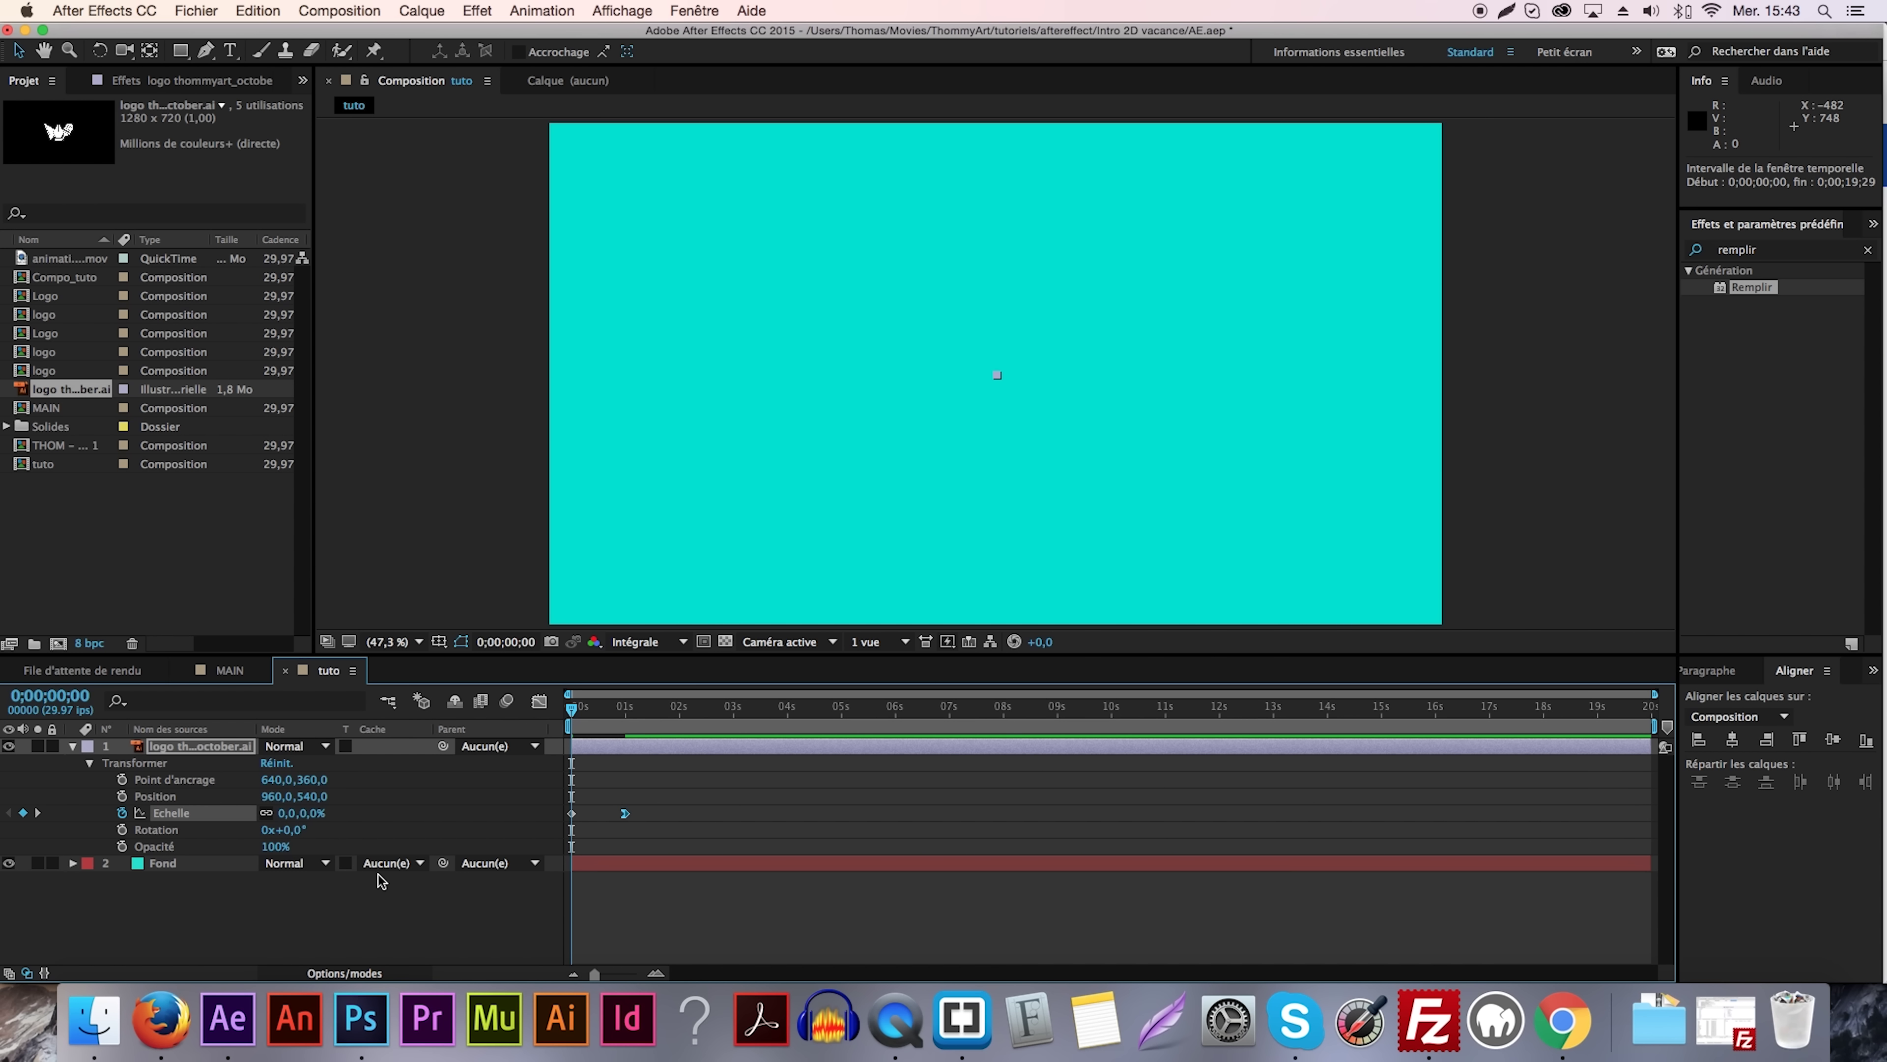
# Play back the logo's scale-up animation from the start.
pyautogui.click(401, 824)
pyautogui.press('space')
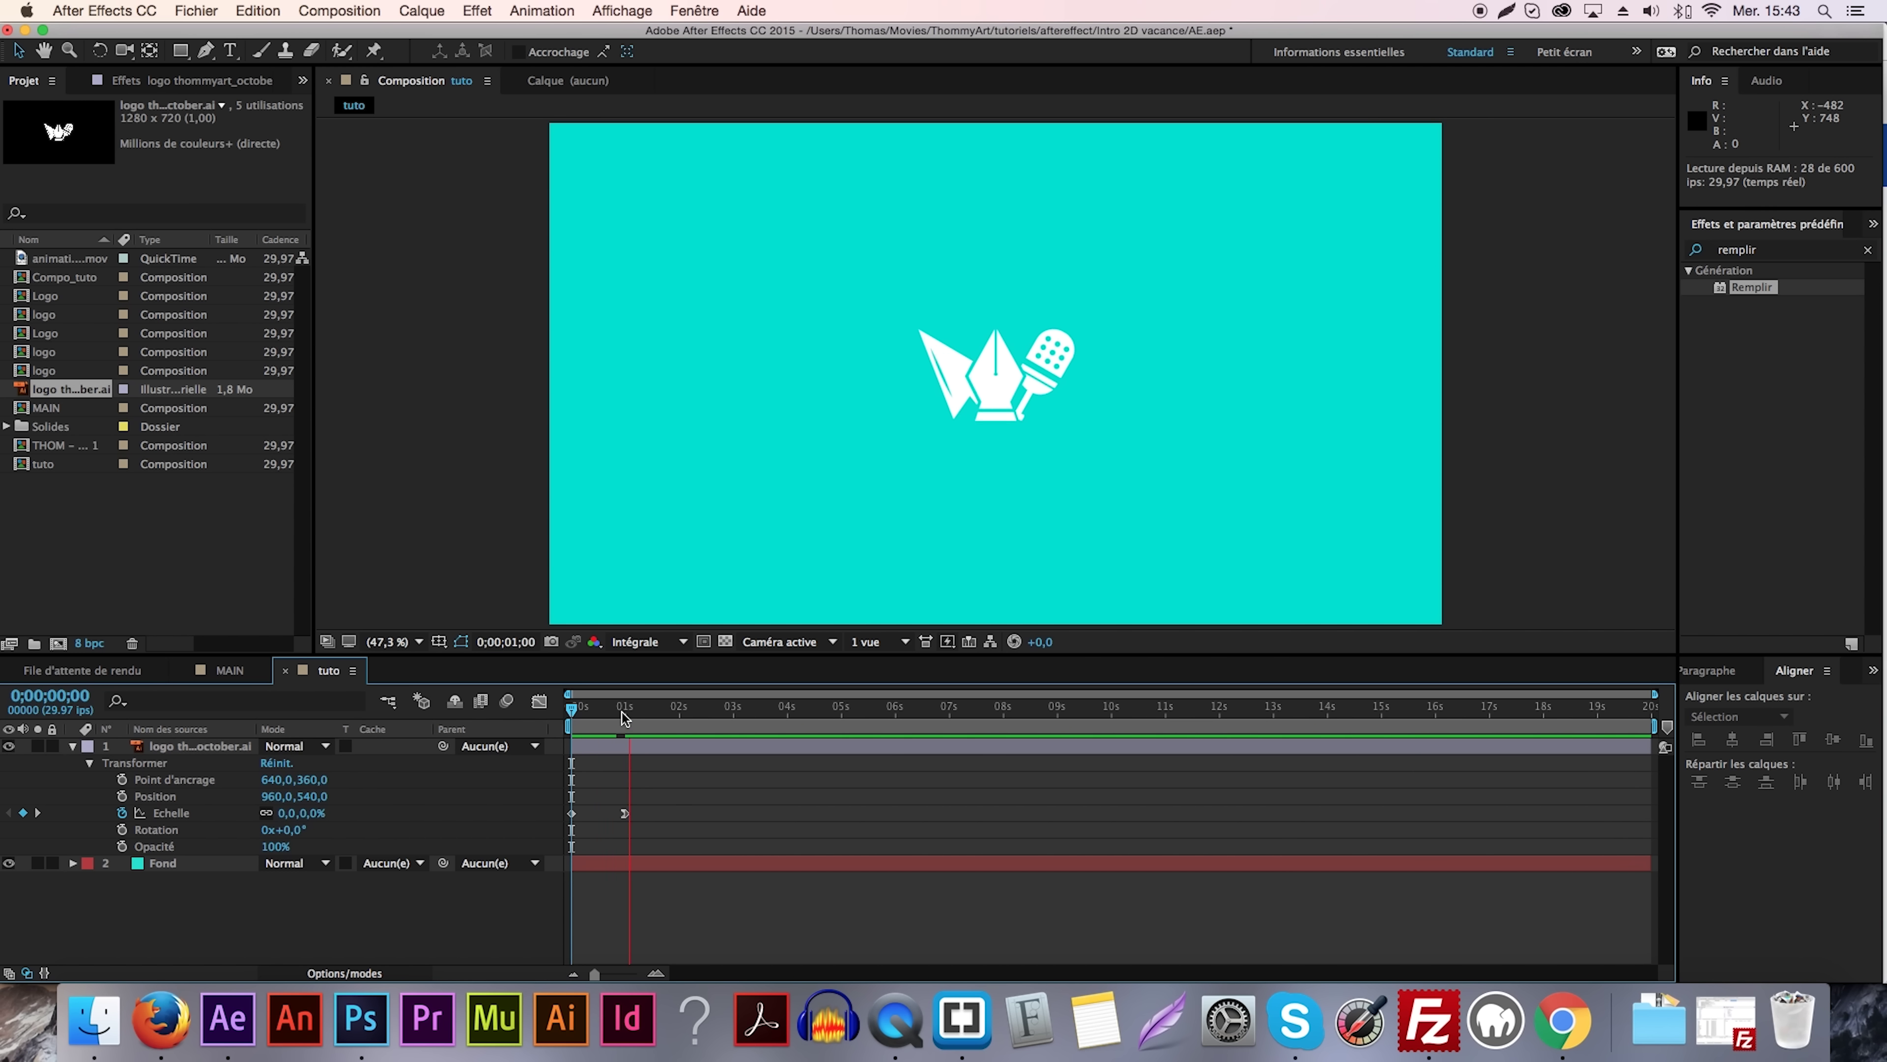
pyautogui.press('space')
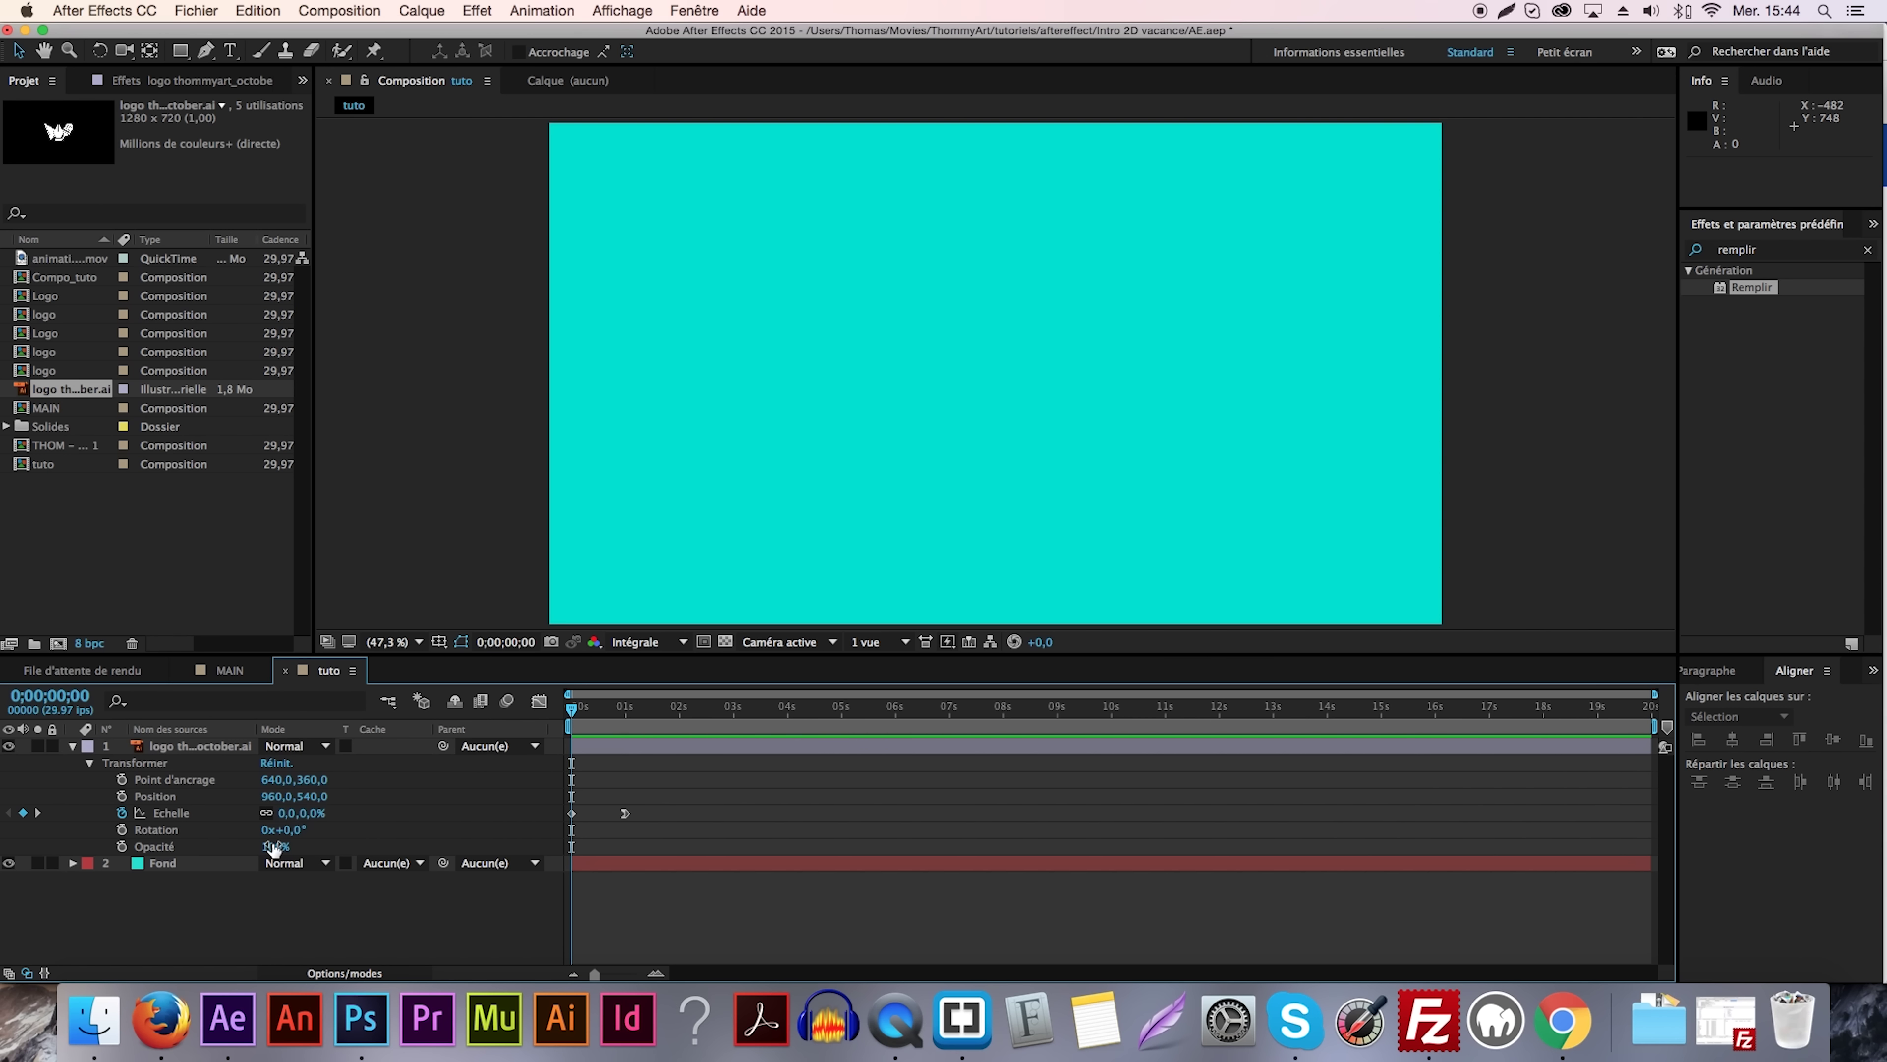
# Animate the logo's Rotation from 80° at the composition's start to 0° at one second.
pyautogui.click(122, 830)
pyautogui.moveTo(620, 710); pyautogui.dragTo(624, 710)
pyautogui.moveTo(573, 831); pyautogui.dragTo(641, 835)
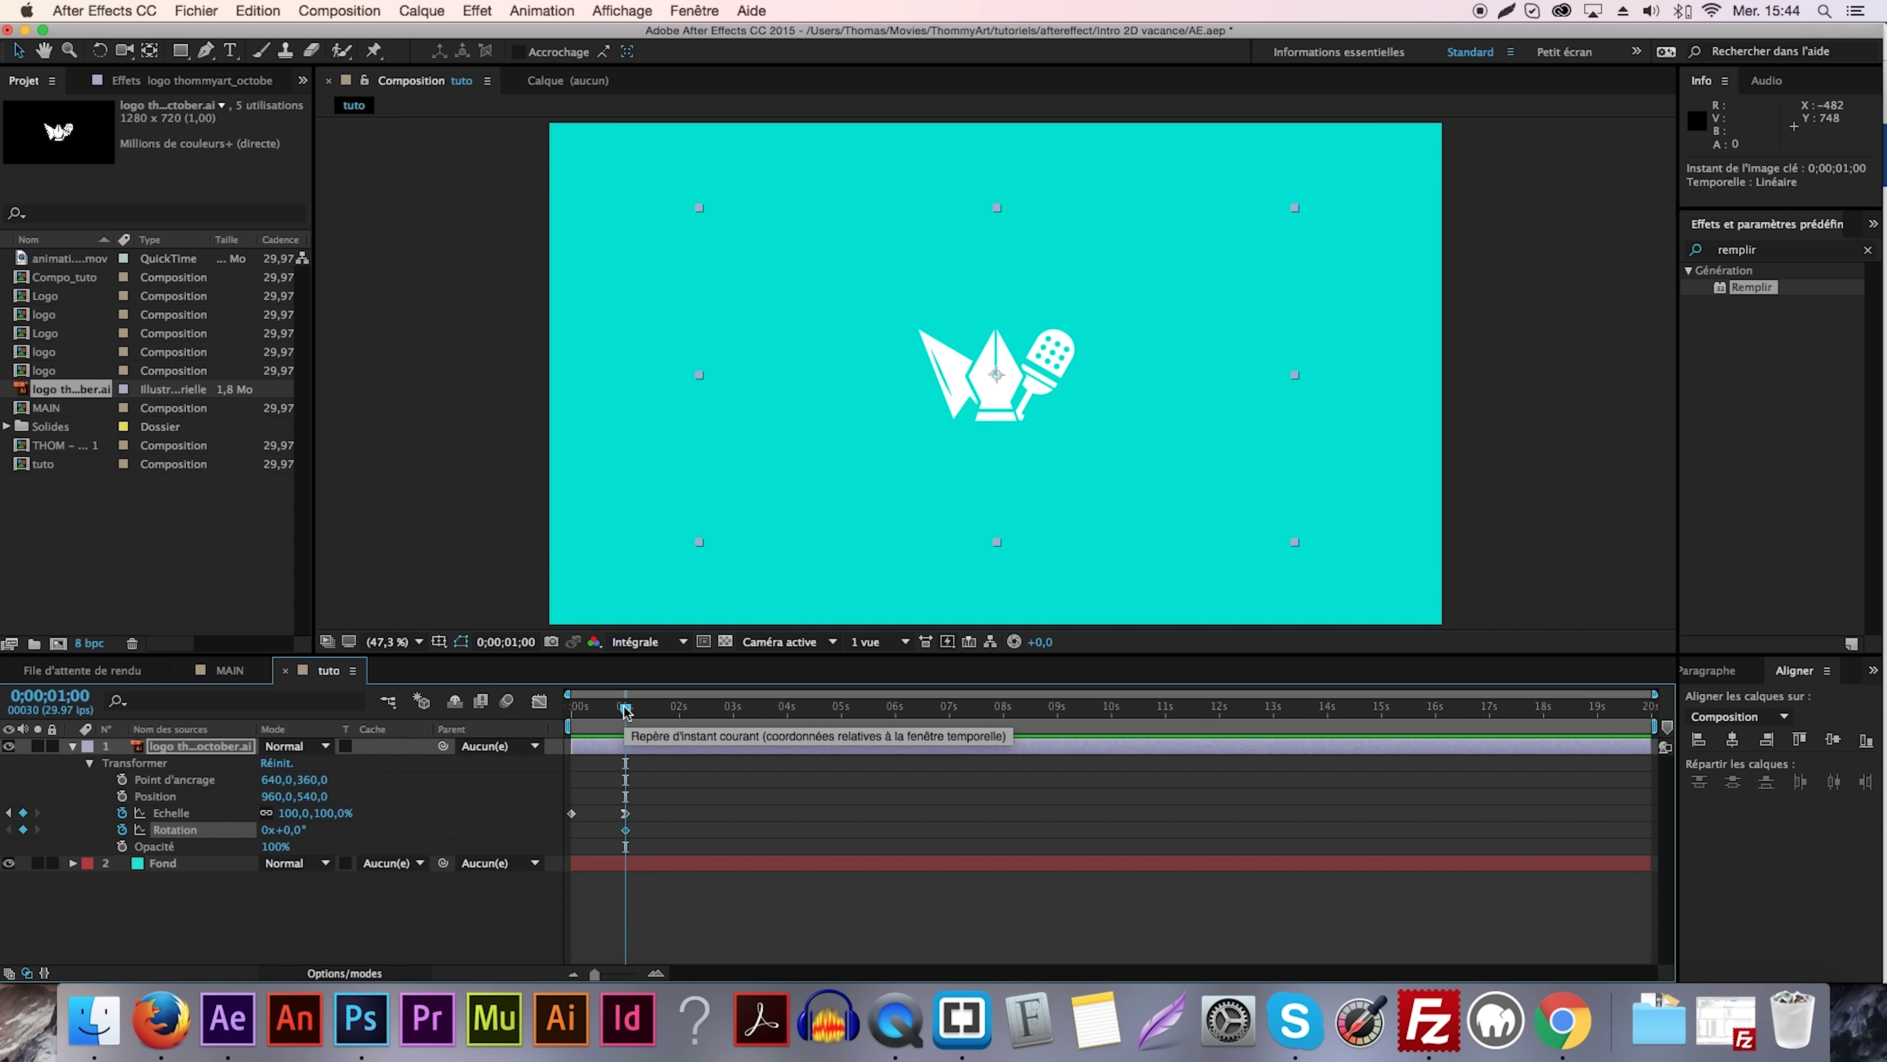
pyautogui.moveTo(625, 708); pyautogui.dragTo(499, 716)
pyautogui.click(290, 830)
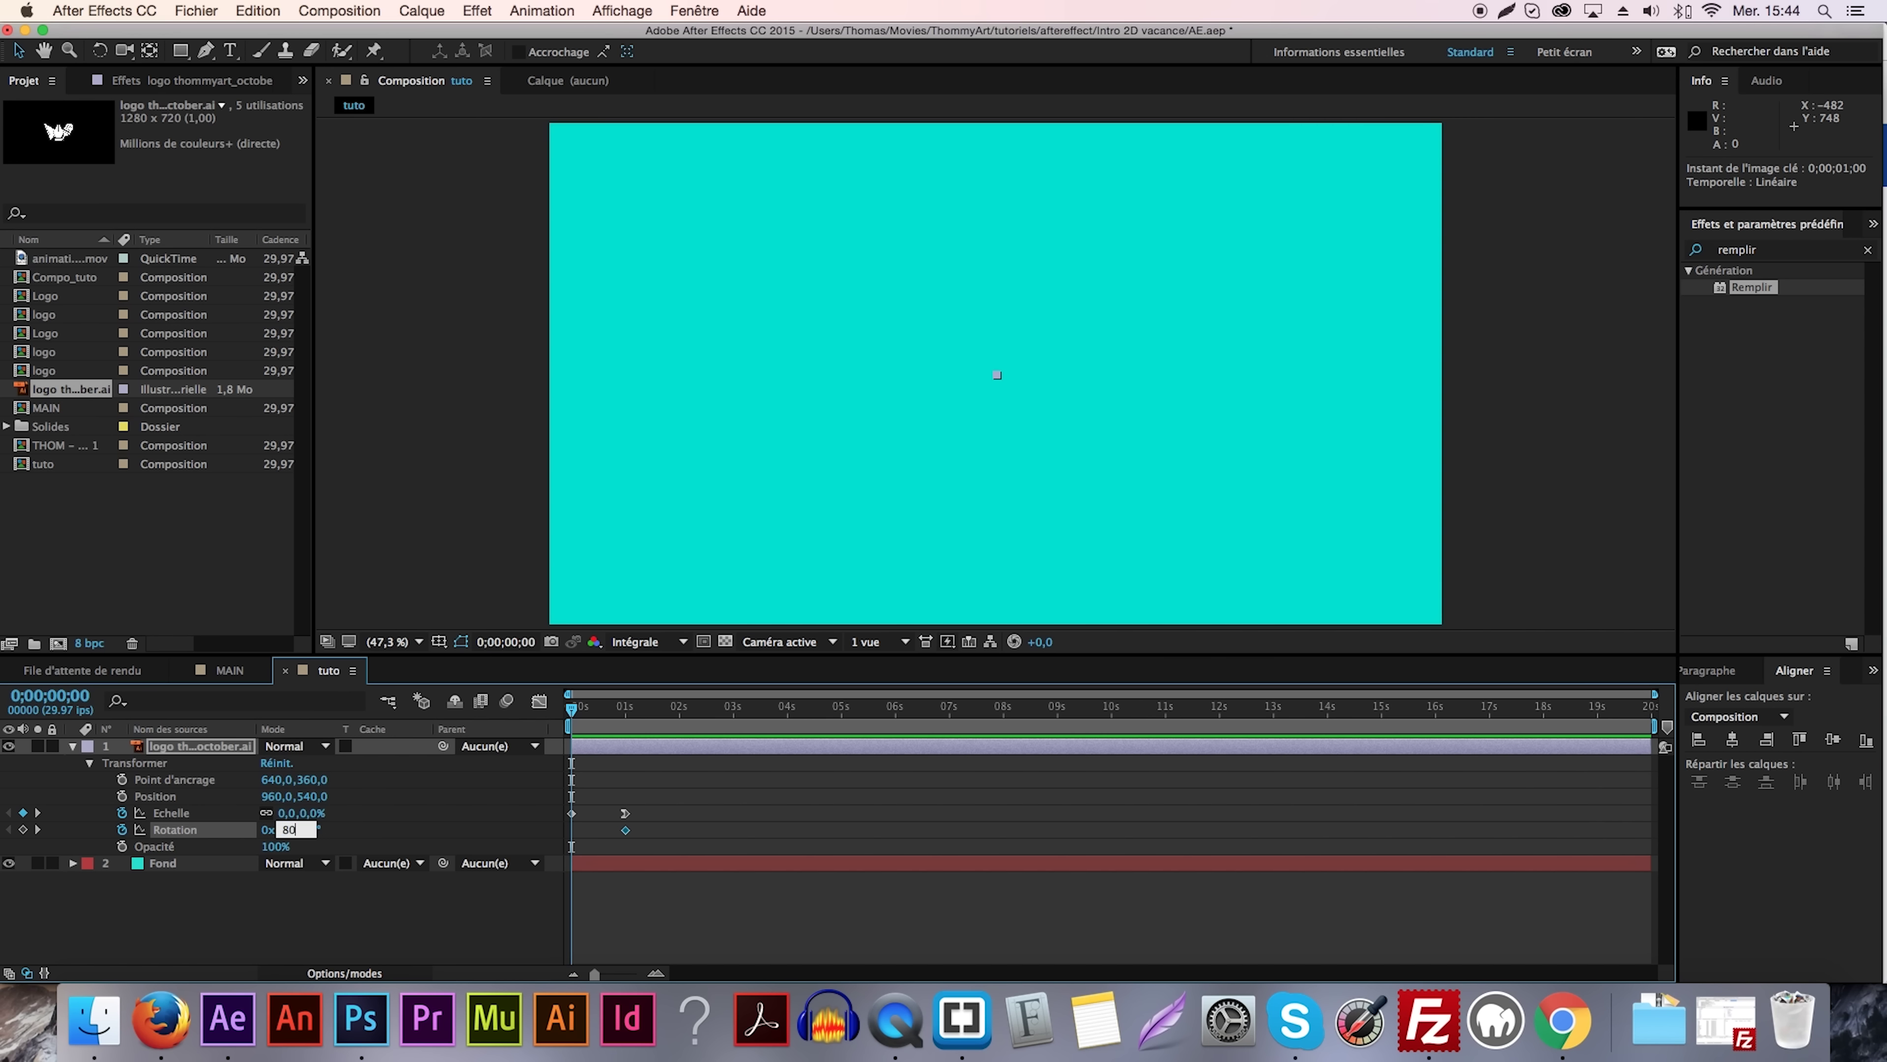
pyautogui.press('Return')
# Ease the final Rotation keyframe to zero speed with a long incoming influence in the speed graph, and save the project.
pyautogui.click(540, 702)
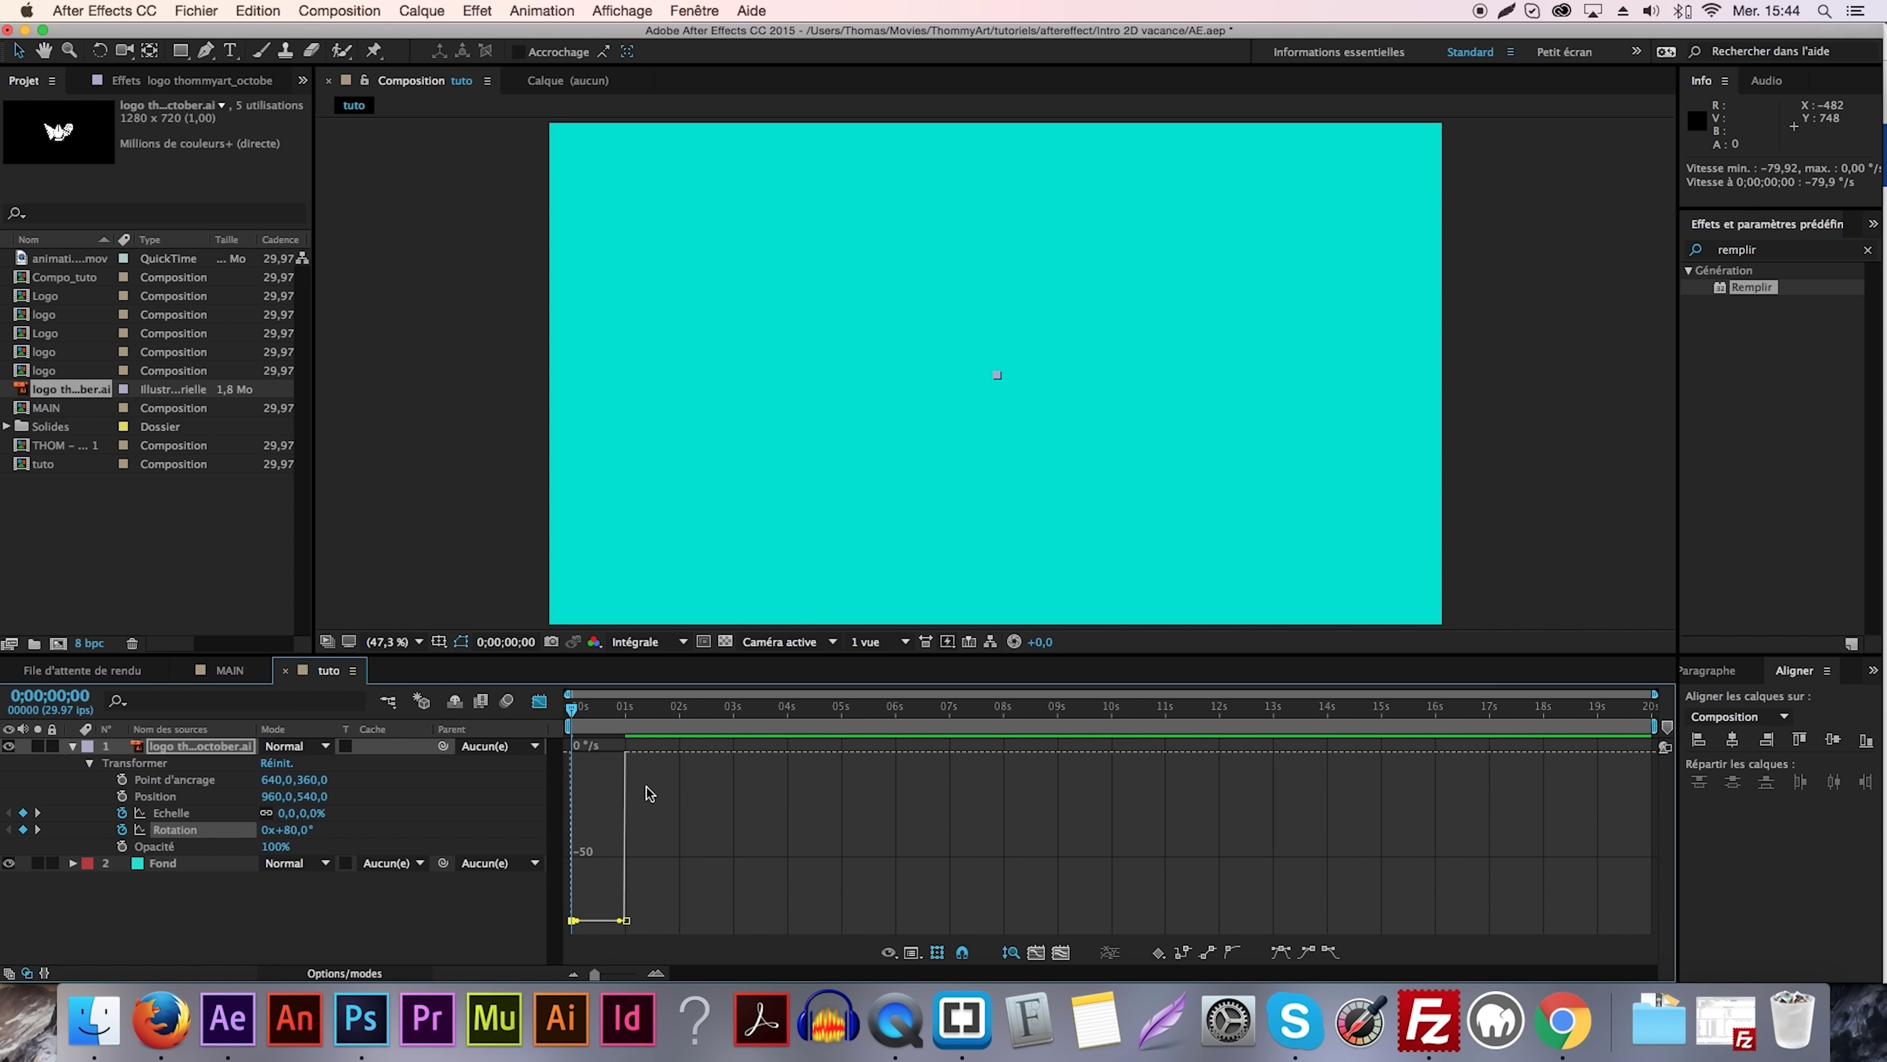
pyautogui.click(1063, 952)
pyautogui.moveTo(1552, 894)
pyautogui.moveTo(1560, 919); pyautogui.dragTo(1217, 756)
pyautogui.press('super+s')
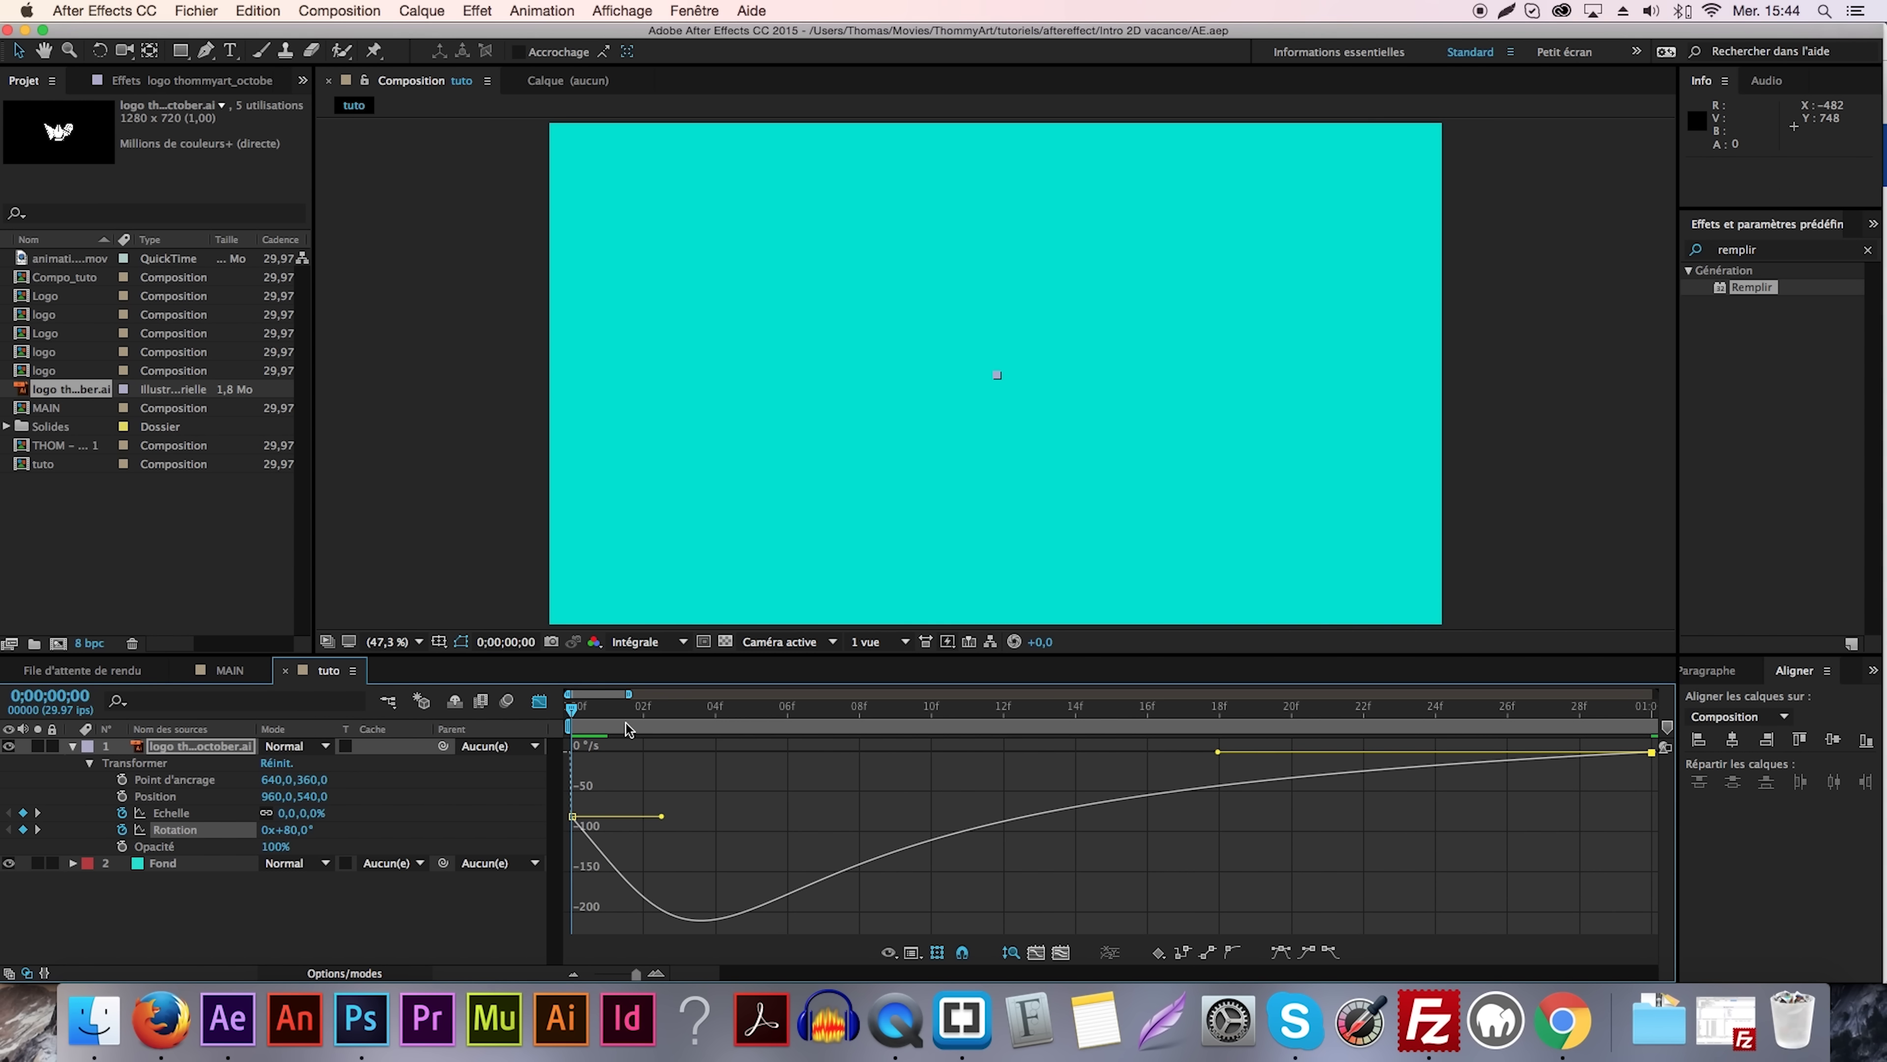
pyautogui.click(539, 701)
pyautogui.moveTo(636, 973); pyautogui.dragTo(587, 976)
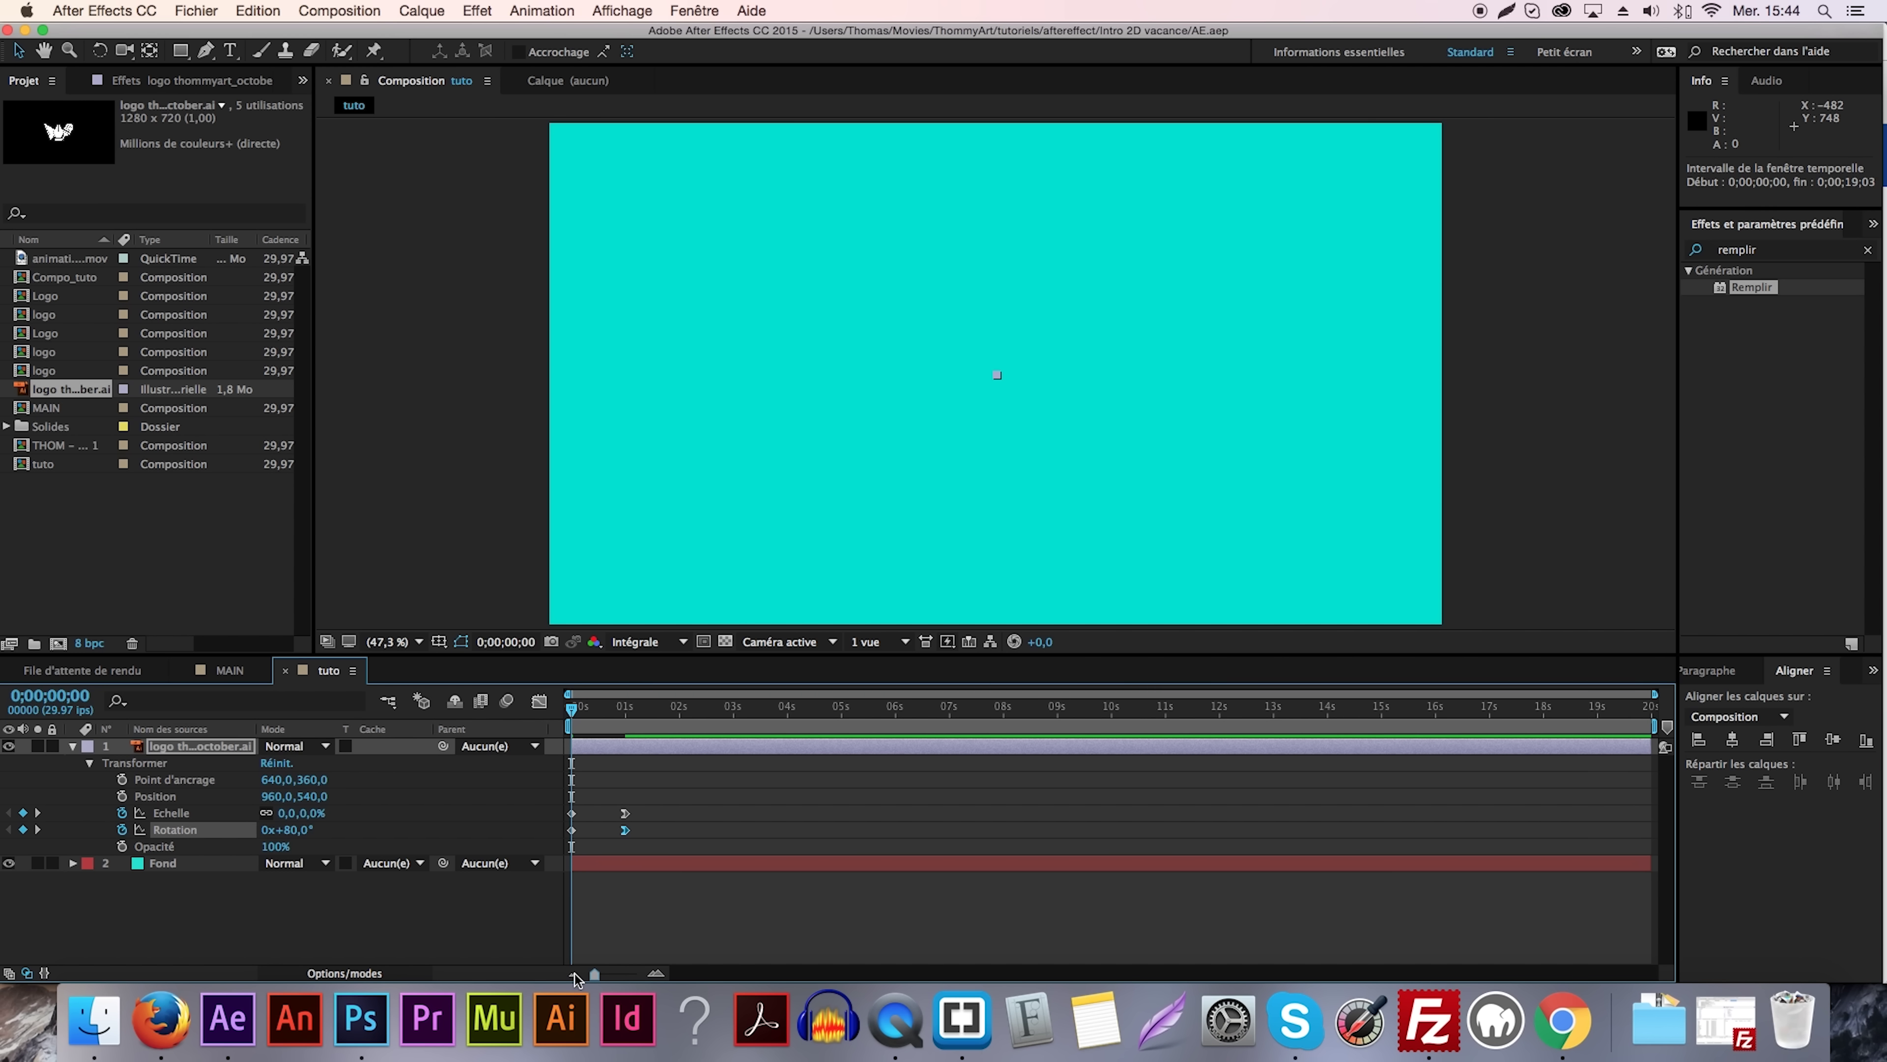
# Preview the logo's combined scale and rotation animation over its first second.
pyautogui.click(473, 933)
pyautogui.press('space')
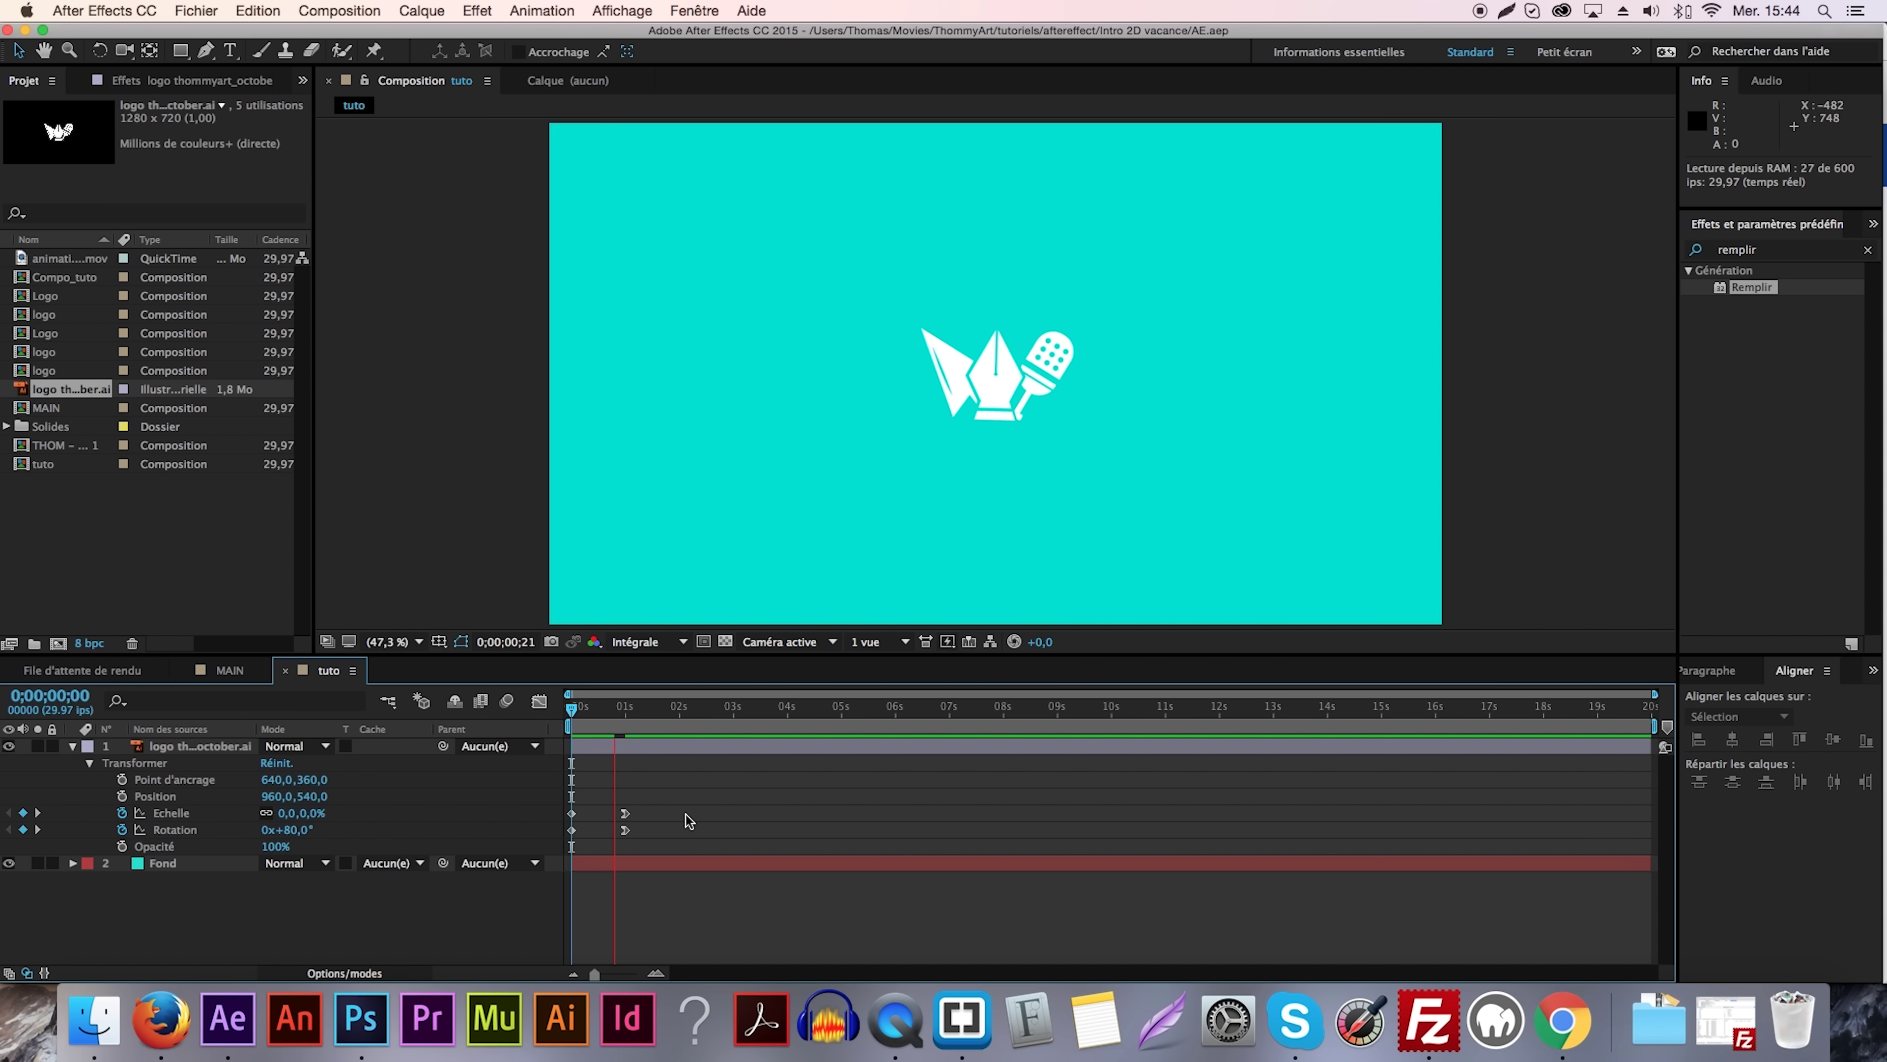
pyautogui.click(569, 721)
pyautogui.press('space')
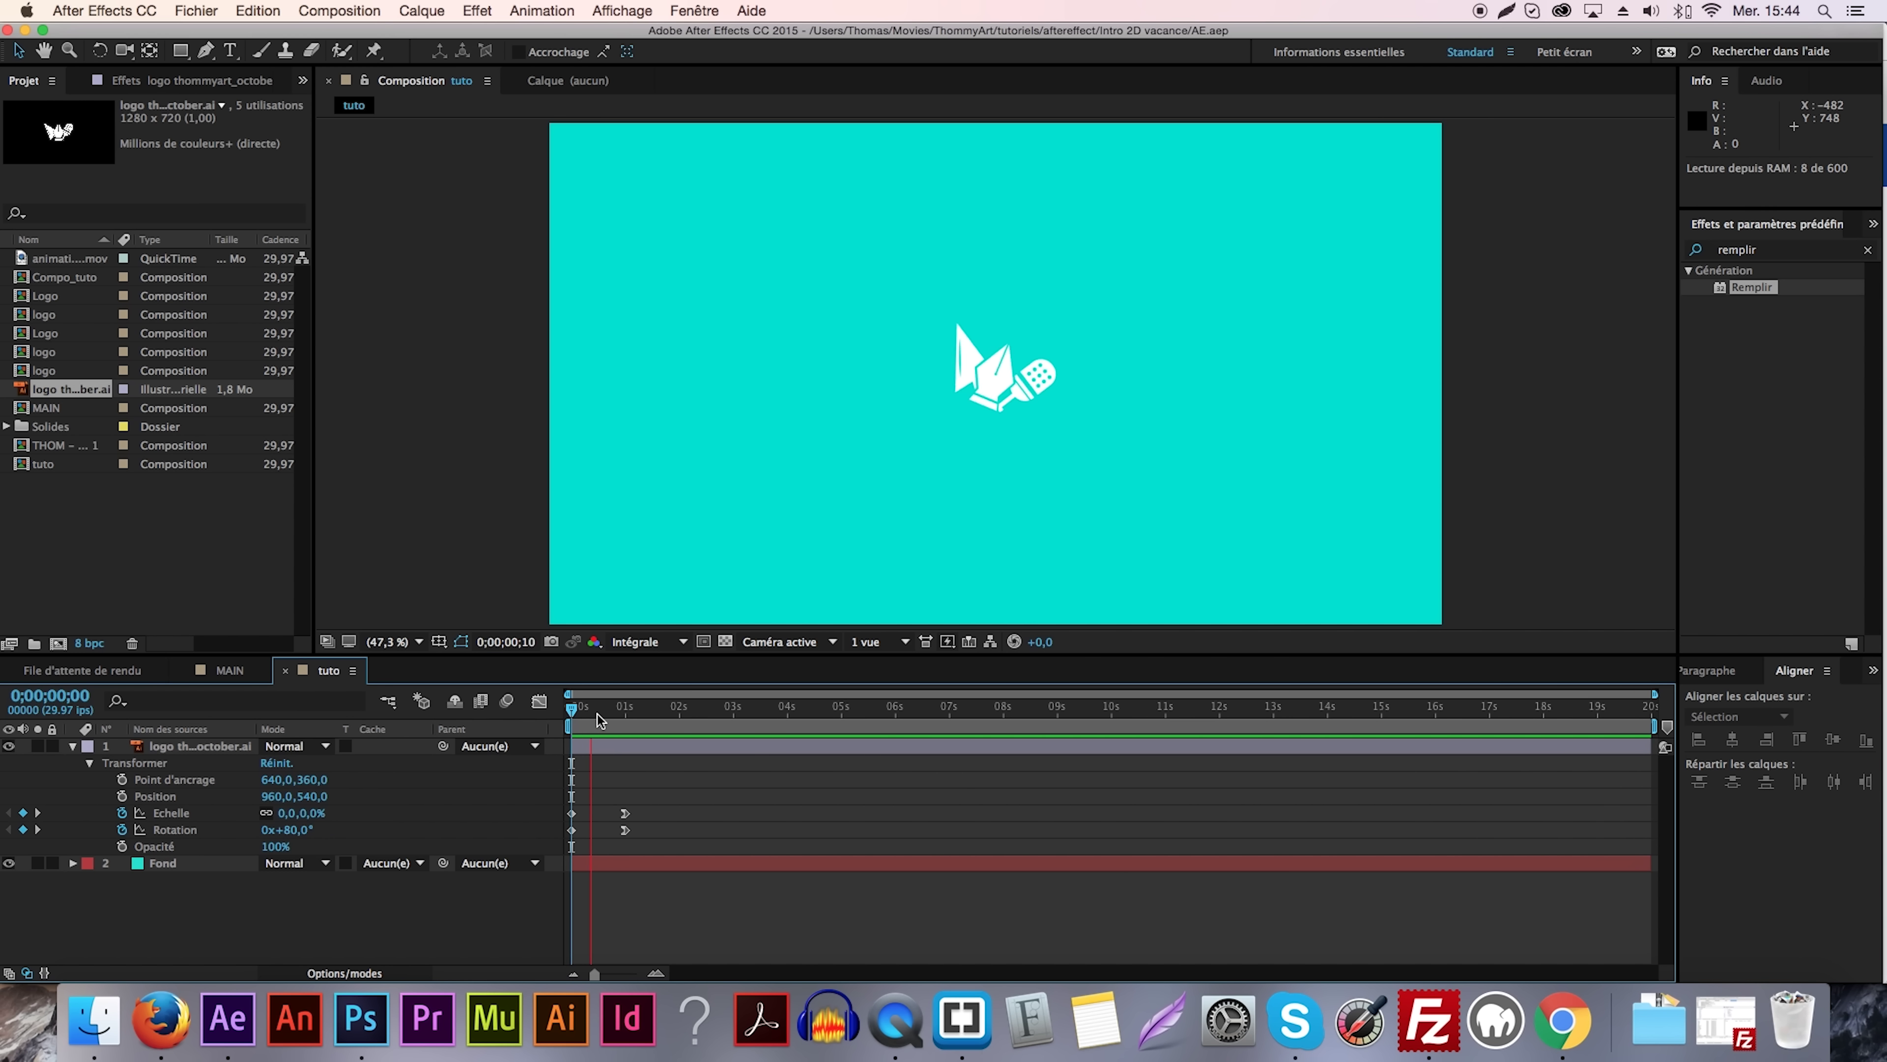
pyautogui.moveTo(595, 715); pyautogui.dragTo(586, 714)
pyautogui.press('space')
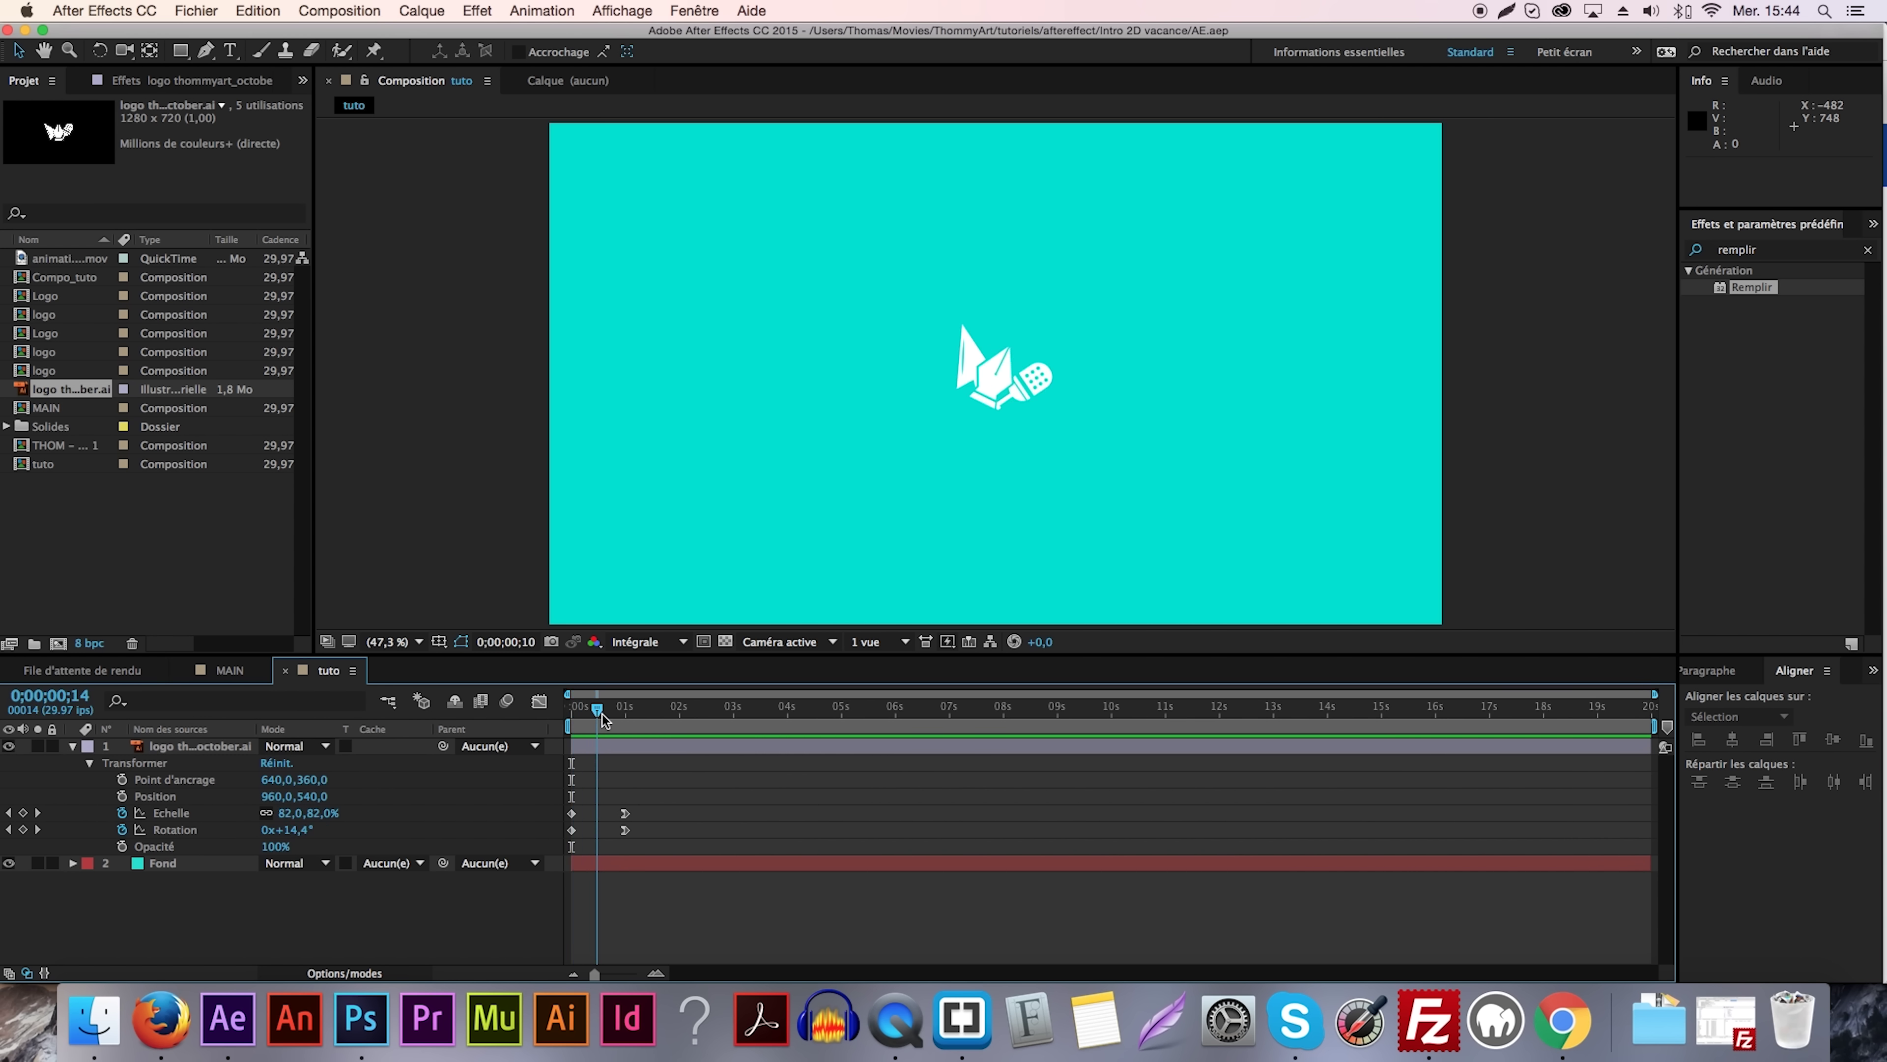
pyautogui.click(582, 721)
pyautogui.moveTo(578, 722)
pyautogui.mouseDown()
pyautogui.moveTo(599, 725)
pyautogui.moveTo(582, 726)
pyautogui.mouseUp()
# Enable motion blur on the logo layer and for the whole composition.
pyautogui.click(344, 973)
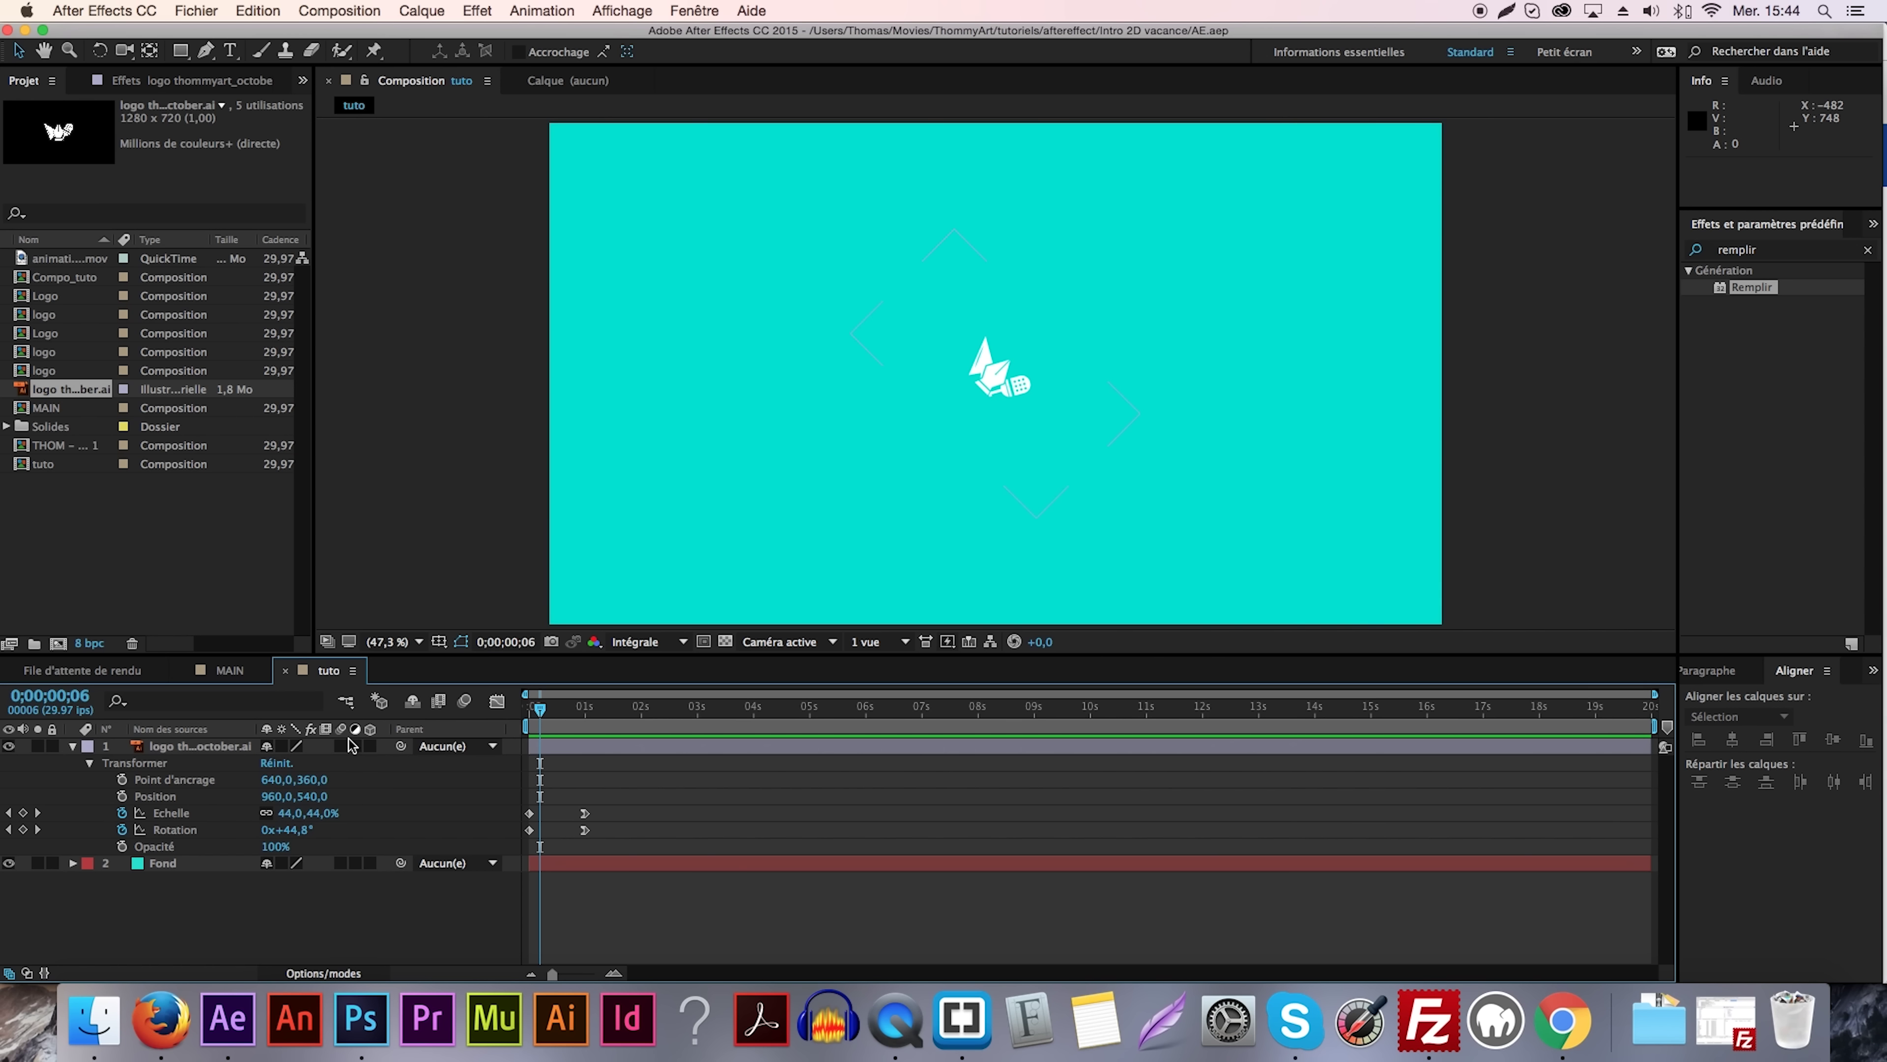
pyautogui.click(342, 745)
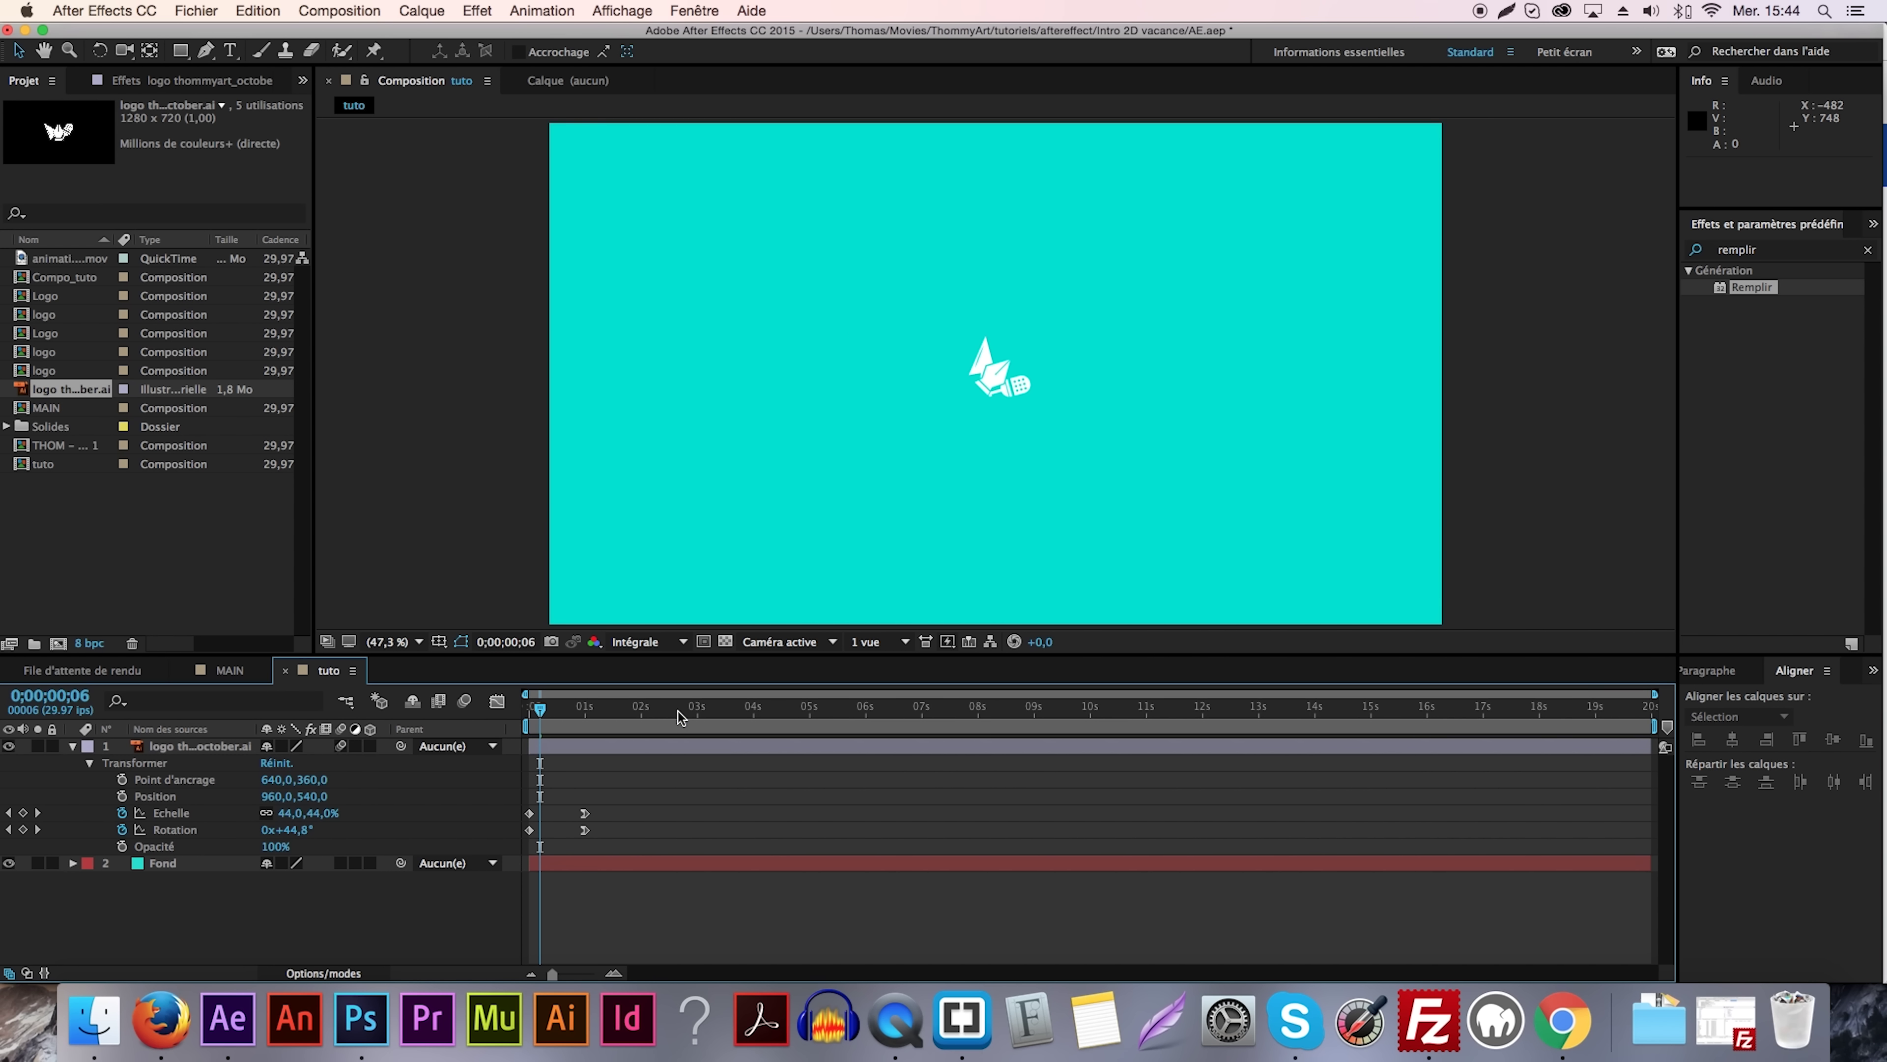
pyautogui.press('space')
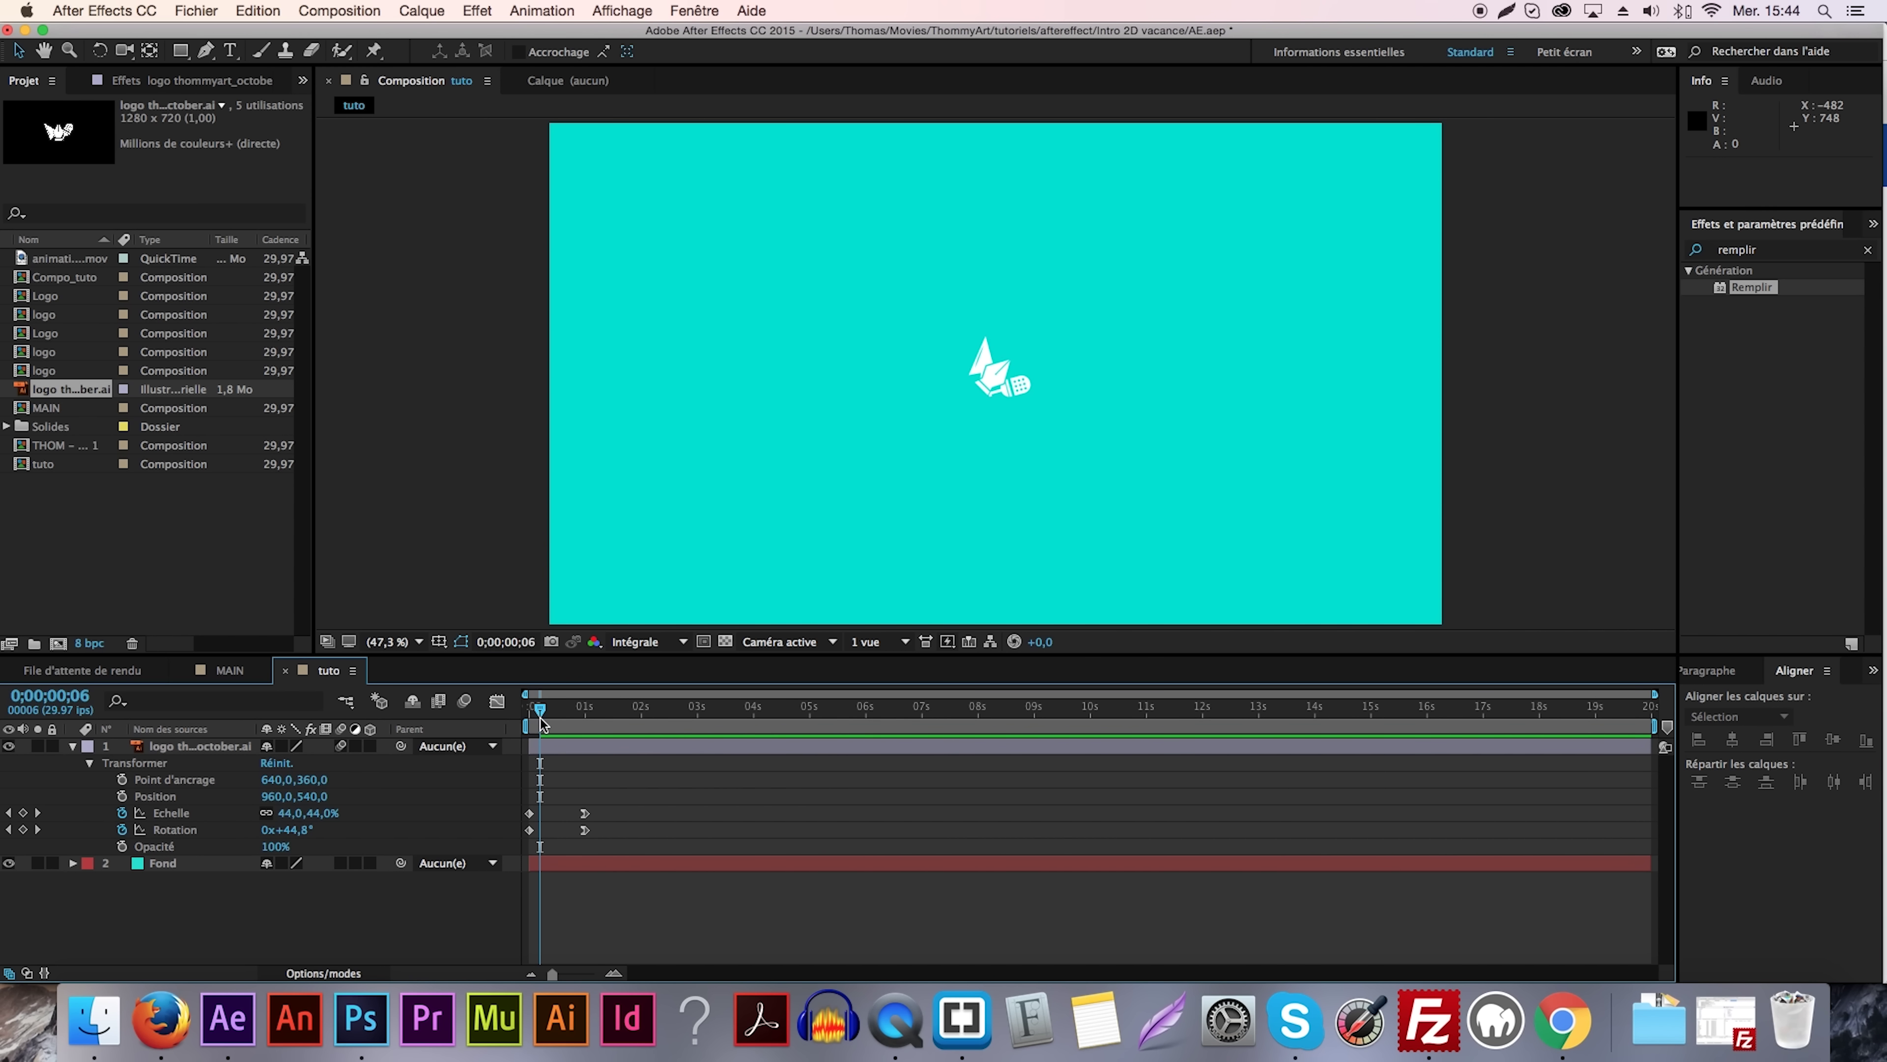
pyautogui.click(465, 702)
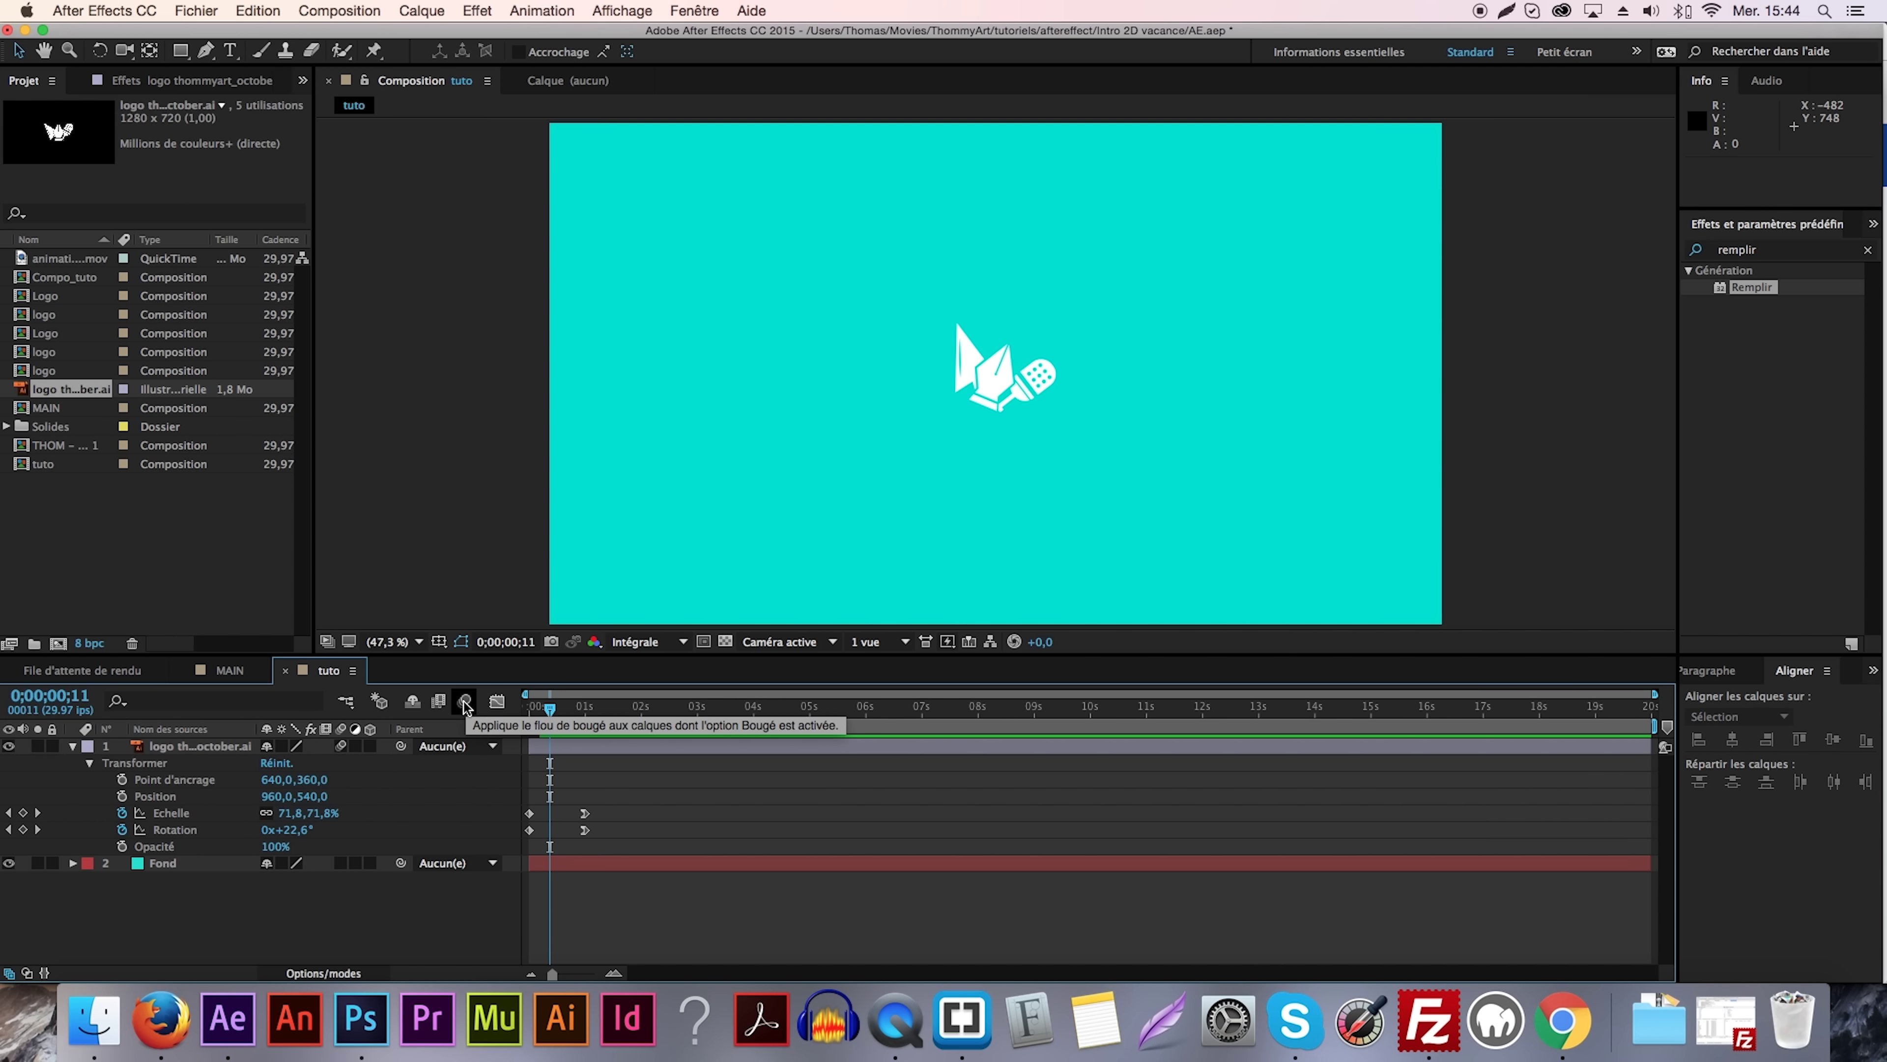
pyautogui.click(465, 703)
# Replay the logo animation and examine the motion blur up close on a mid-movement frame.
pyautogui.click(530, 706)
pyautogui.press('space')
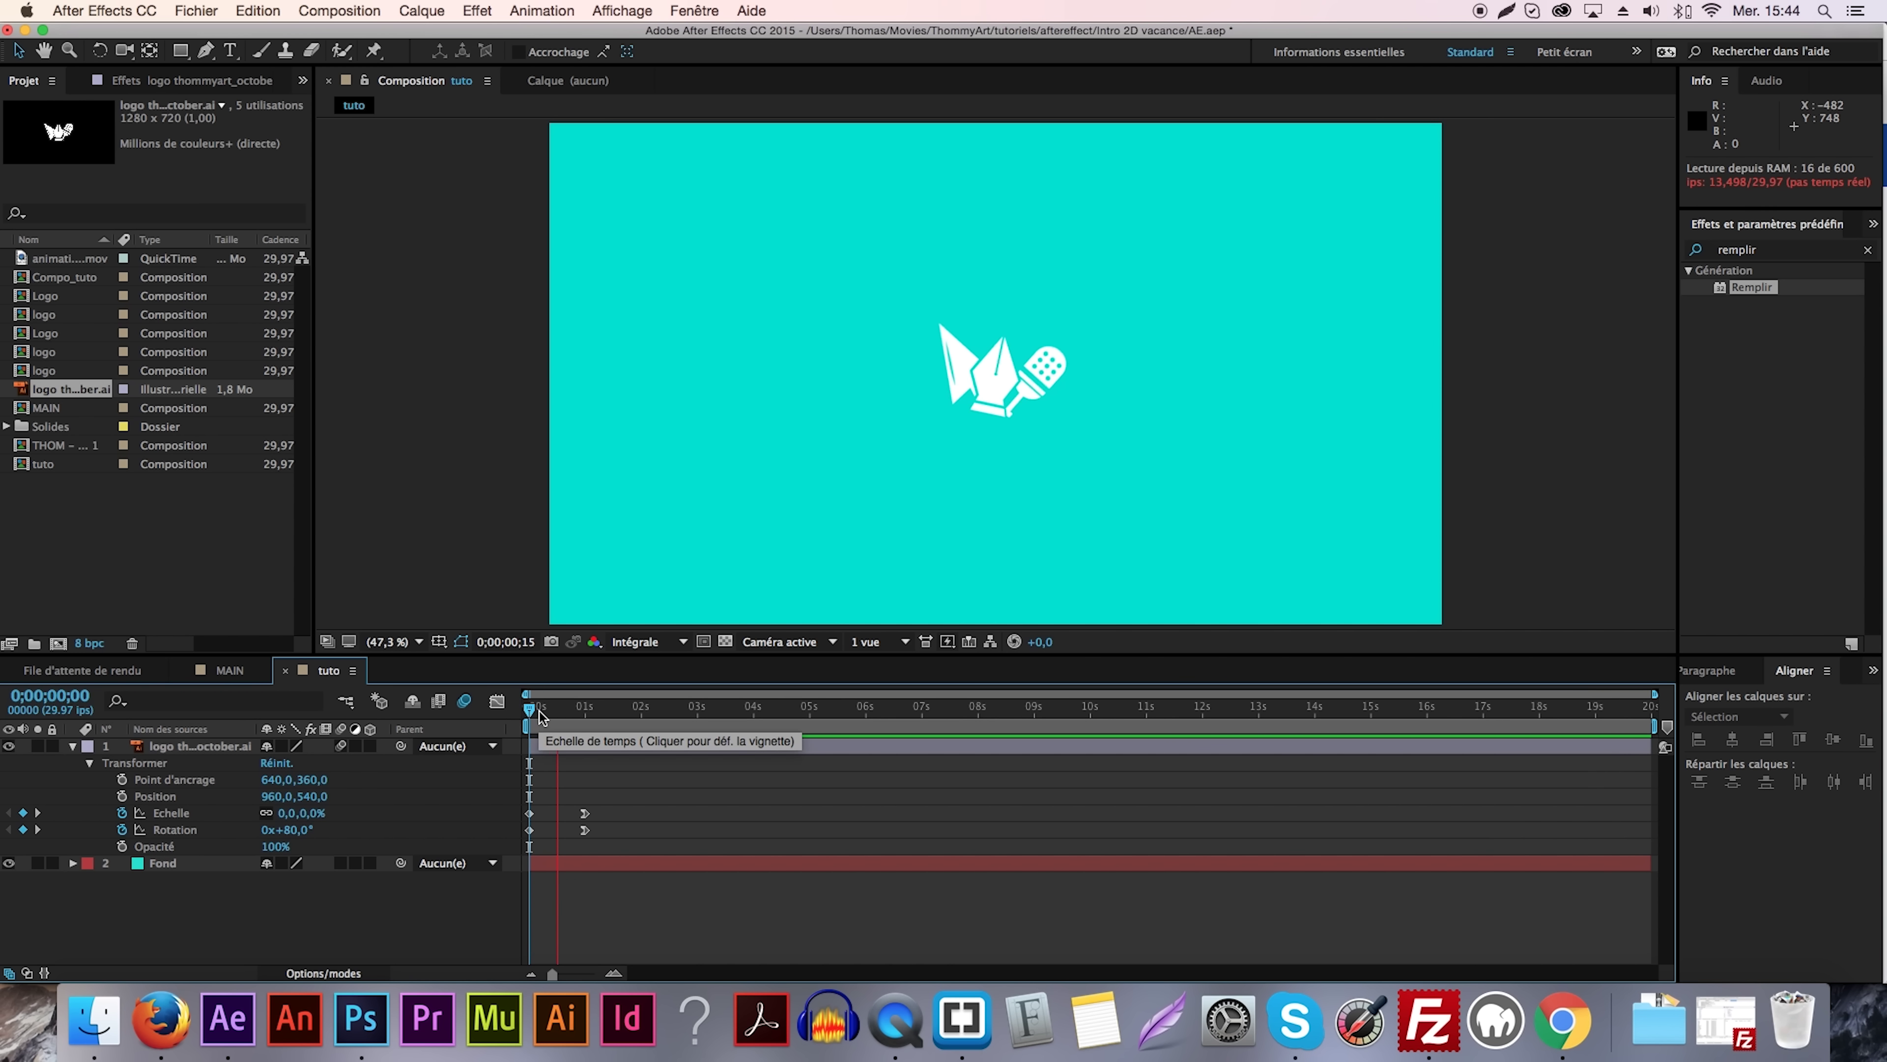
pyautogui.click(537, 712)
pyautogui.moveTo(537, 712); pyautogui.dragTo(546, 713)
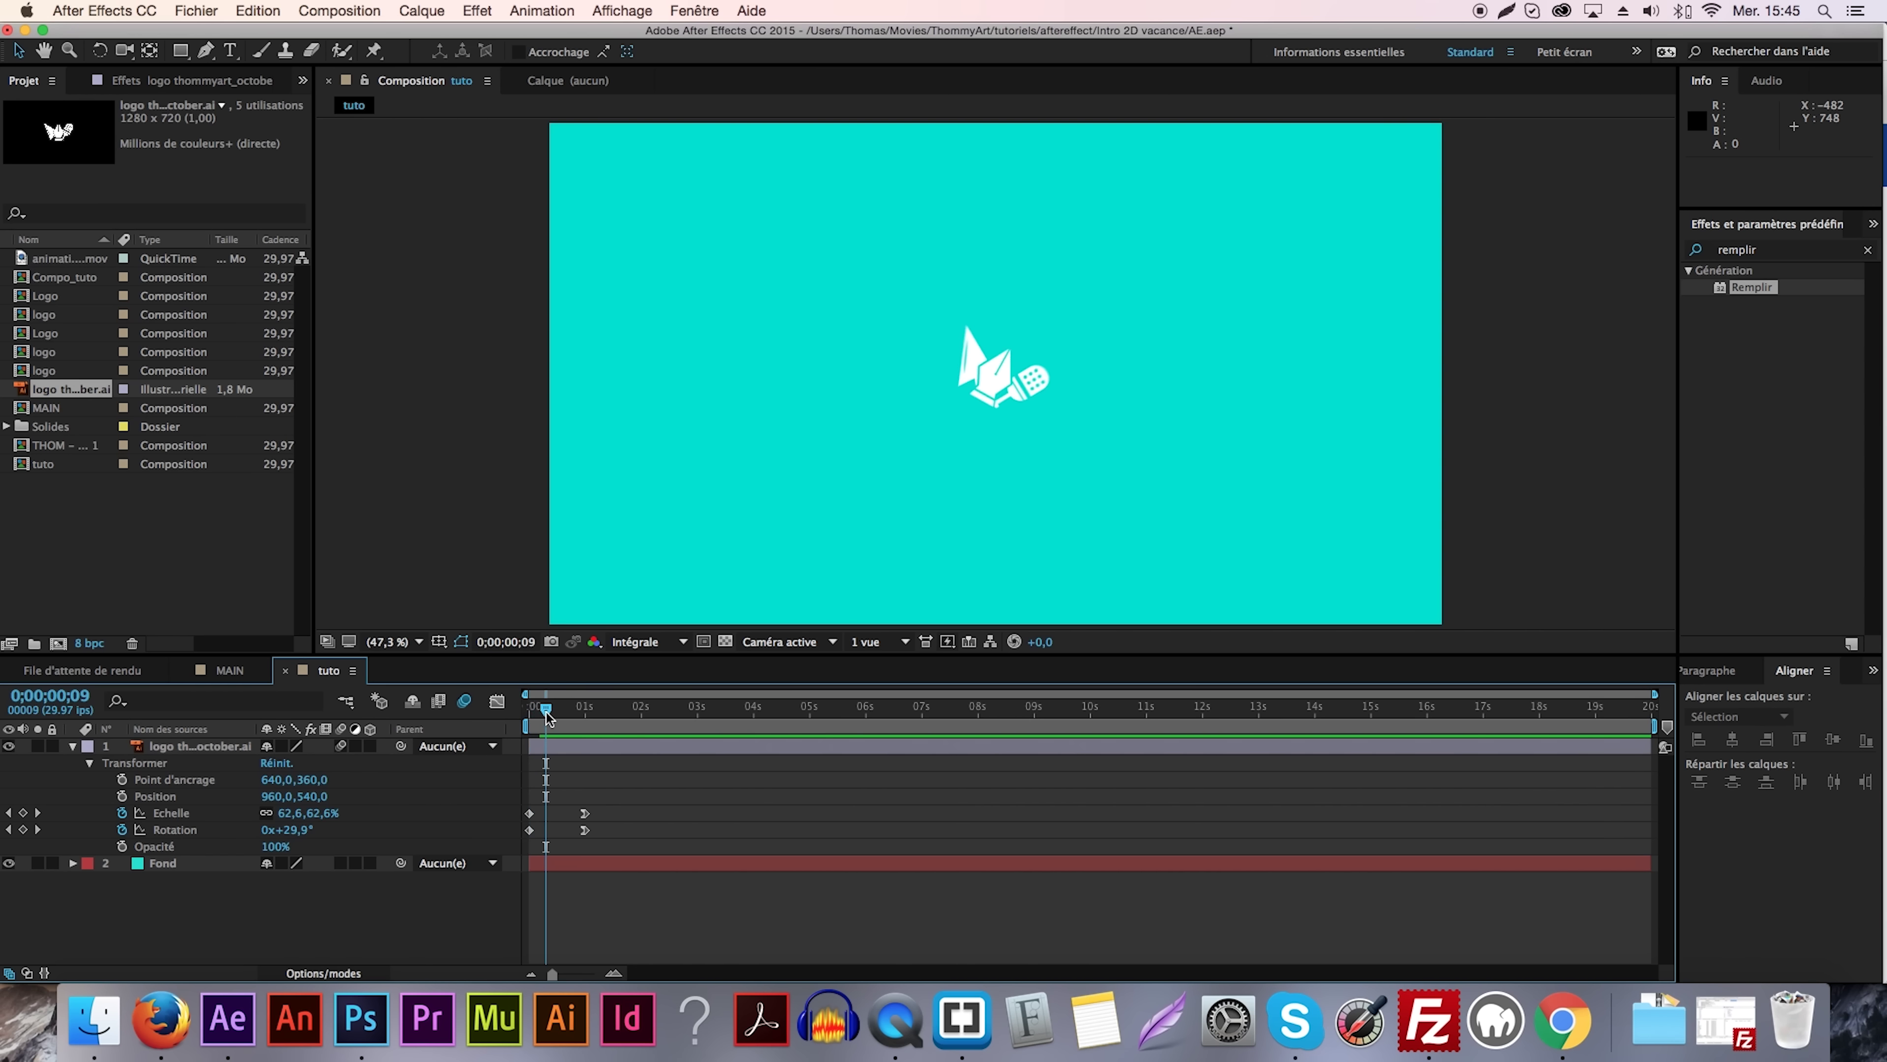
pyautogui.scroll(3, 1002, 342)
pyautogui.scroll(3, 1003, 334)
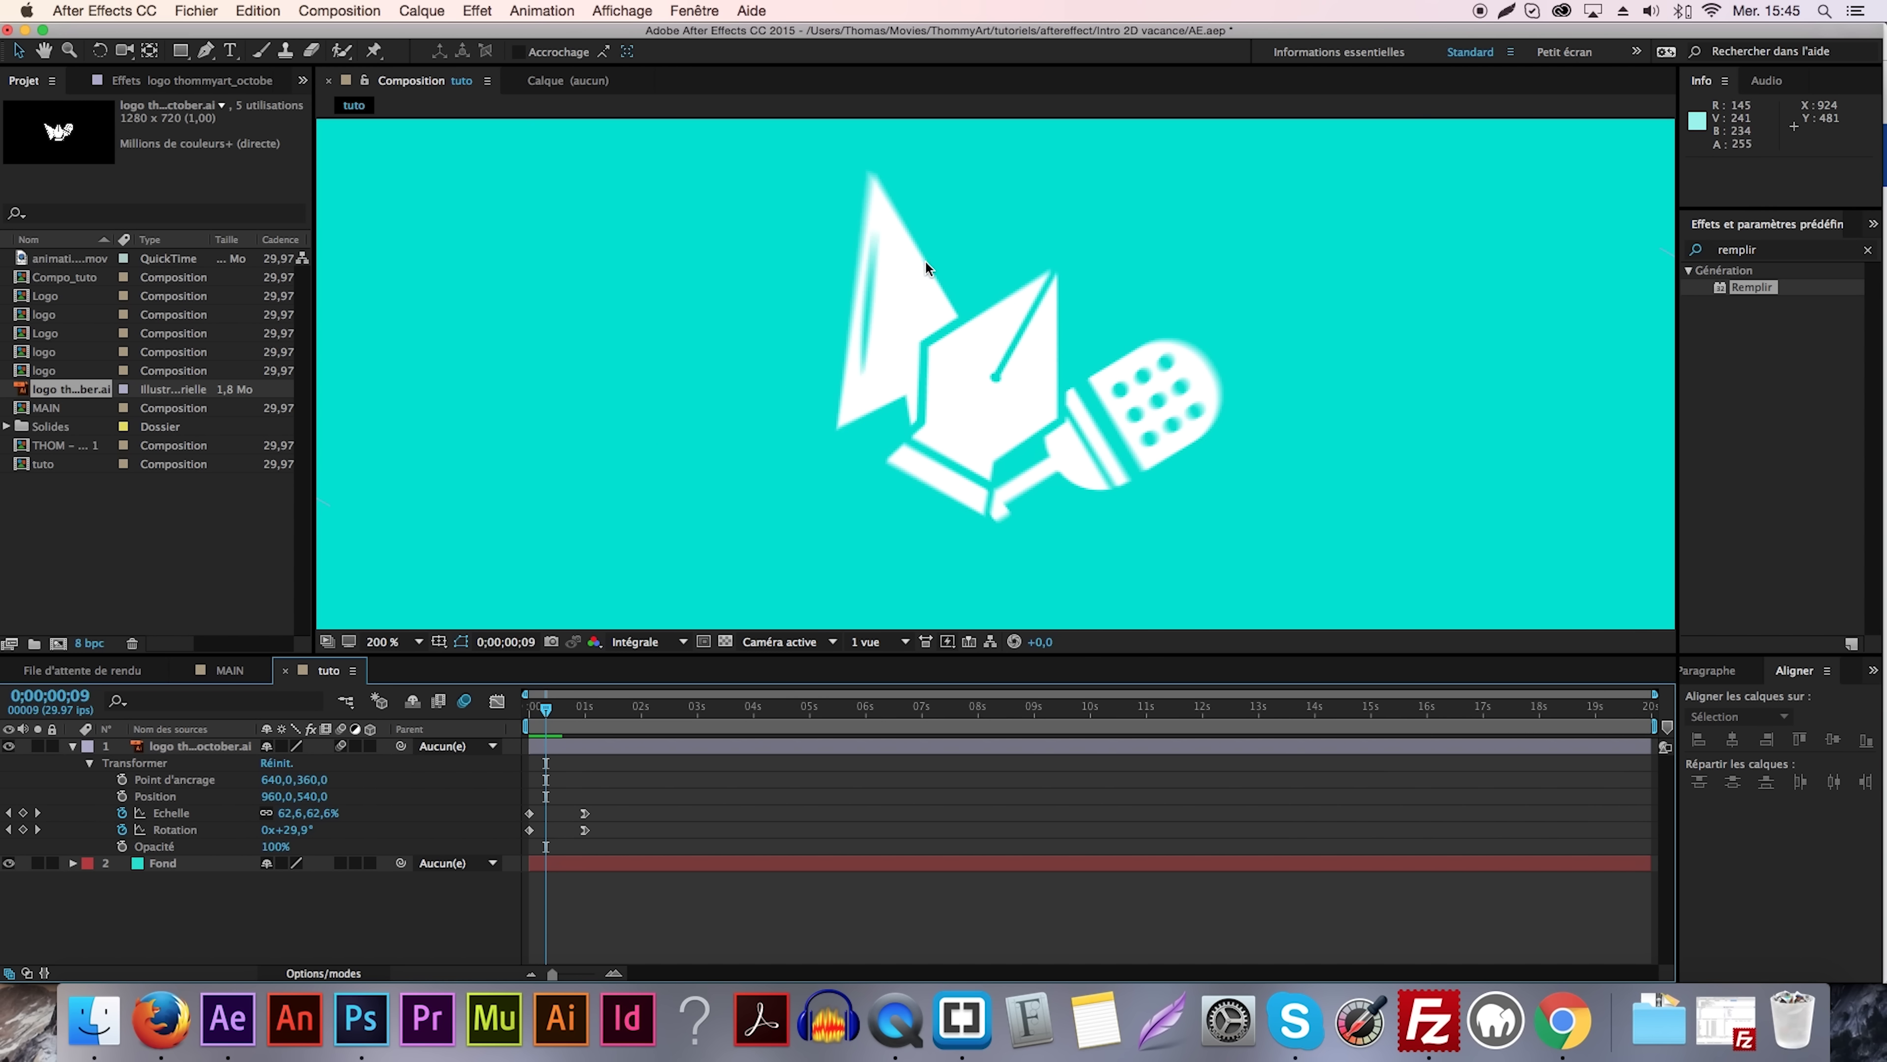
pyautogui.press('space')
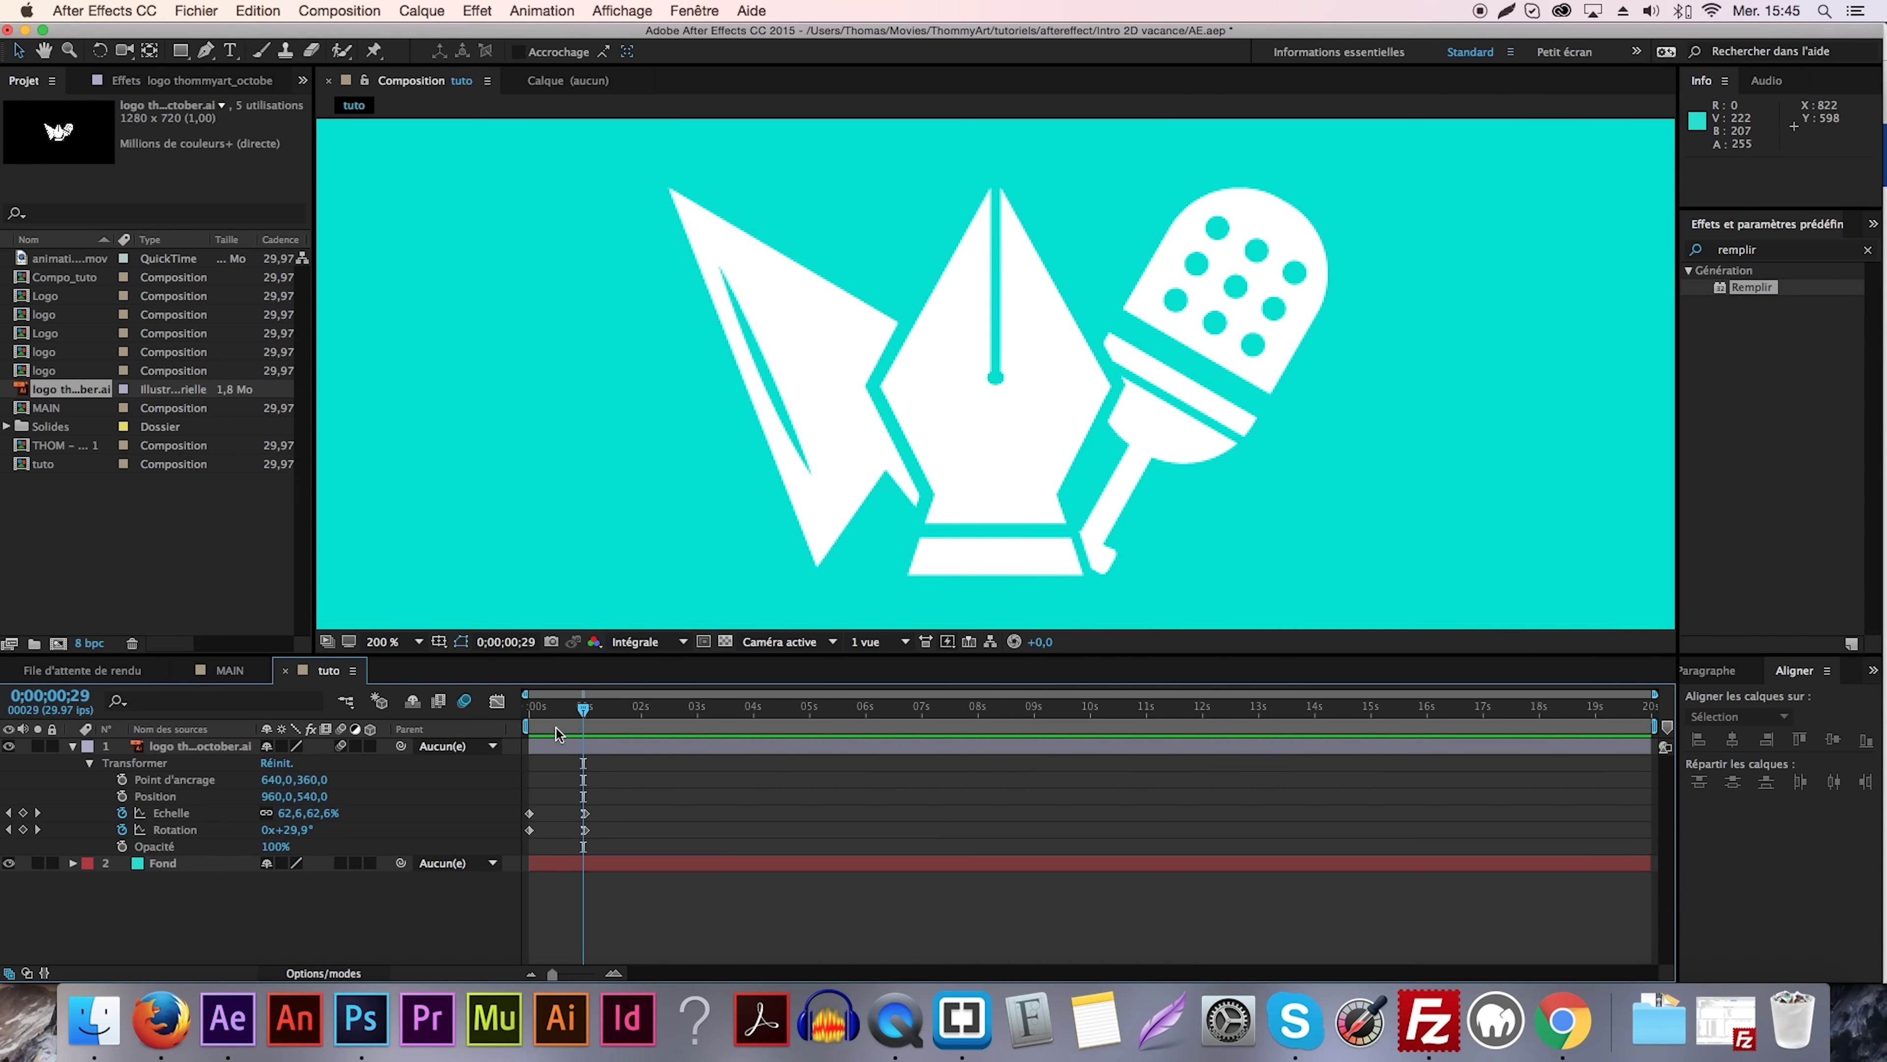
pyautogui.click(530, 708)
pyautogui.press('space')
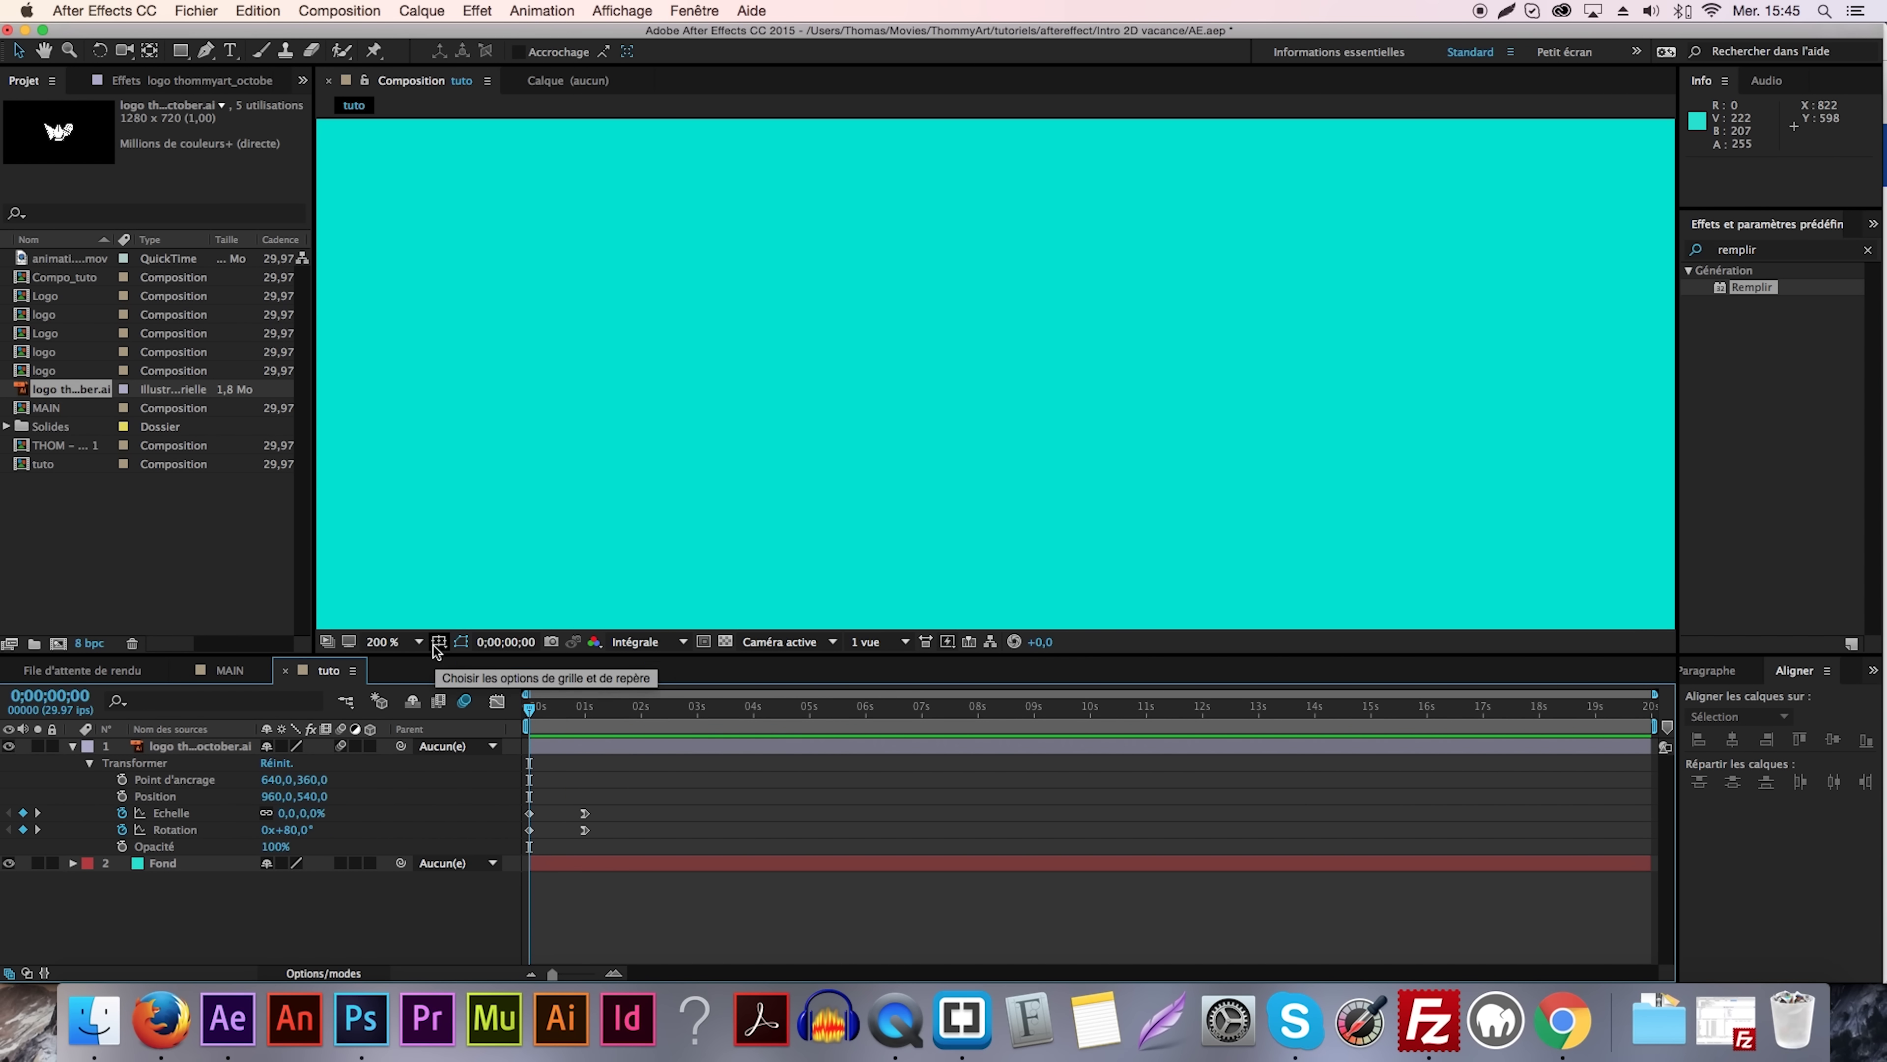
# Undo the accidental move of the Fond background layer.
pyautogui.moveTo(395, 626); pyautogui.dragTo(427, 652)
pyautogui.click(414, 642)
pyautogui.click(443, 659)
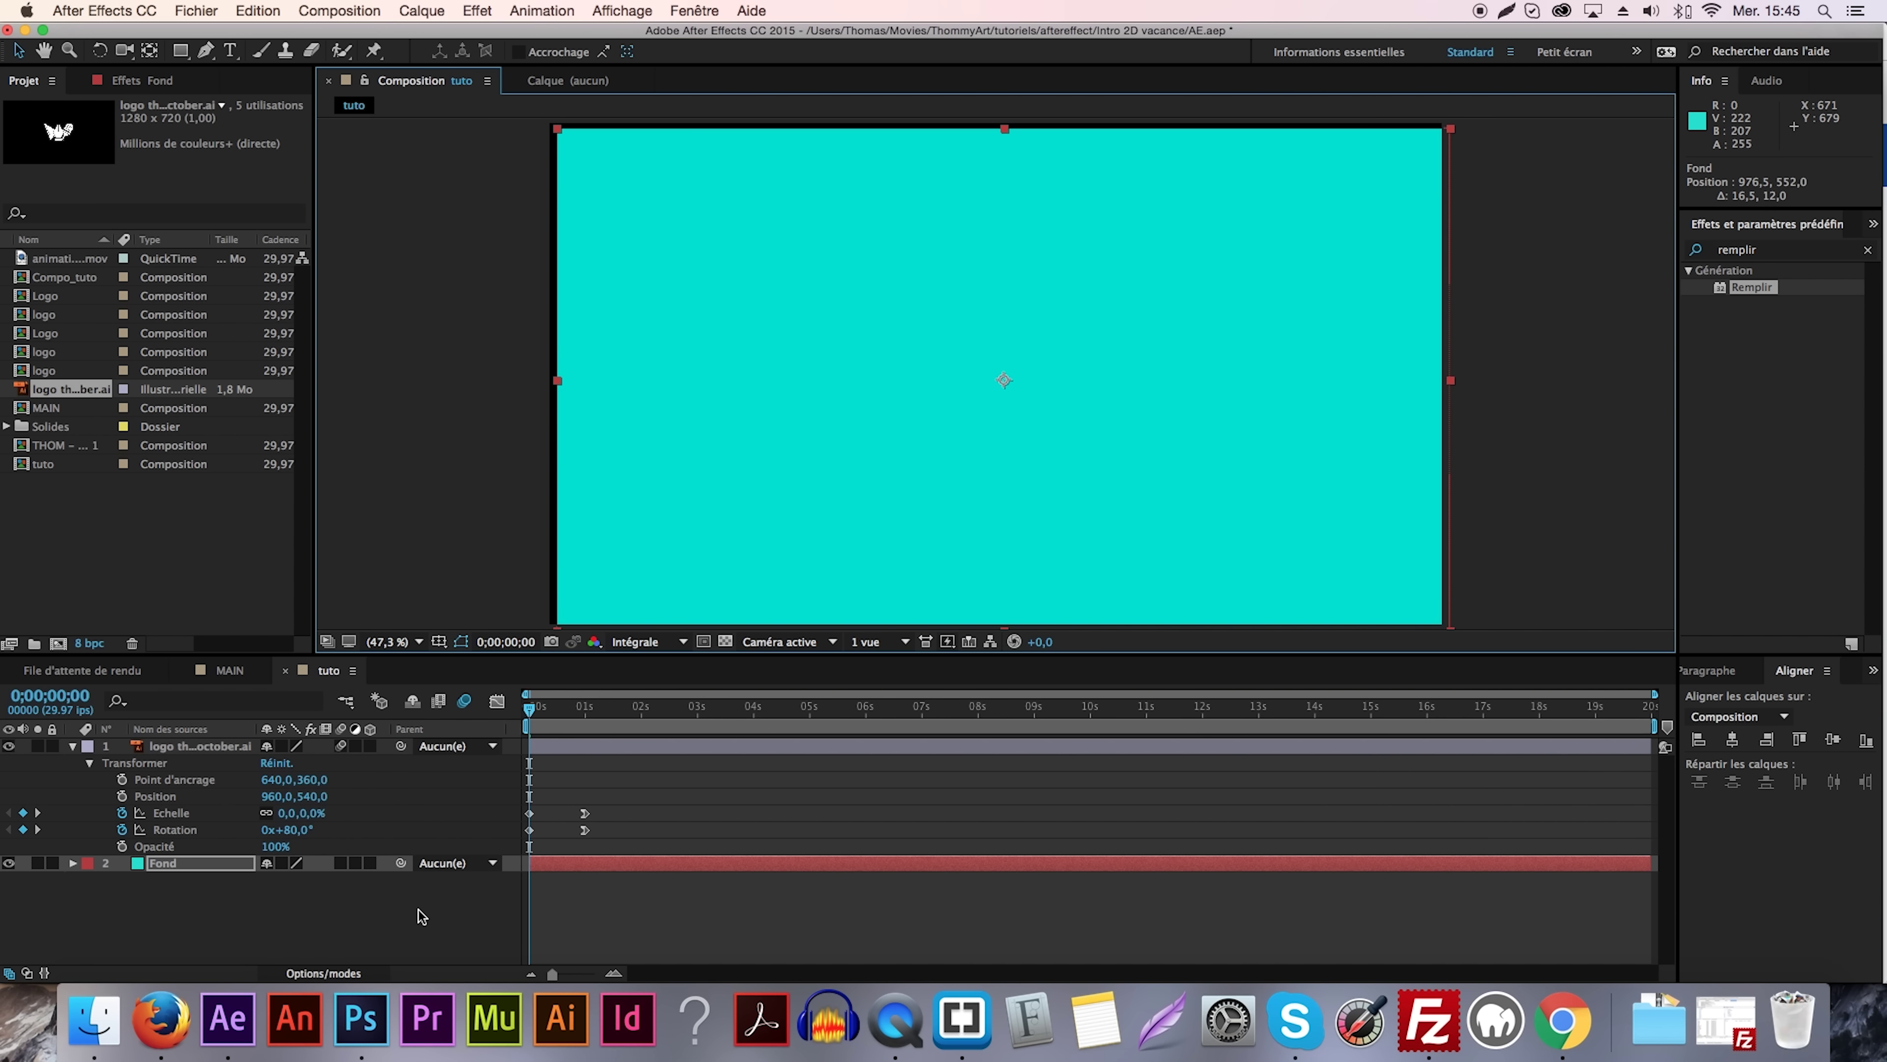
pyautogui.click(423, 915)
pyautogui.press('super+z')
pyautogui.press('super+z')
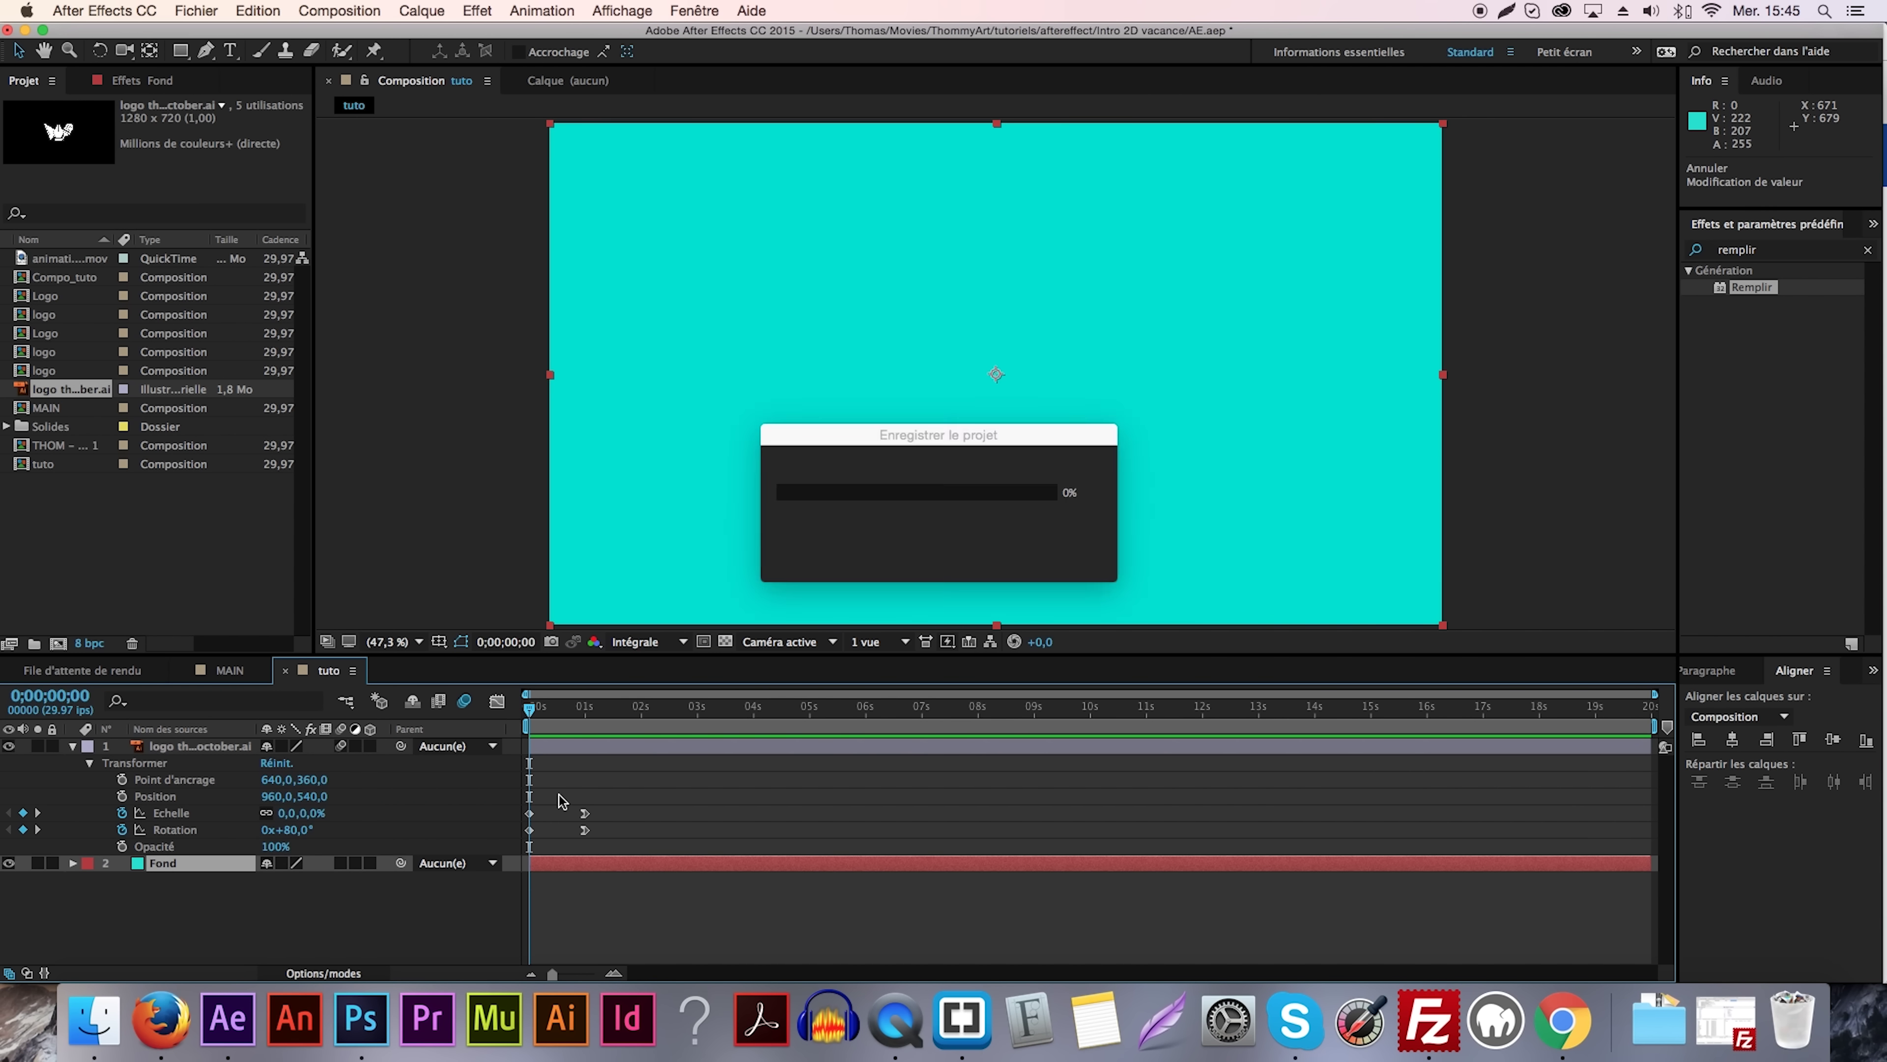
# Save the project and collapse the logo layer's properties.
pyautogui.press('super+s')
pyautogui.click(610, 791)
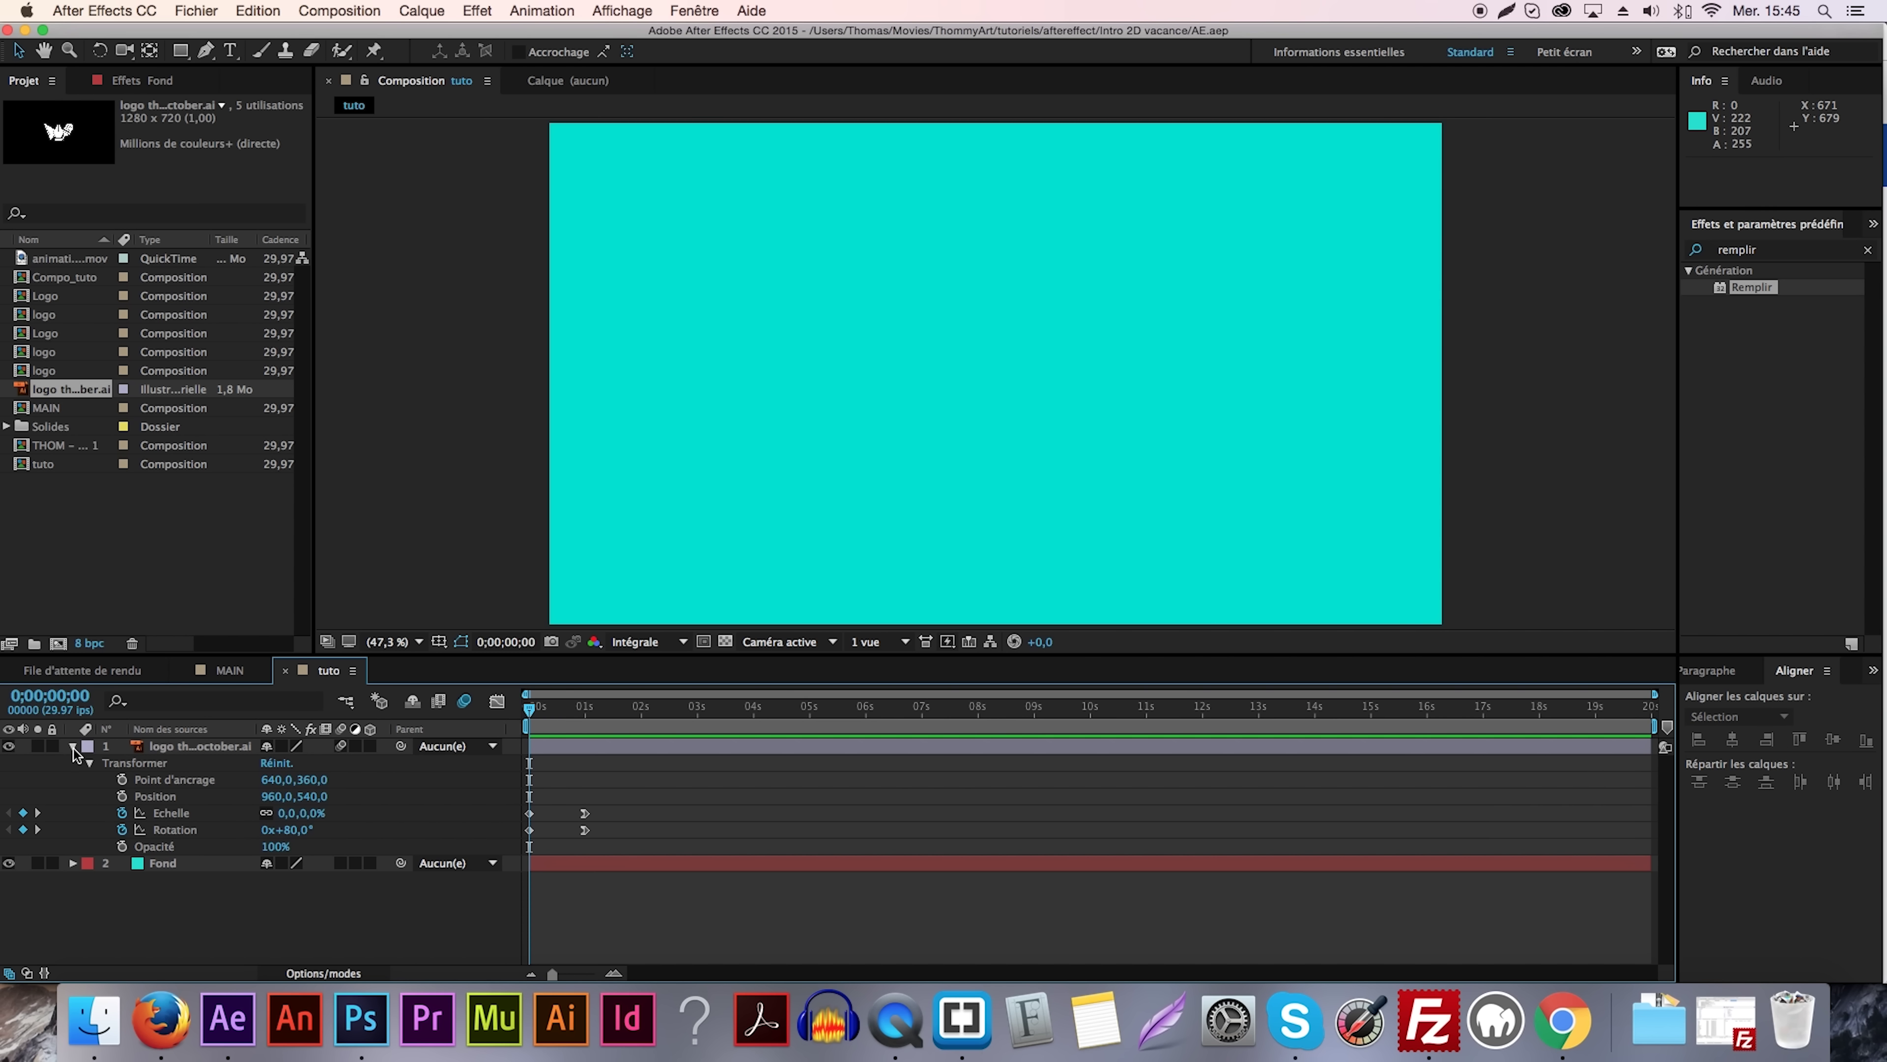
pyautogui.click(73, 746)
# Draw a horizontal Pen tool line across the logo's full width at 0;00;01;14 and set its stroke width to 245 px.
pyautogui.moveTo(568, 711); pyautogui.dragTo(612, 710)
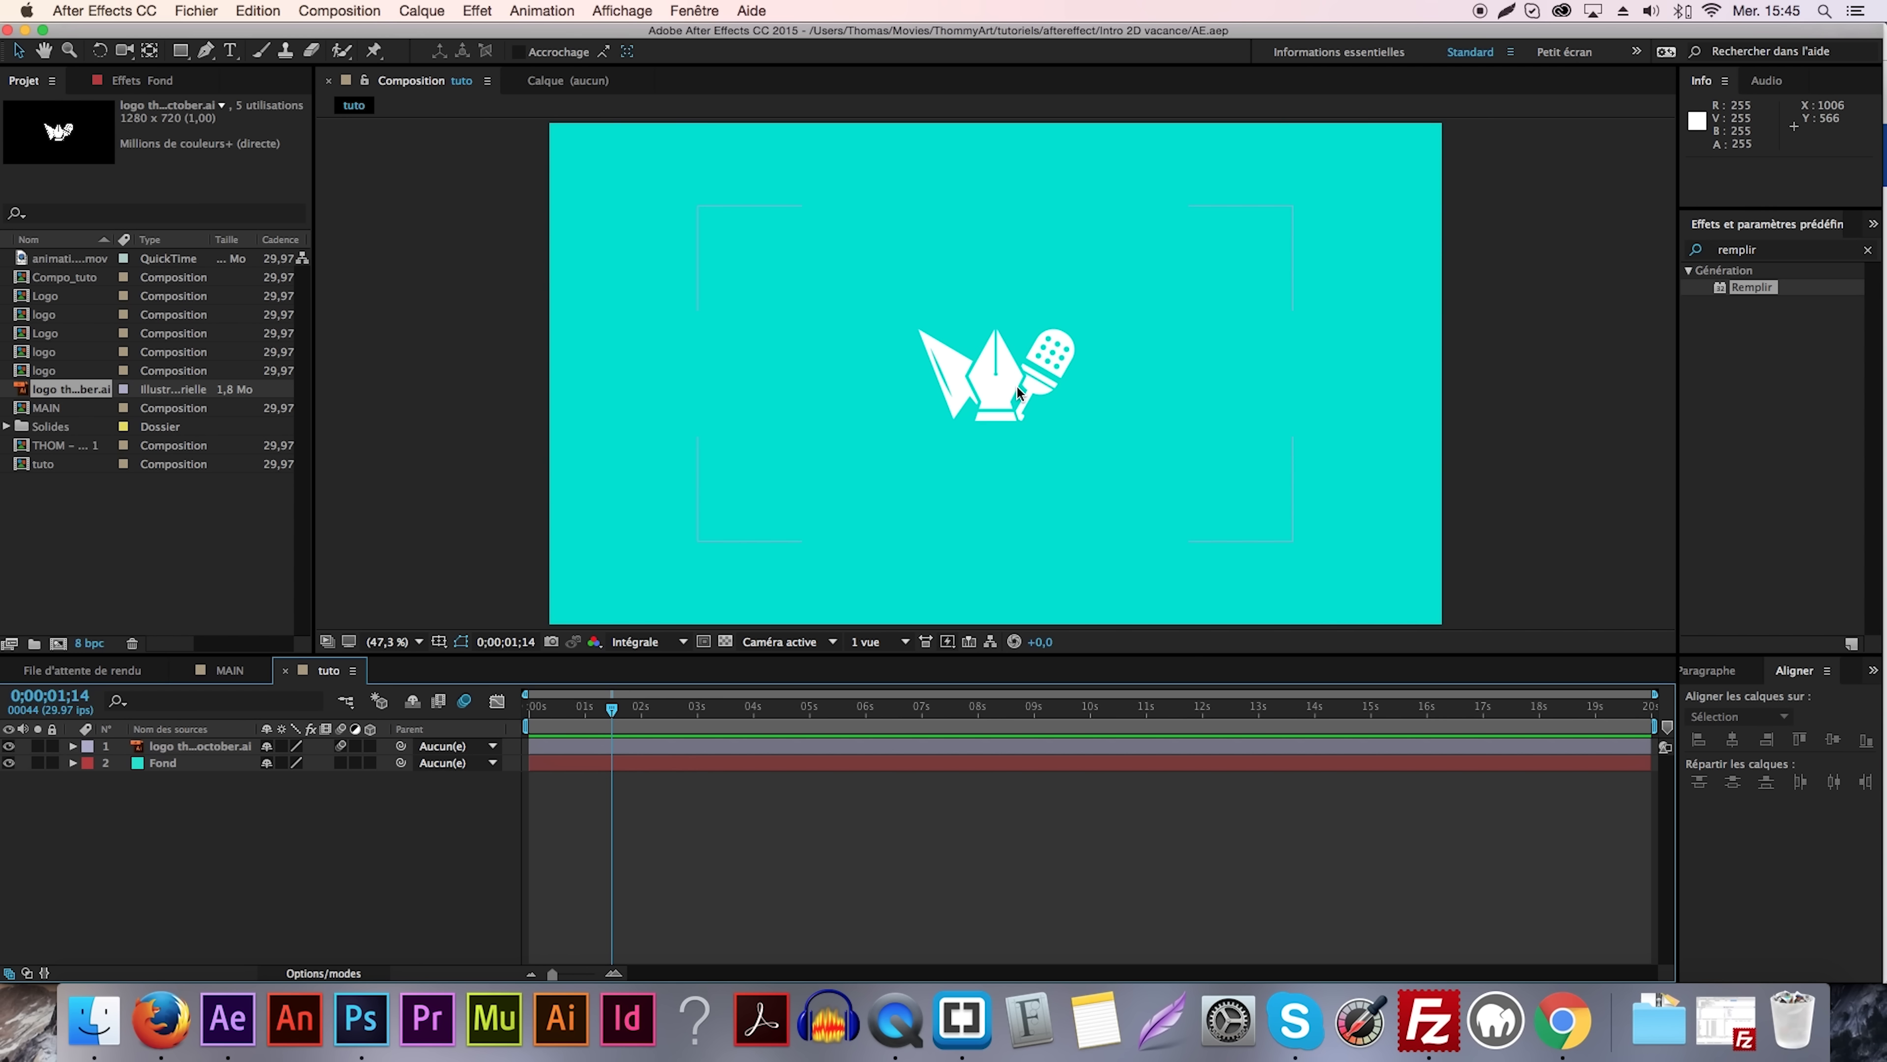
pyautogui.scroll(1, 1016, 391)
pyautogui.scroll(2, 1016, 385)
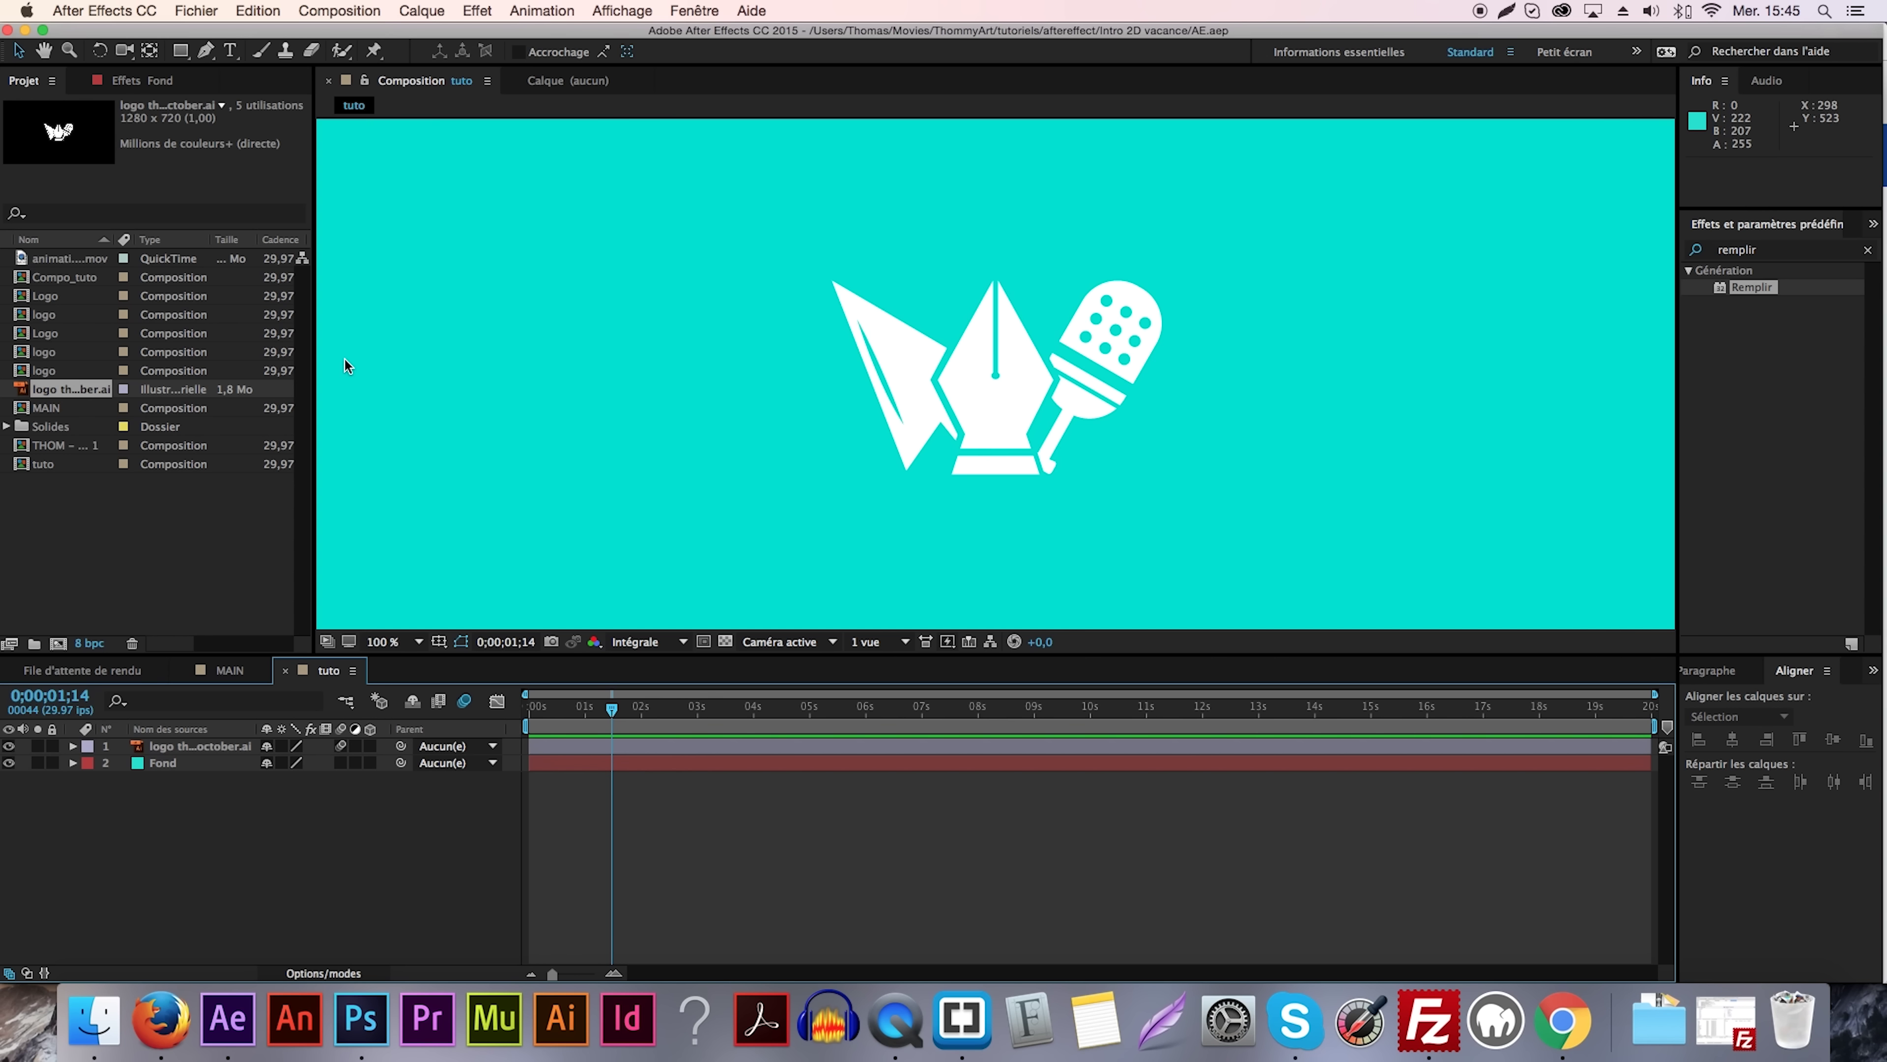
pyautogui.press('g')
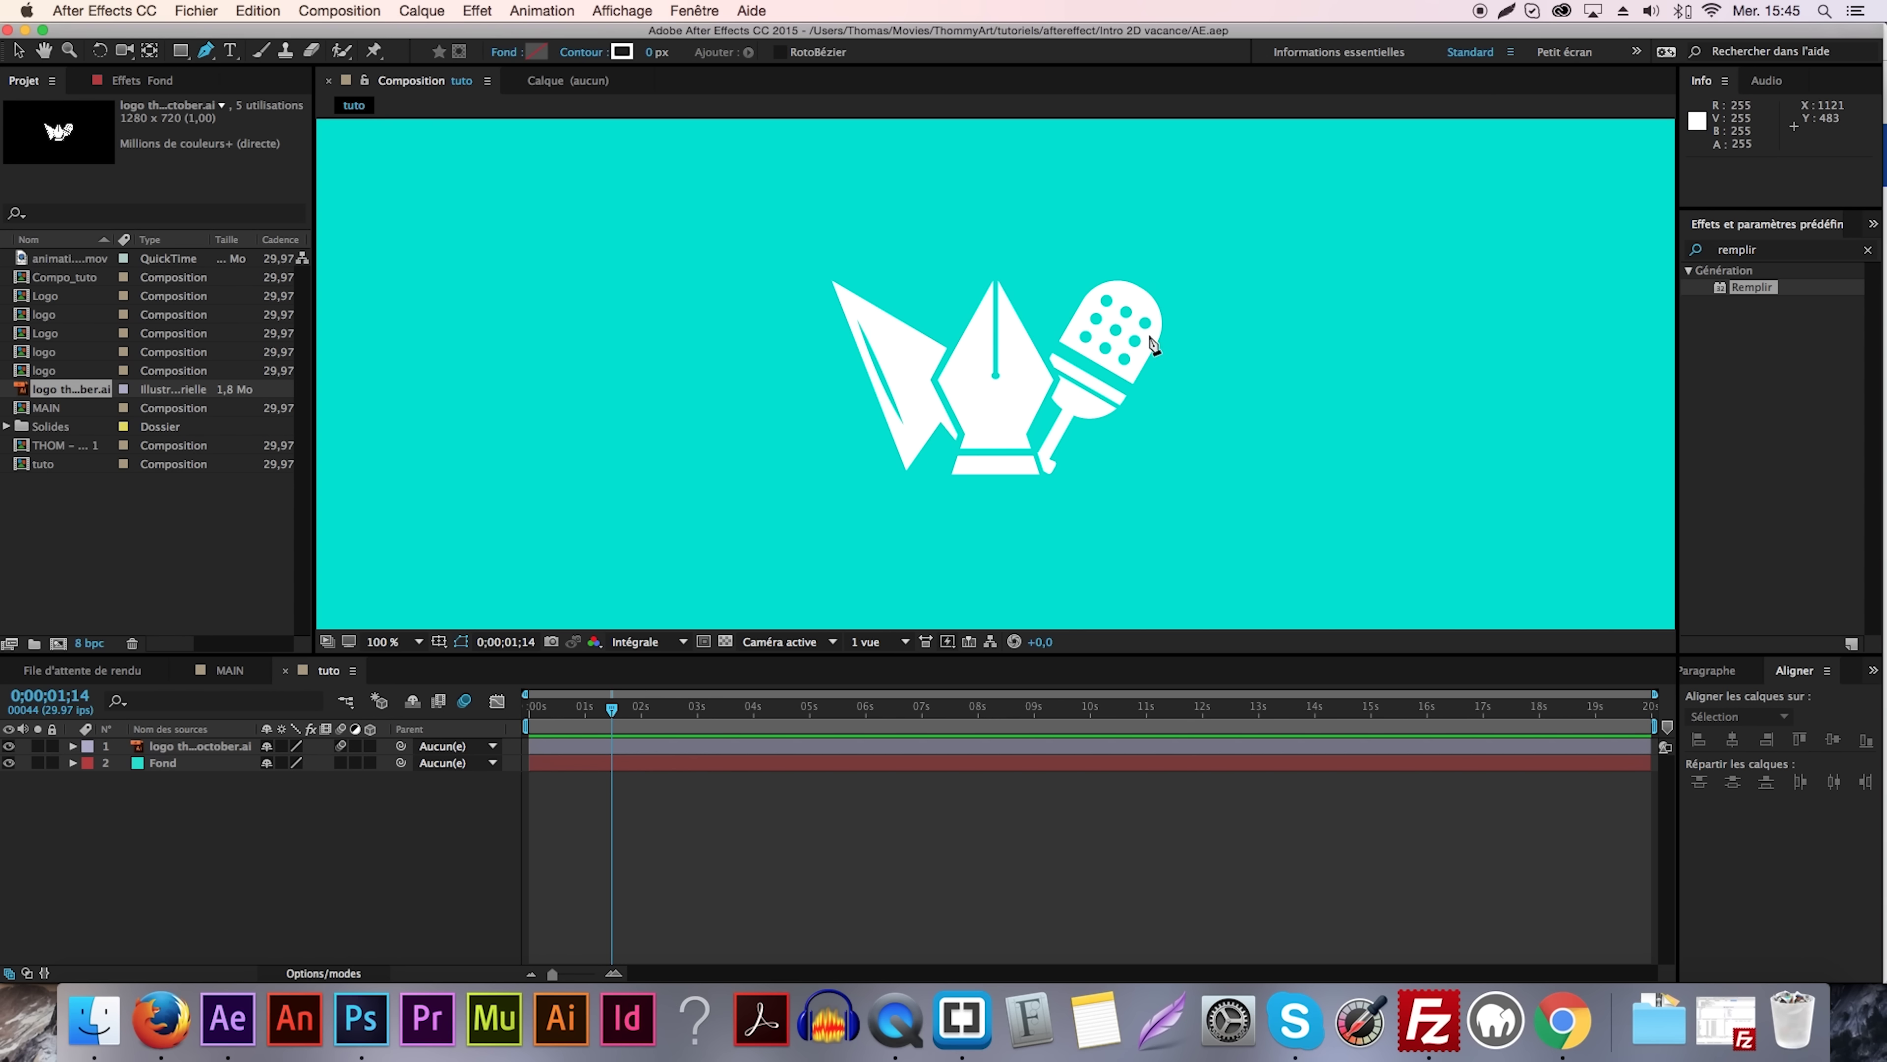
pyautogui.click(1188, 395)
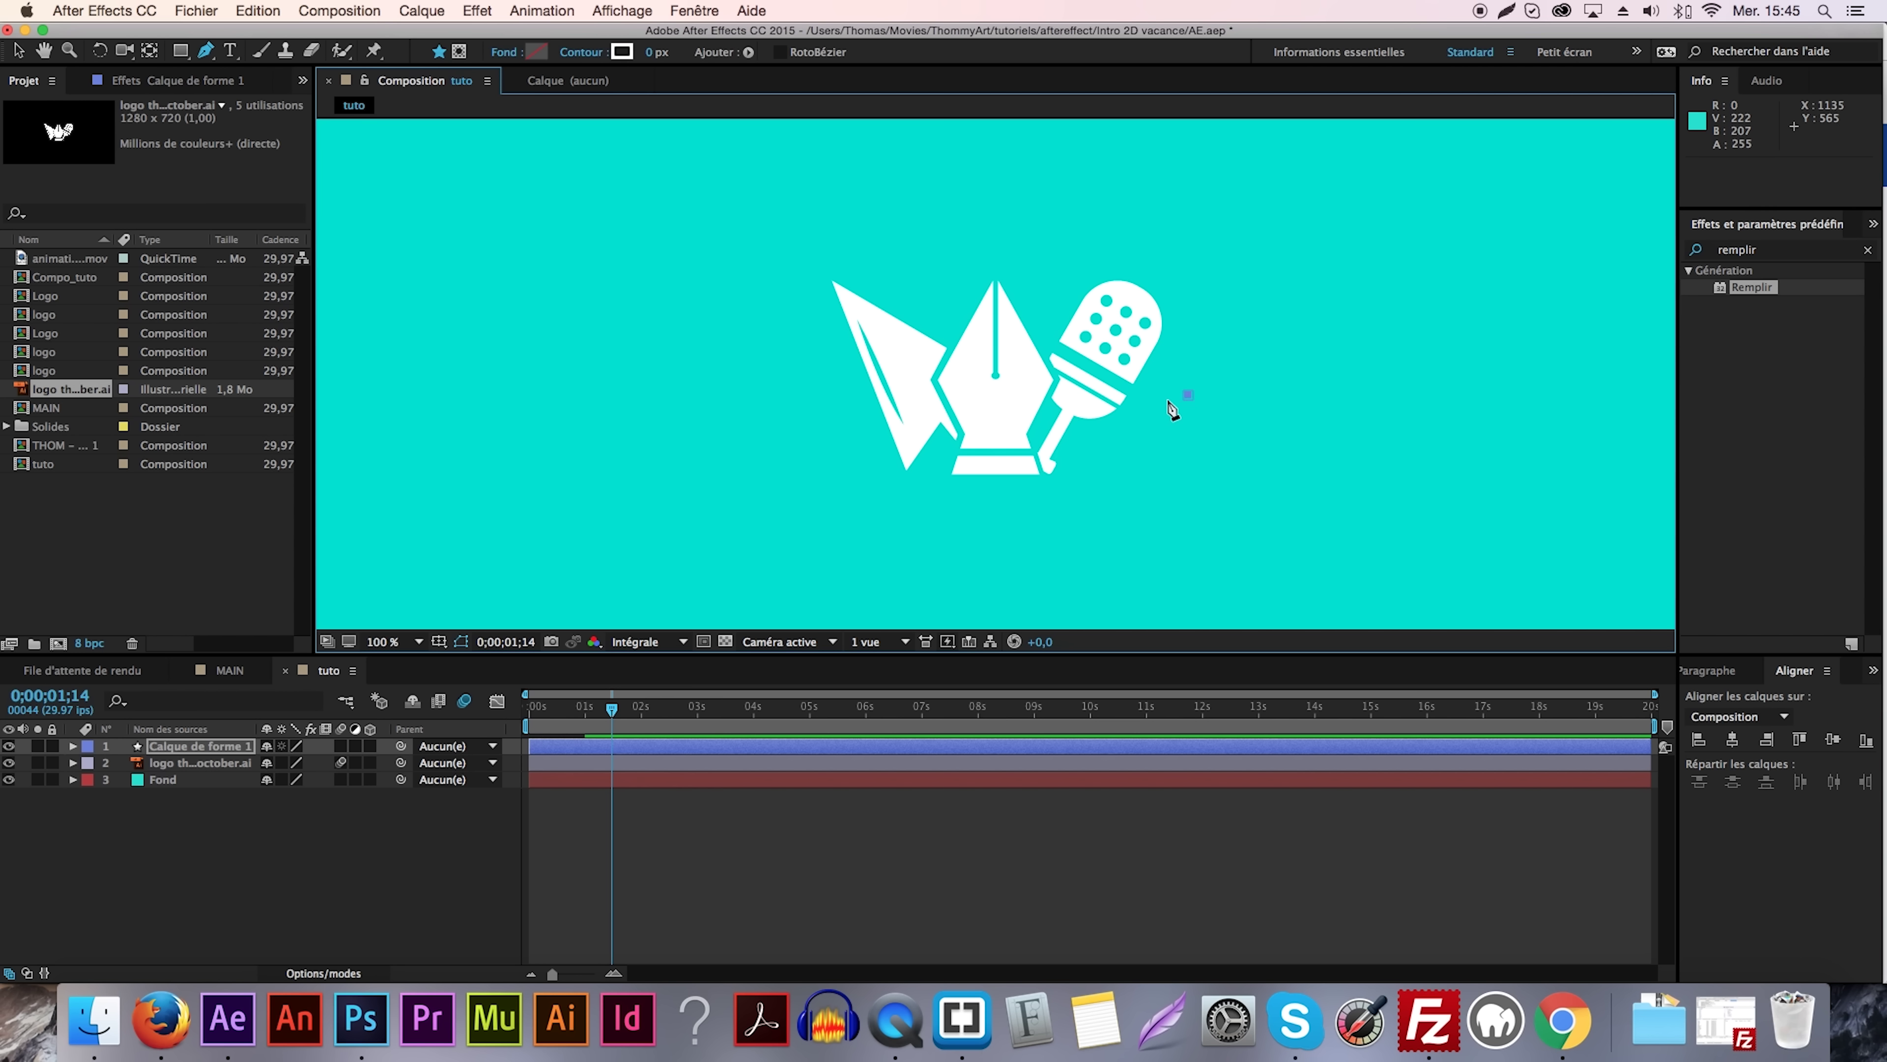
pyautogui.click(827, 394)
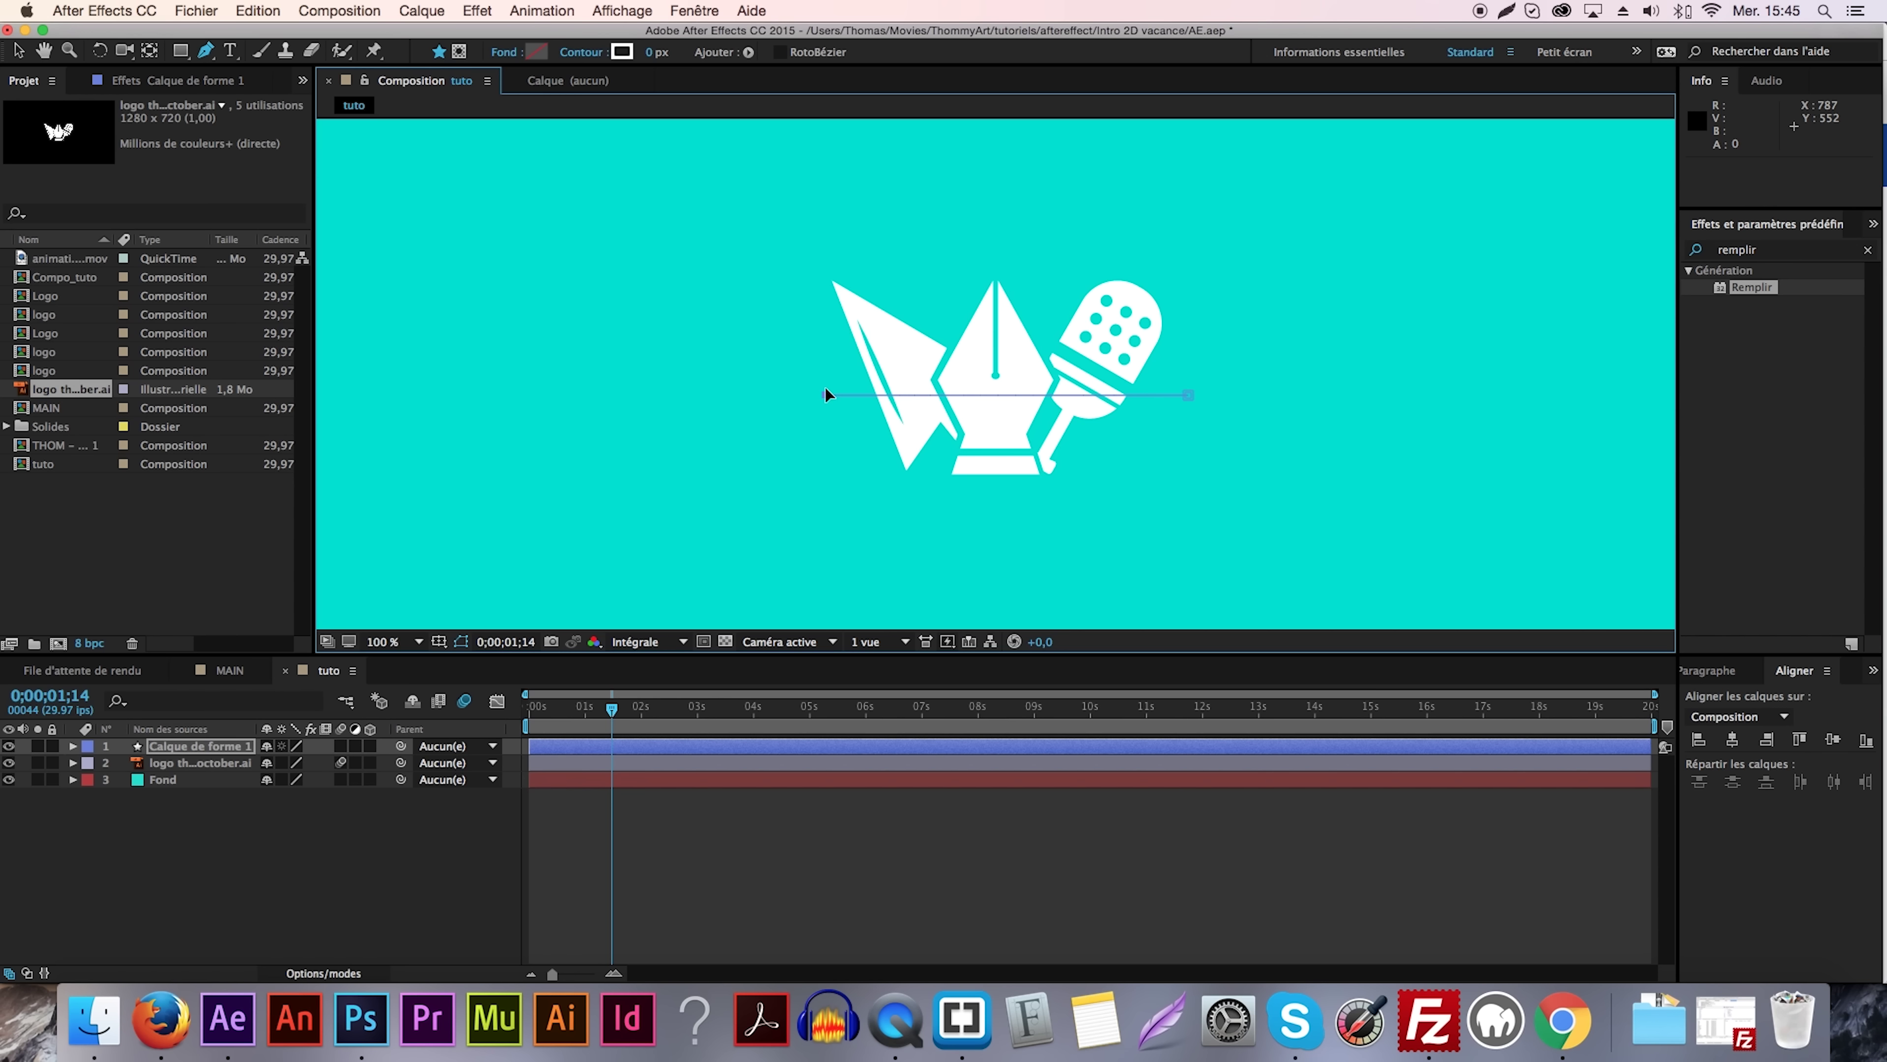
pyautogui.moveTo(655, 52); pyautogui.dragTo(891, 57)
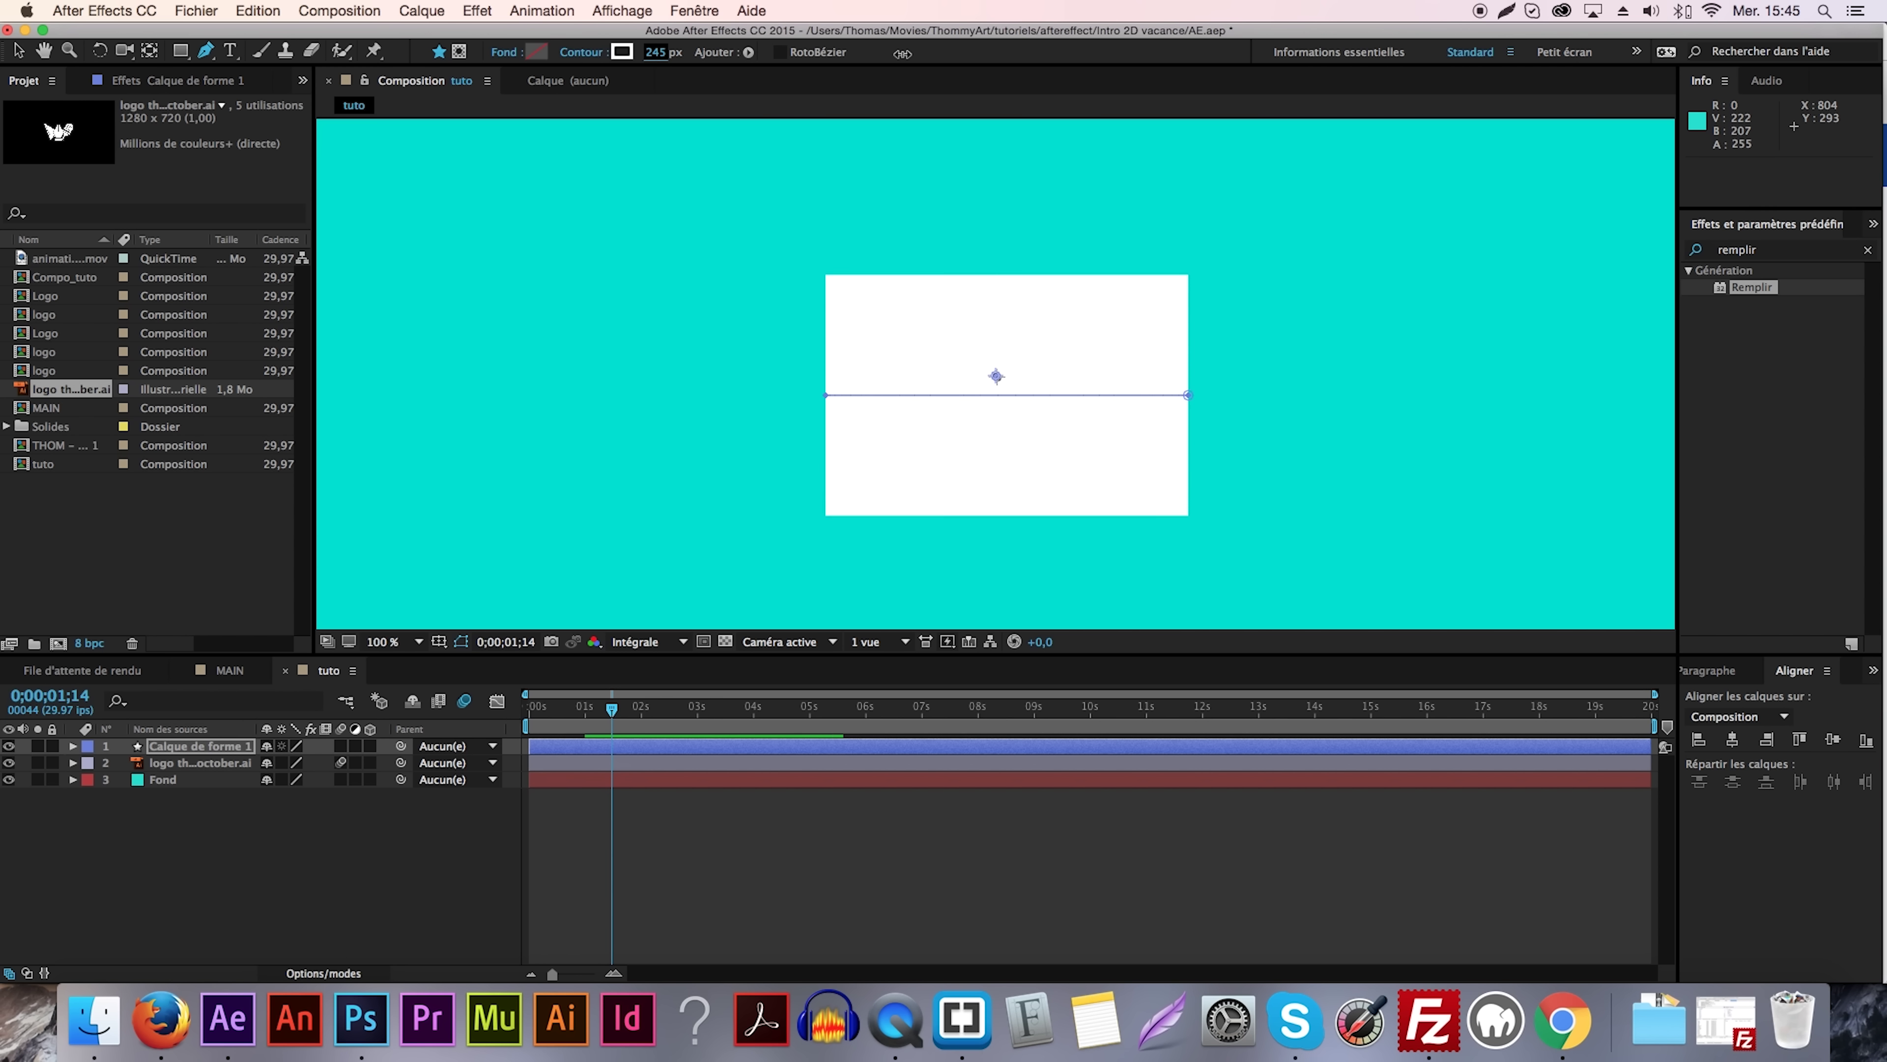
# Fit the composition in the viewer, rename the shape layer as transition_base and save the project.
pyautogui.click(448, 816)
pyautogui.click(407, 642)
pyautogui.click(411, 840)
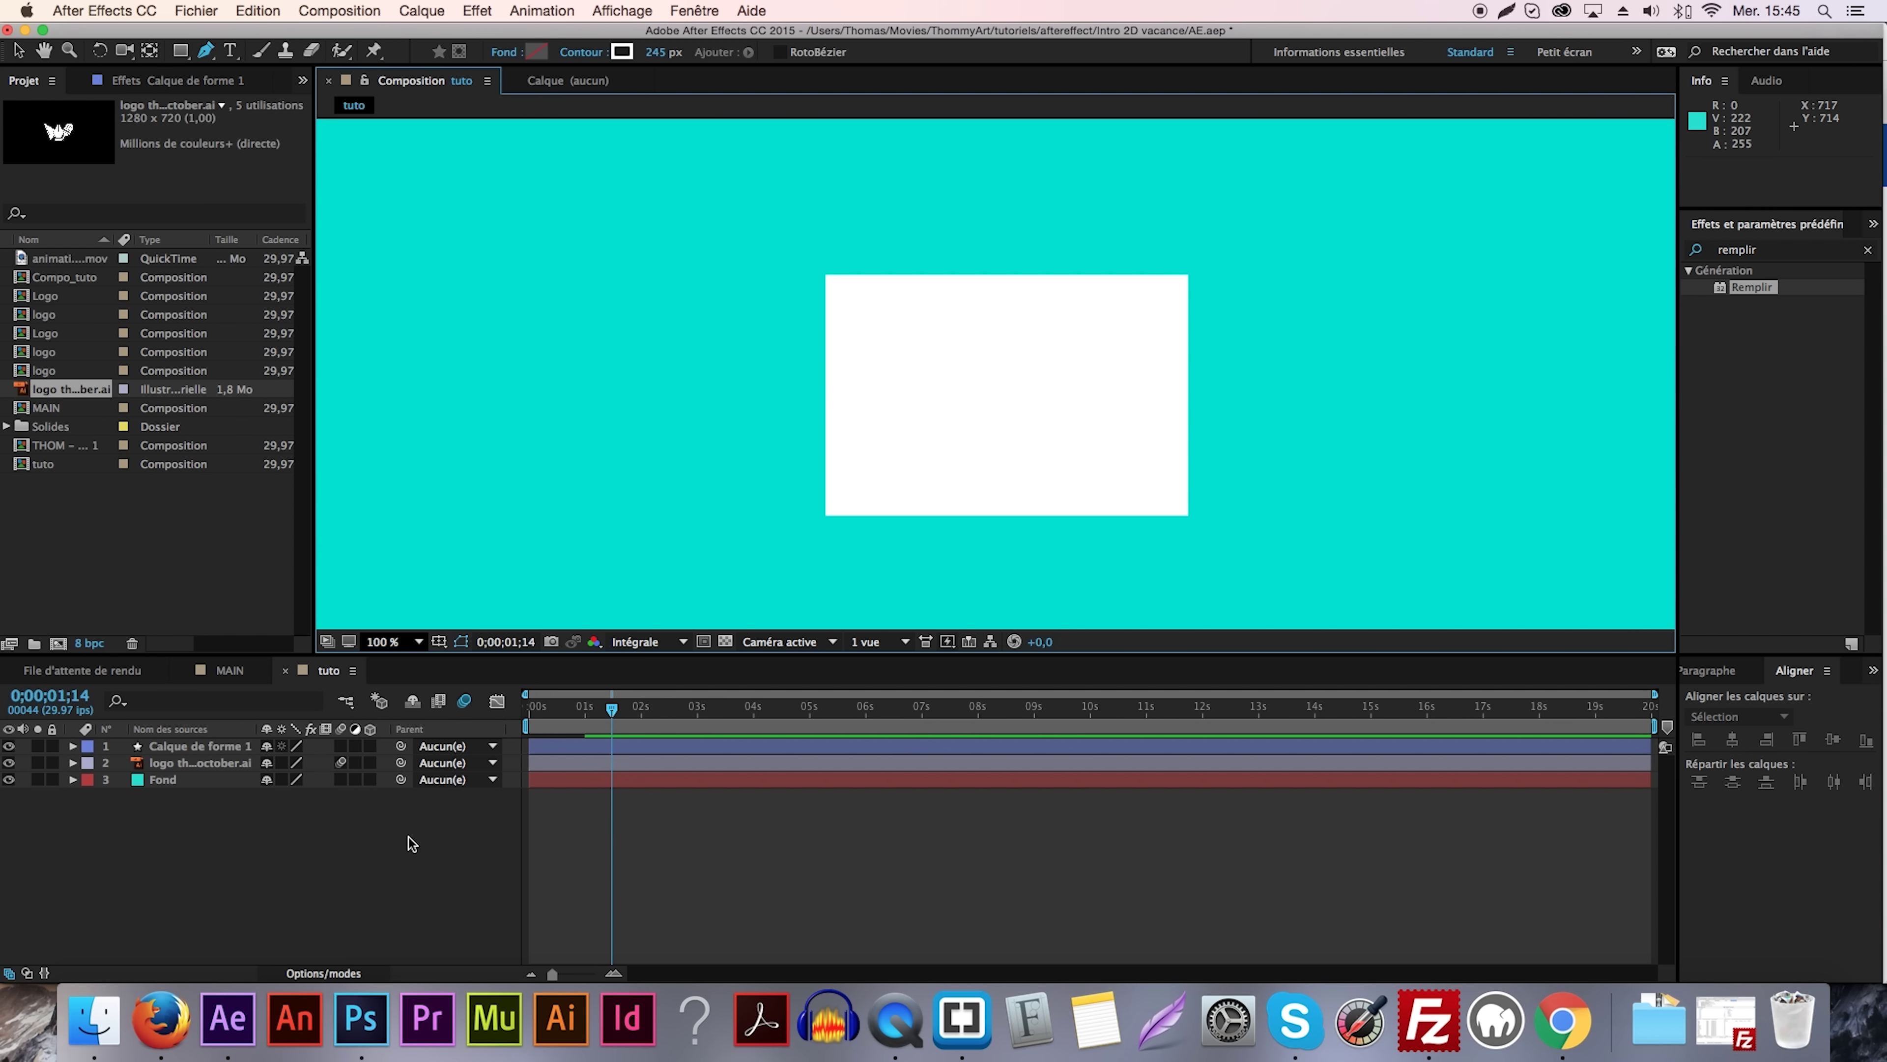
pyautogui.hotkey('shift', '/')
pyautogui.click(215, 747)
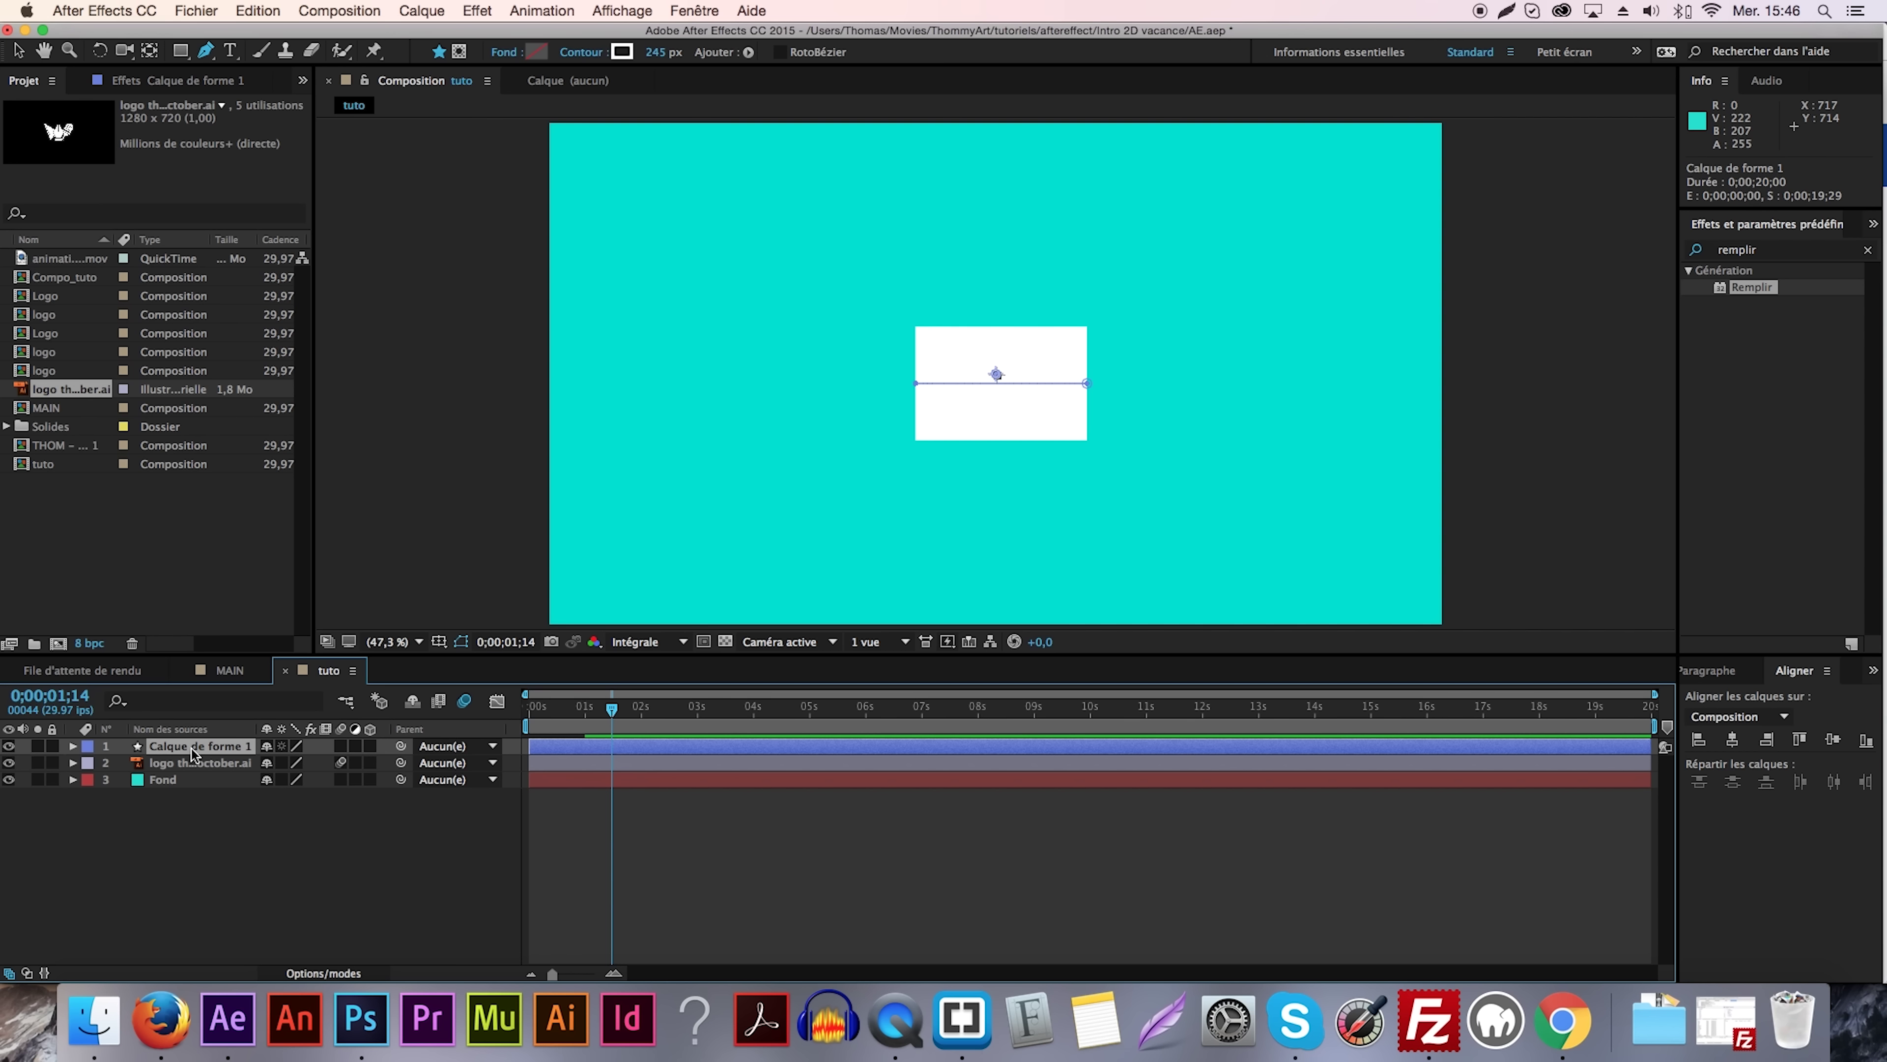
pyautogui.press('Return')
pyautogui.write('trans')
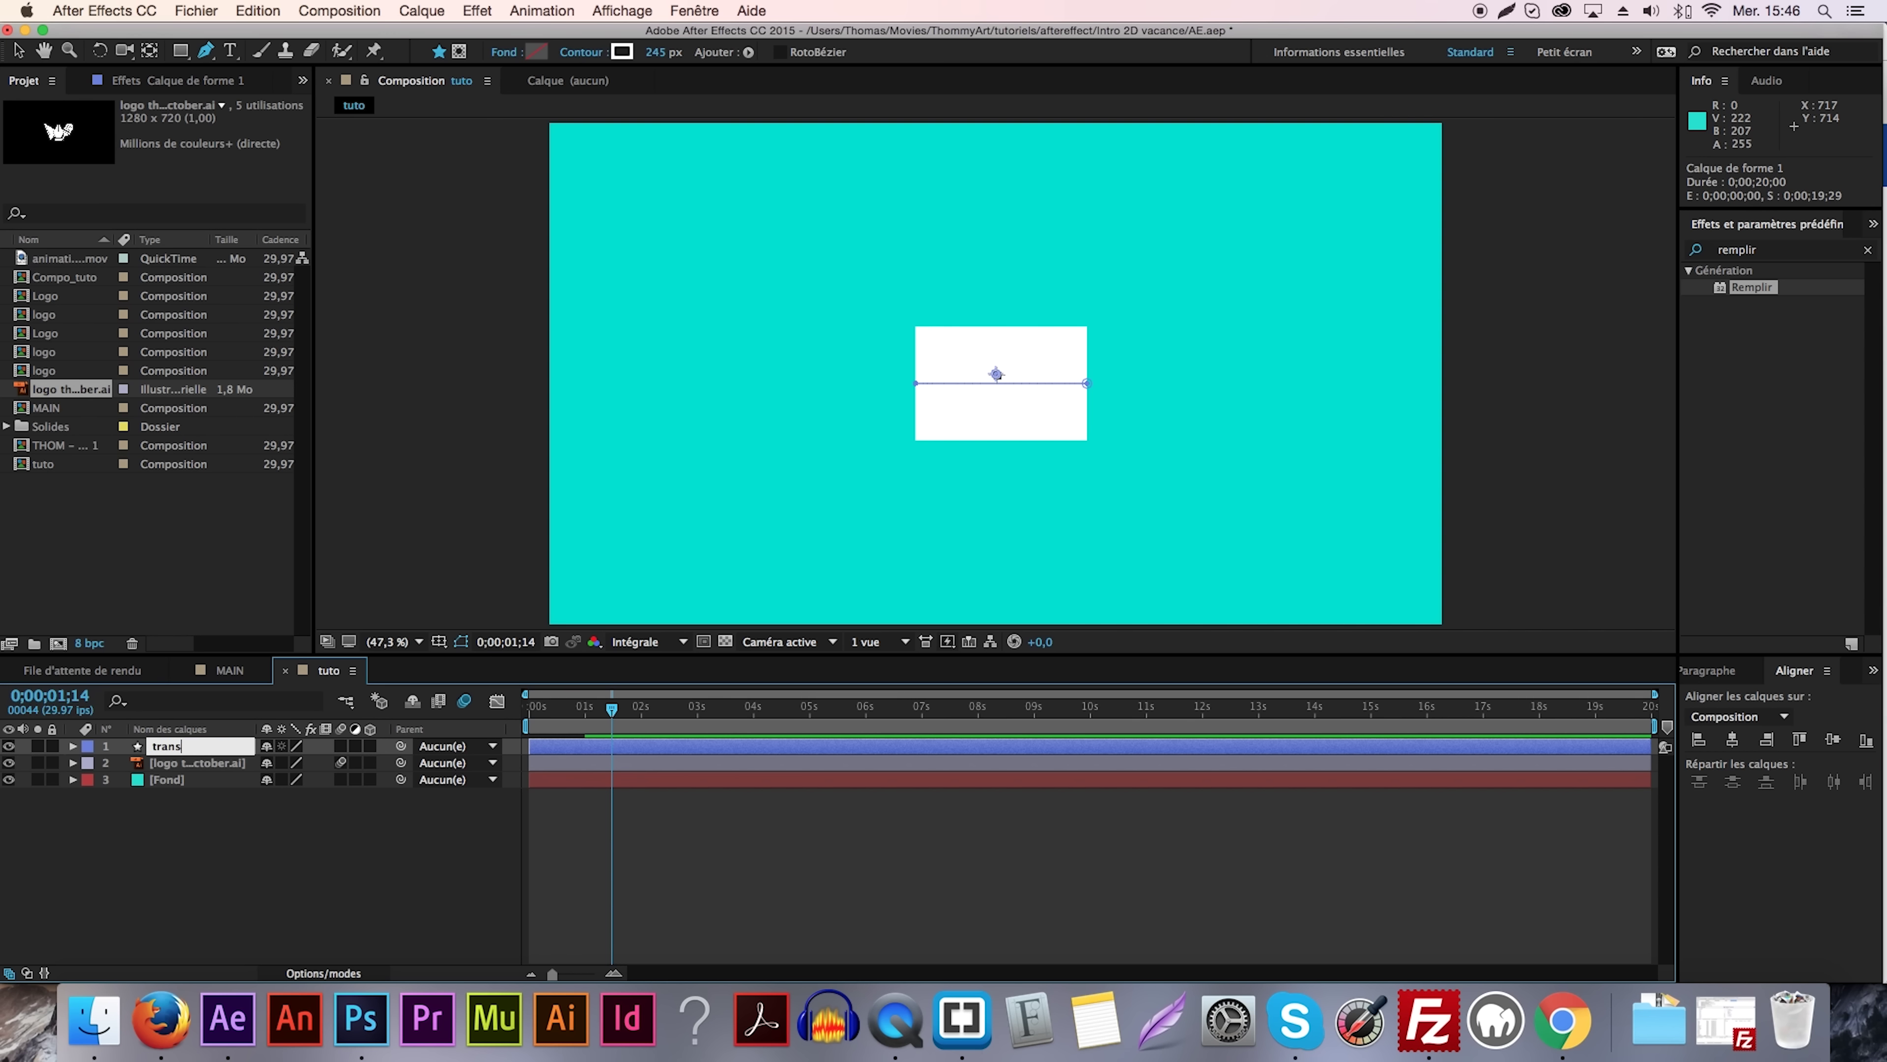
pyautogui.write('ition_base')
pyautogui.press('Return')
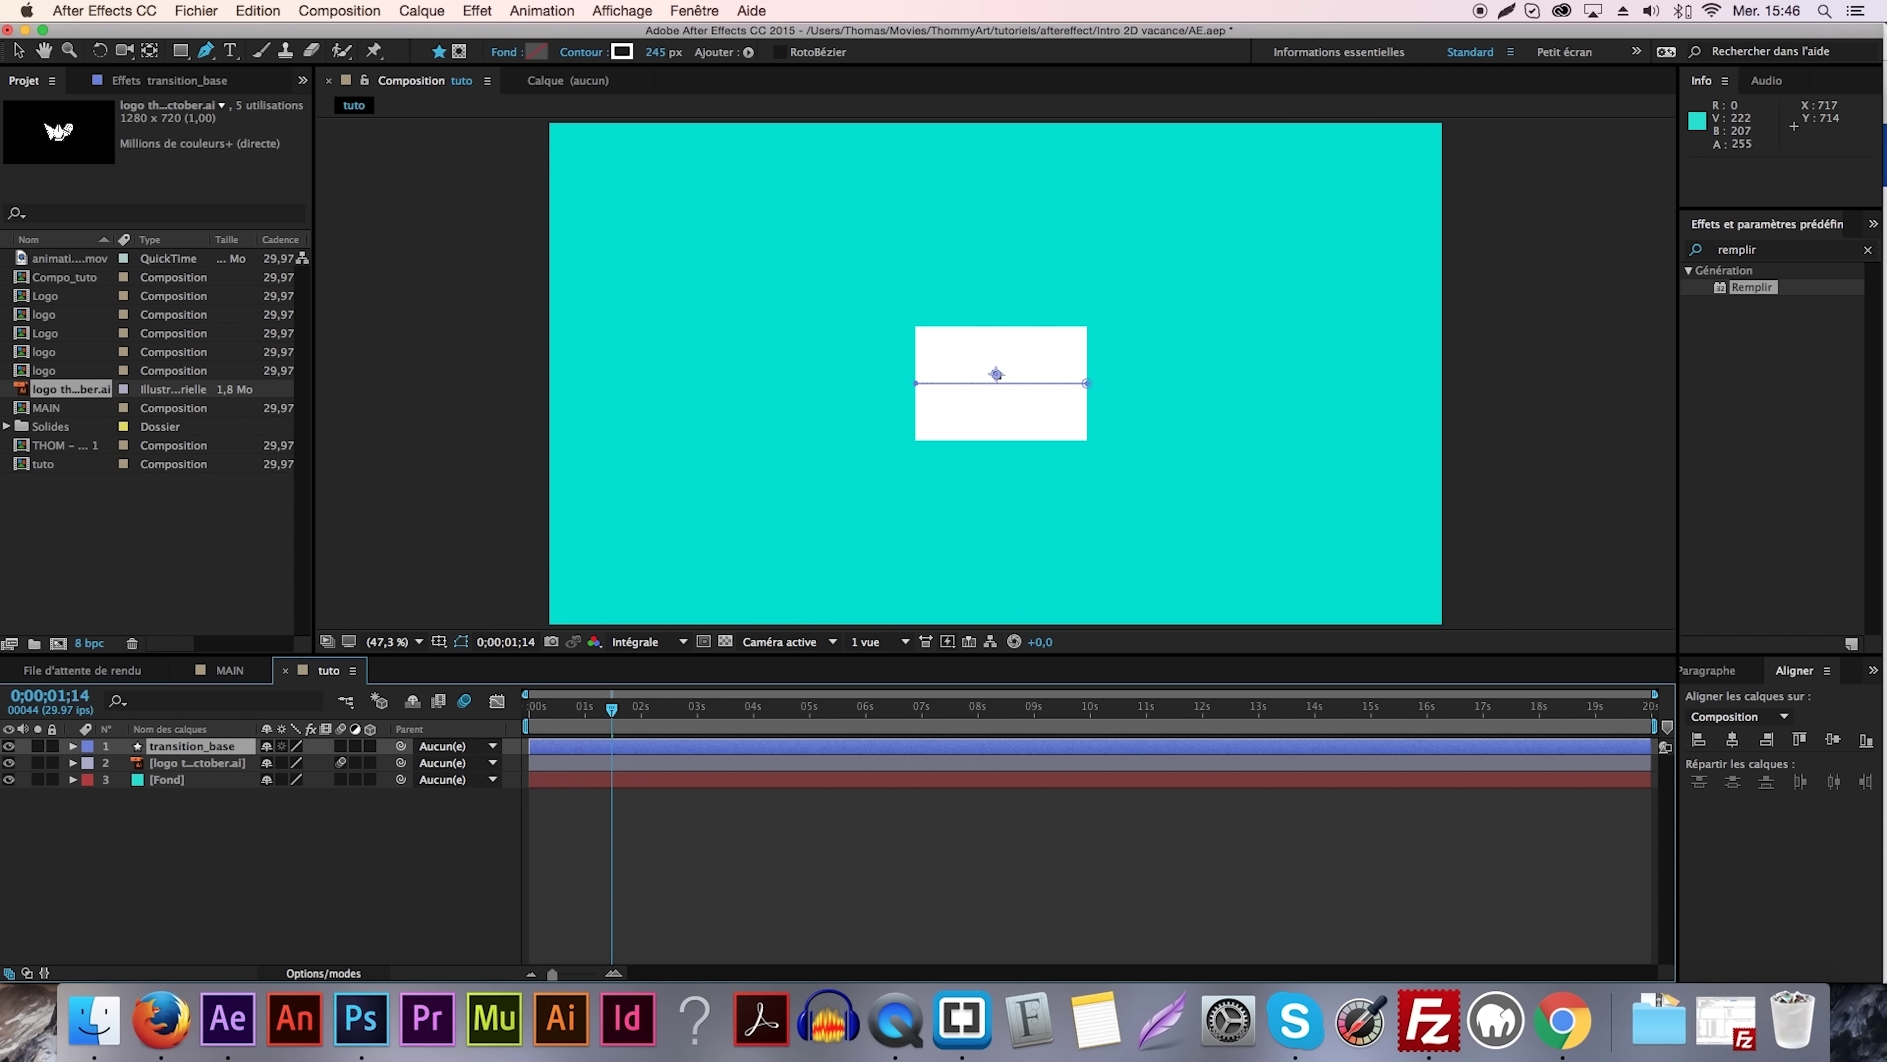
pyautogui.press('super+s')
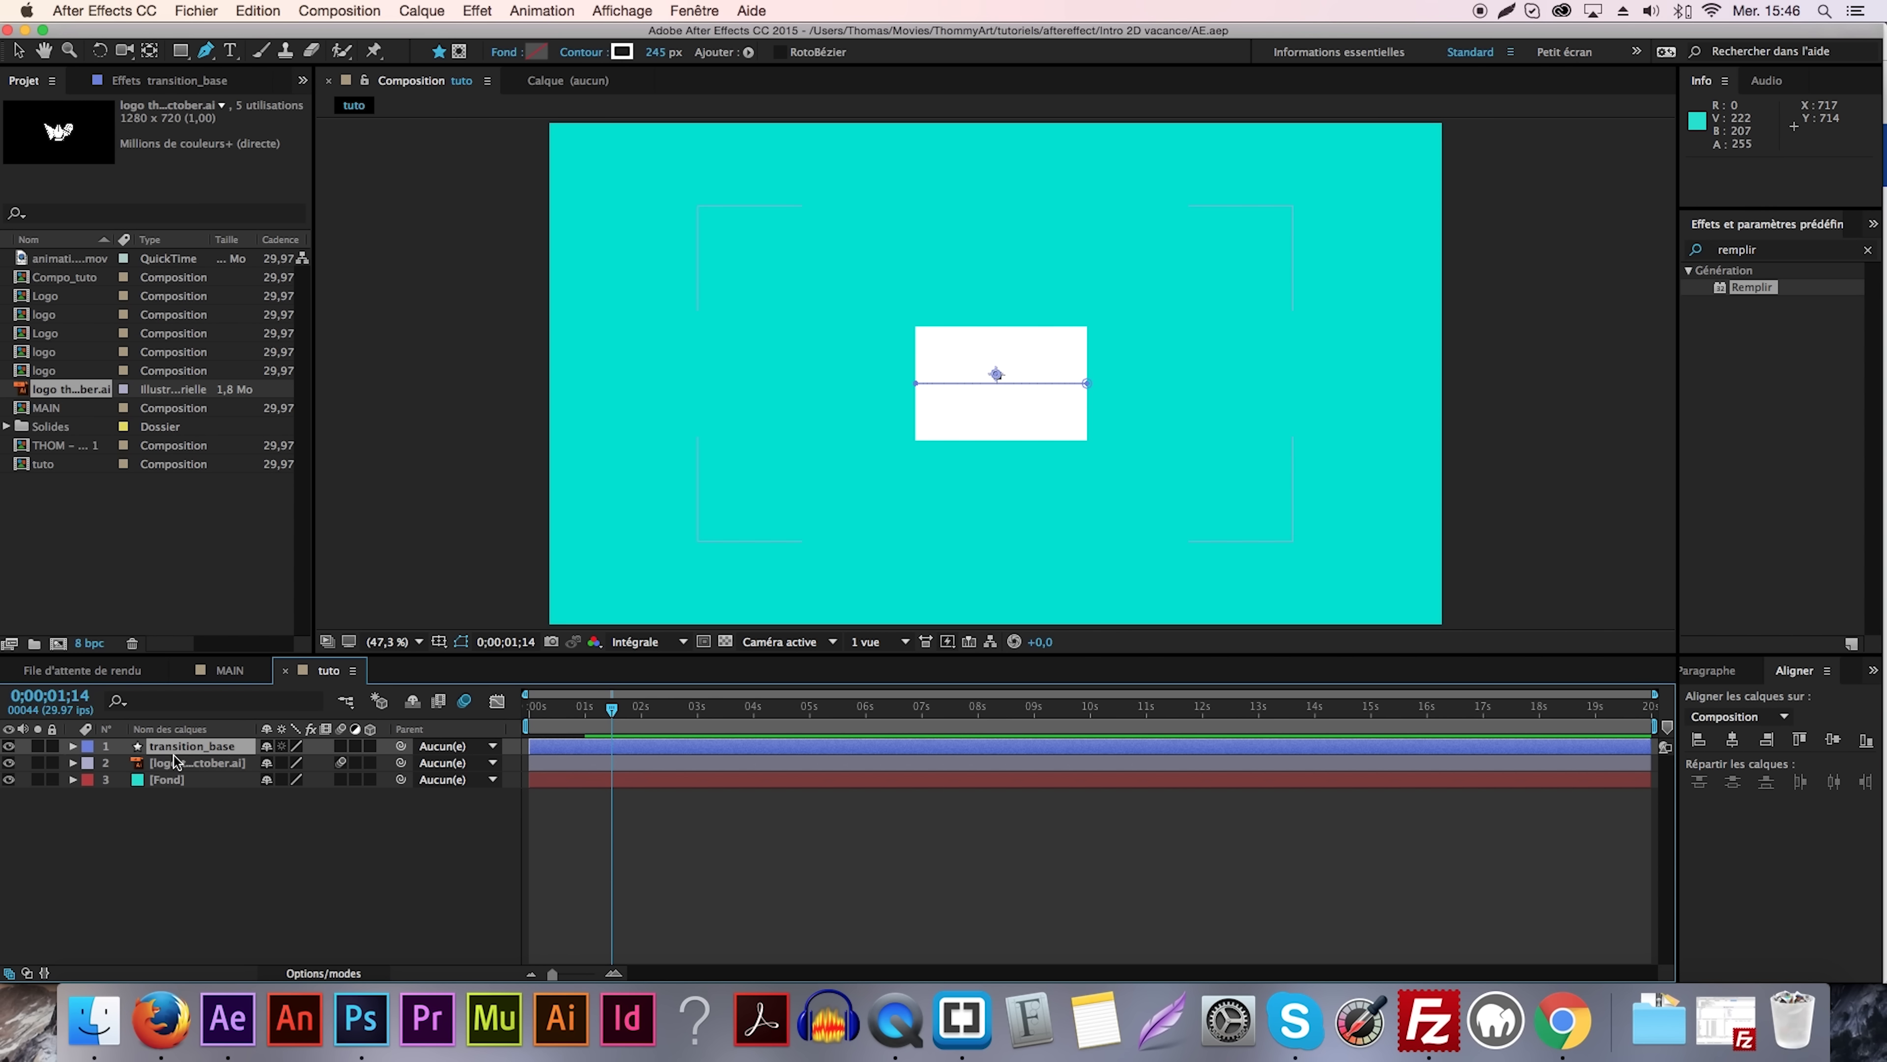
# Add a Raccorder les tracés (Trim Paths) operator to the transition_base layer and expand its properties.
pyautogui.click(73, 746)
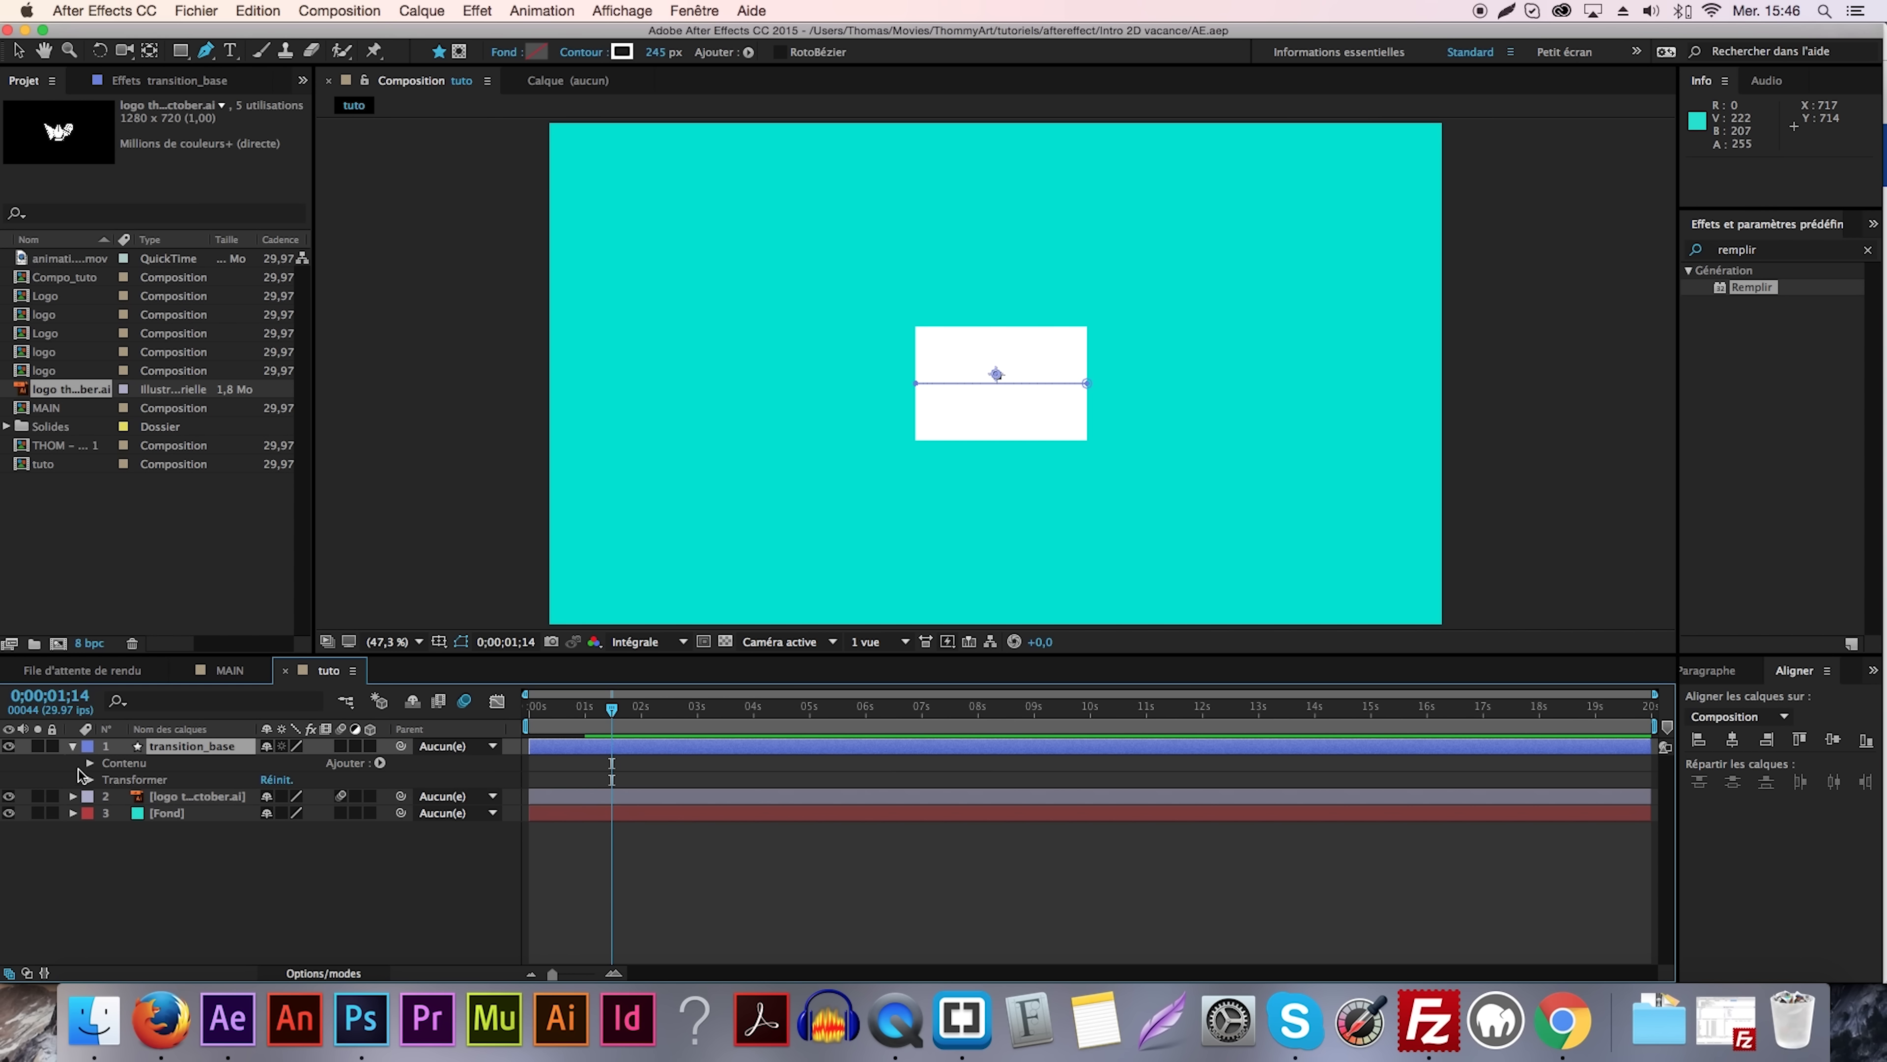
pyautogui.click(381, 763)
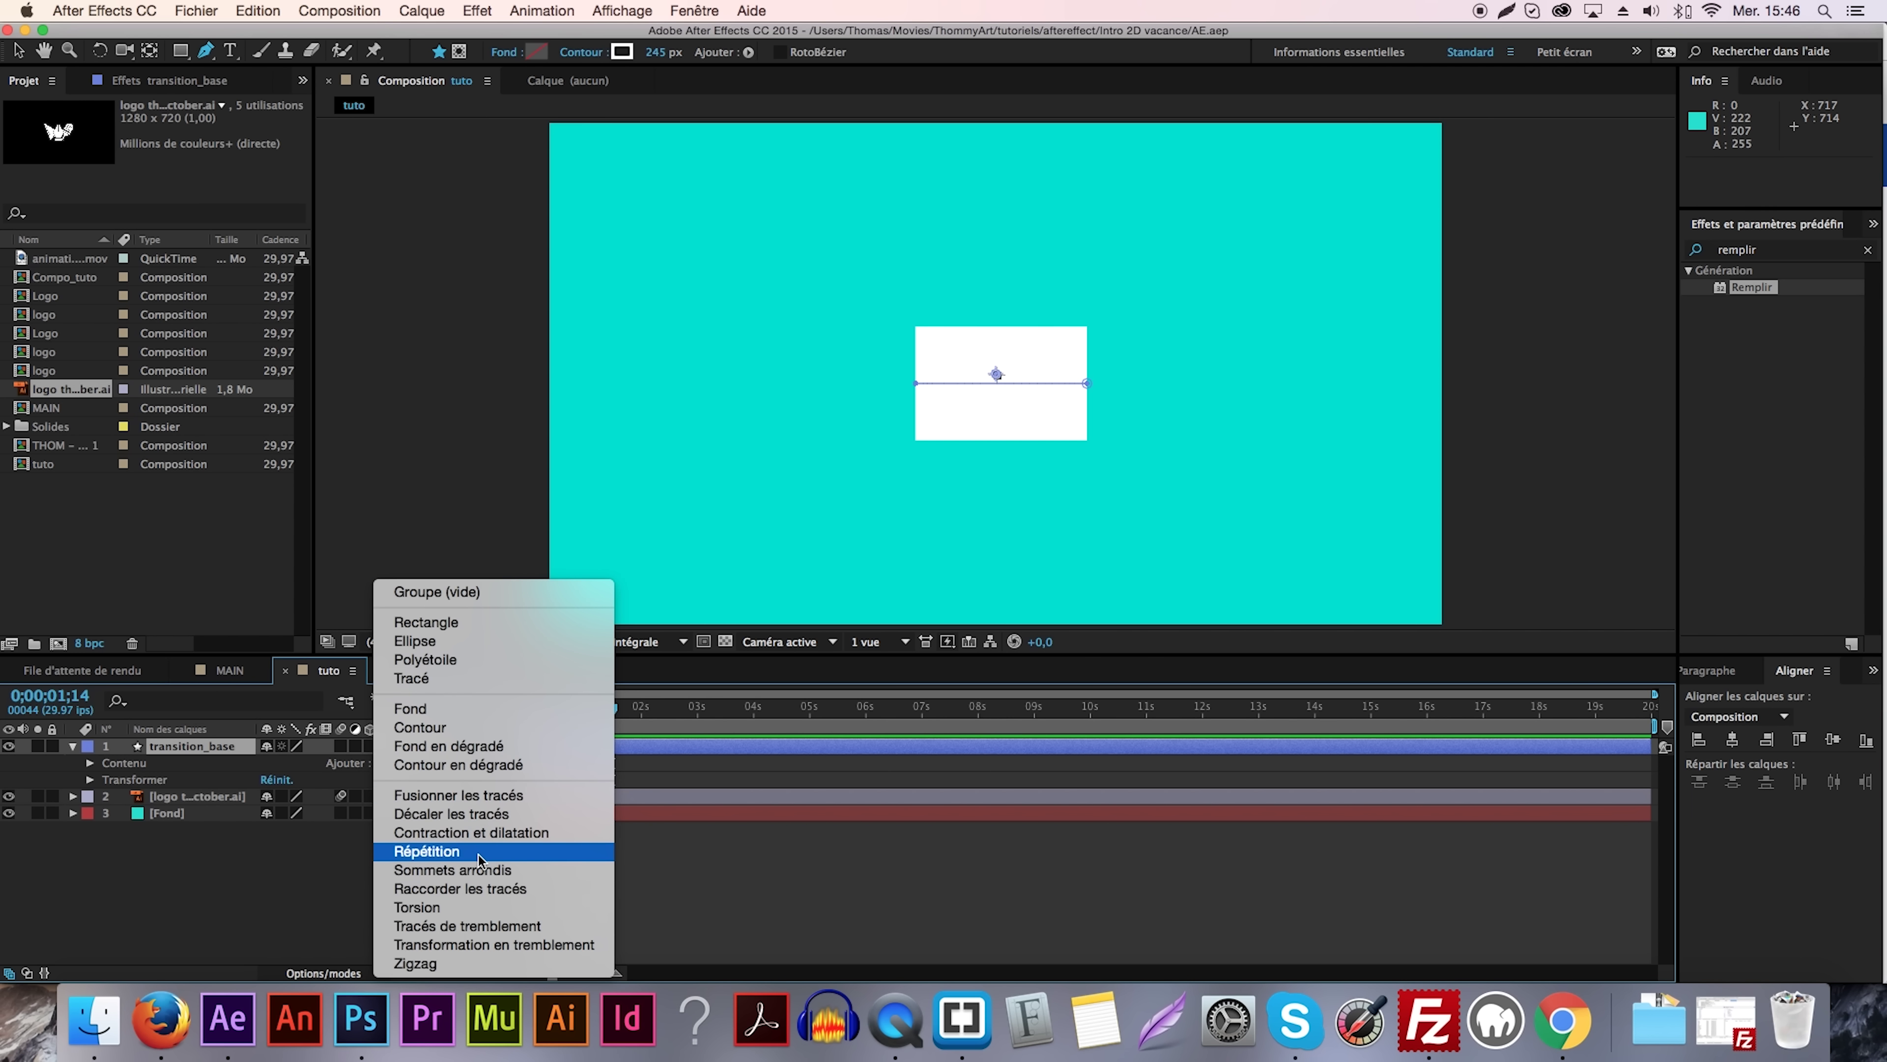
pyautogui.click(509, 890)
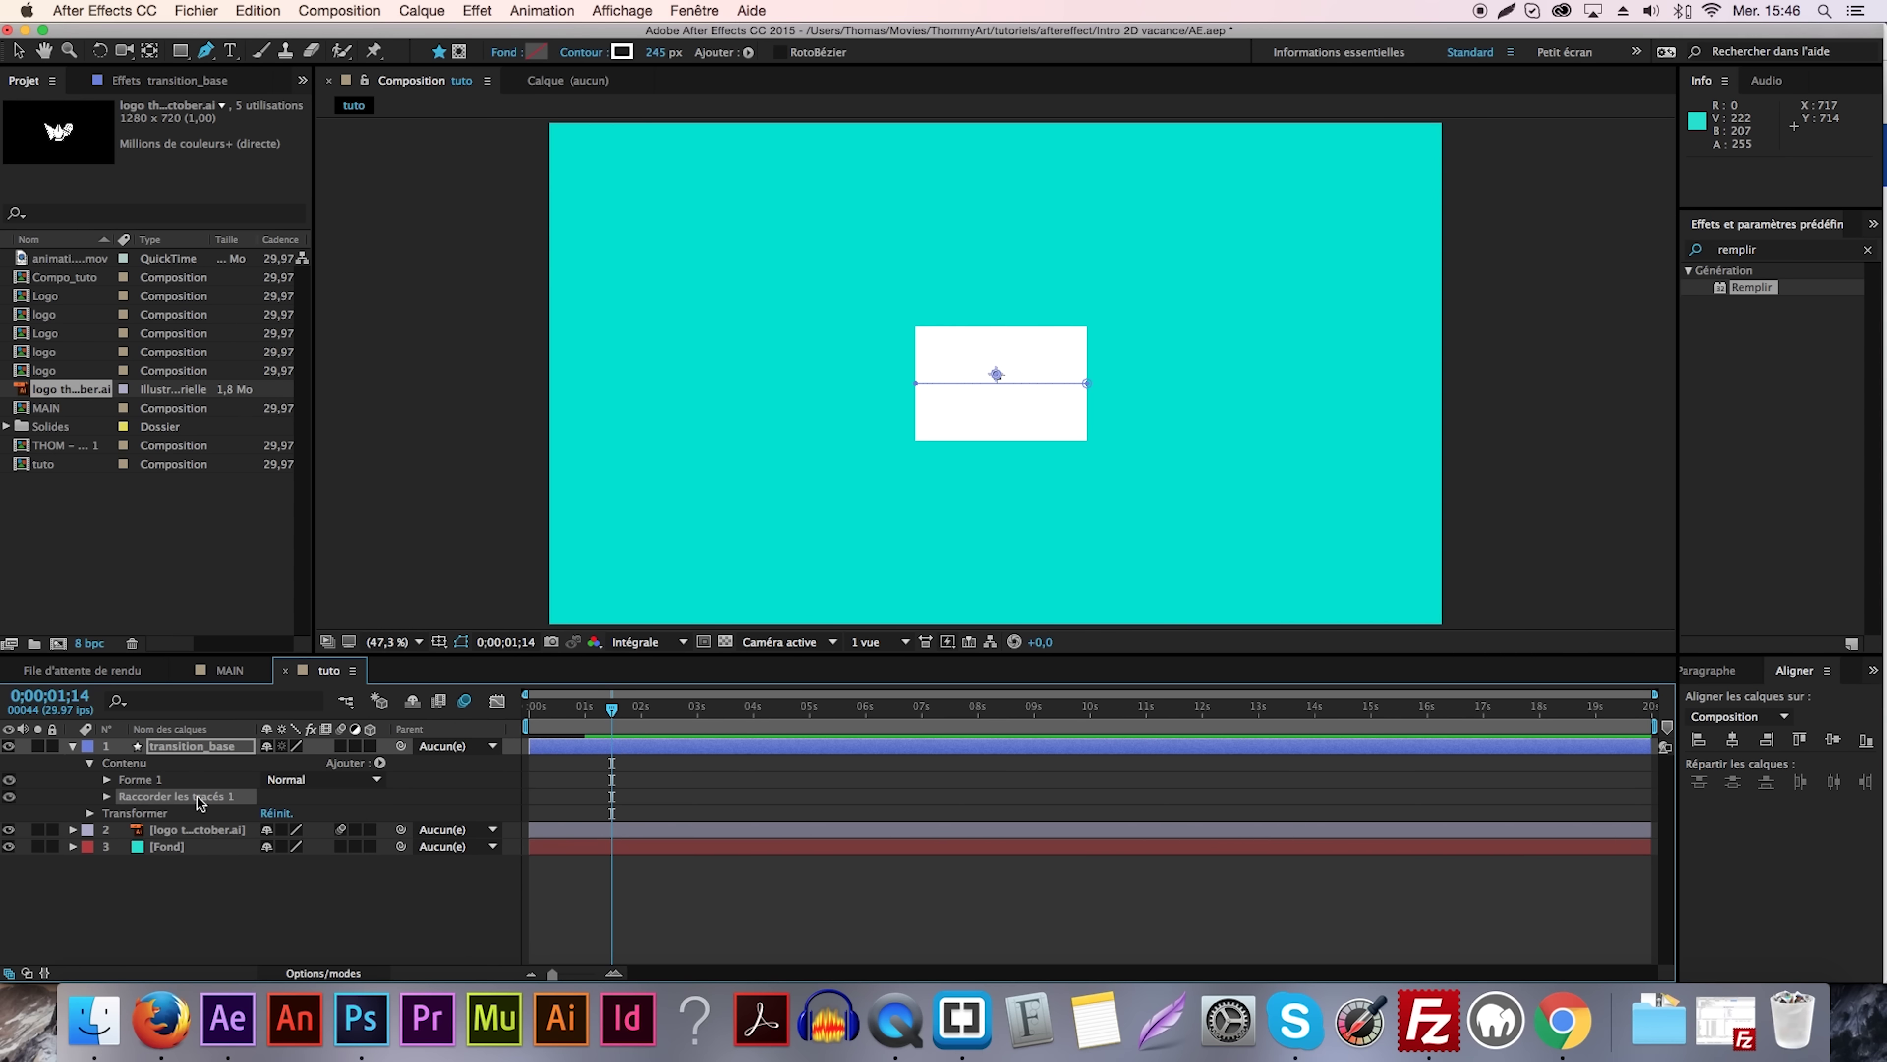
pyautogui.click(1833, 740)
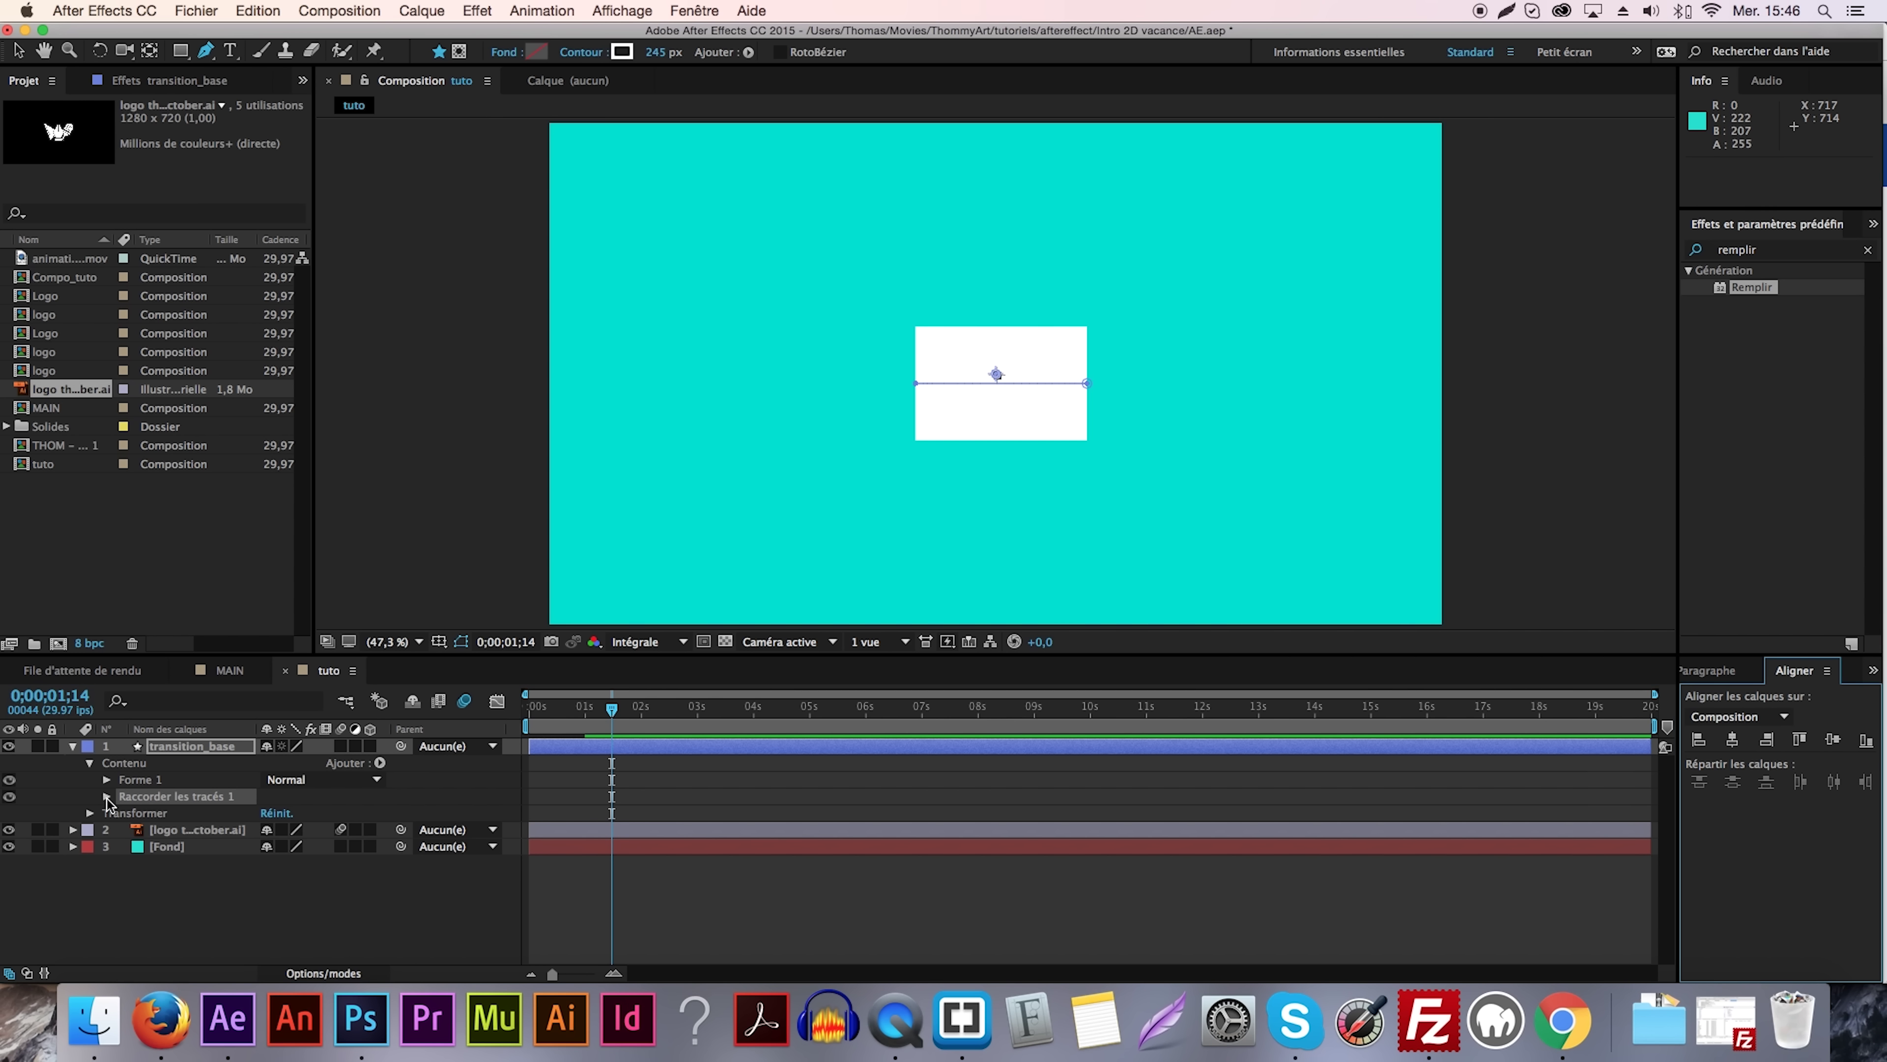
pyautogui.click(106, 797)
# At 0;00;00;20, set the trim's Fin to 0% and start keyframes for both Fin and Début.
pyautogui.moveTo(610, 709); pyautogui.dragTo(566, 711)
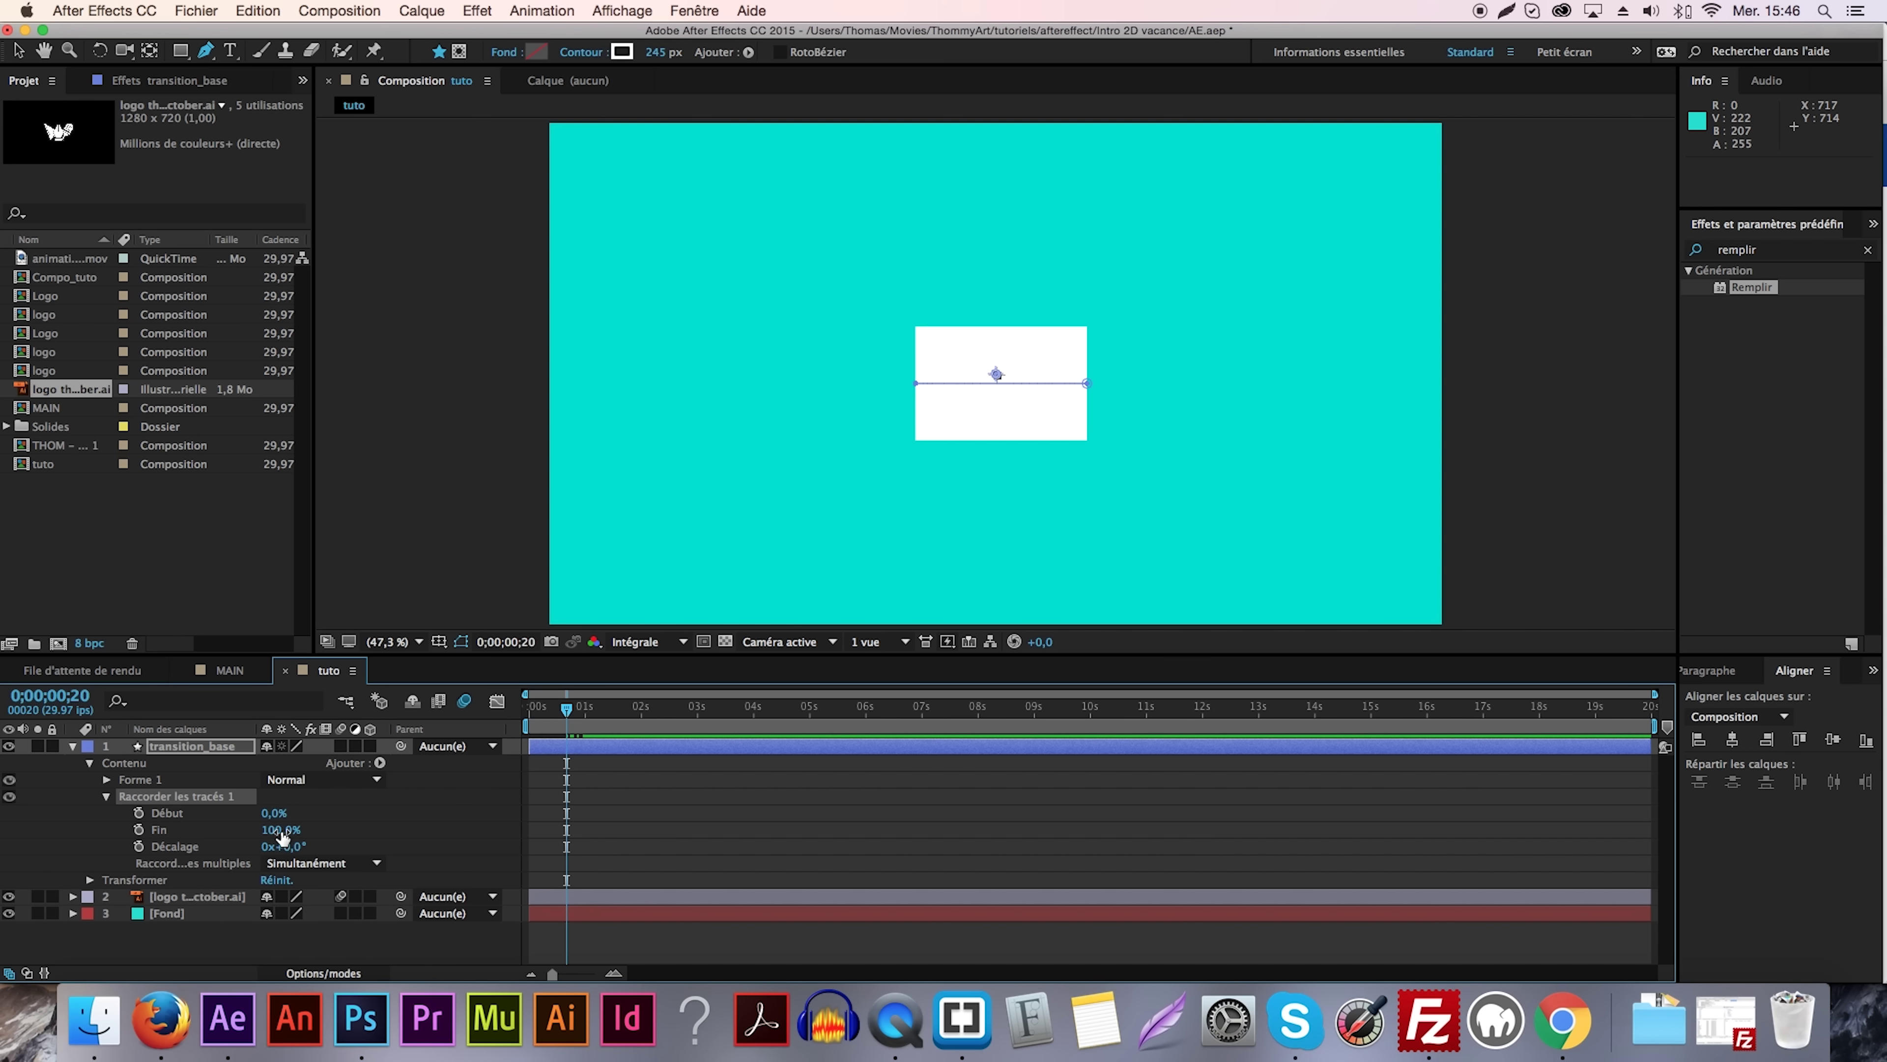
pyautogui.moveTo(282, 837); pyautogui.dragTo(100, 837)
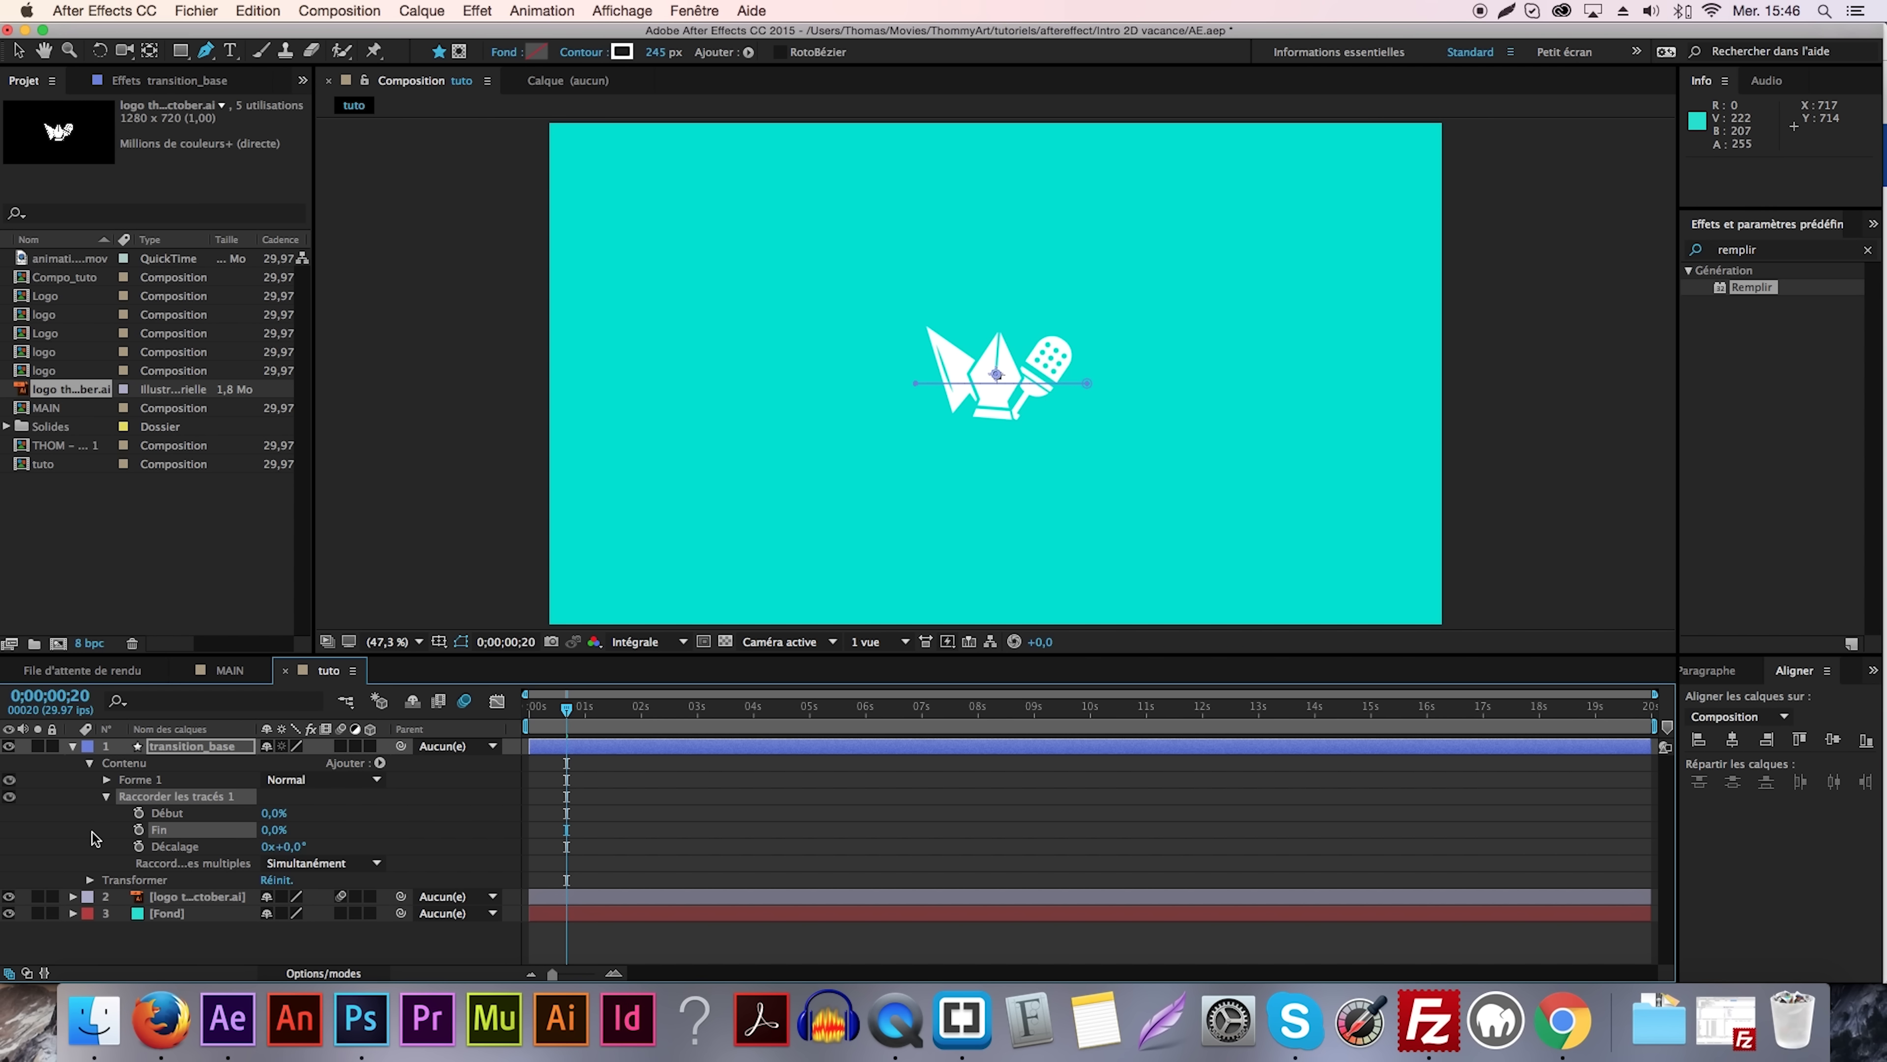
pyautogui.click(138, 831)
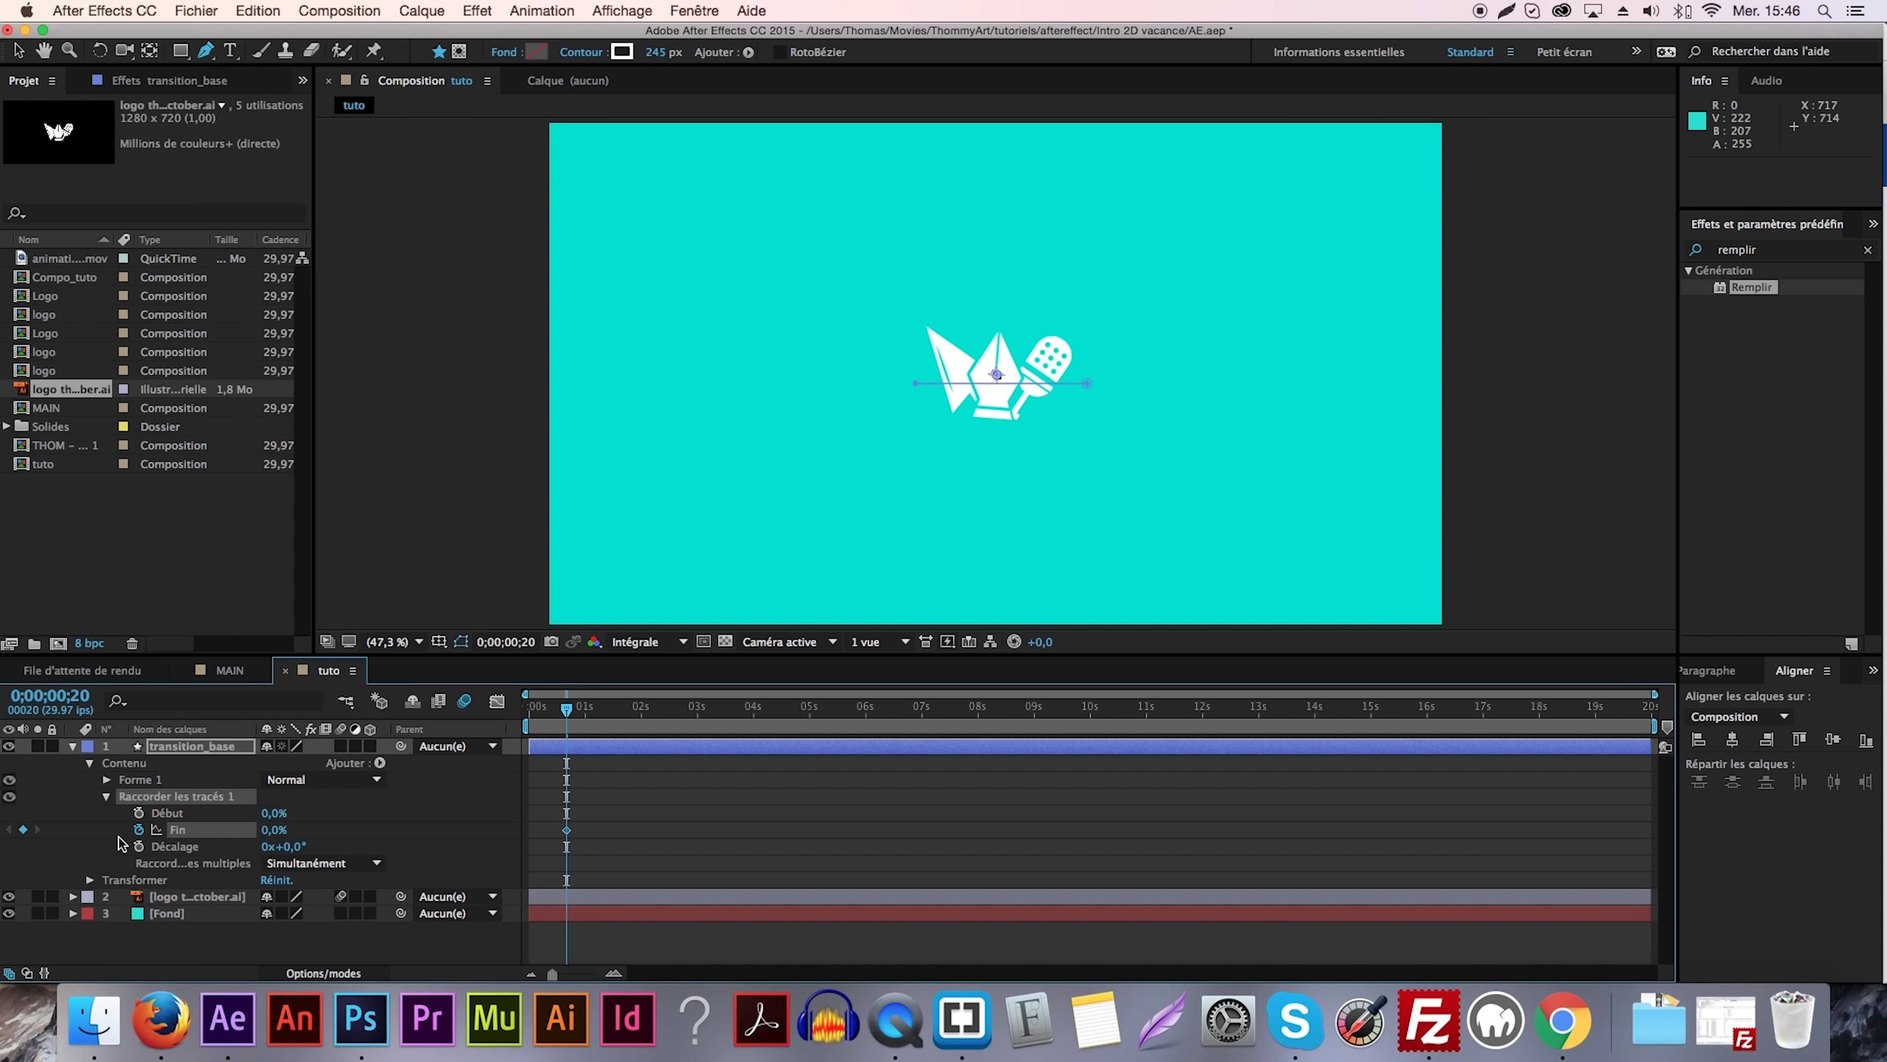
pyautogui.click(138, 812)
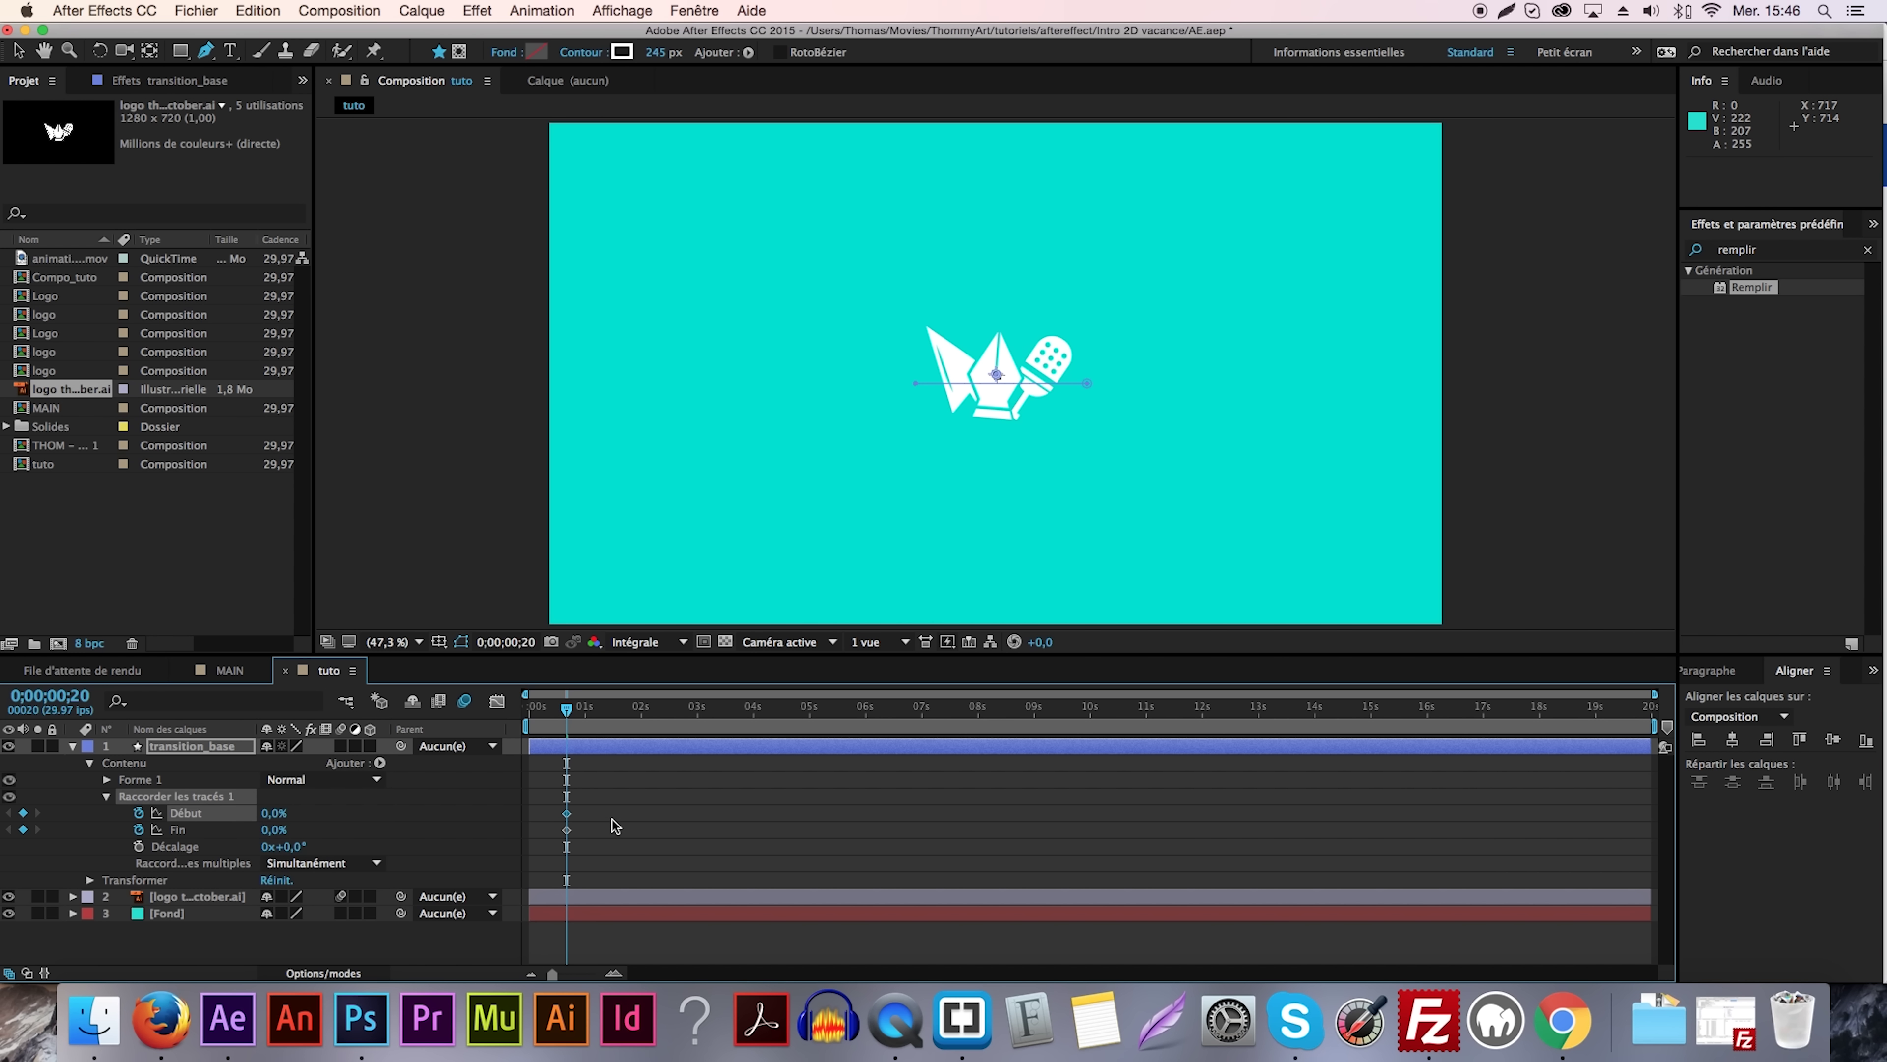
# Keyframe the trim's Fin and Début at 100% one second further on, at 0;00;01;20.
pyautogui.press('space')
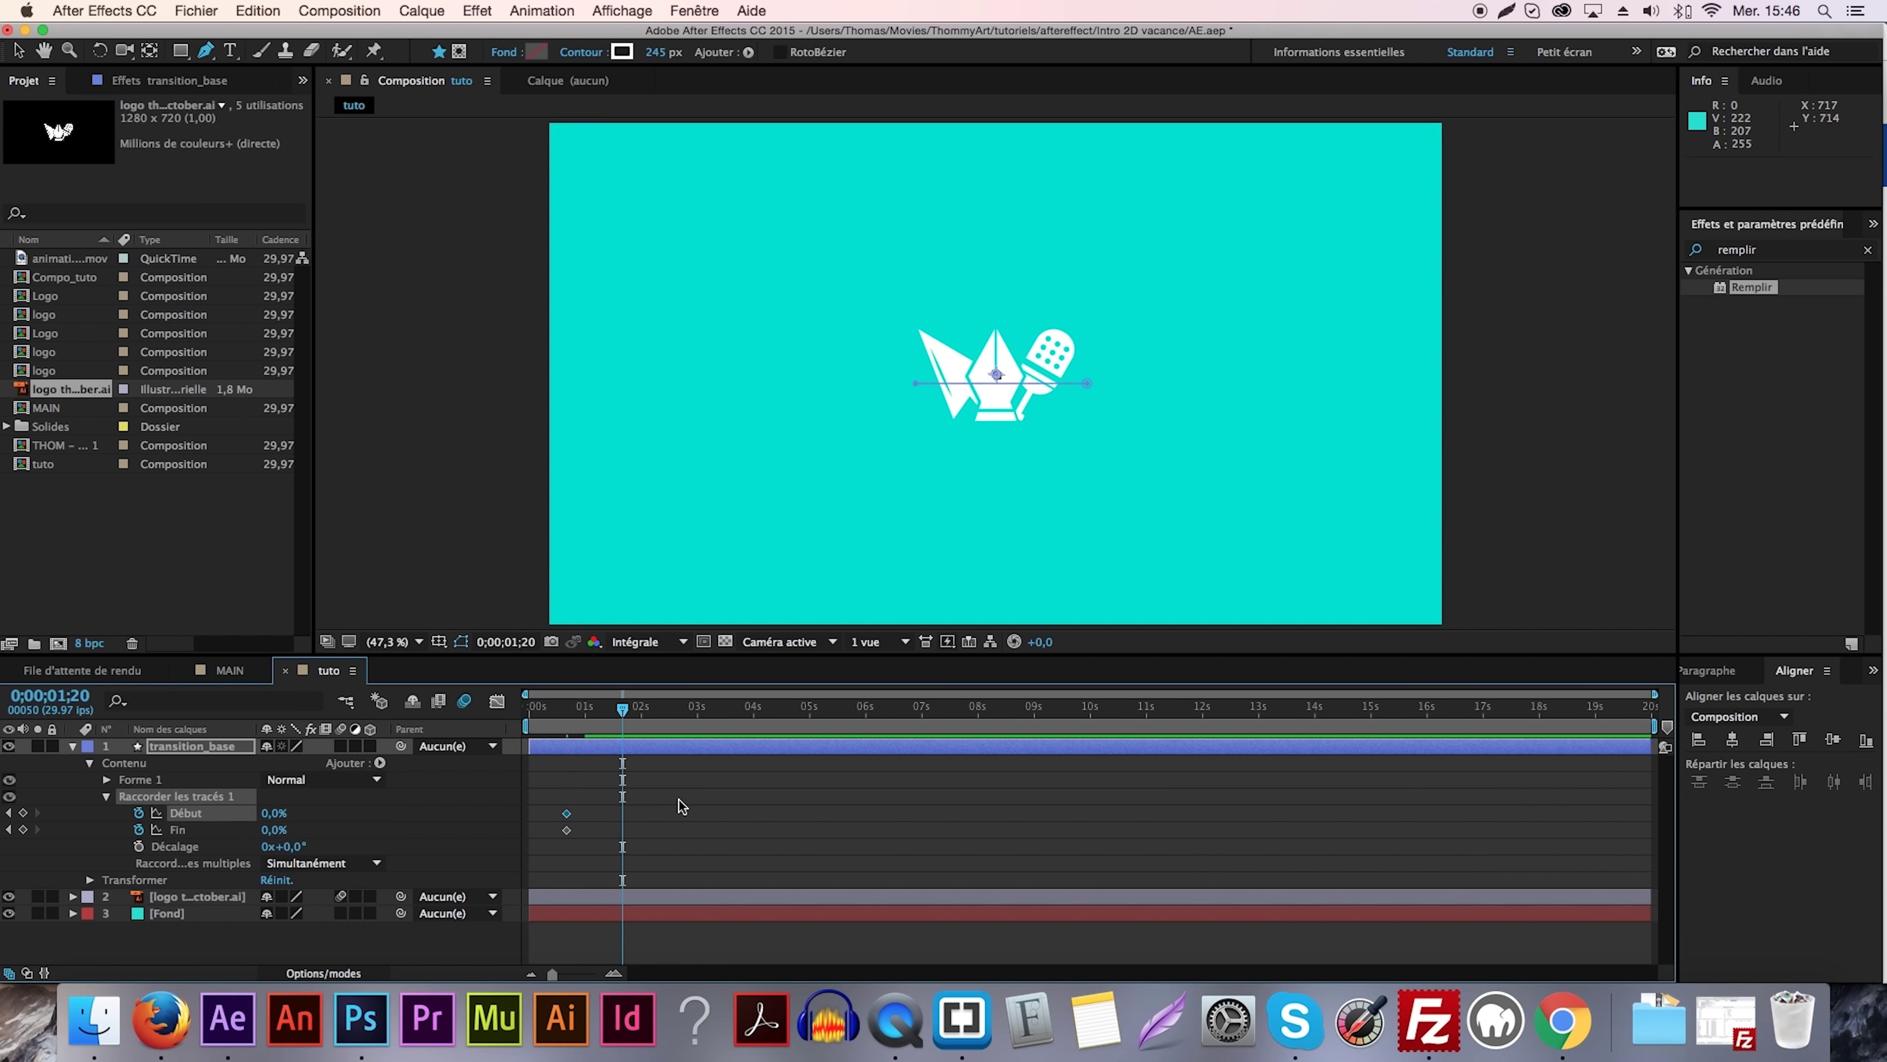
pyautogui.press('F2')
pyautogui.moveTo(273, 833); pyautogui.dragTo(520, 829)
pyautogui.moveTo(273, 813); pyautogui.dragTo(541, 820)
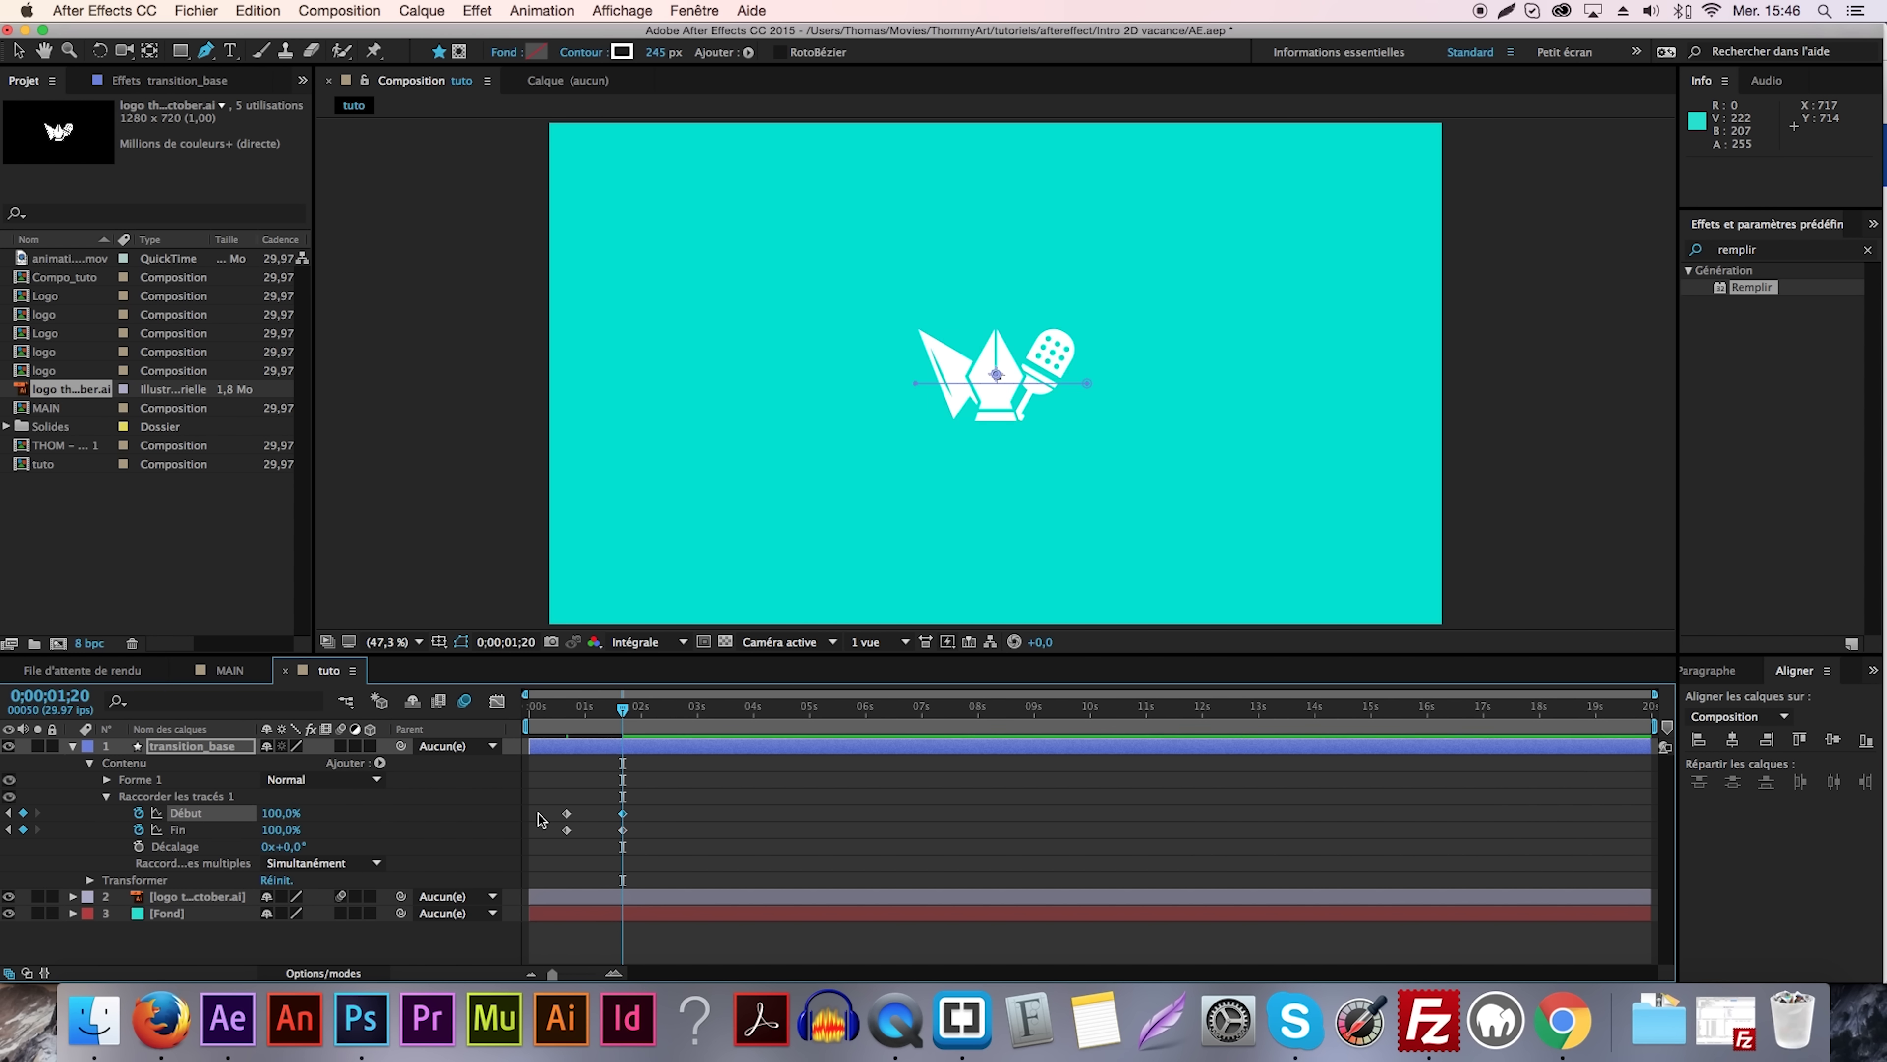
pyautogui.click(653, 807)
pyautogui.moveTo(685, 799); pyautogui.dragTo(544, 821)
# Shift both Début keyframes 20 frames later so that the first one sits at 0;00;01;10.
pyautogui.moveTo(613, 713); pyautogui.dragTo(585, 713)
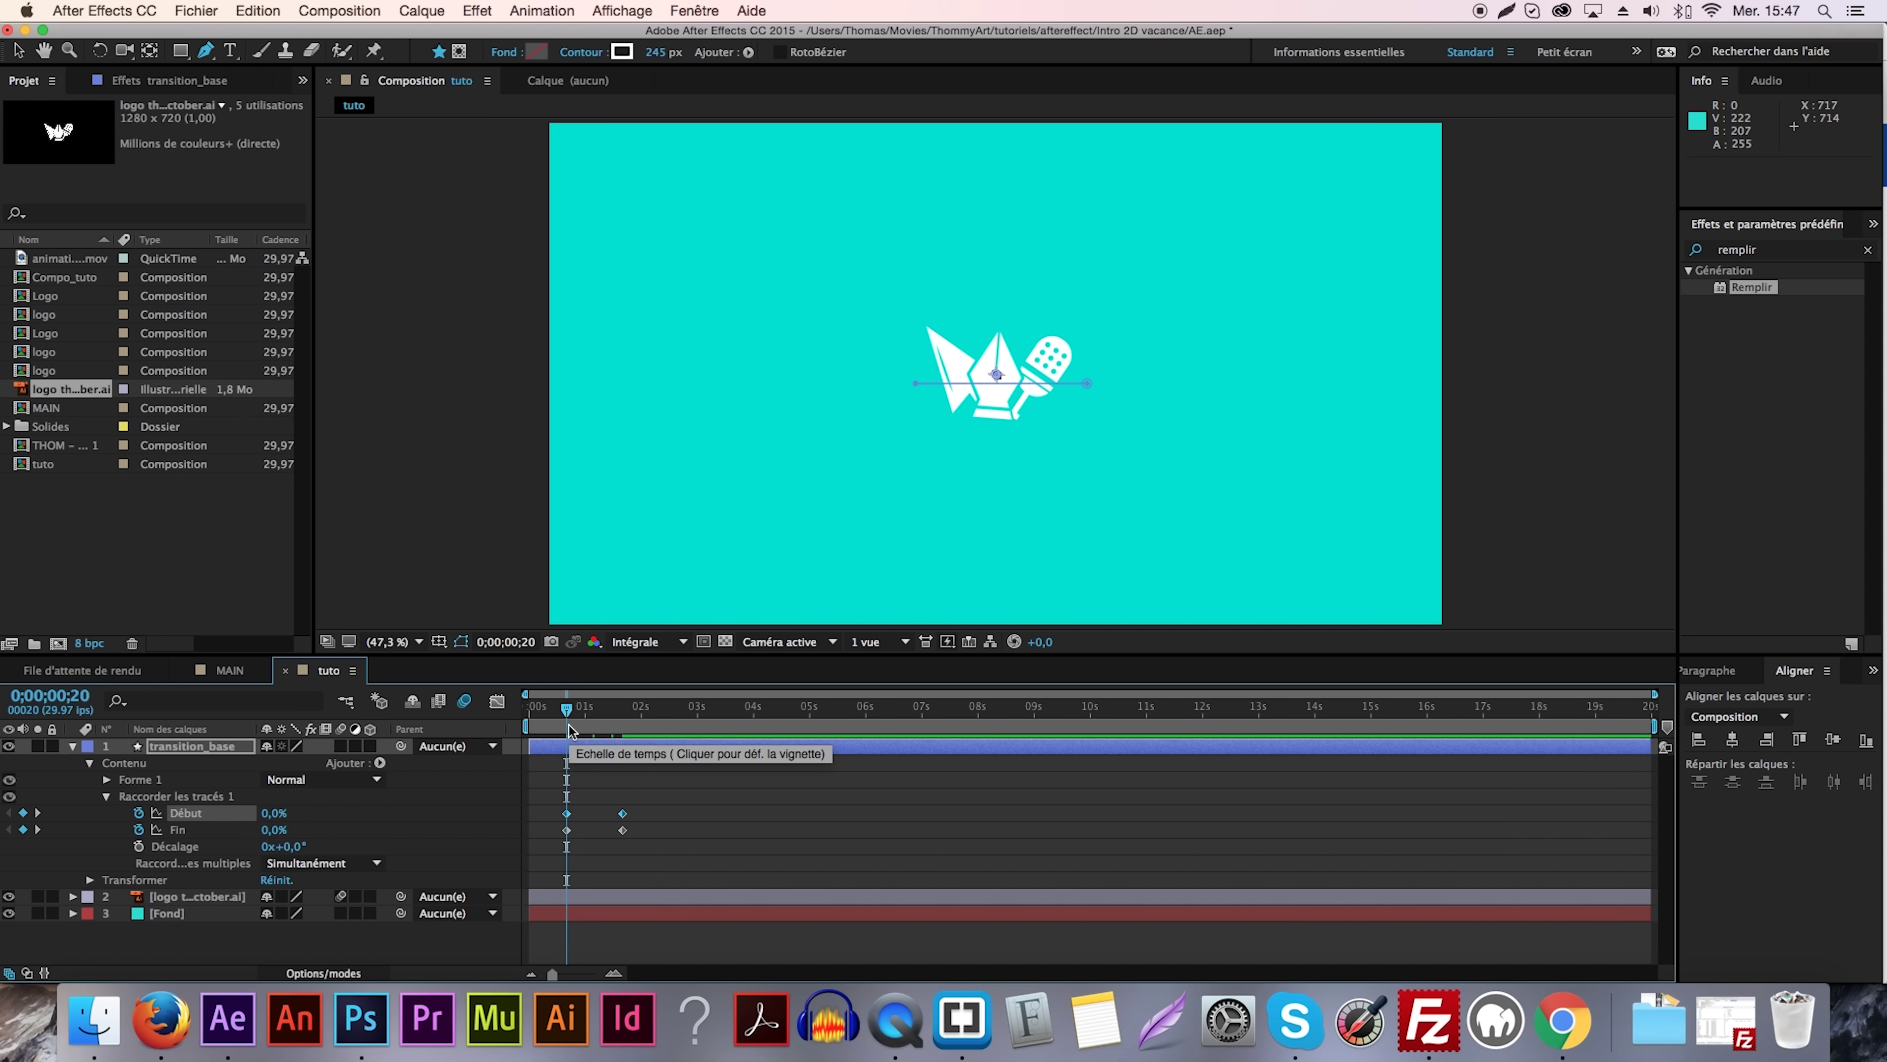
pyautogui.hotkey('shift', 'pagedown')
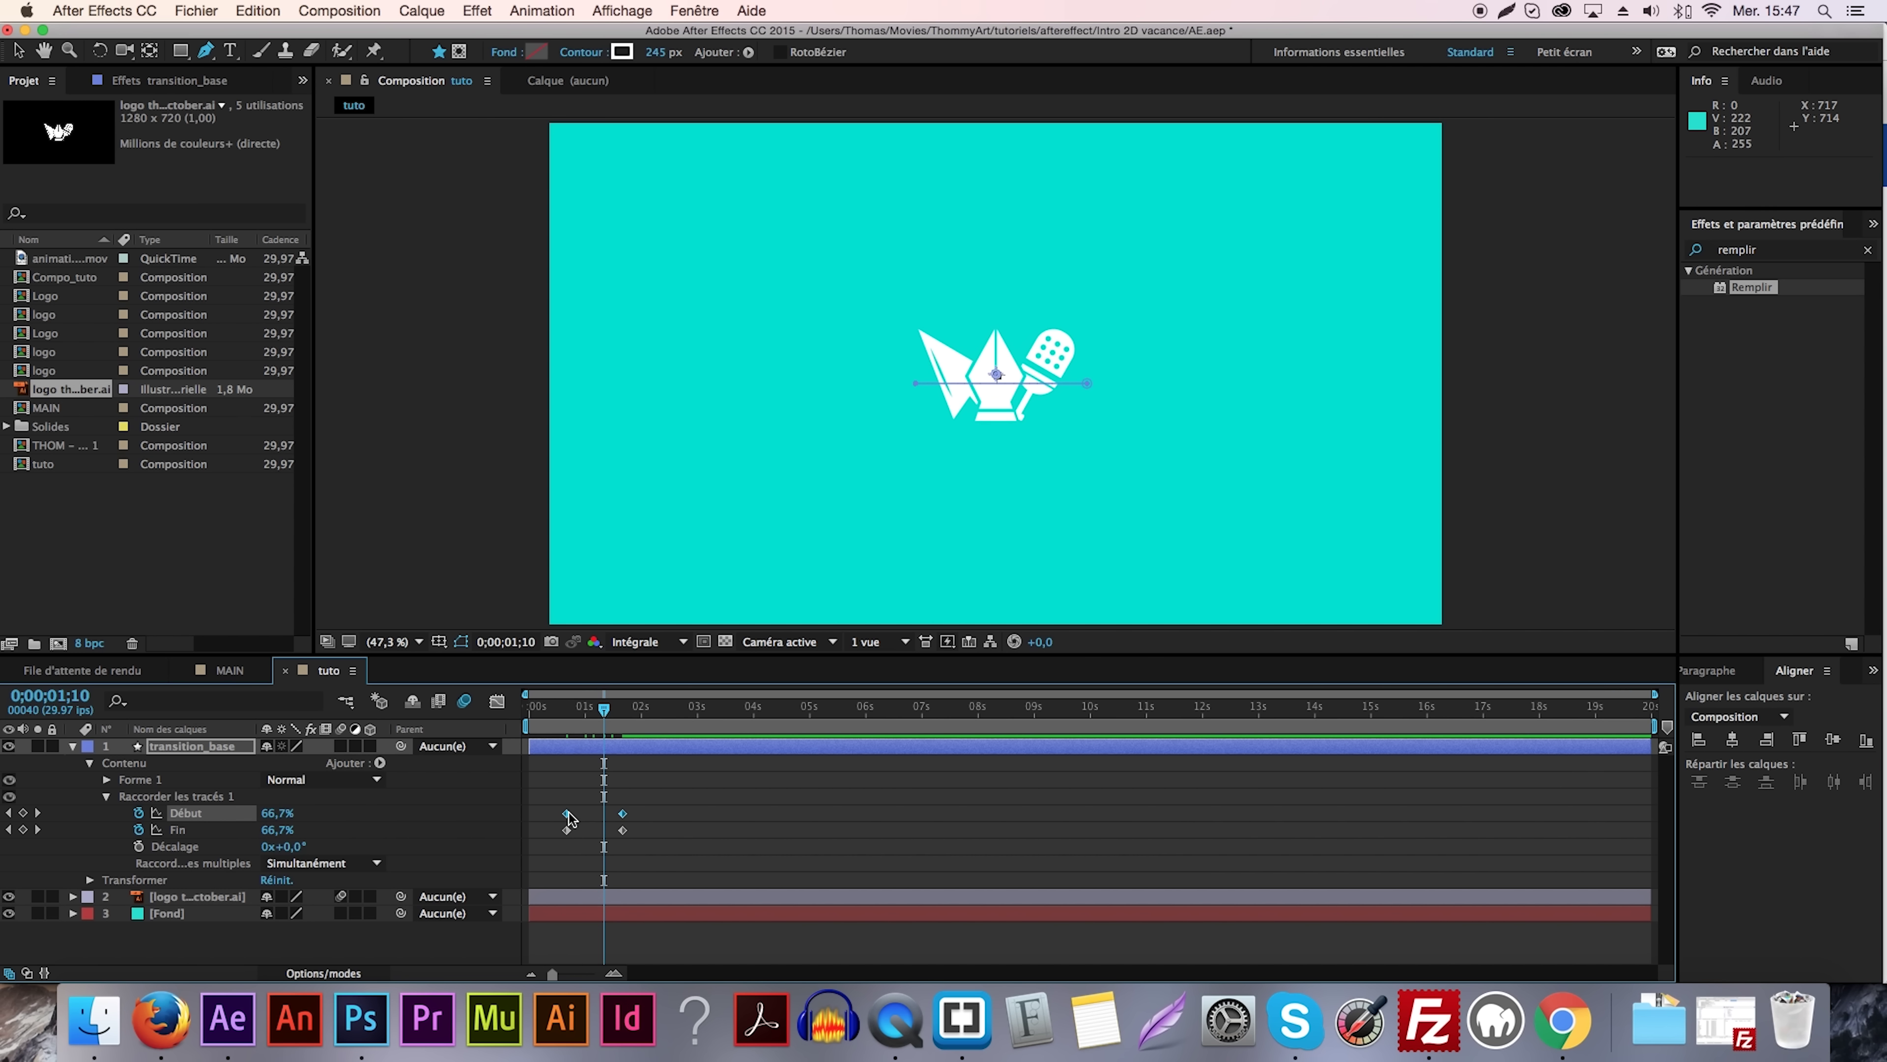
pyautogui.moveTo(566, 814); pyautogui.dragTo(604, 814)
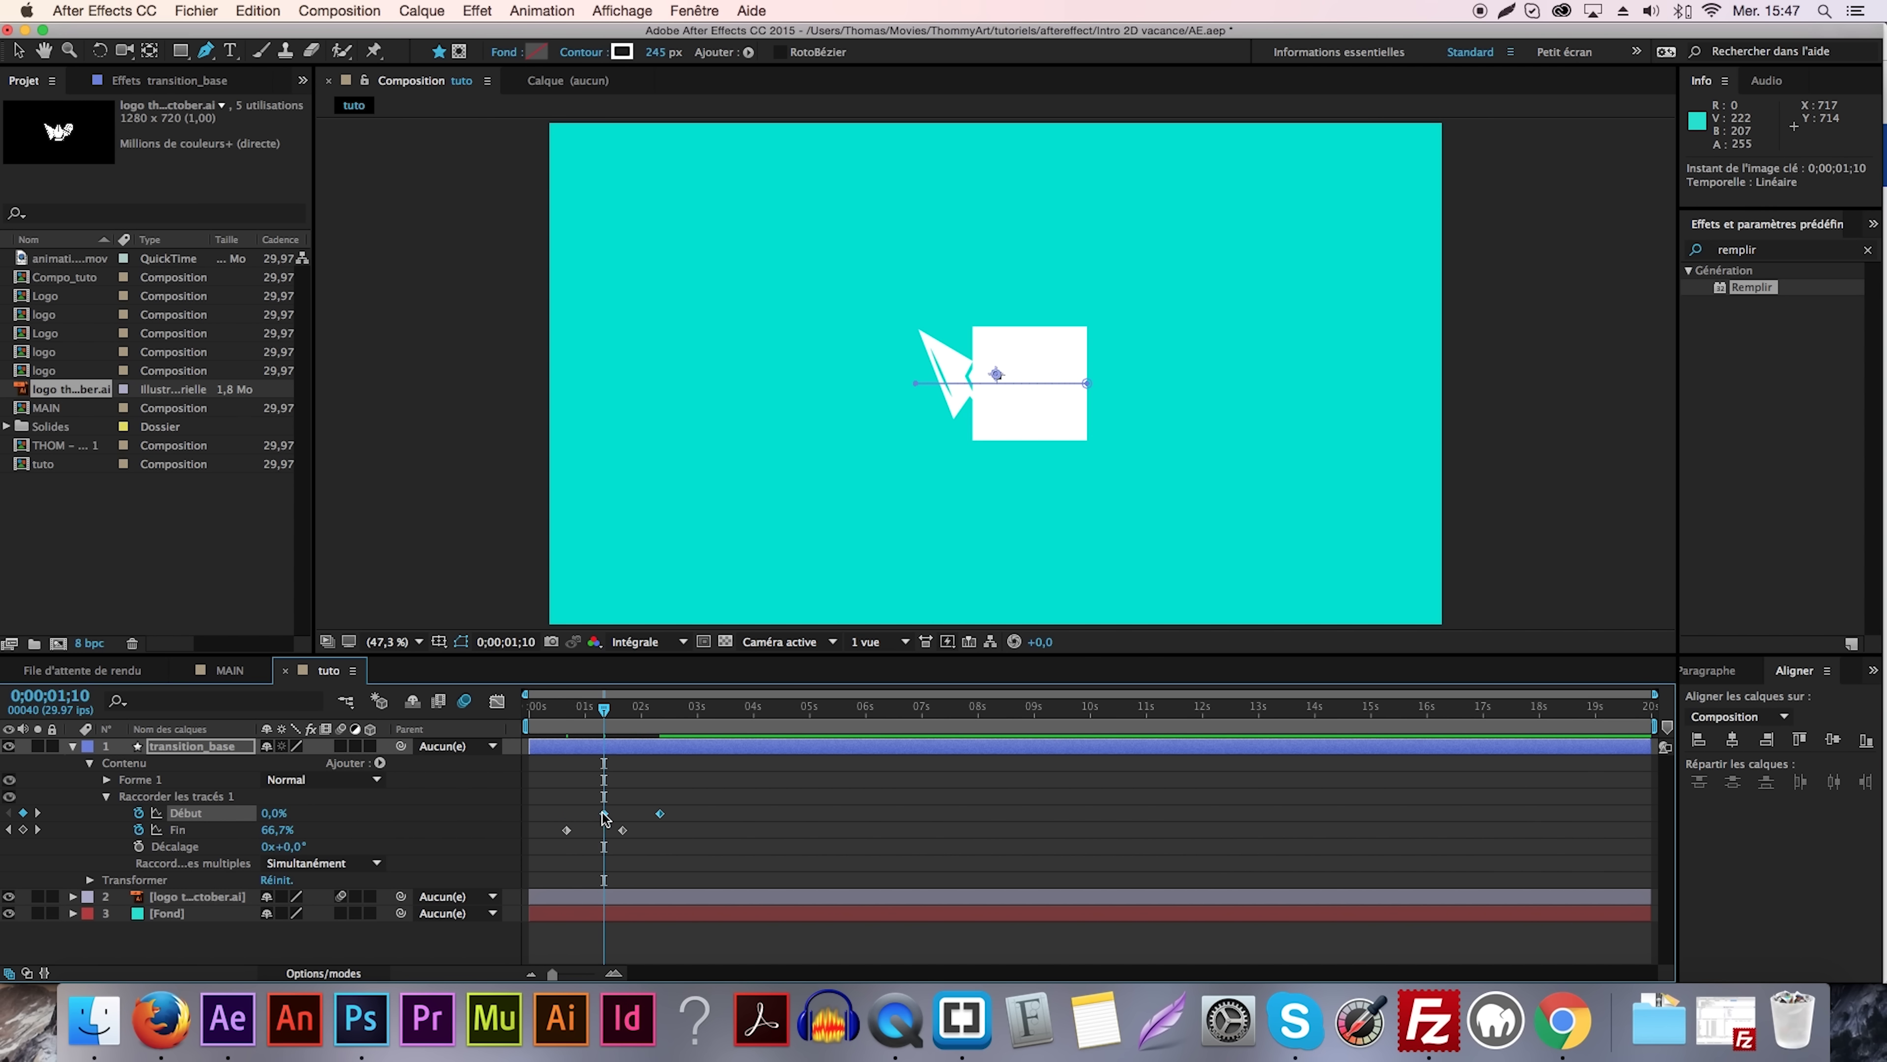
pyautogui.click(597, 803)
# Examine the time offset between the Fin and Début keyframes by moving between 0;00;00;20 and 0;00;01;10.
pyautogui.moveTo(602, 713); pyautogui.dragTo(566, 712)
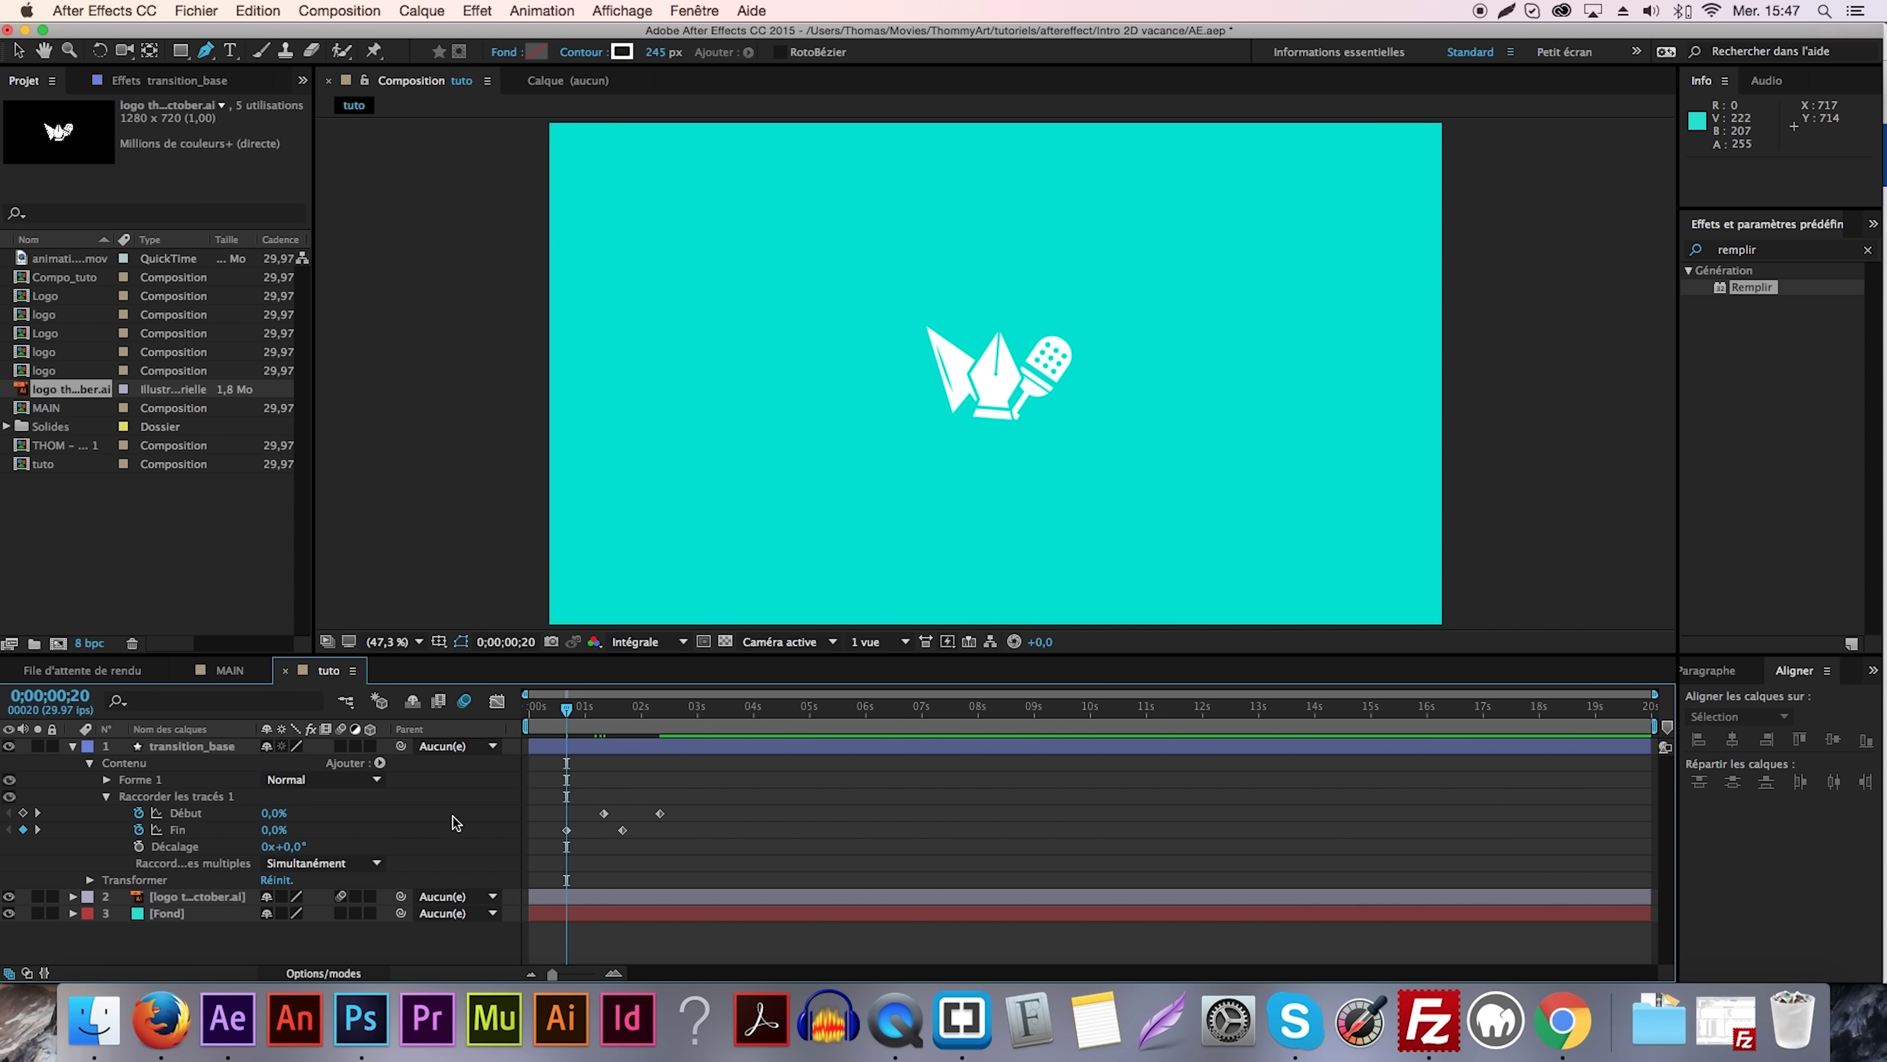
pyautogui.click(214, 829)
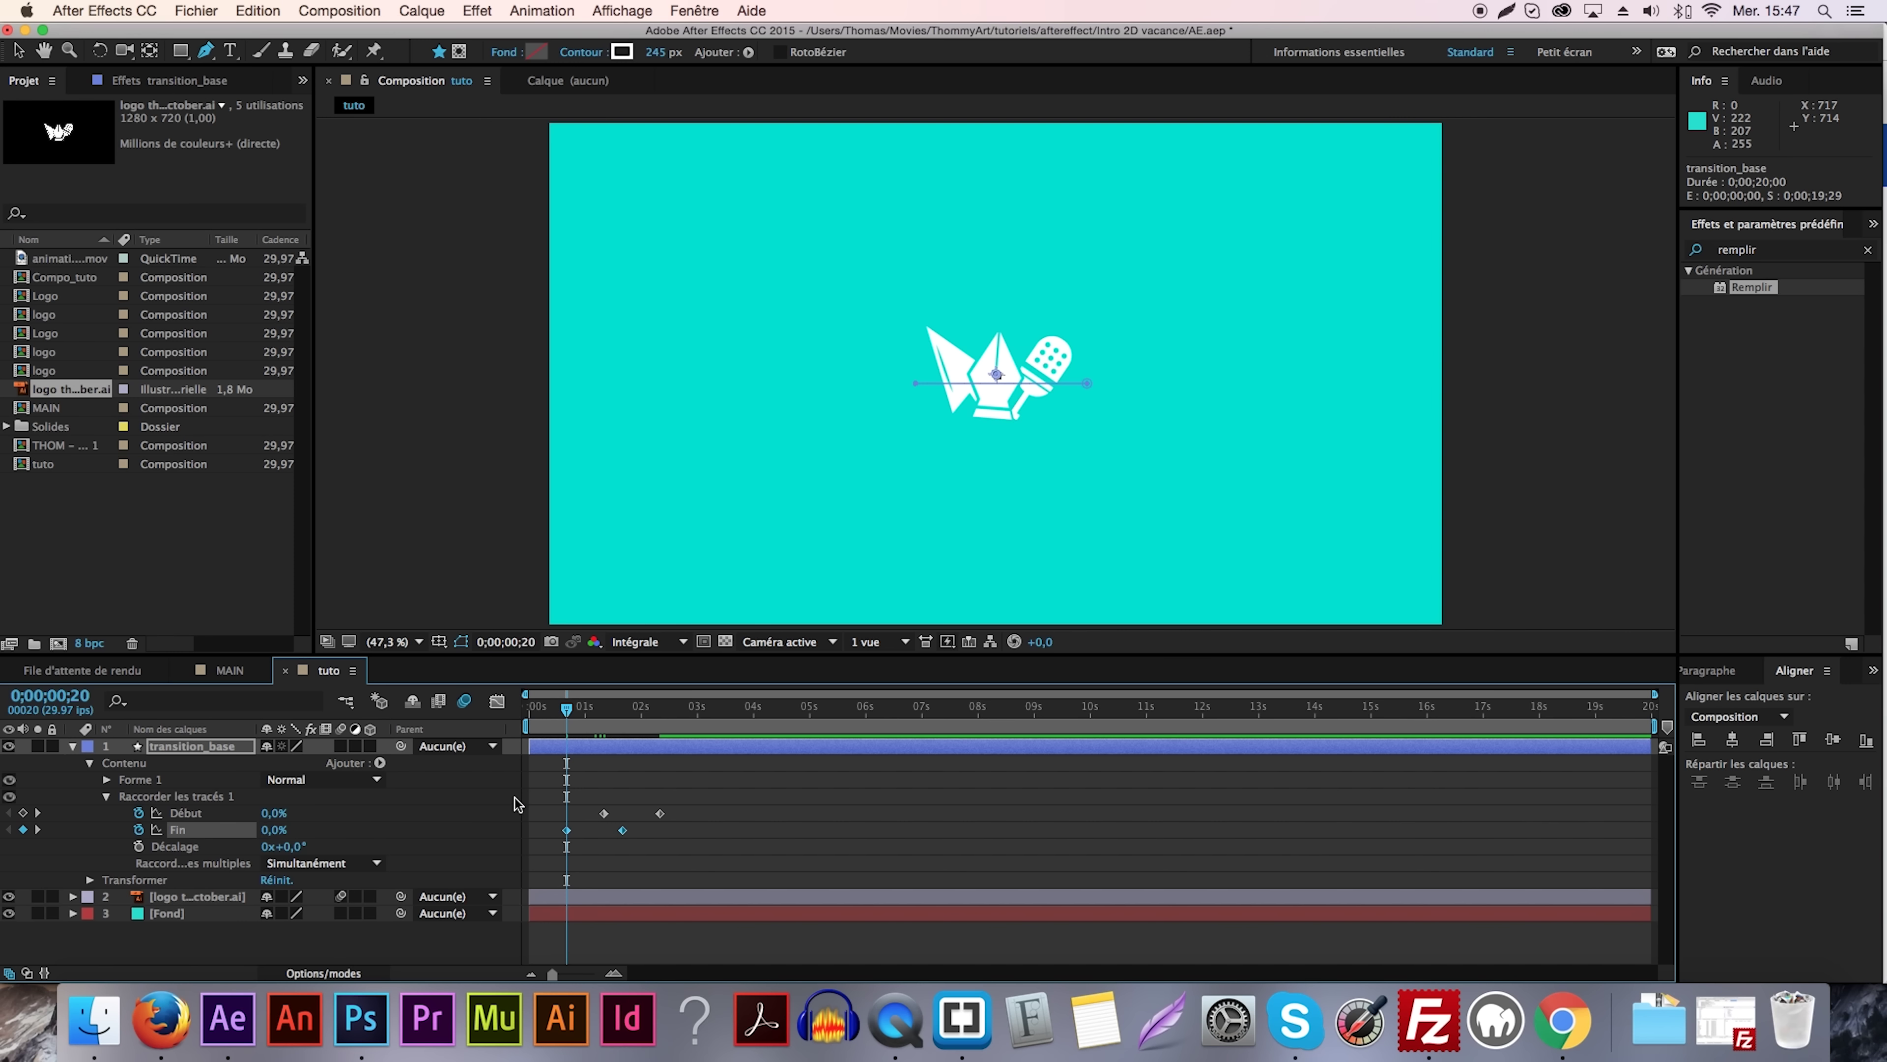
pyautogui.click(602, 784)
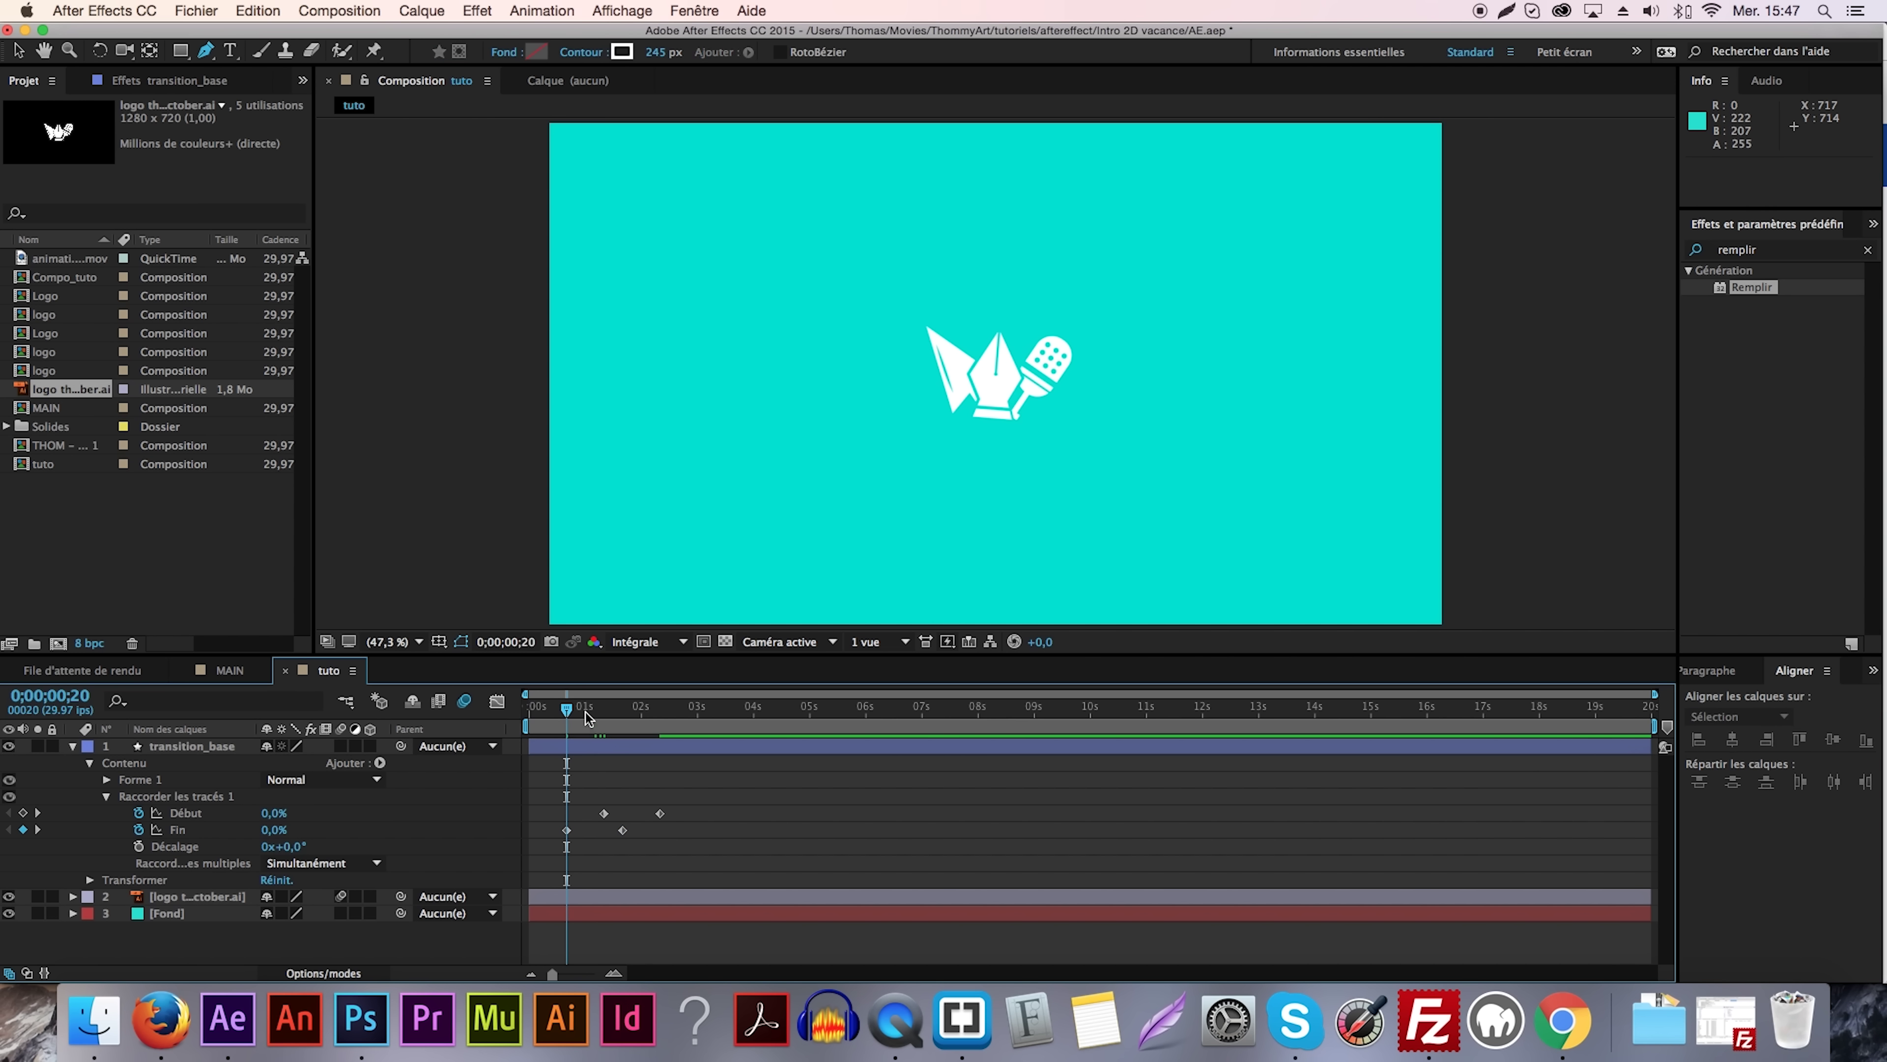
pyautogui.click(219, 812)
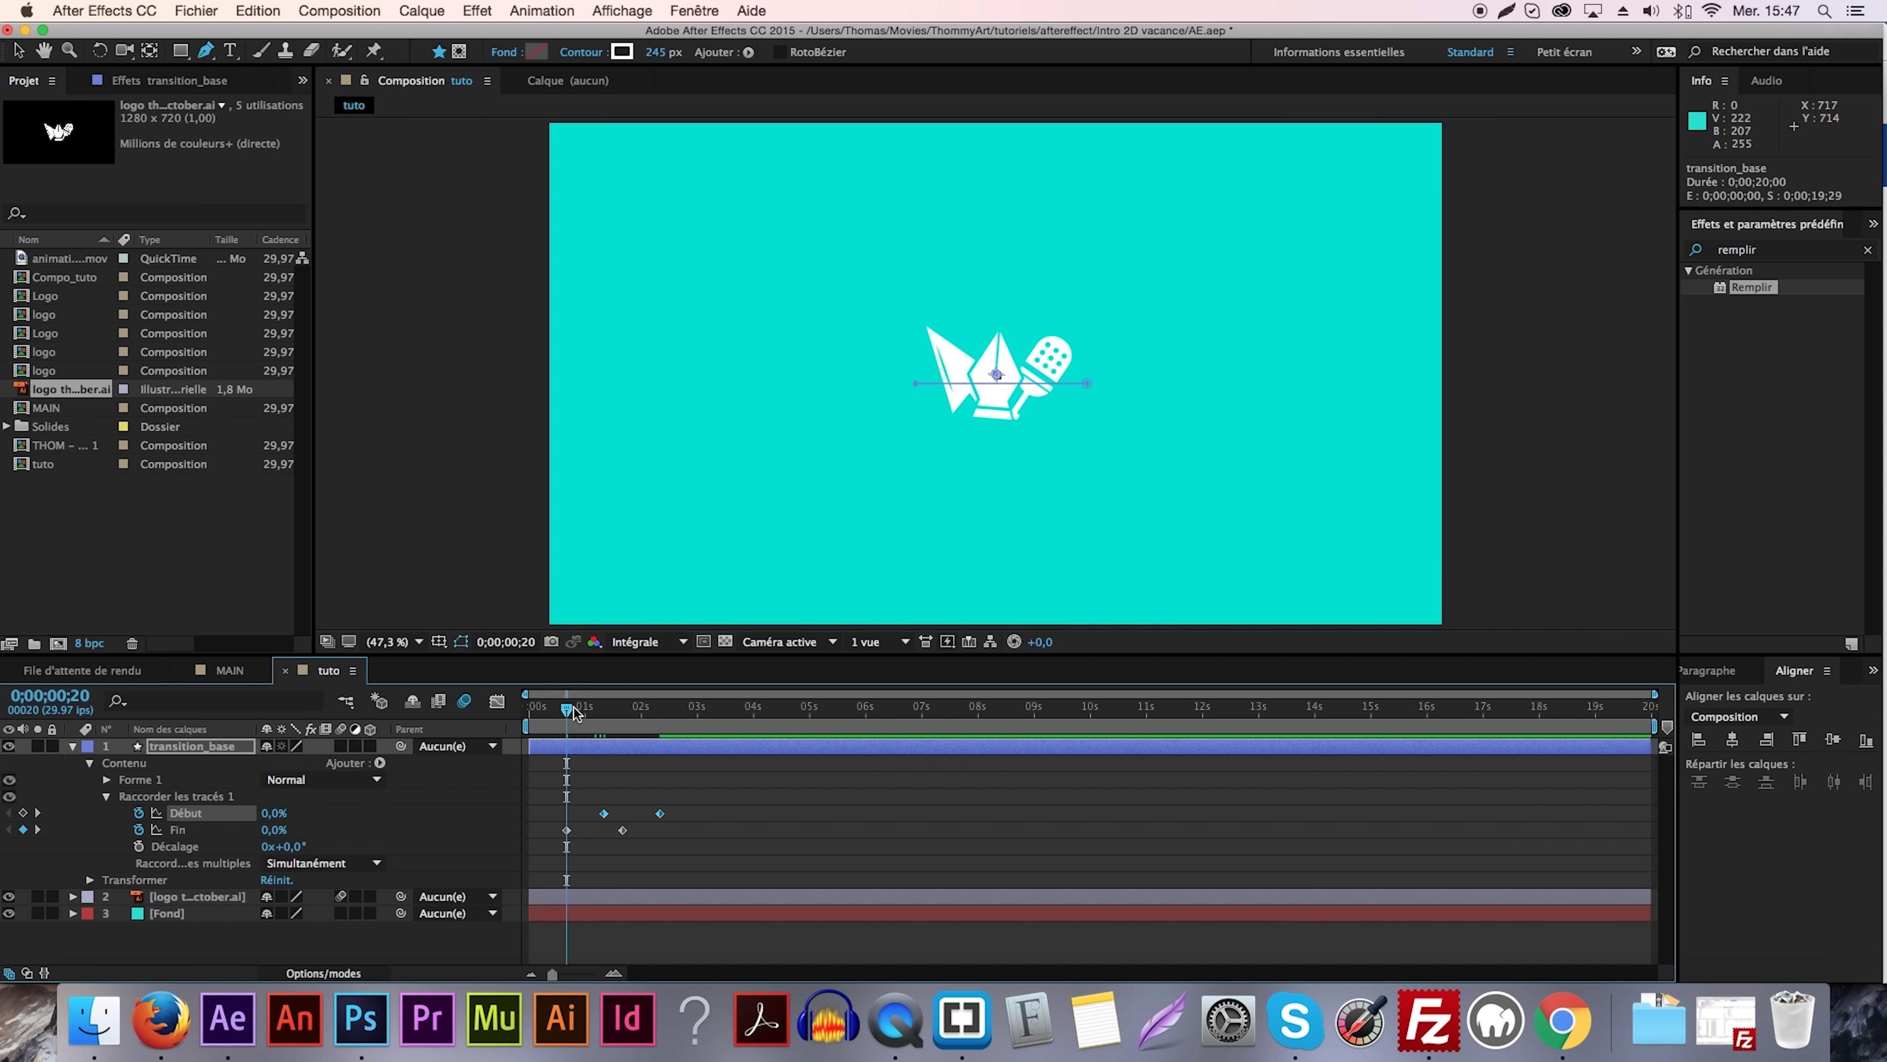
pyautogui.moveTo(574, 713); pyautogui.dragTo(603, 718)
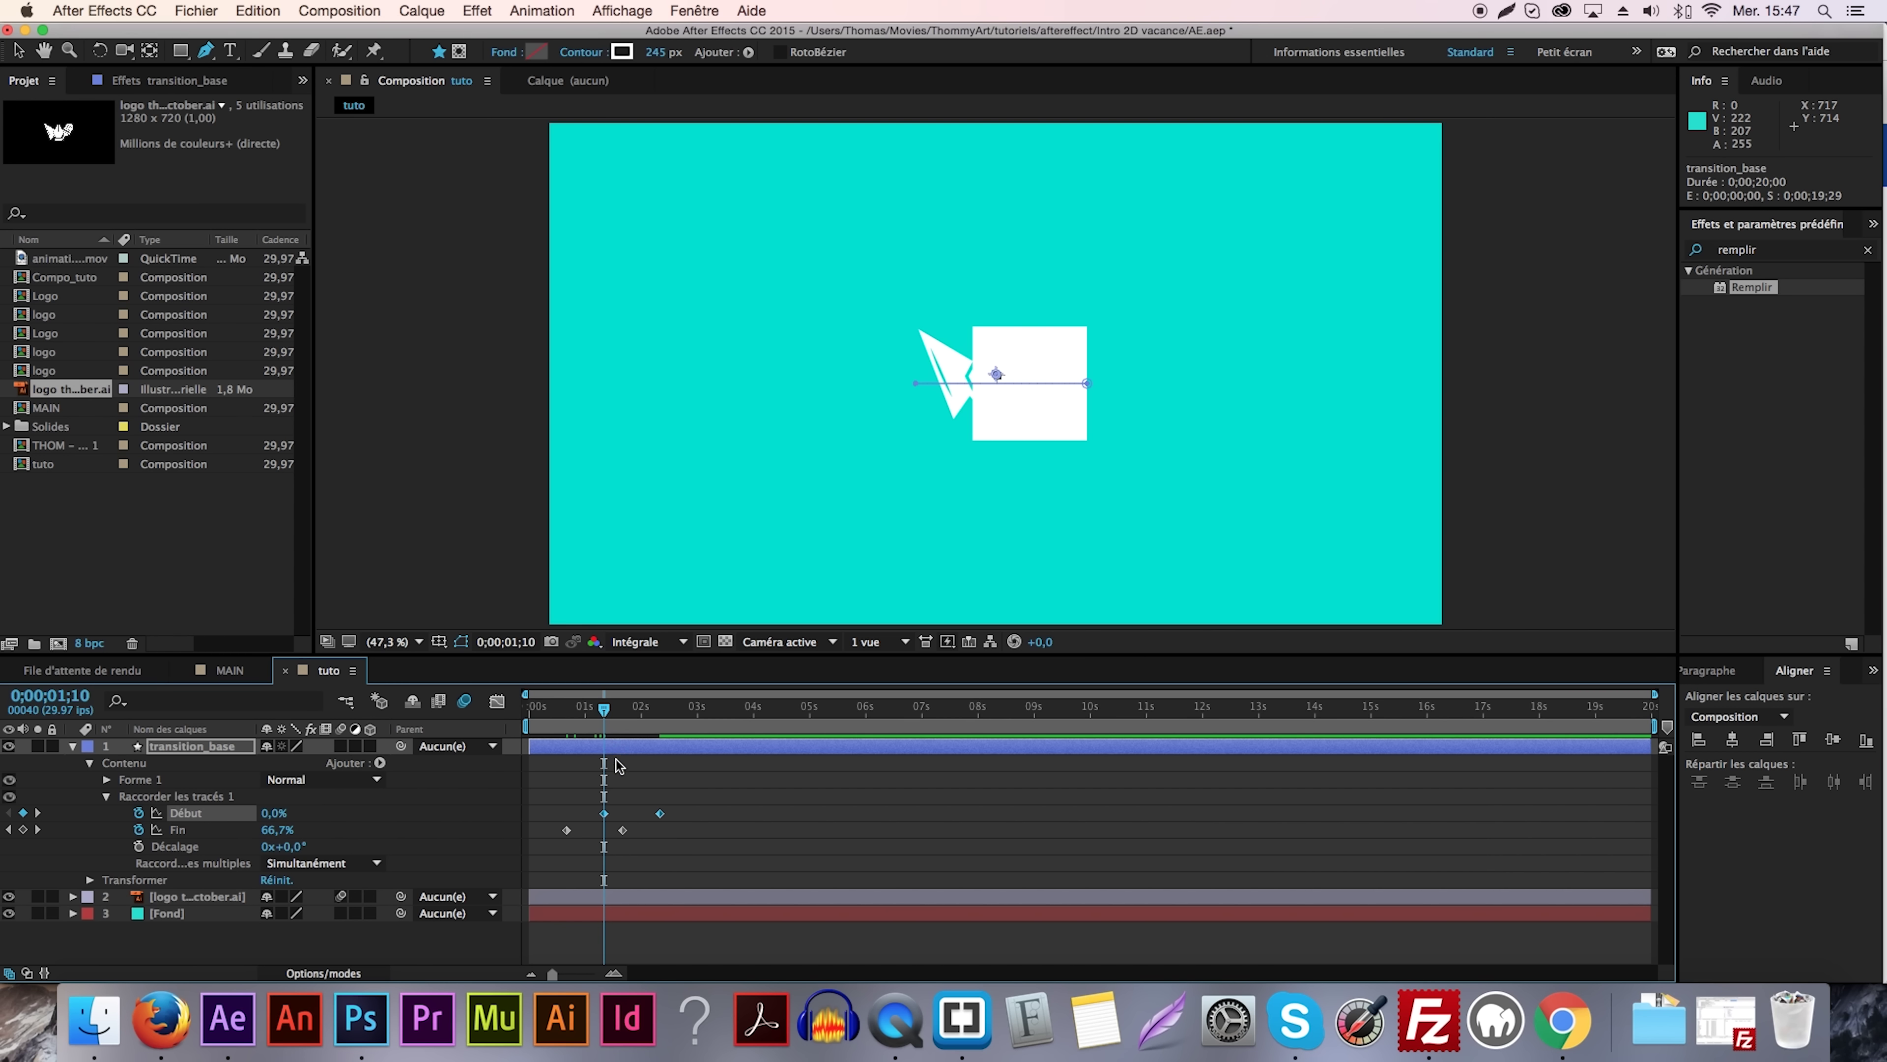
pyautogui.moveTo(608, 713); pyautogui.dragTo(567, 714)
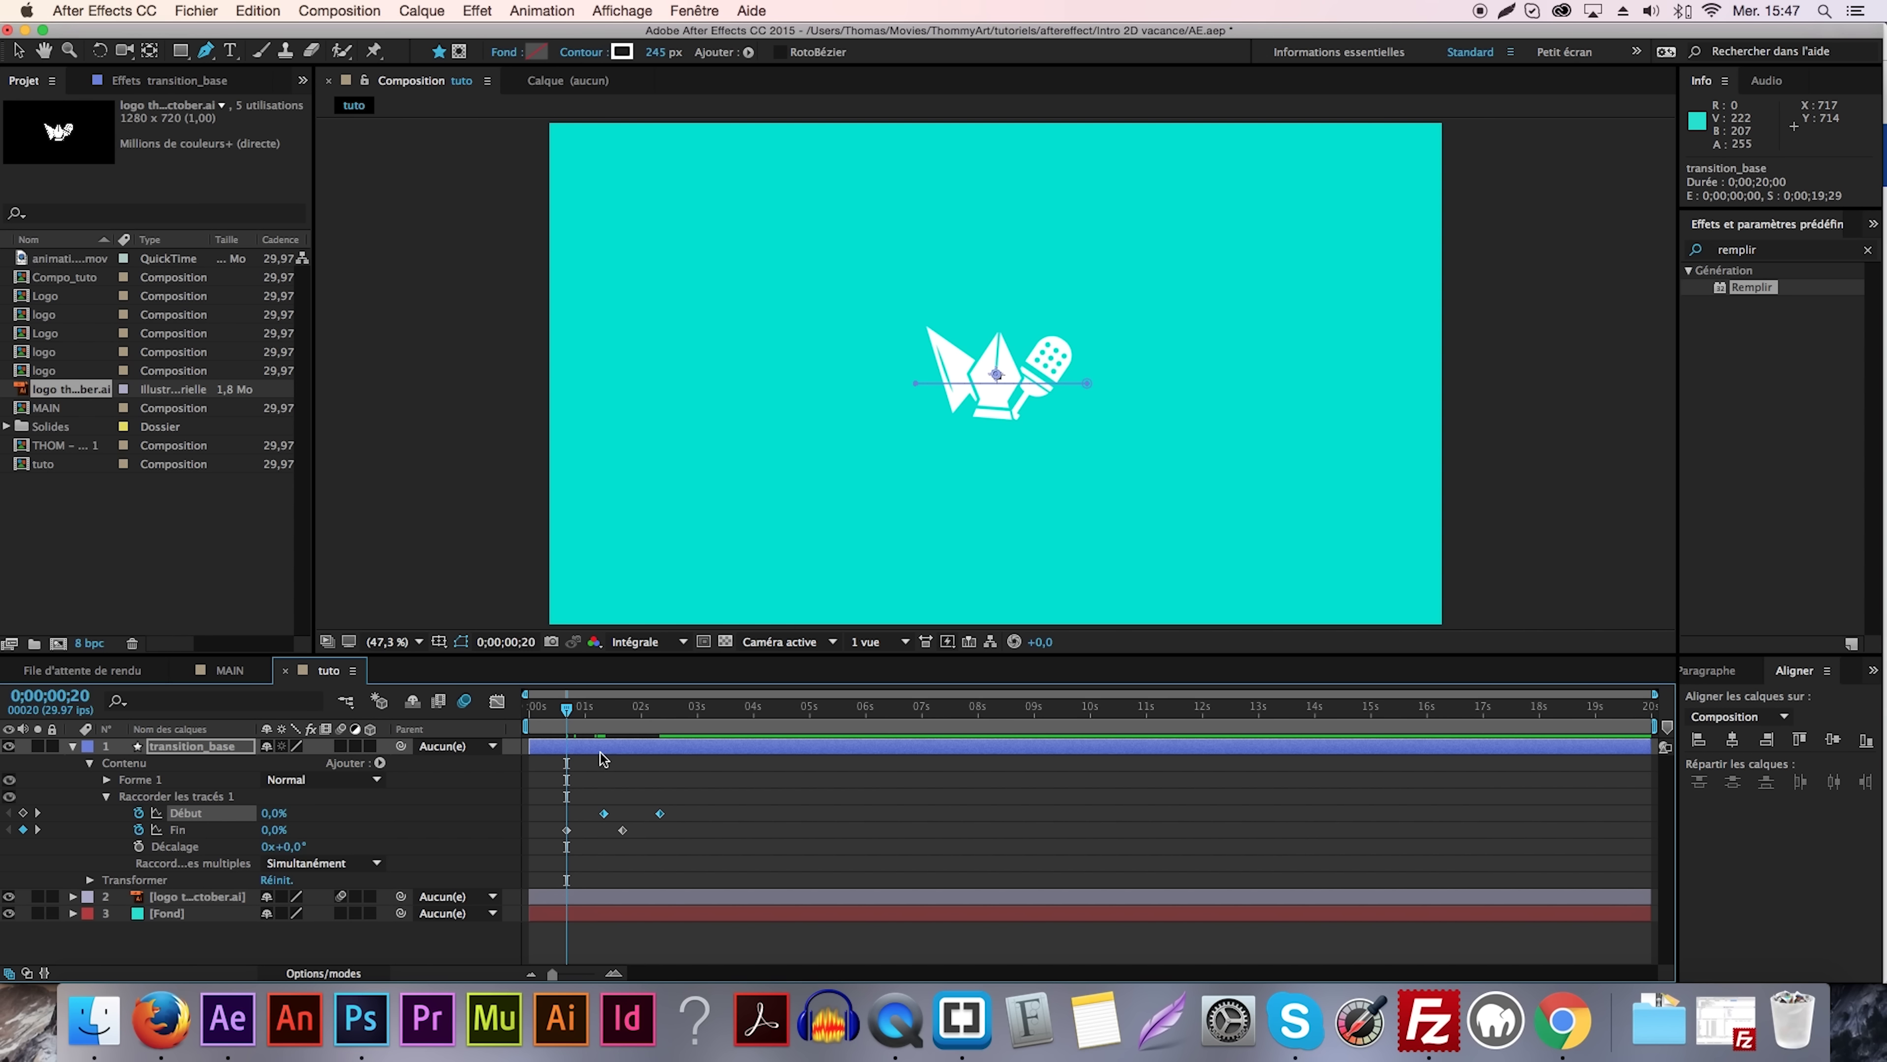
pyautogui.hotkey('shift', 'pagedown')
pyautogui.hotkey('shift', 'pagedown')
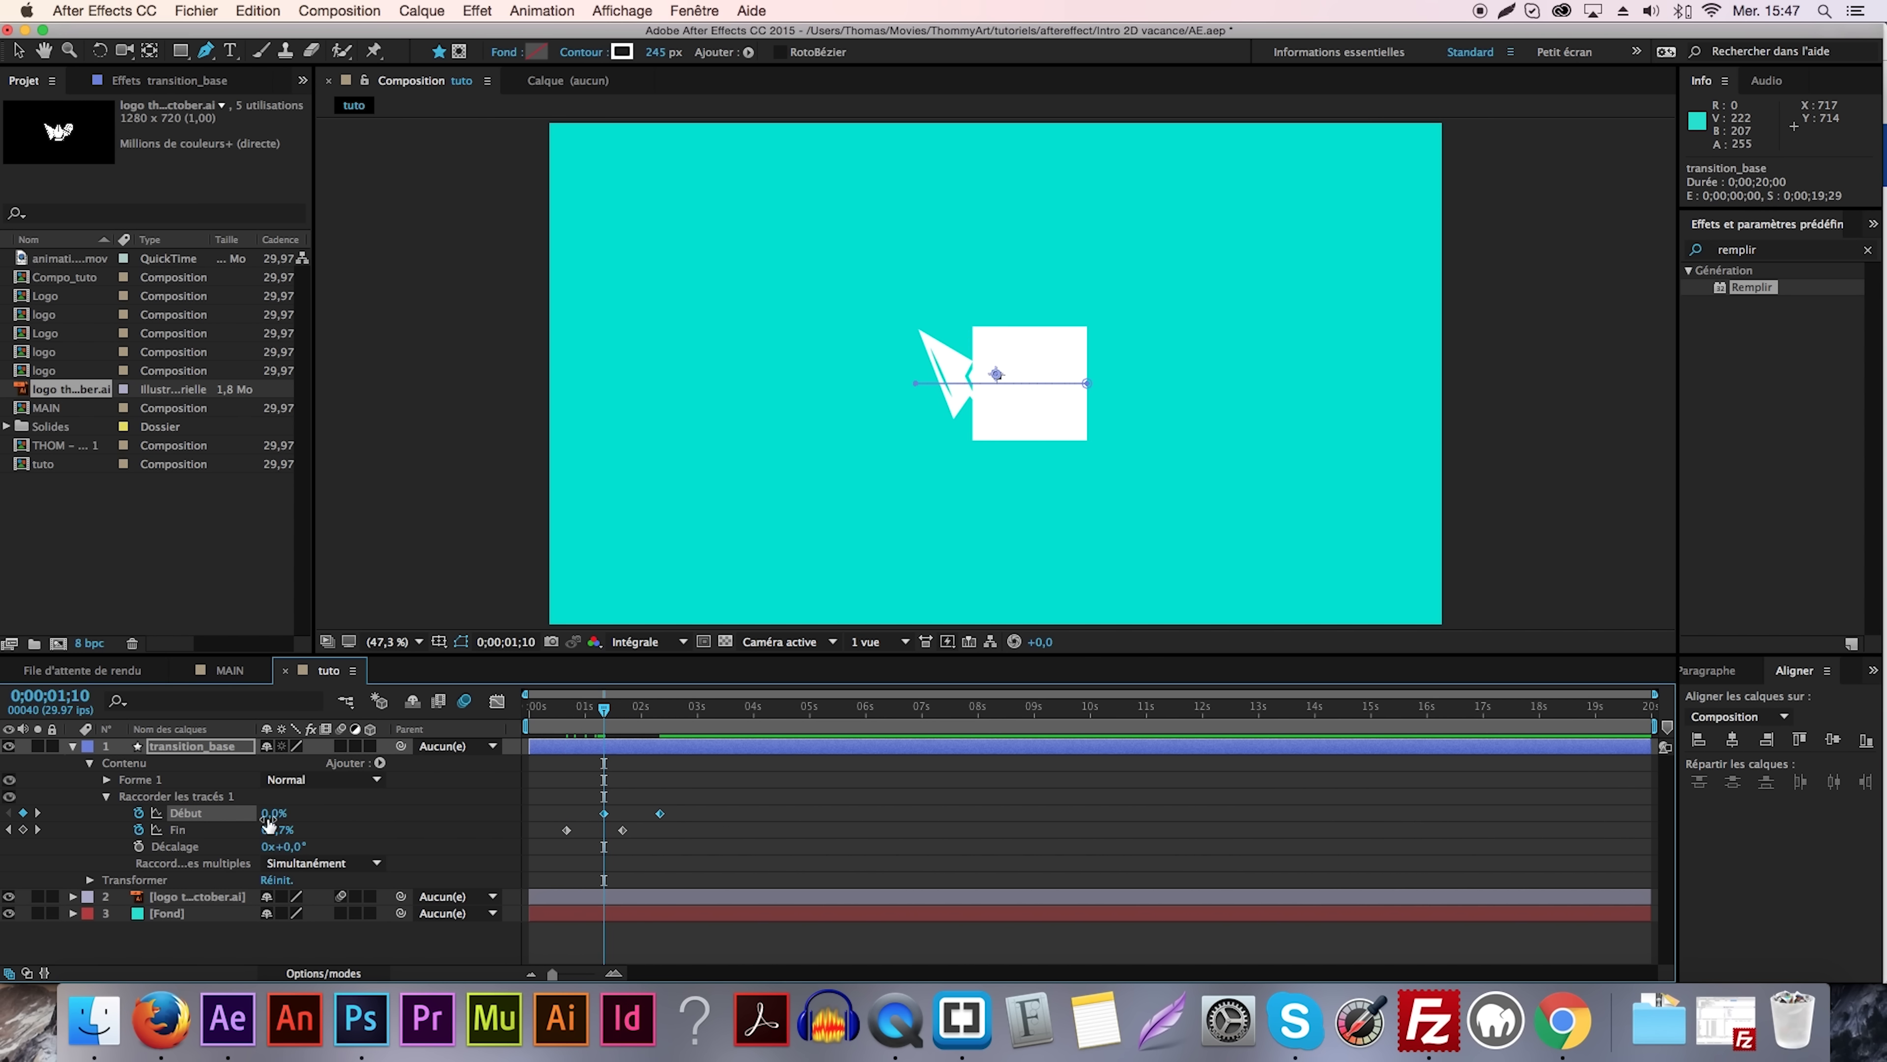
pyautogui.moveTo(690, 797); pyautogui.dragTo(592, 816)
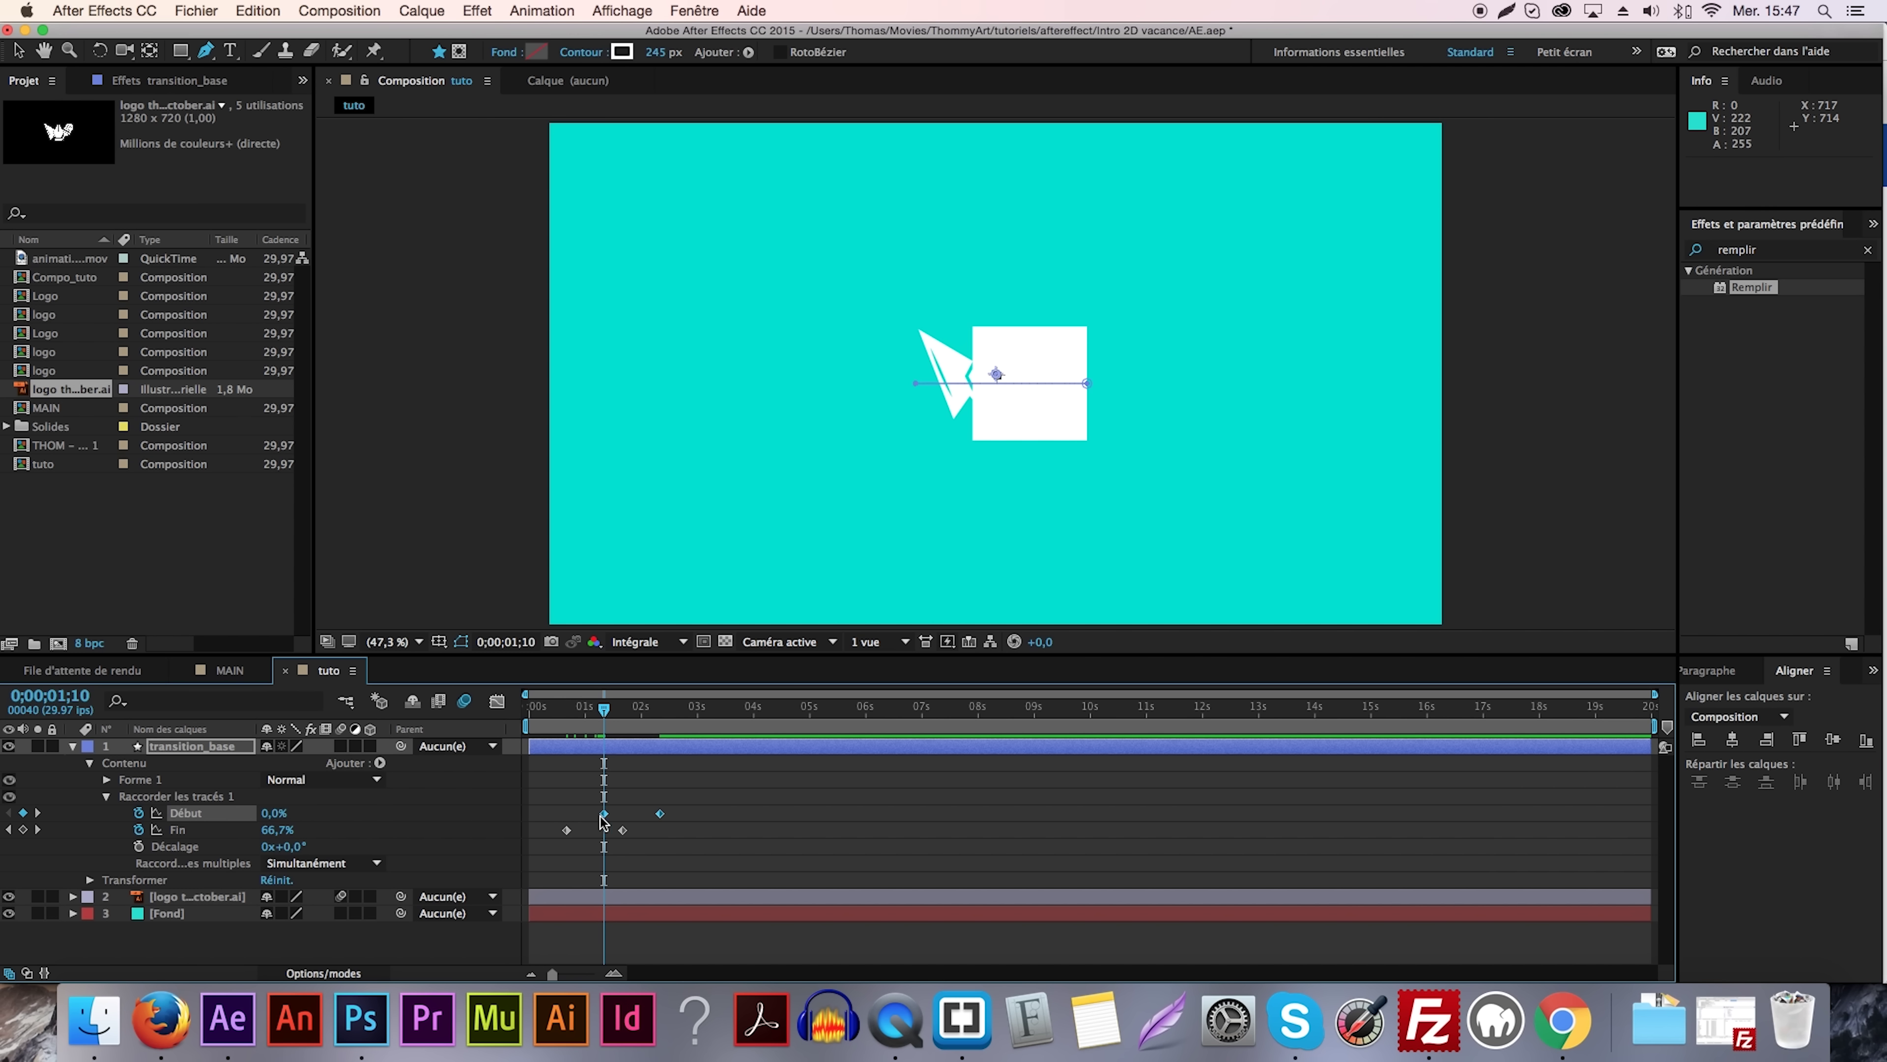
pyautogui.click(568, 800)
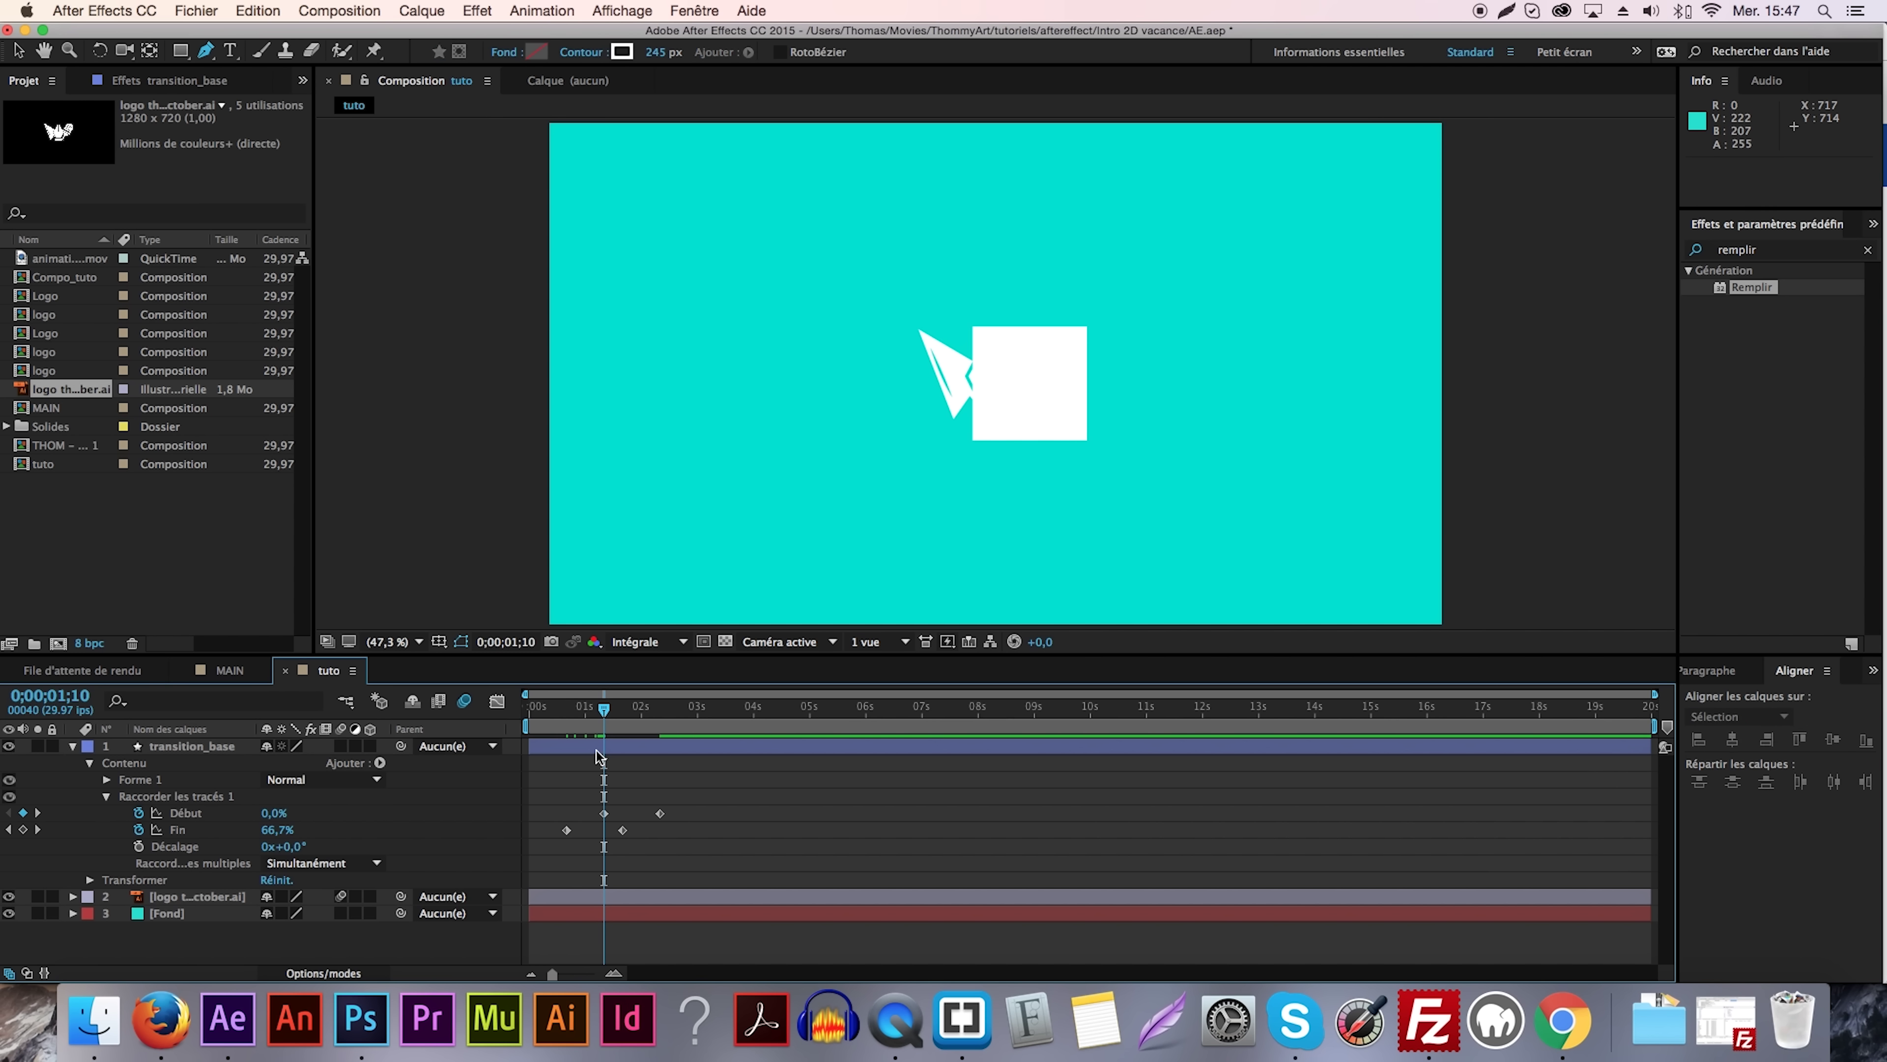
# Save the project and ease Fin's last keyframe to zero speed in the speed graph, with a long incoming handle.
pyautogui.press('super+s')
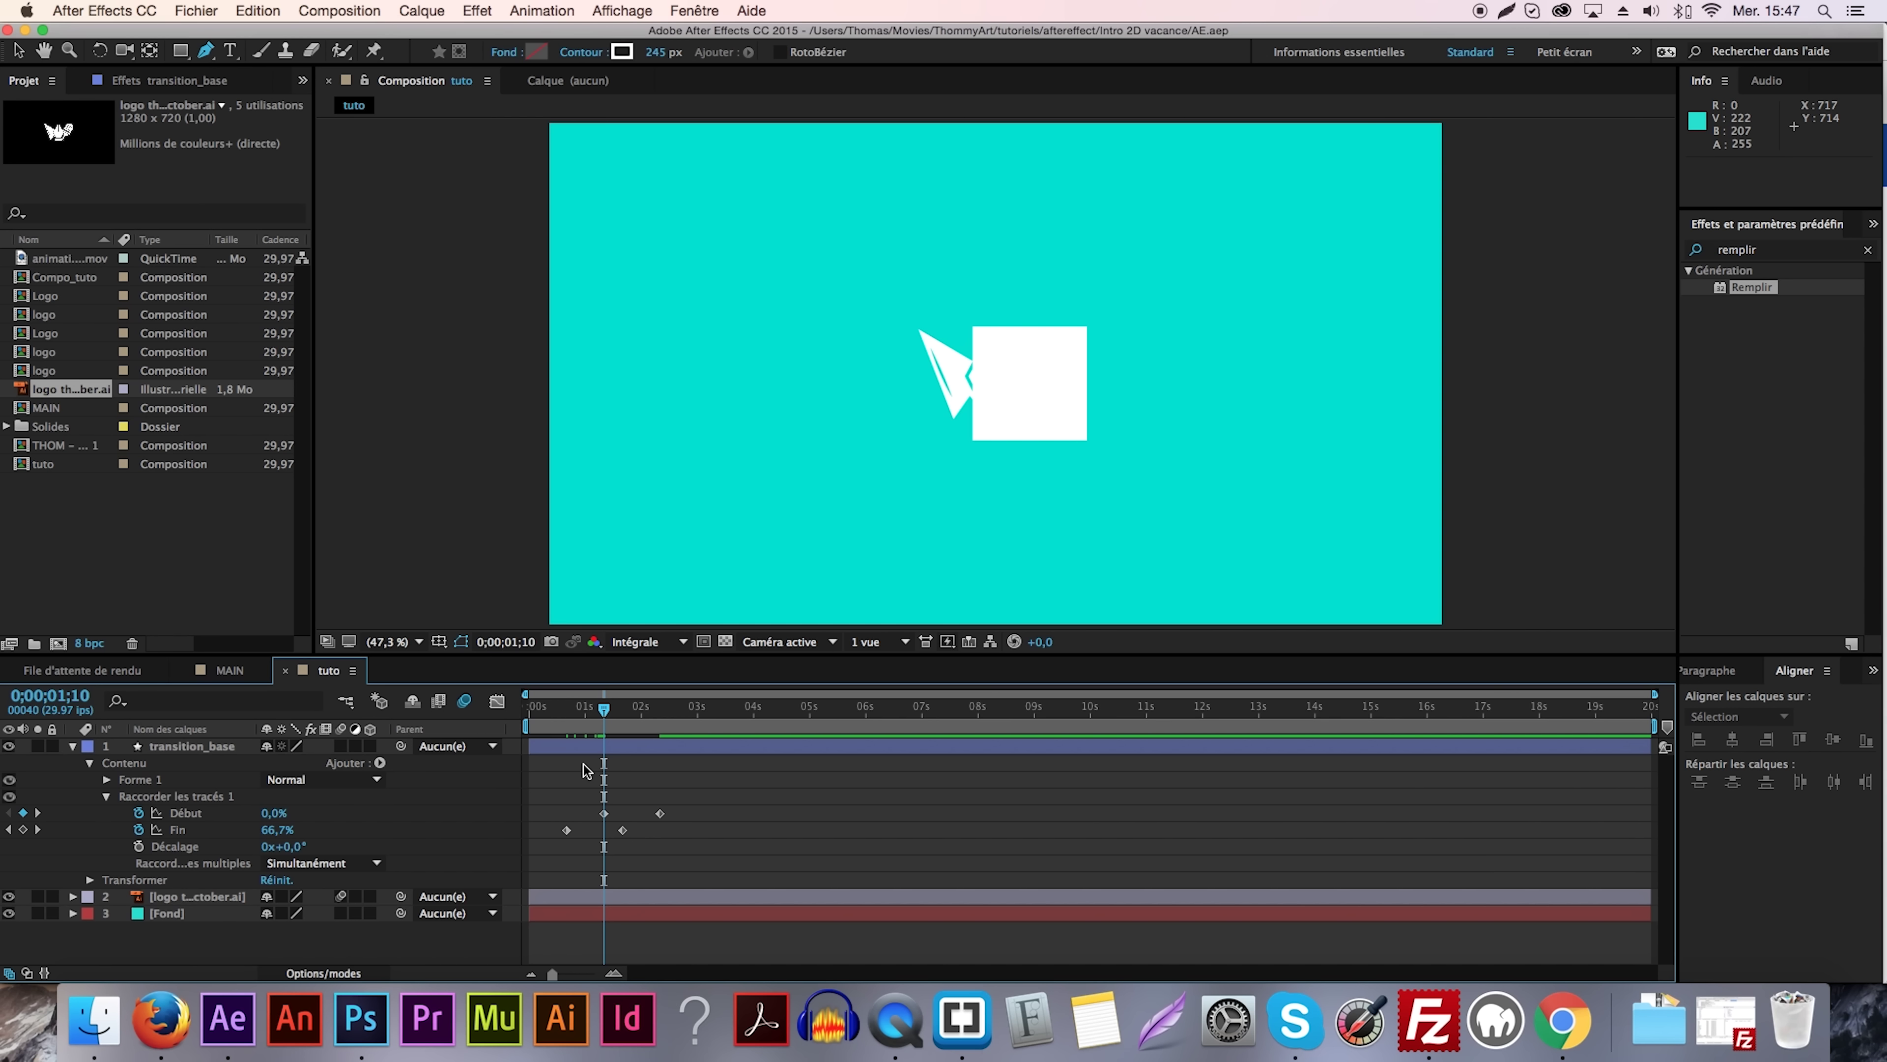
pyautogui.click(500, 705)
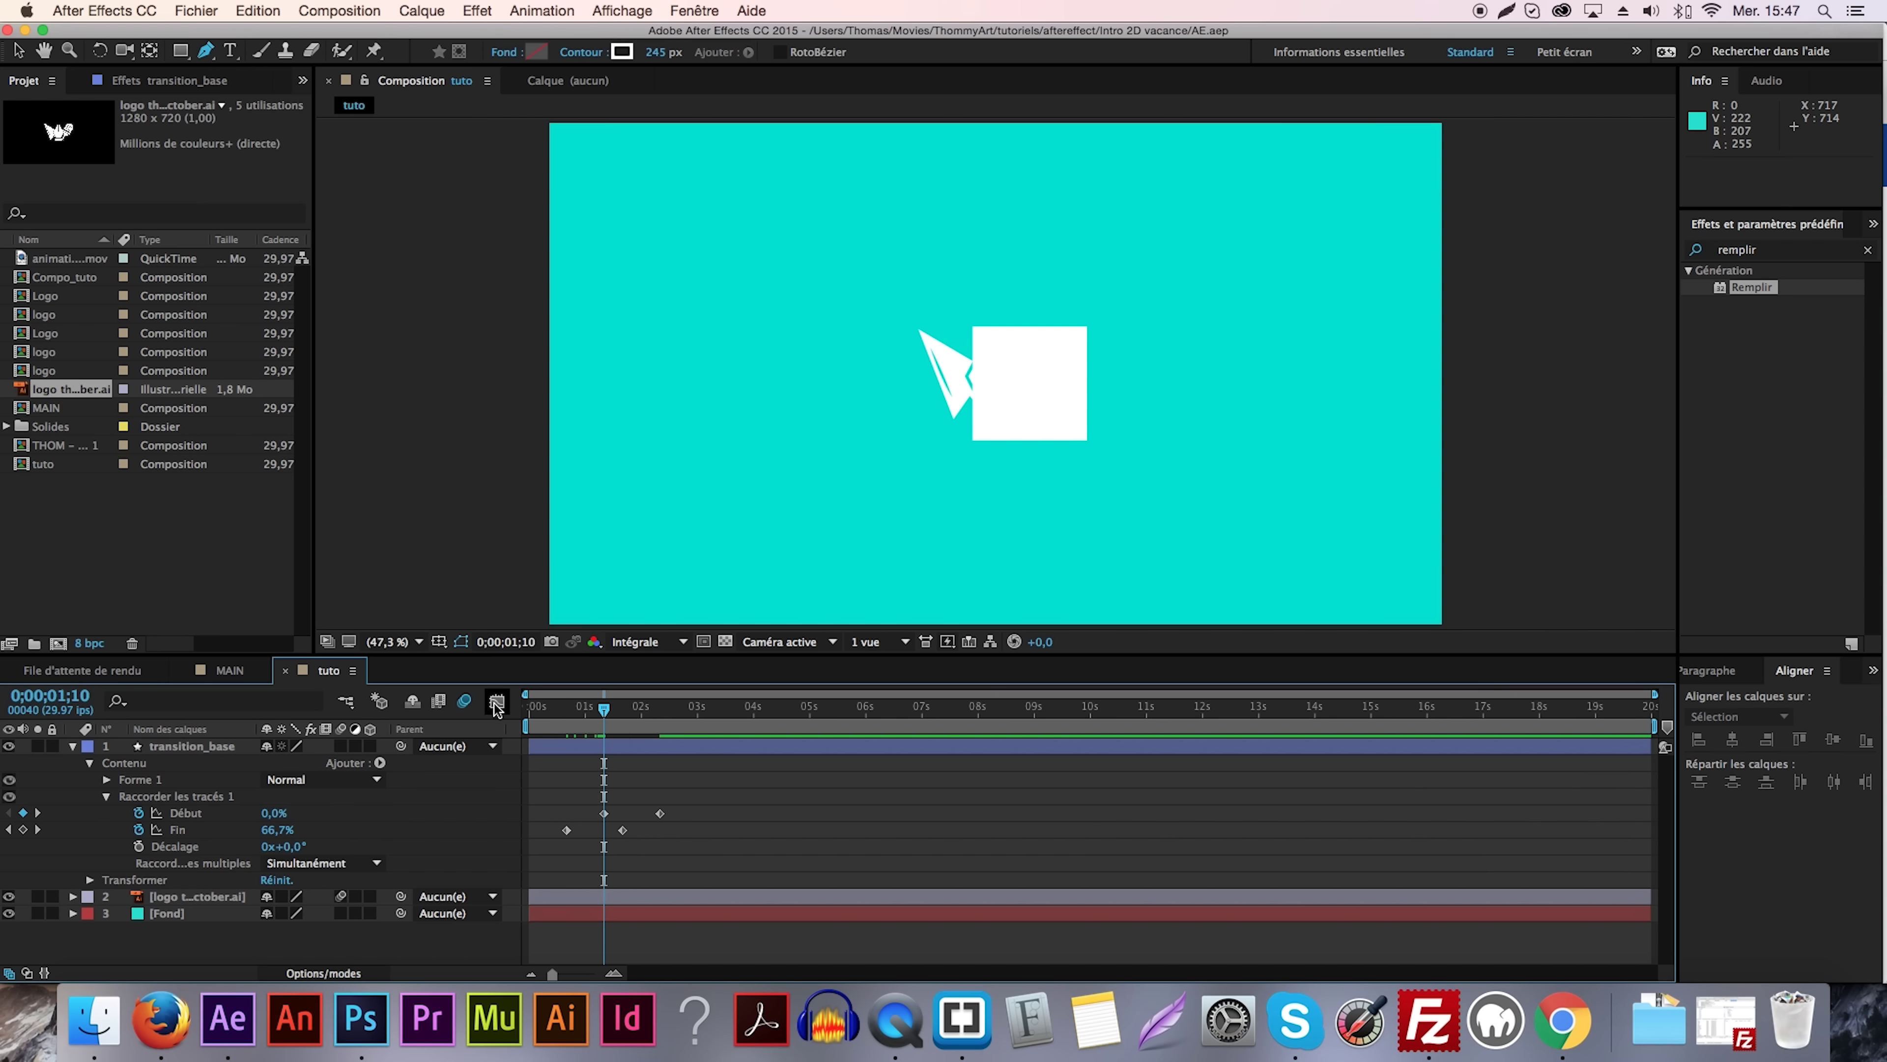
pyautogui.click(213, 829)
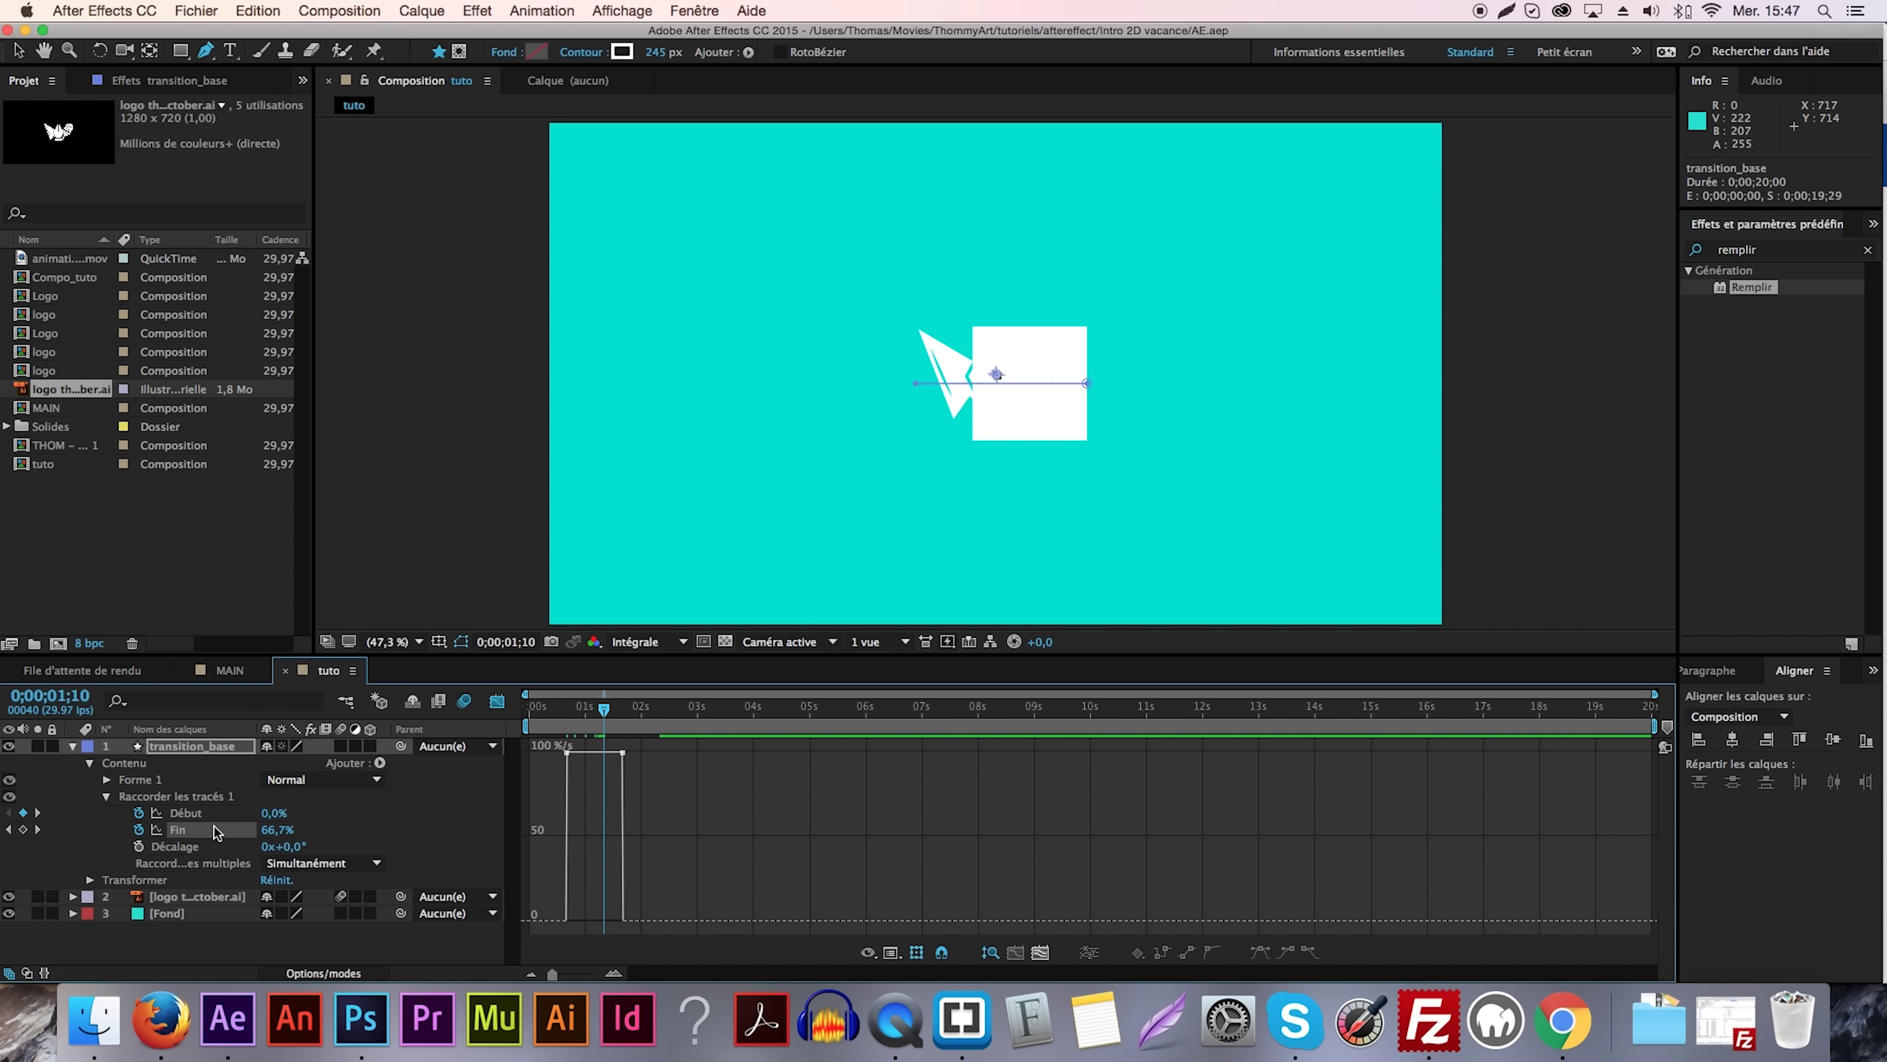
pyautogui.click(1042, 953)
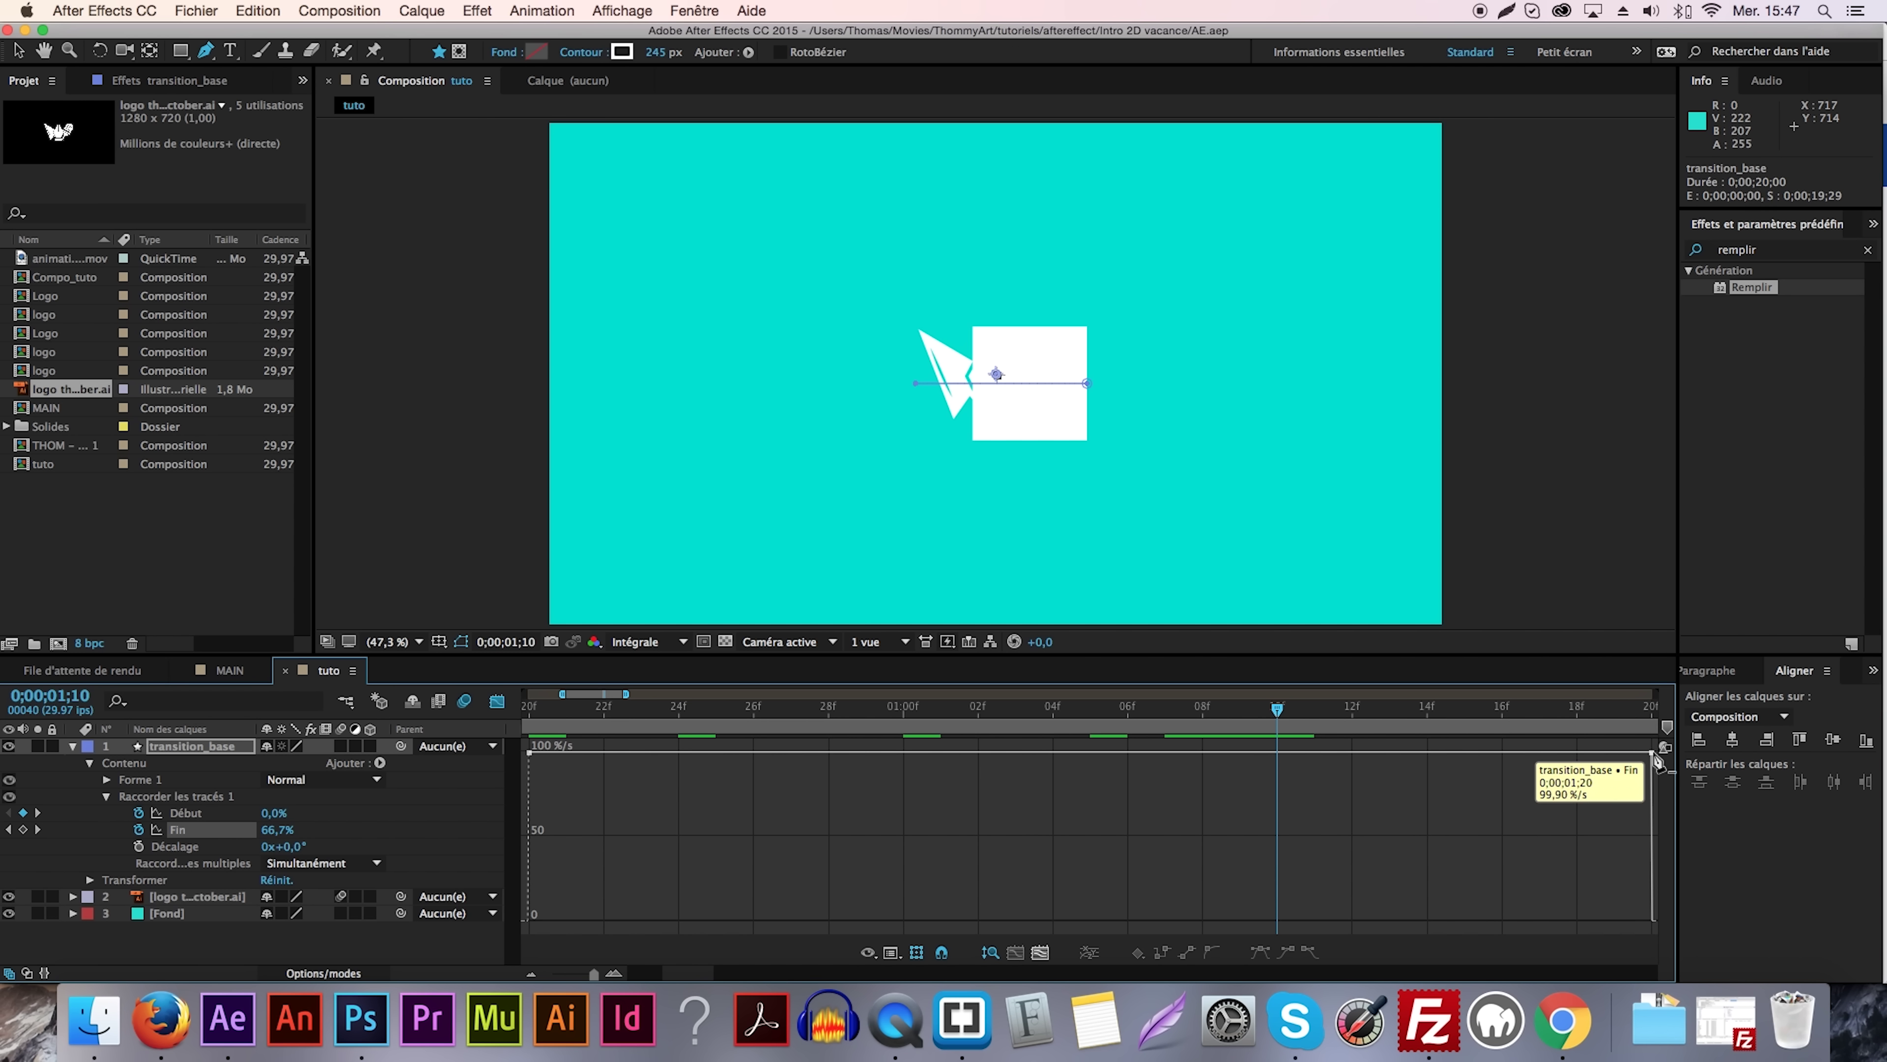
pyautogui.press('Delete')
pyautogui.press('super+z')
pyautogui.press('v')
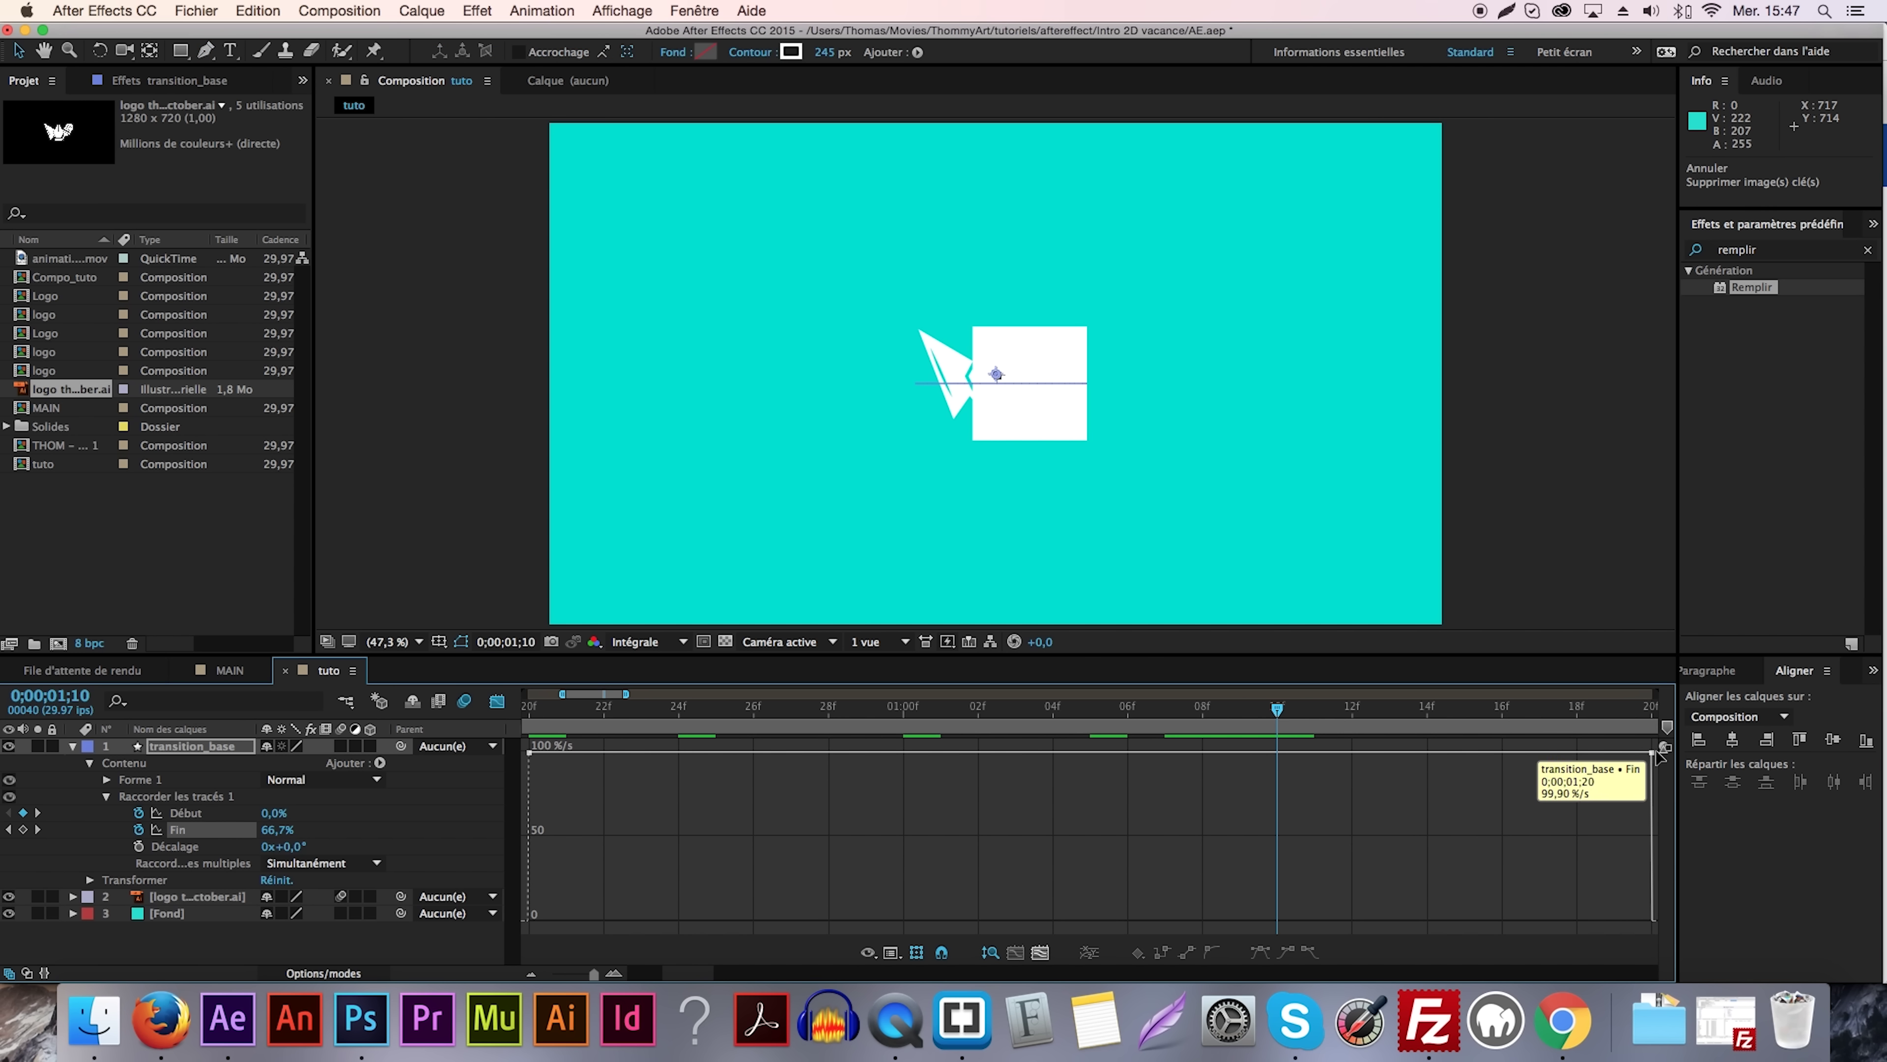
pyautogui.moveTo(1559, 755); pyautogui.dragTo(1201, 924)
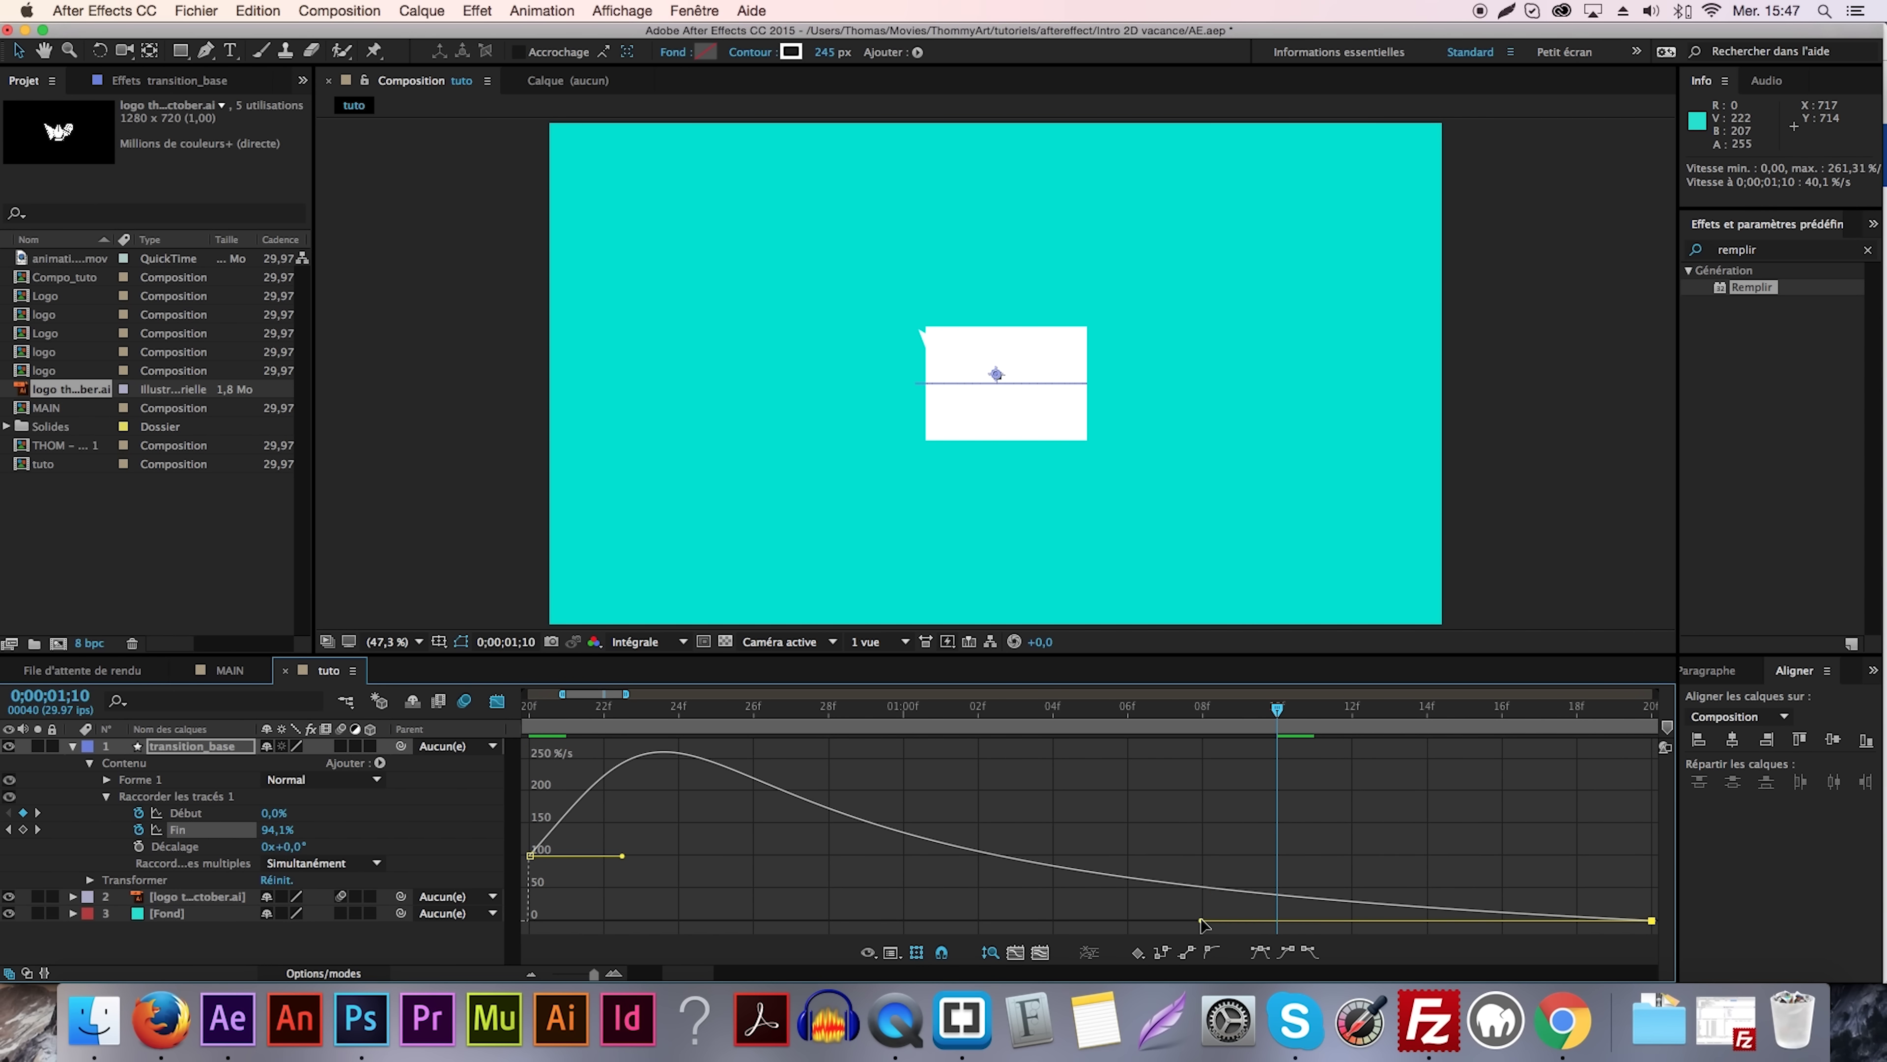
# Ease Début's last keyframe to zero speed in the speed graph, with a long incoming handle, and save the project.
pyautogui.click(186, 813)
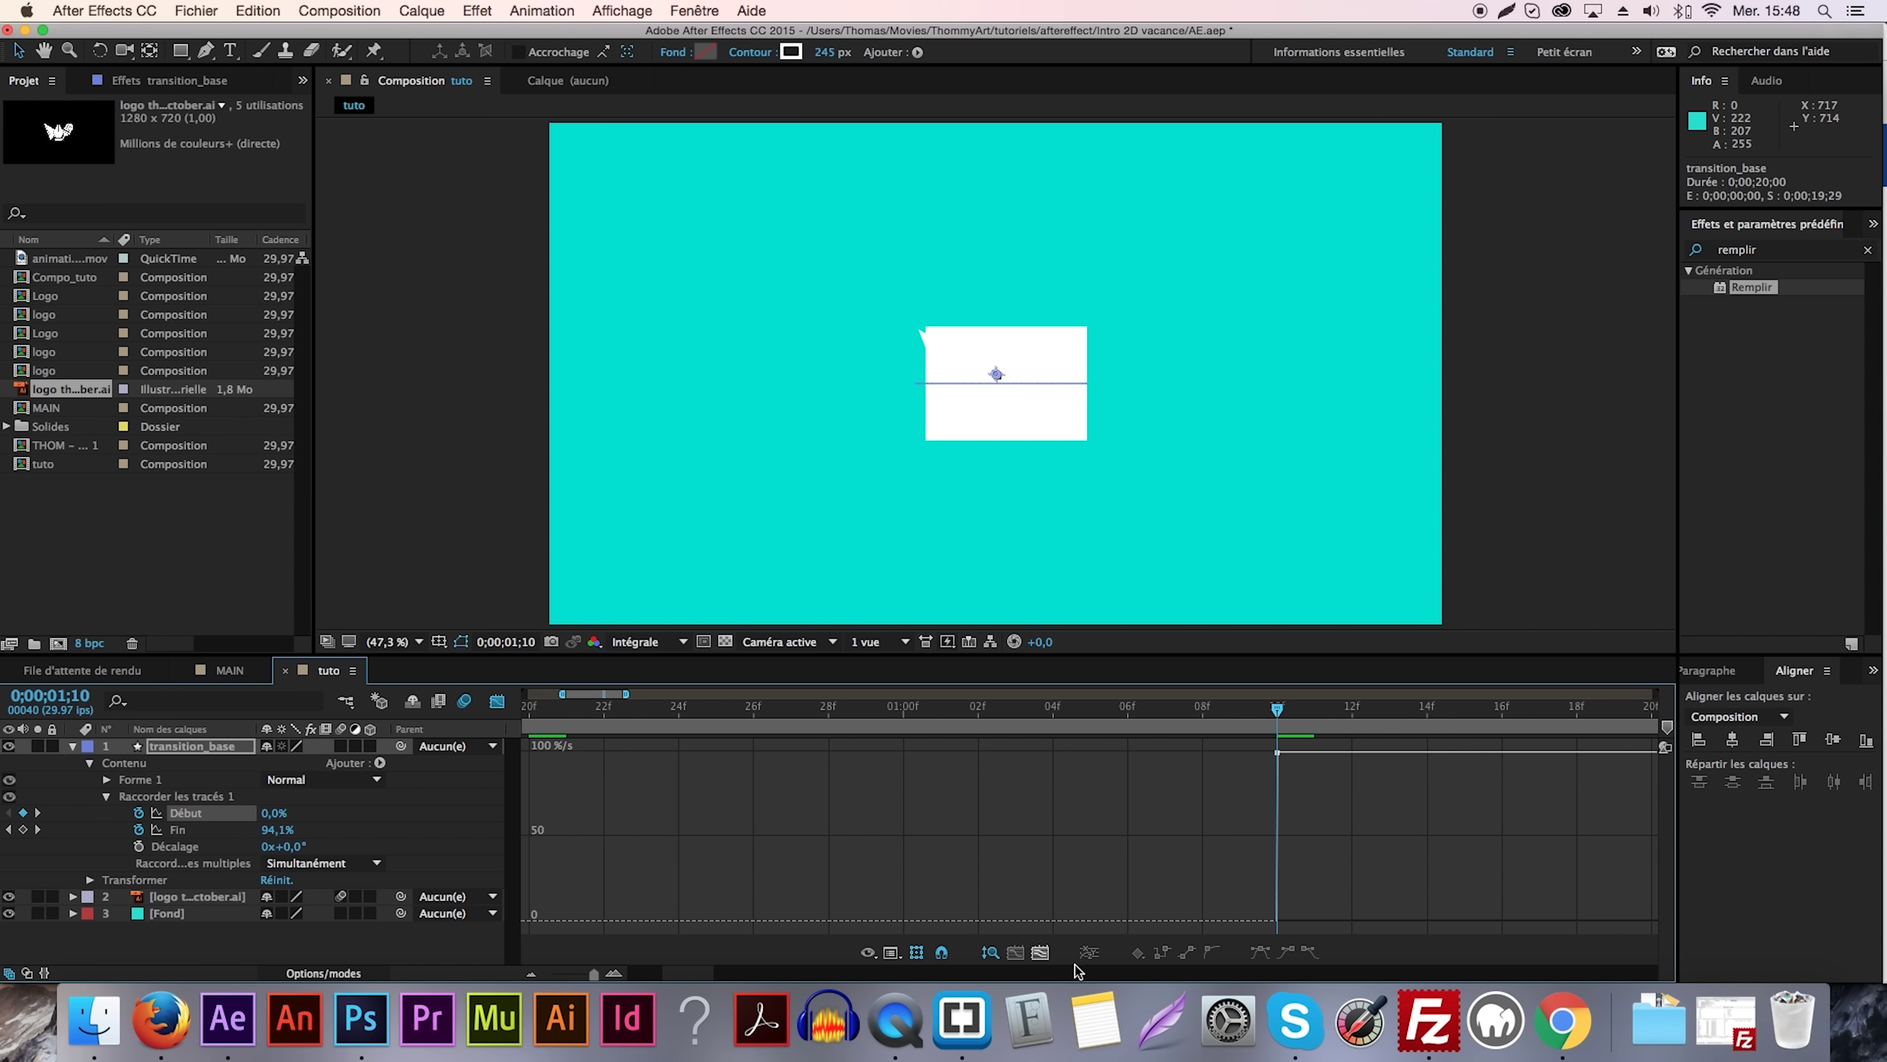
pyautogui.click(1039, 954)
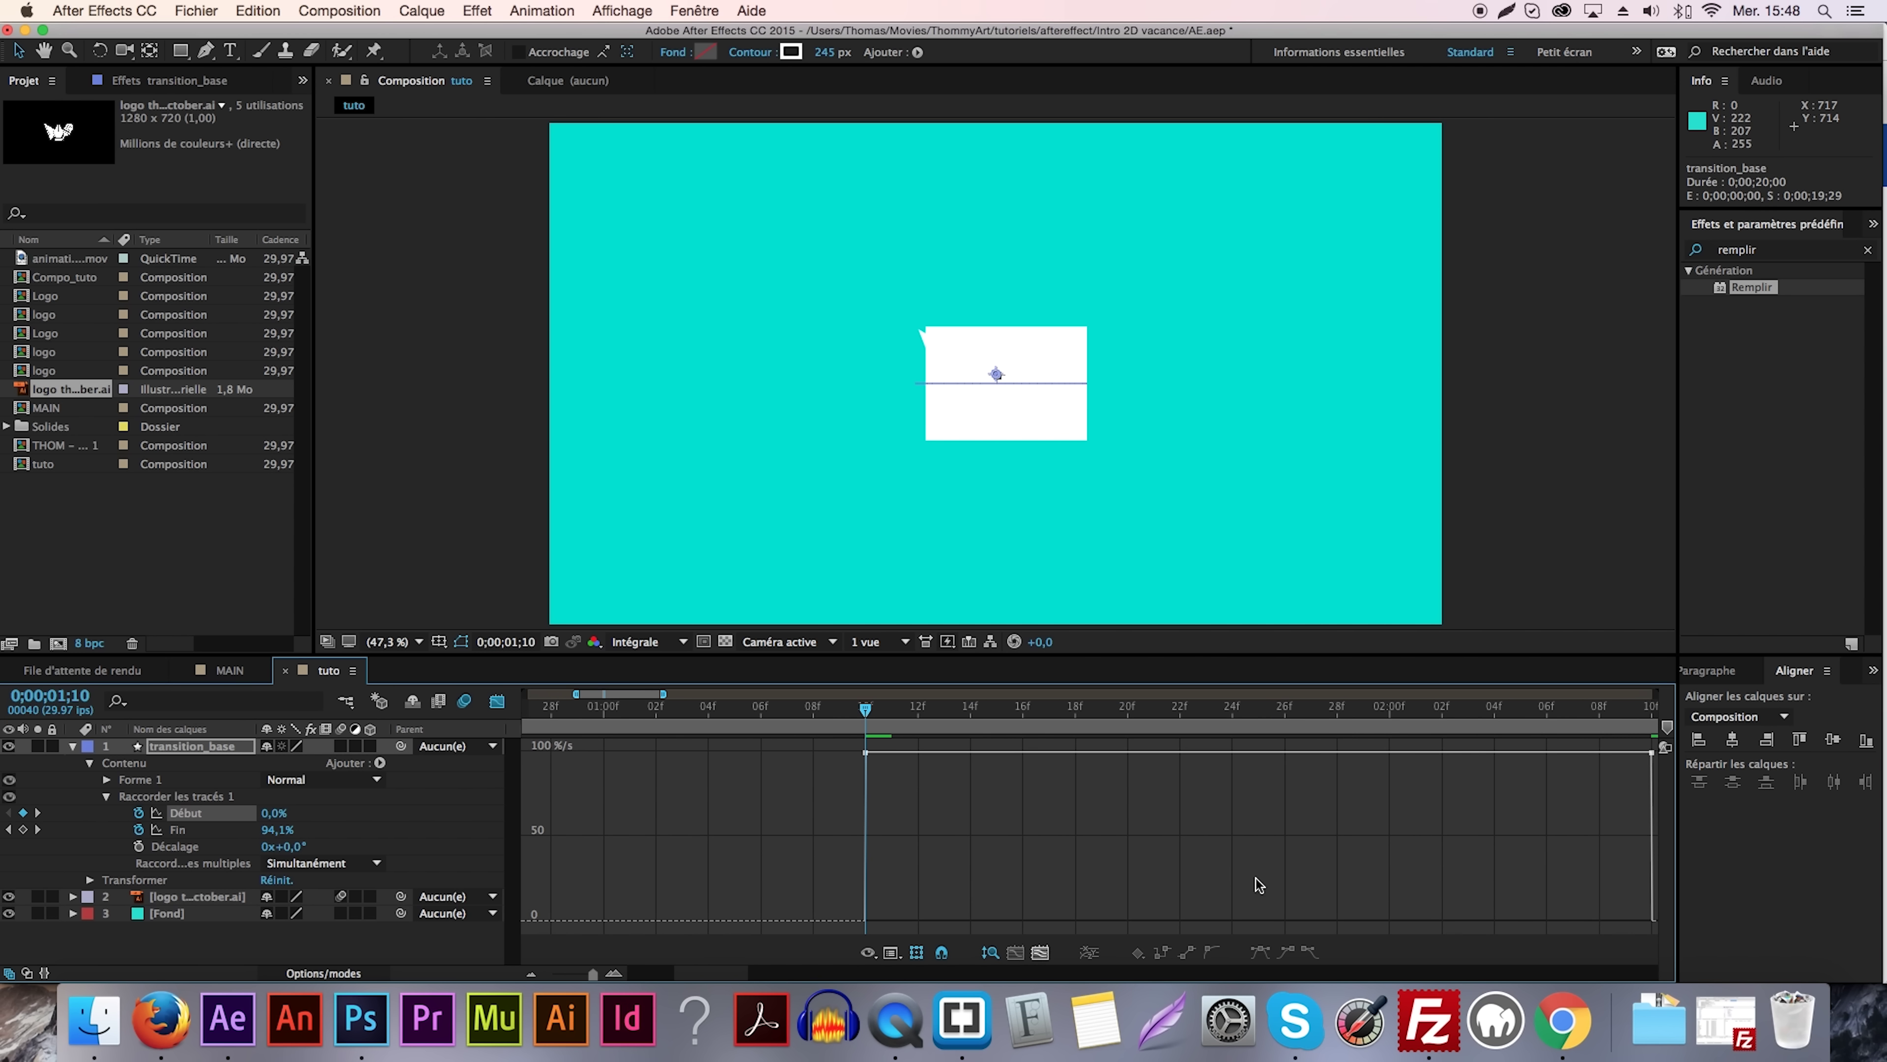
pyautogui.moveTo(1655, 754)
pyautogui.moveTo(1586, 753); pyautogui.dragTo(1335, 922)
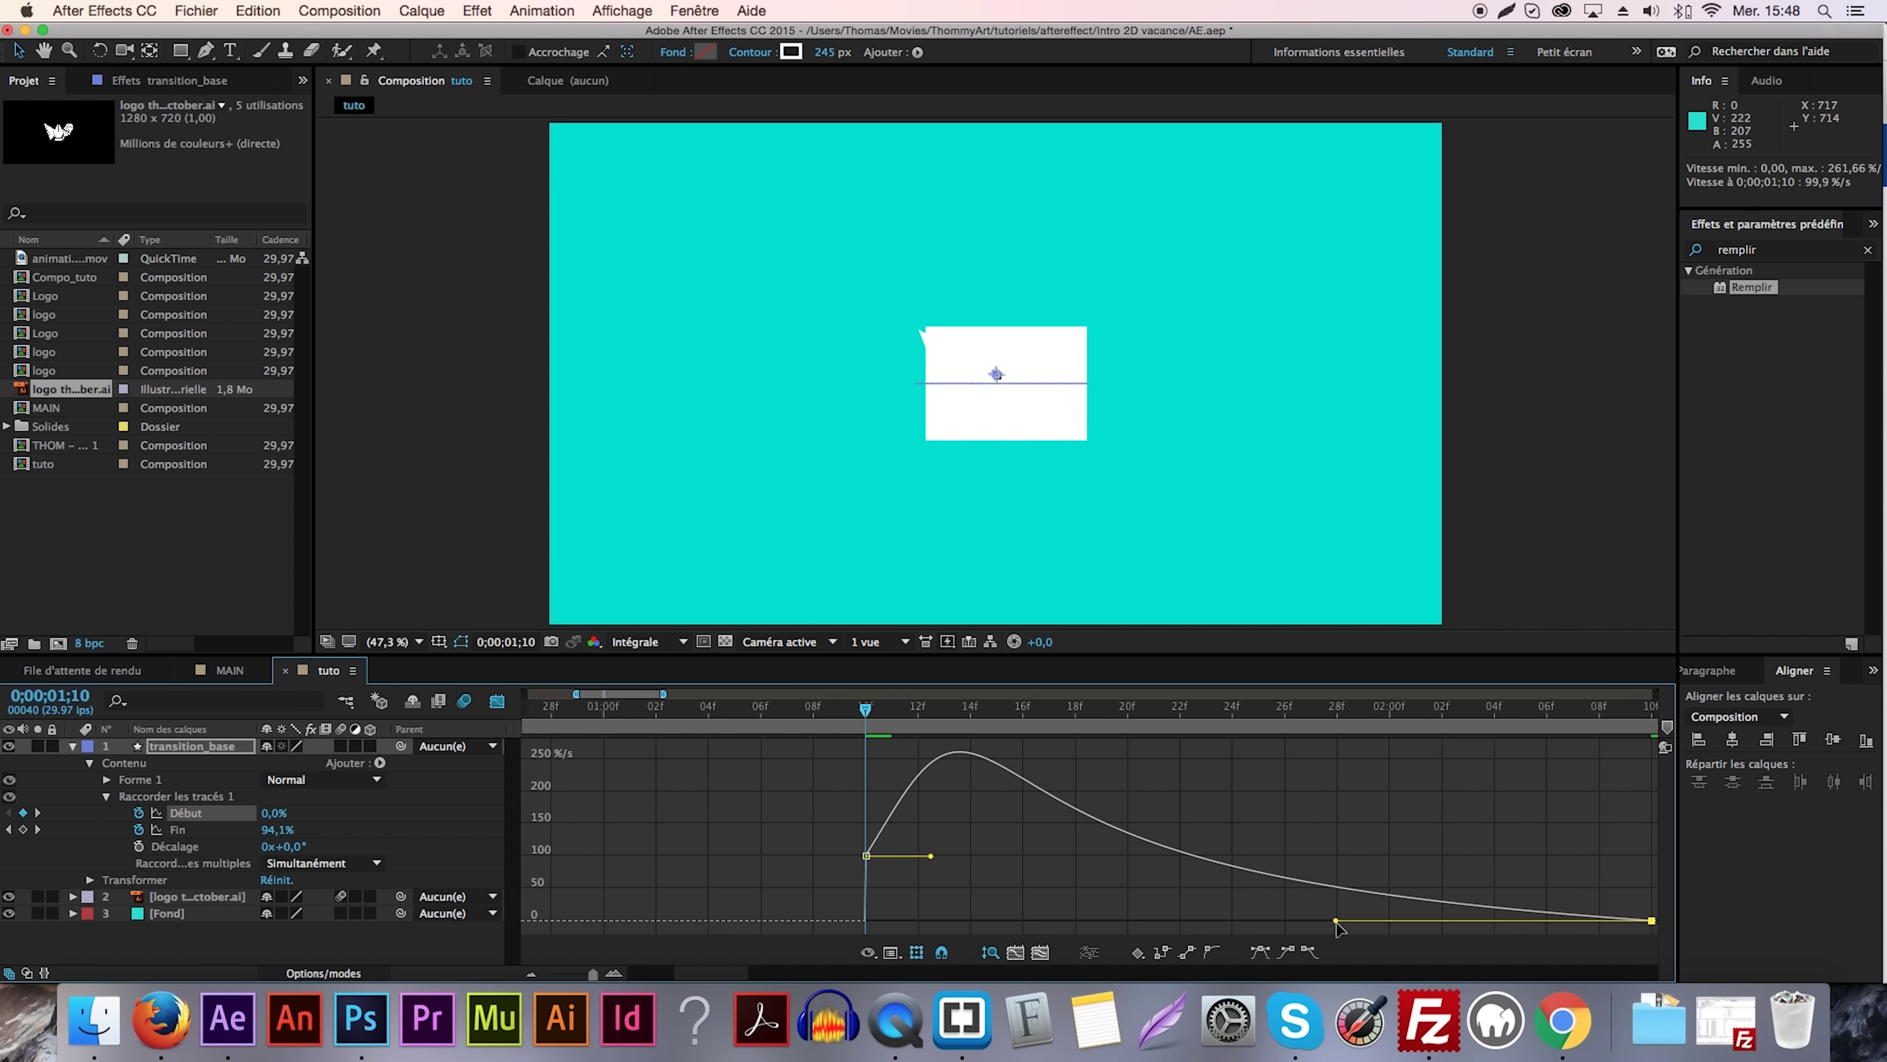
pyautogui.press('super+s')
pyautogui.moveTo(592, 974); pyautogui.dragTo(594, 976)
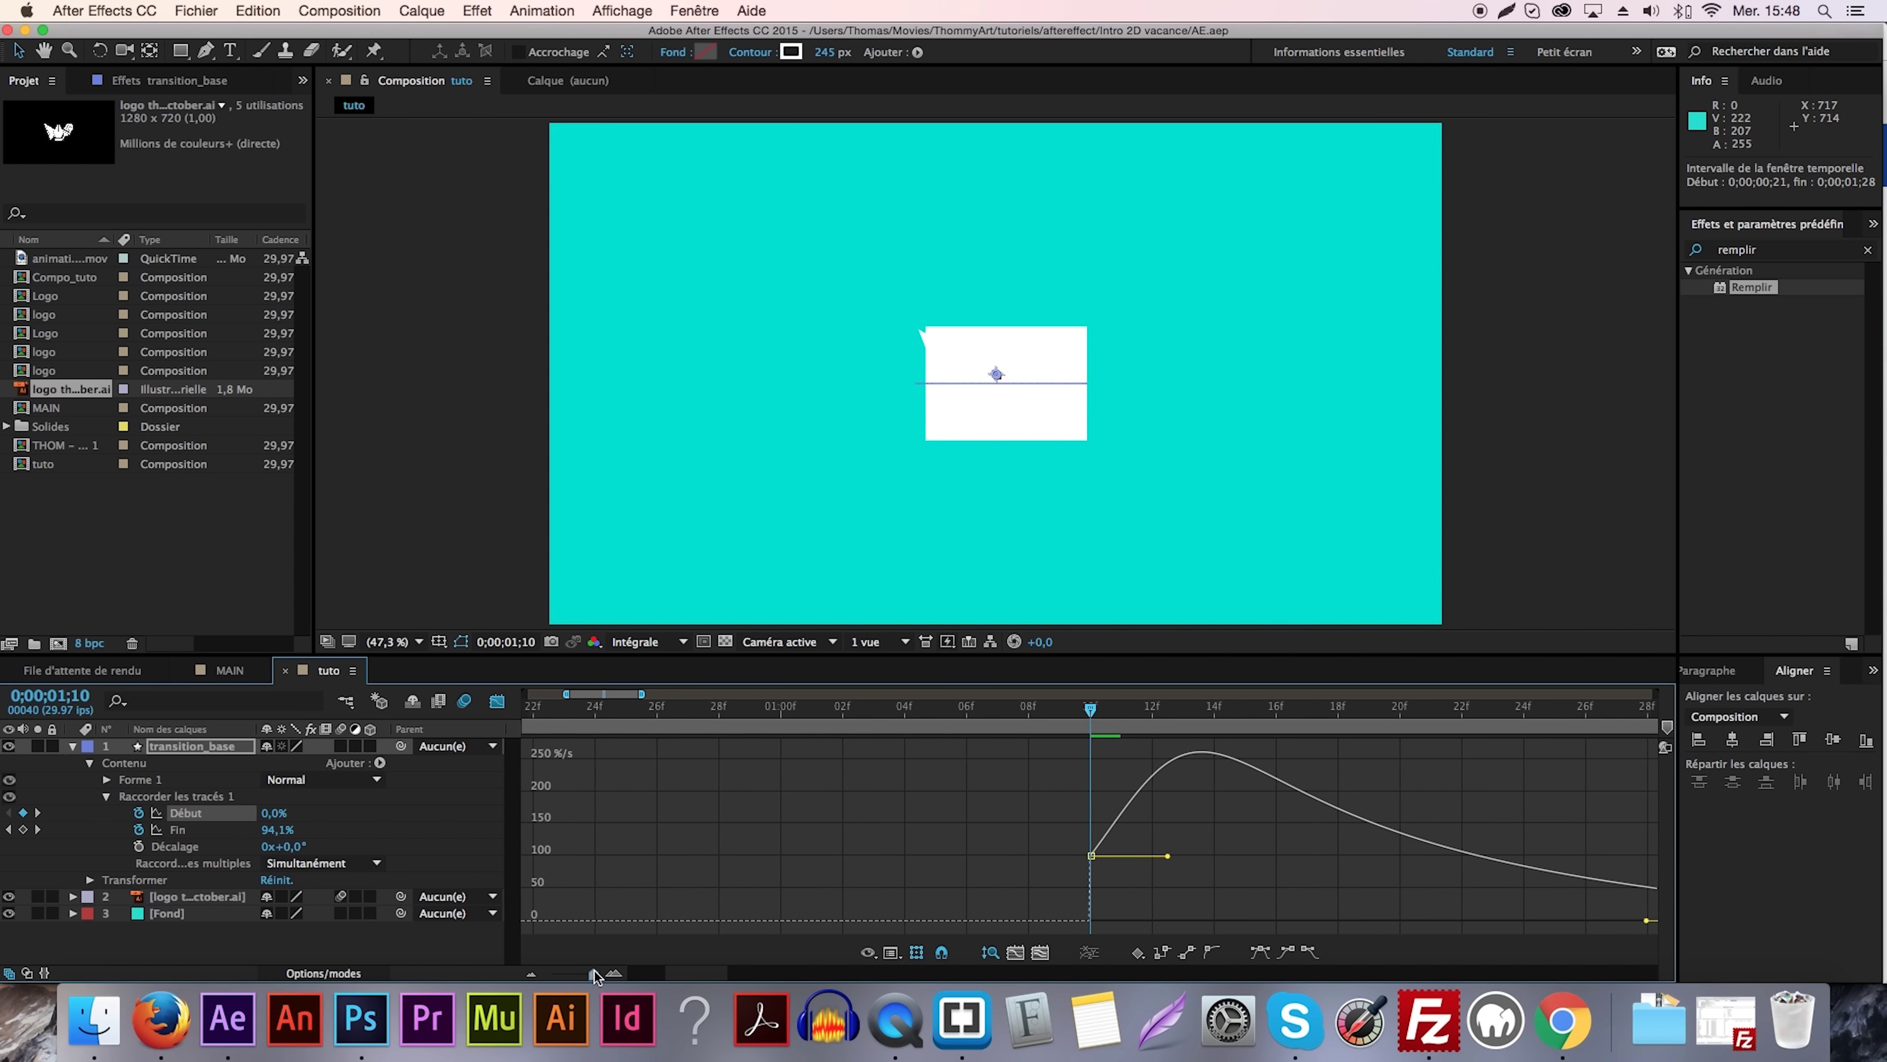
pyautogui.press('=')
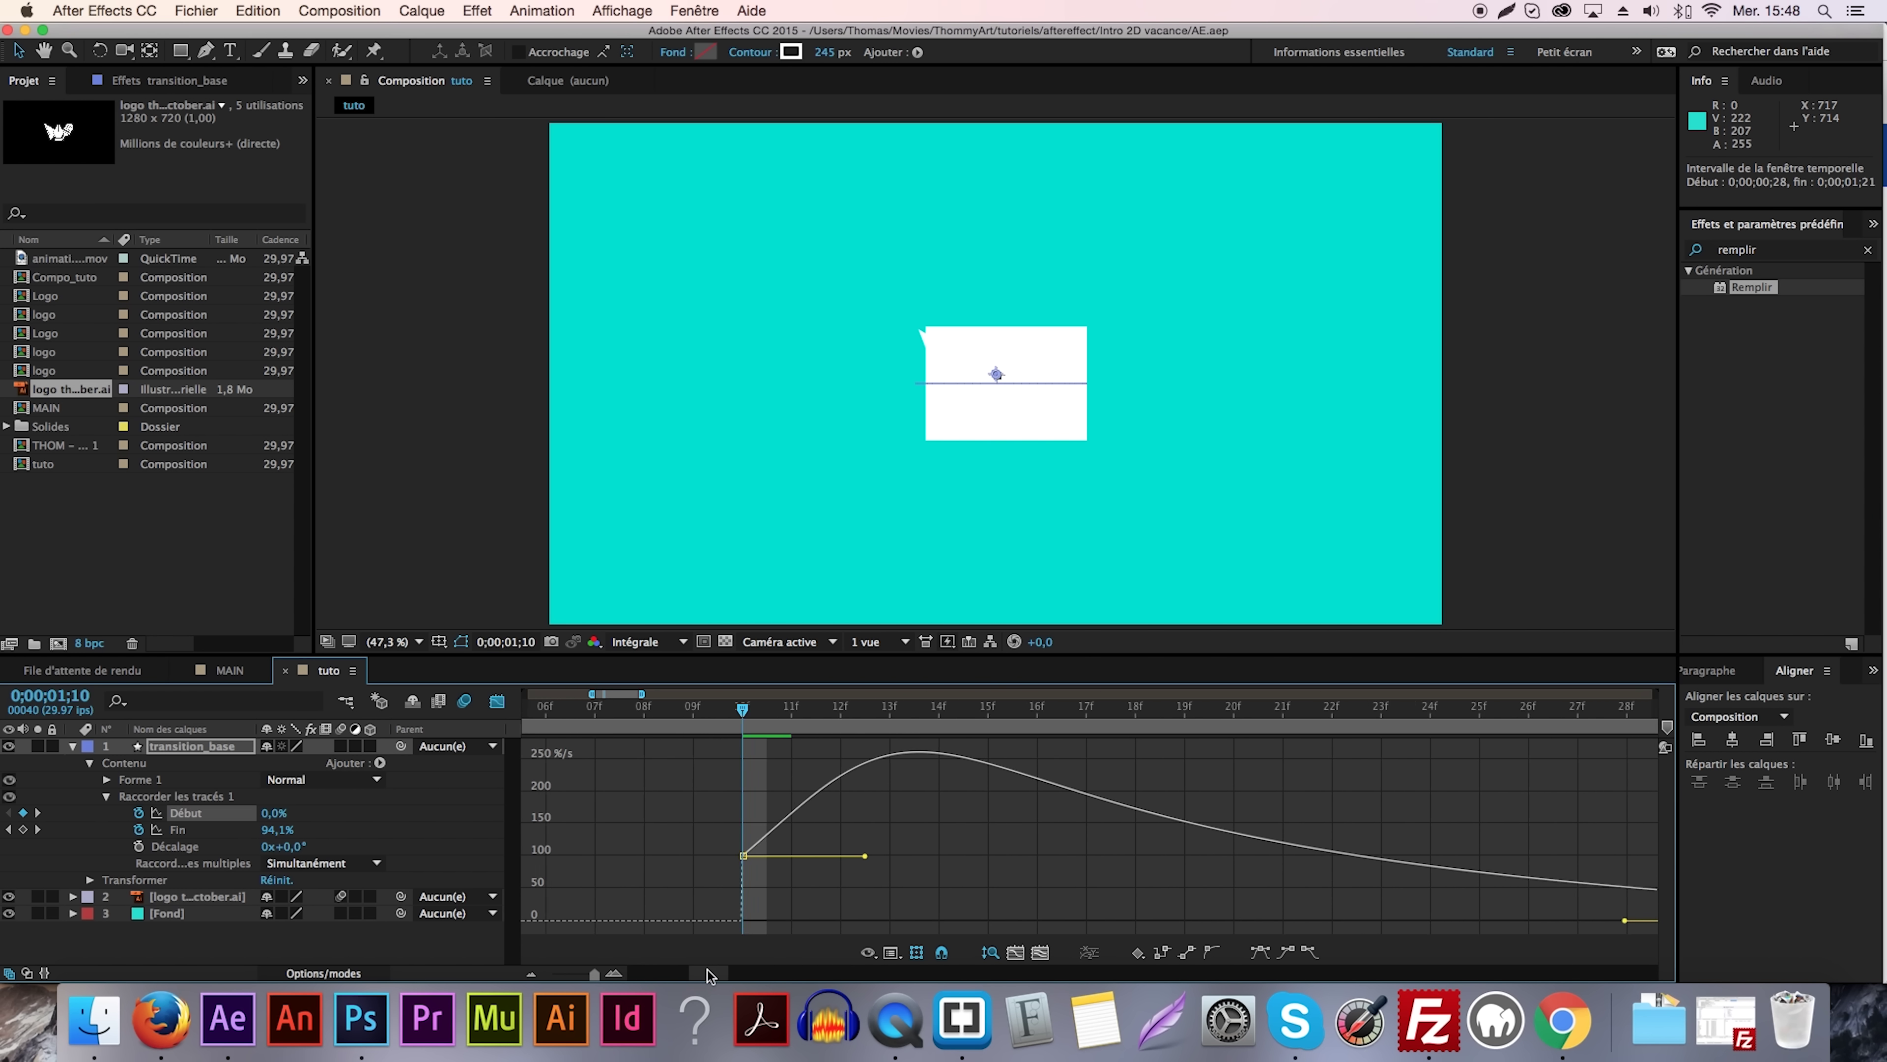
pyautogui.moveTo(707, 976); pyautogui.dragTo(732, 978)
pyautogui.moveTo(1021, 924); pyautogui.dragTo(1025, 922)
pyautogui.press('super+s')
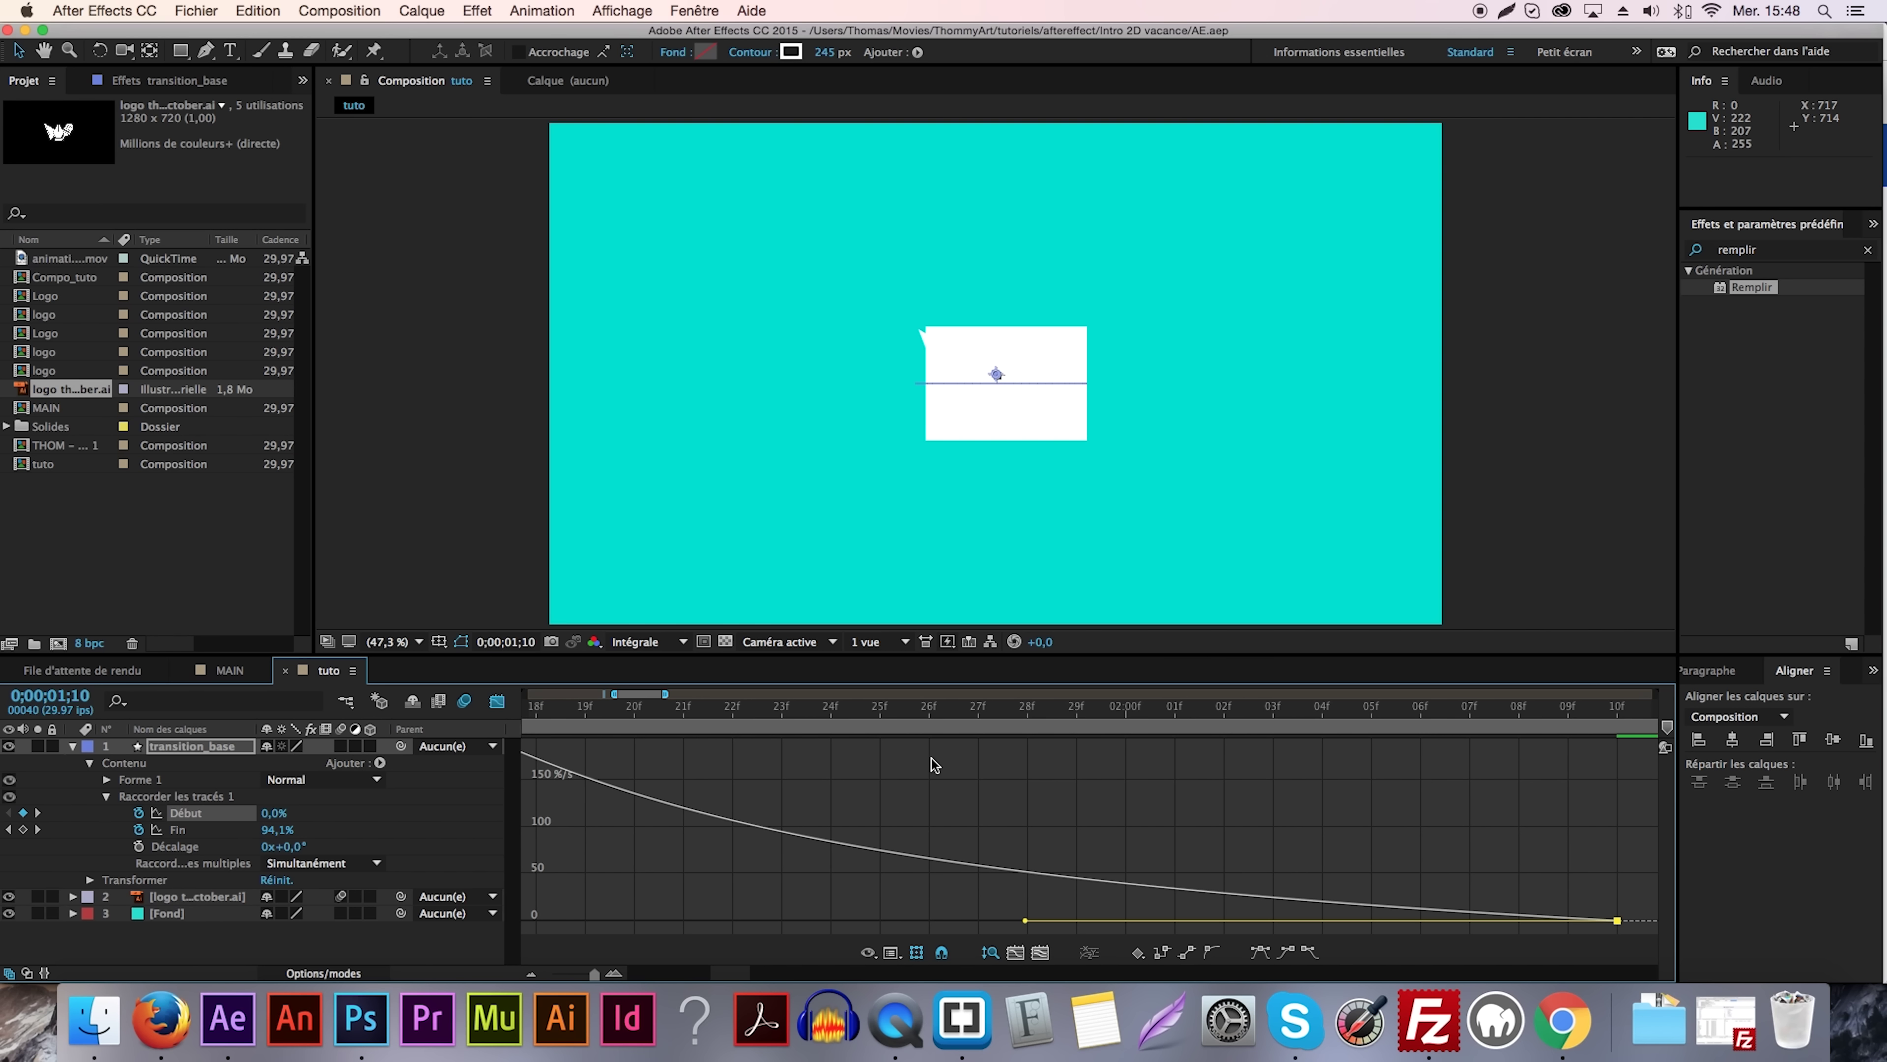
# Leave the graph view, enable motion blur on the transition_base layer and preview the animation from the start.
pyautogui.click(496, 702)
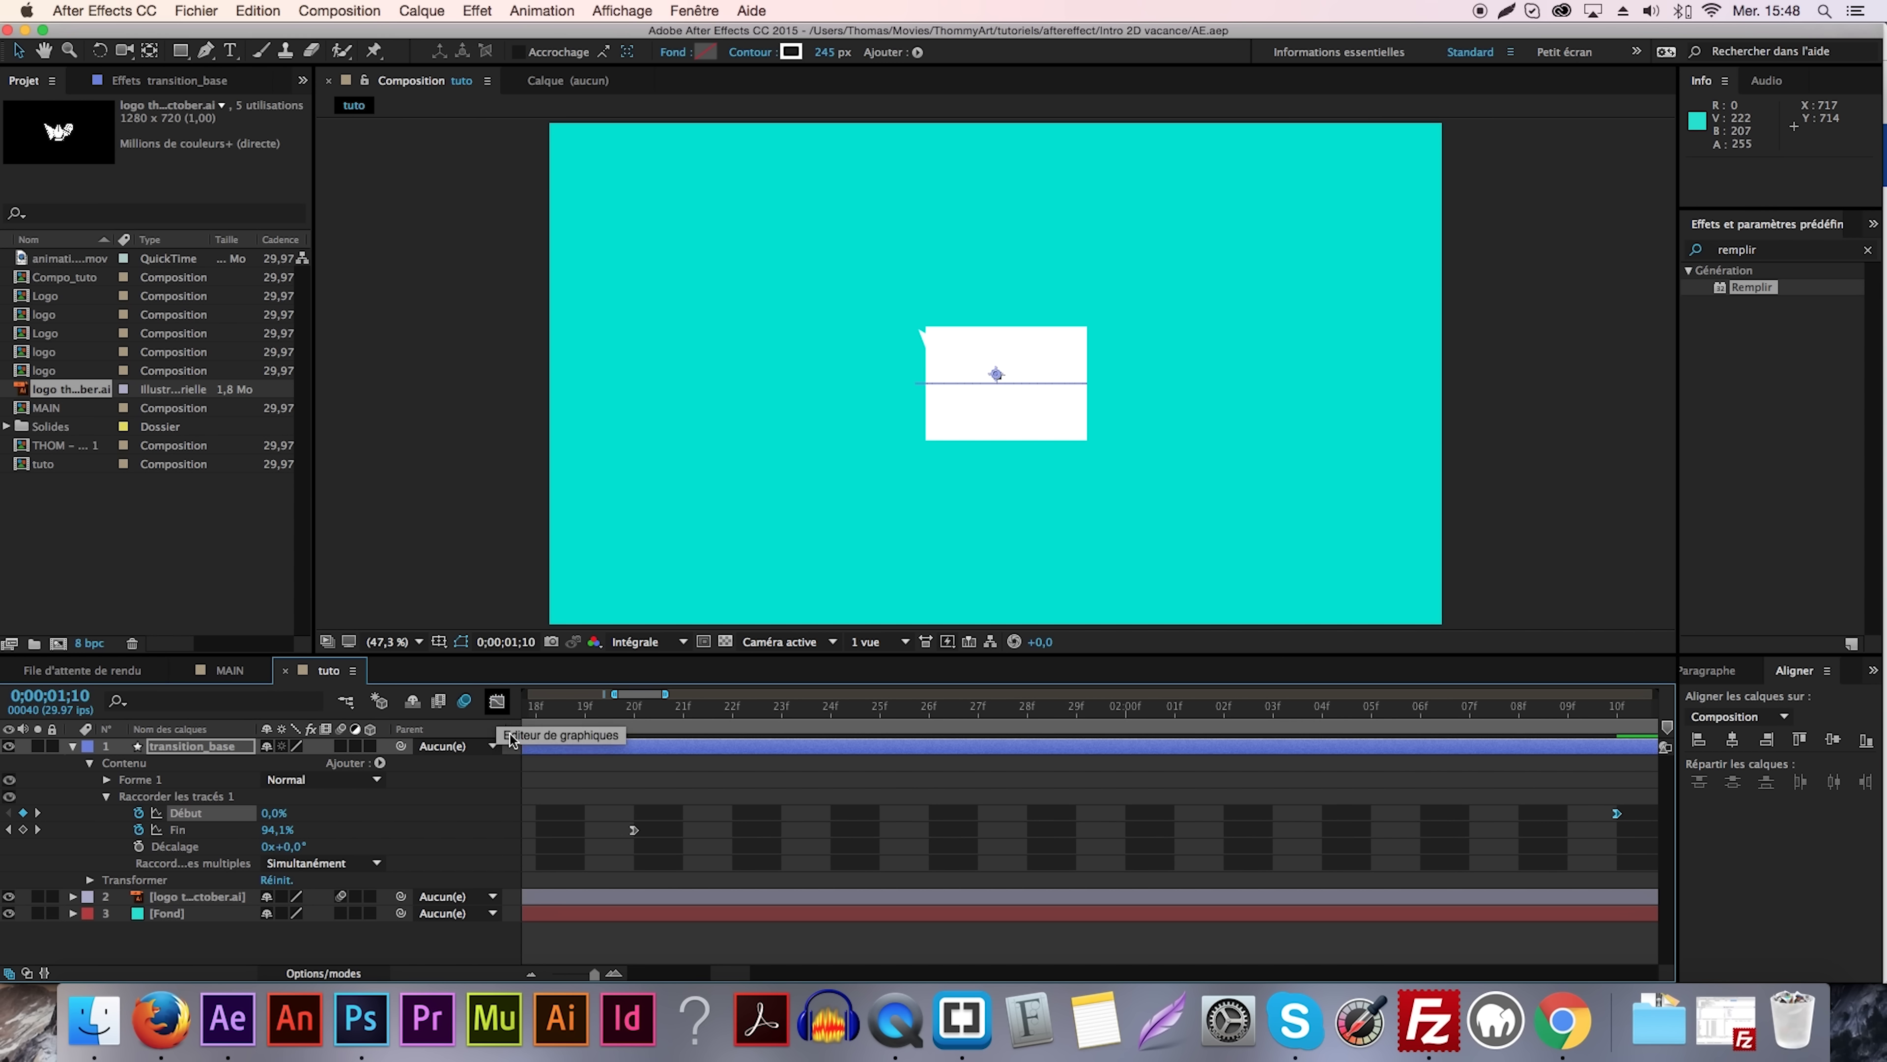
pyautogui.moveTo(594, 973); pyautogui.dragTo(502, 979)
pyautogui.click(446, 957)
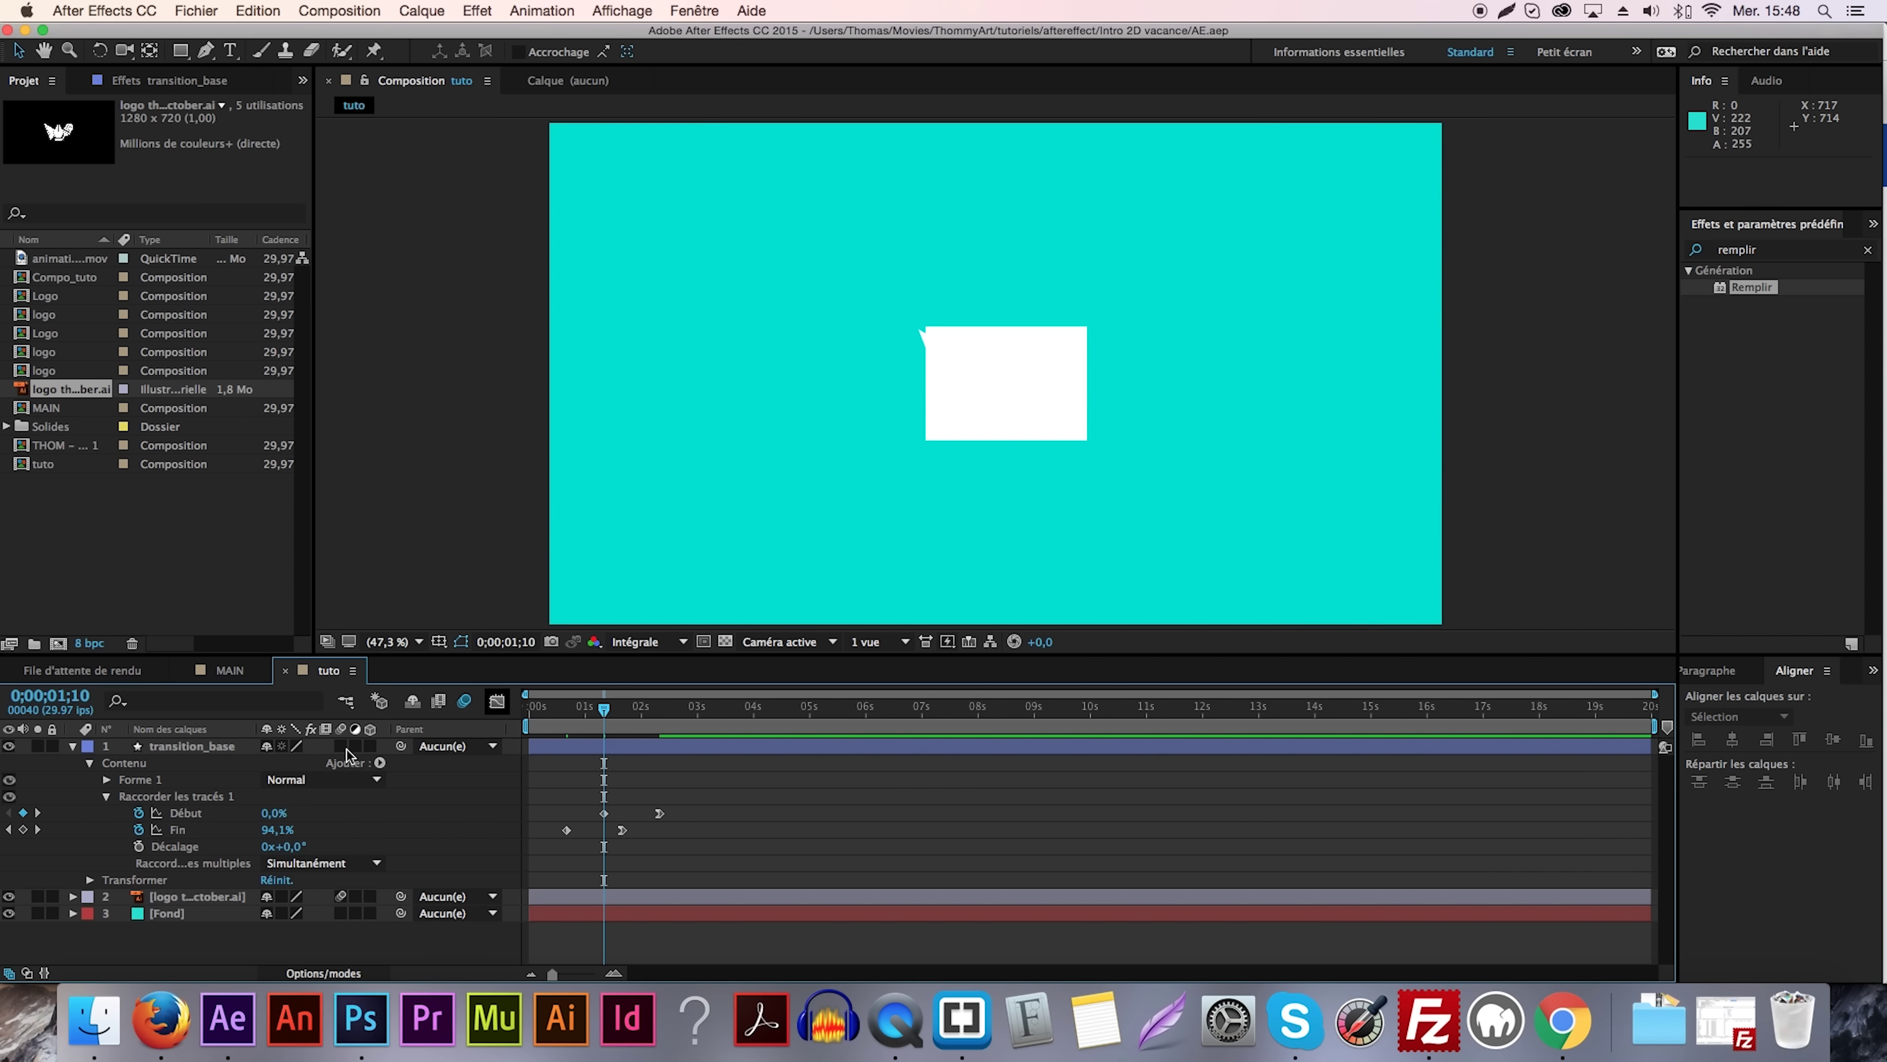
pyautogui.click(342, 746)
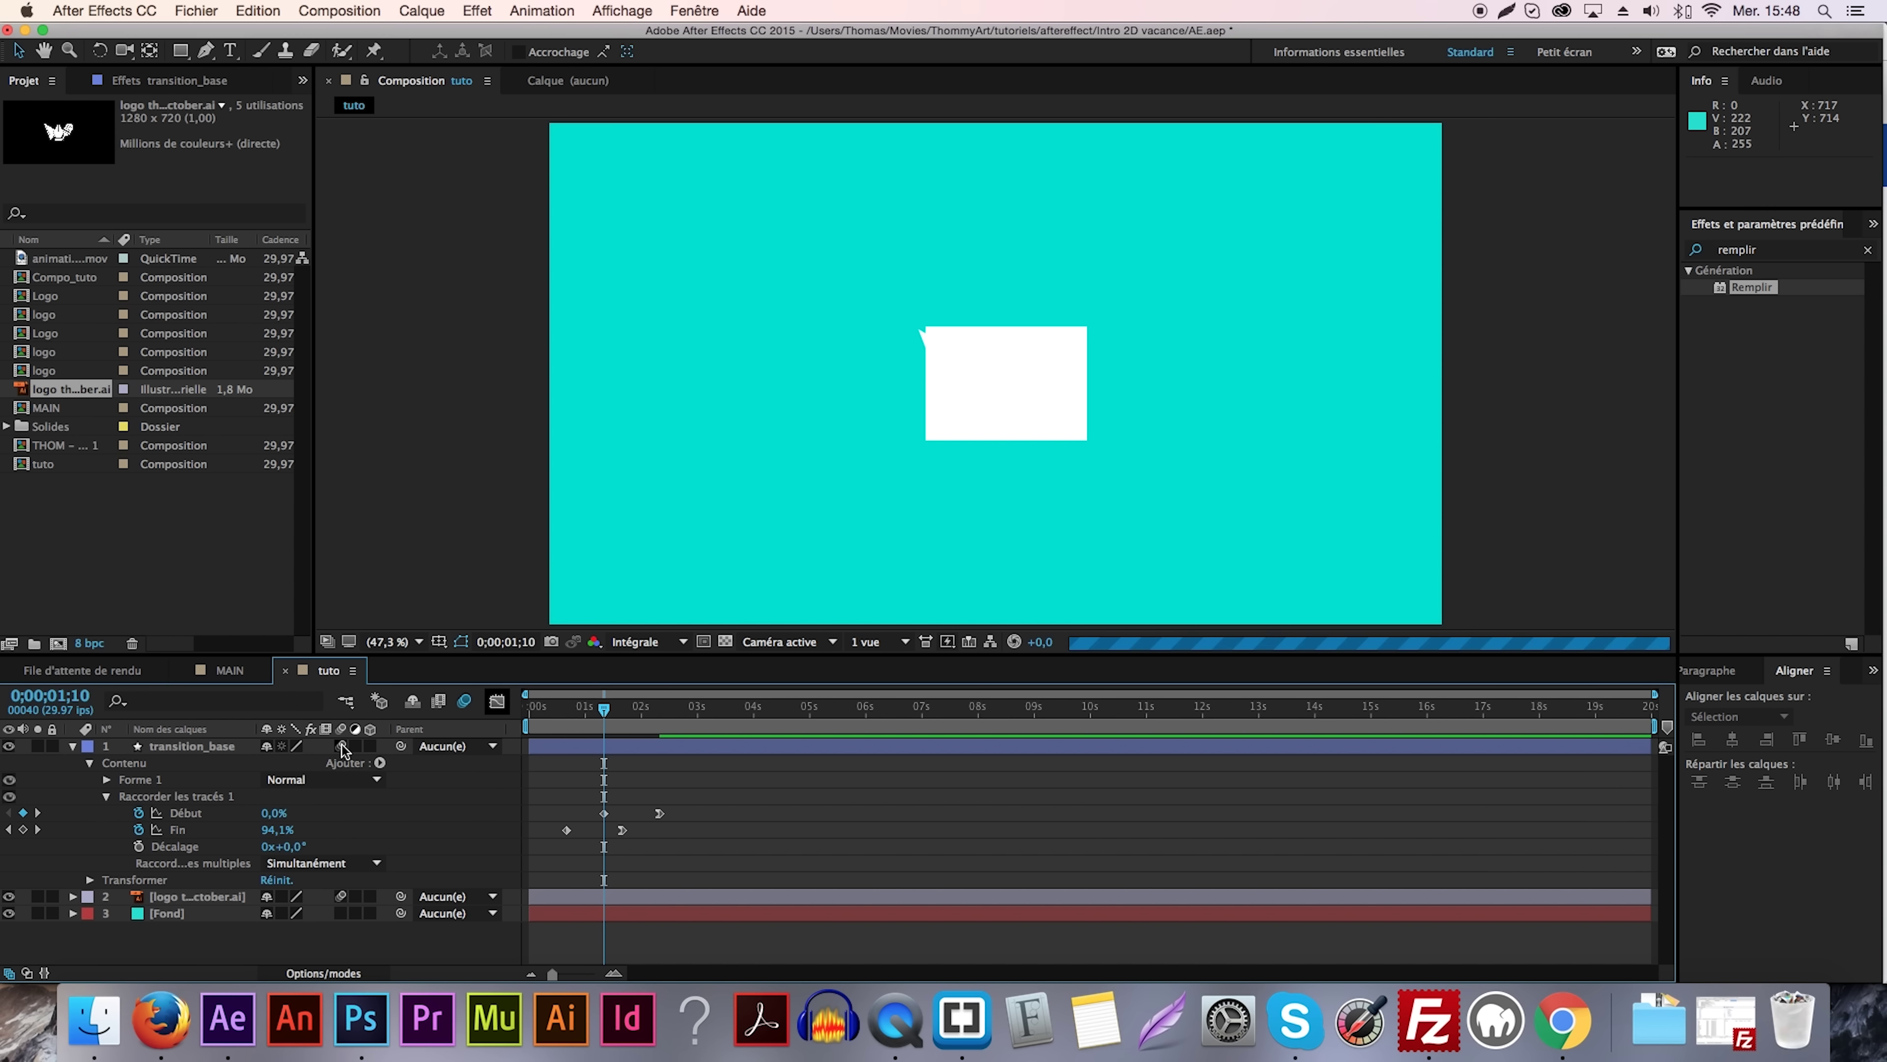
pyautogui.moveTo(605, 712); pyautogui.dragTo(524, 725)
pyautogui.press('space')
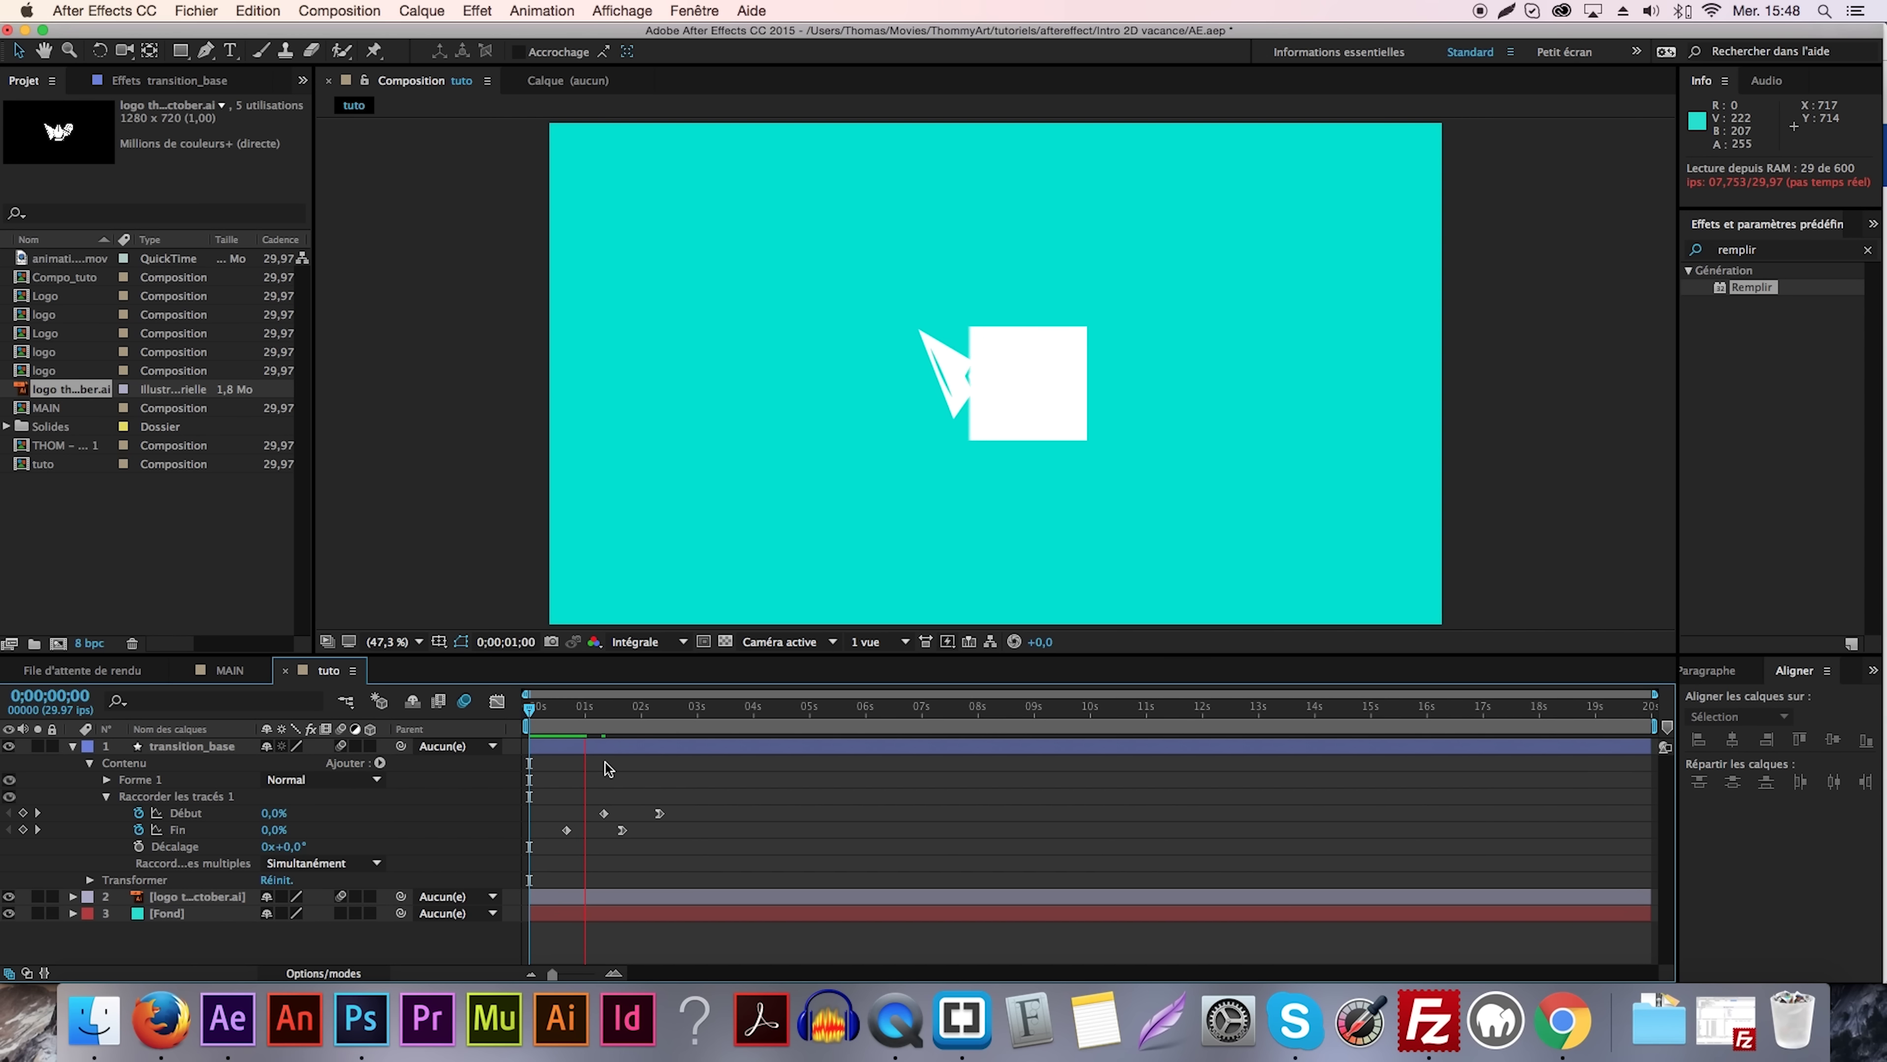
# Lower the transition_base layer's opacity to 46% at 0;00;01;03 so the logo shows through the white stroke.
pyautogui.click(602, 719)
pyautogui.moveTo(602, 719); pyautogui.dragTo(575, 719)
pyautogui.click(208, 746)
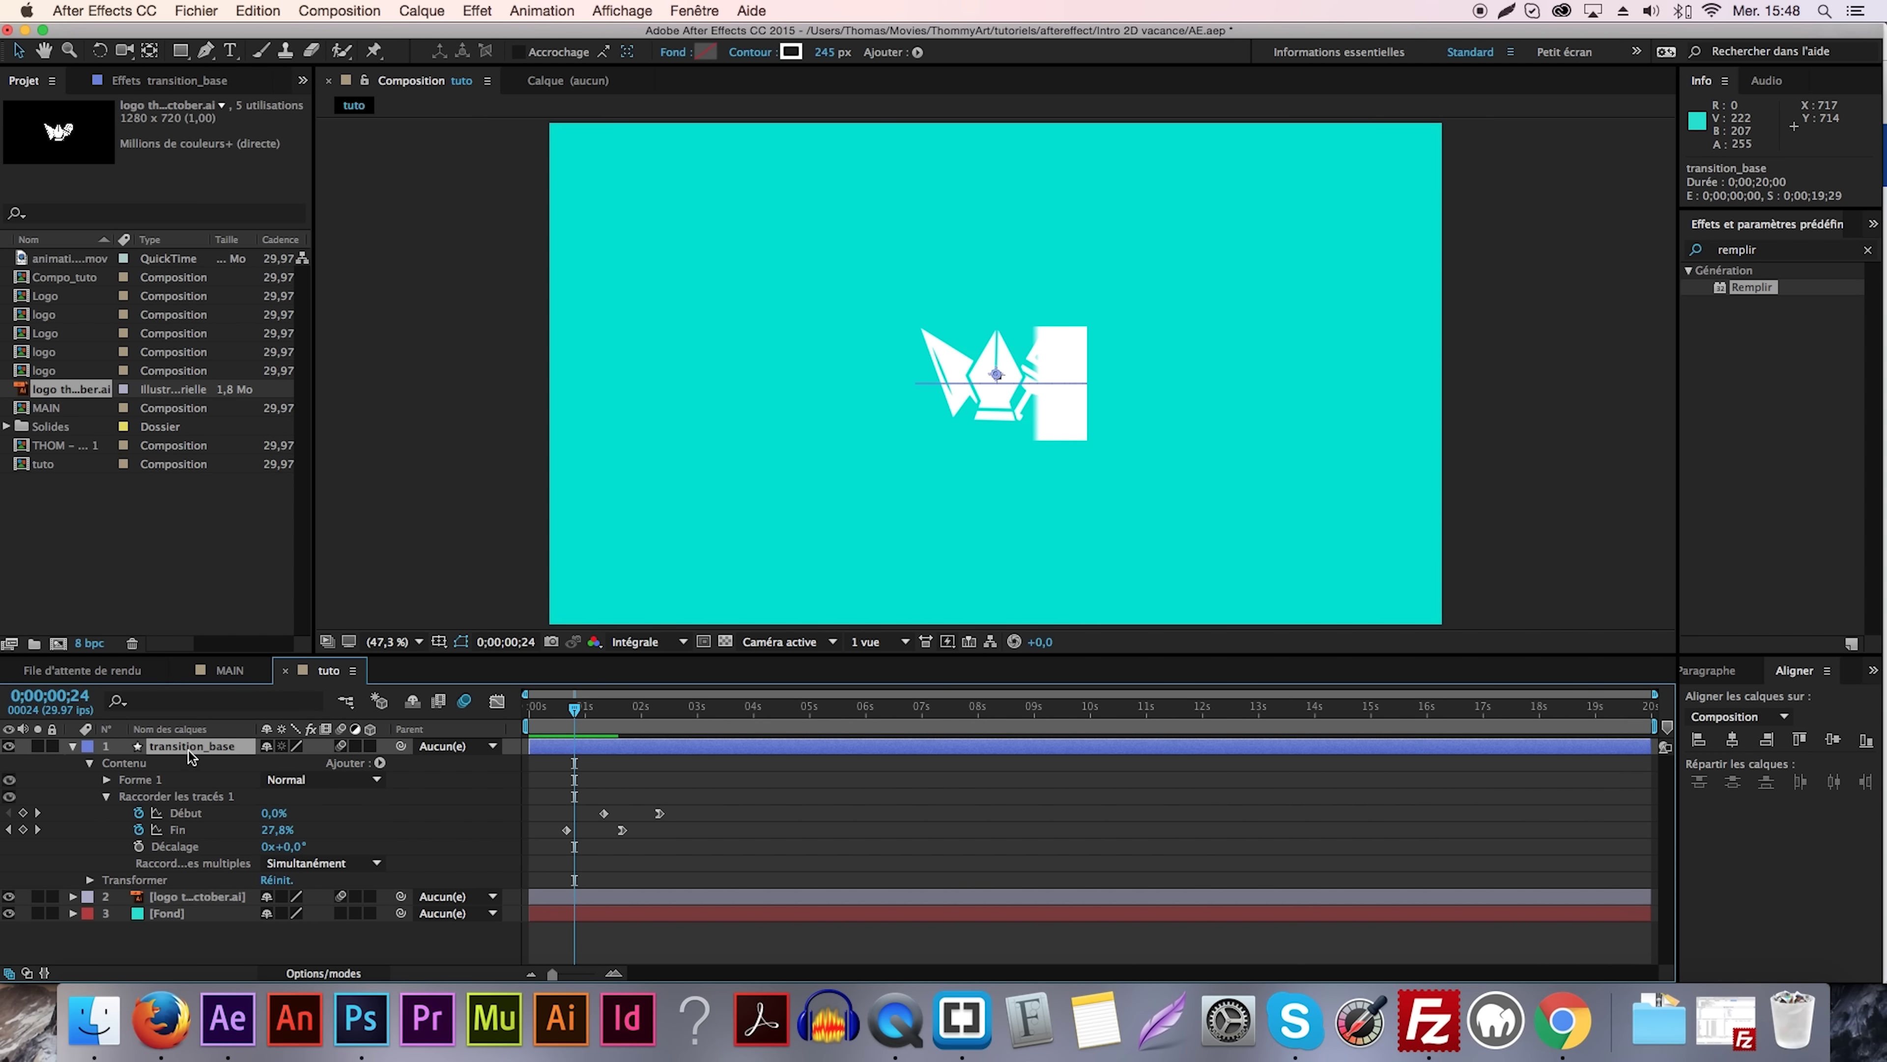
pyautogui.click(644, 788)
pyautogui.click(592, 720)
pyautogui.click(245, 752)
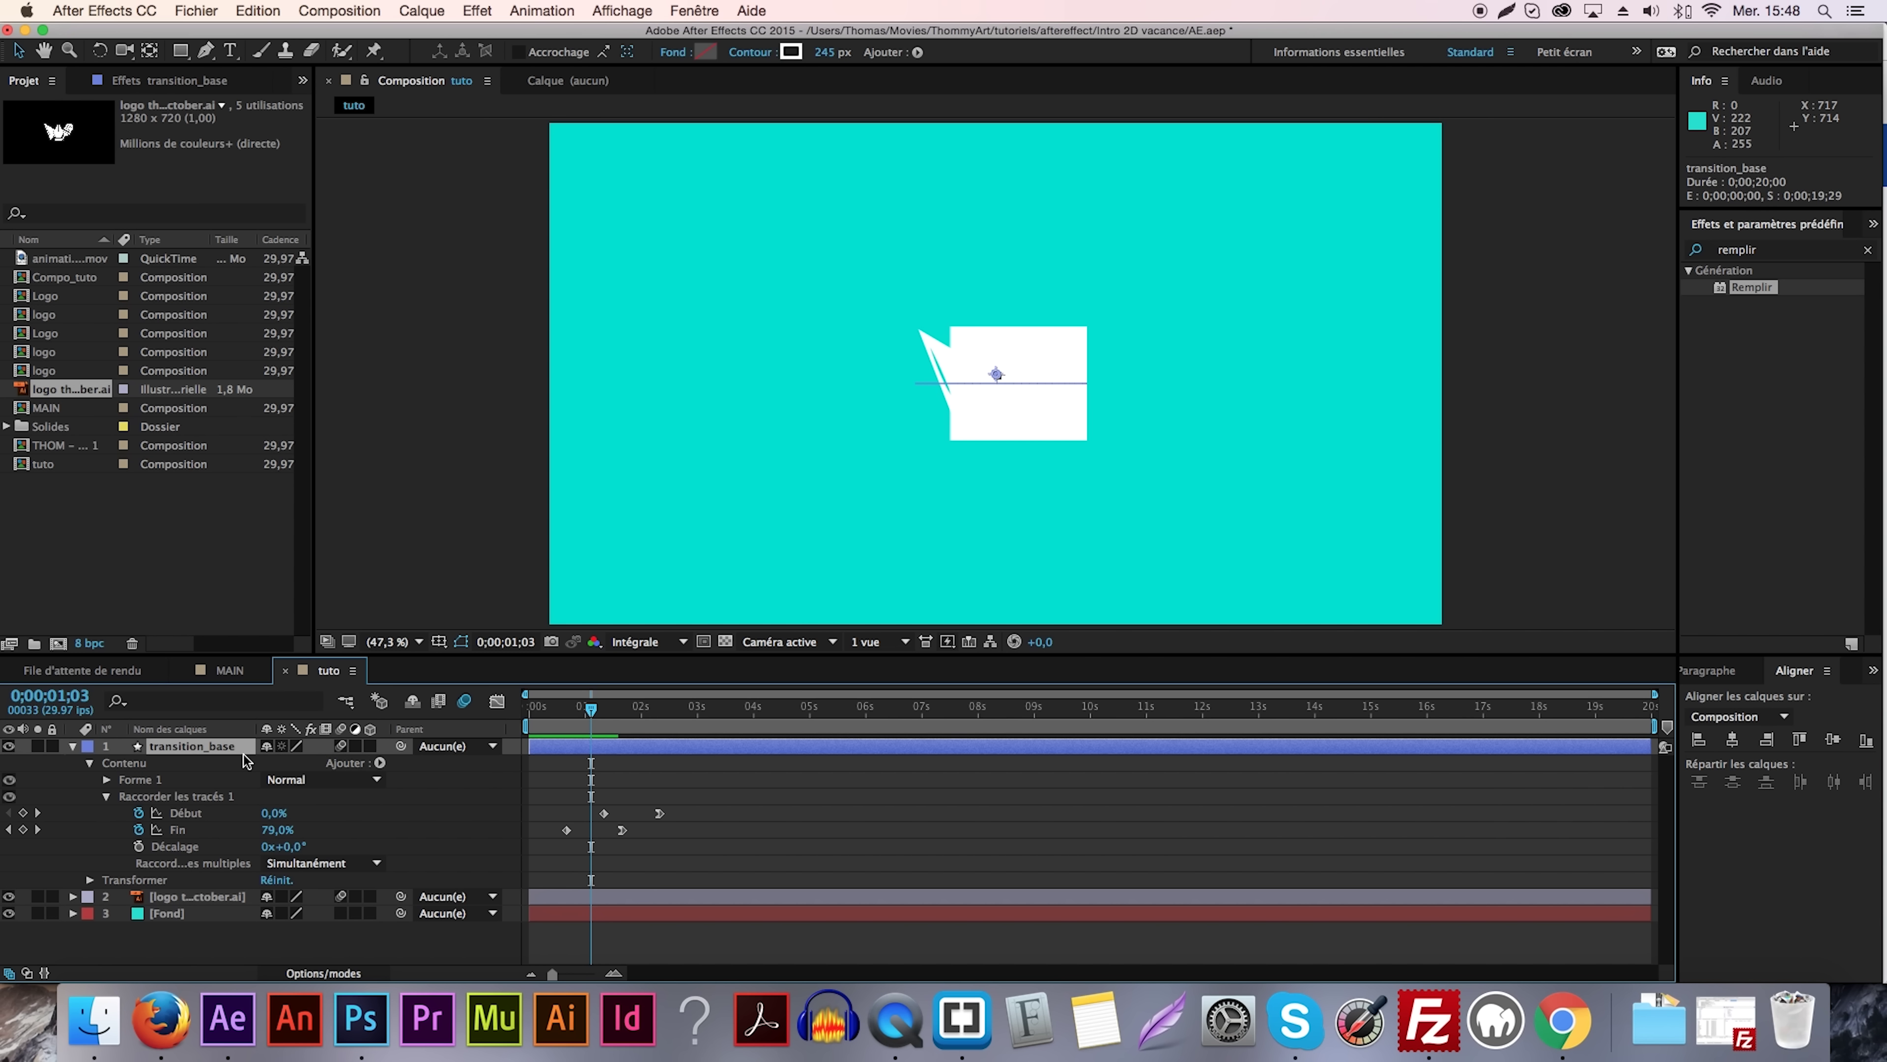
pyautogui.press('t')
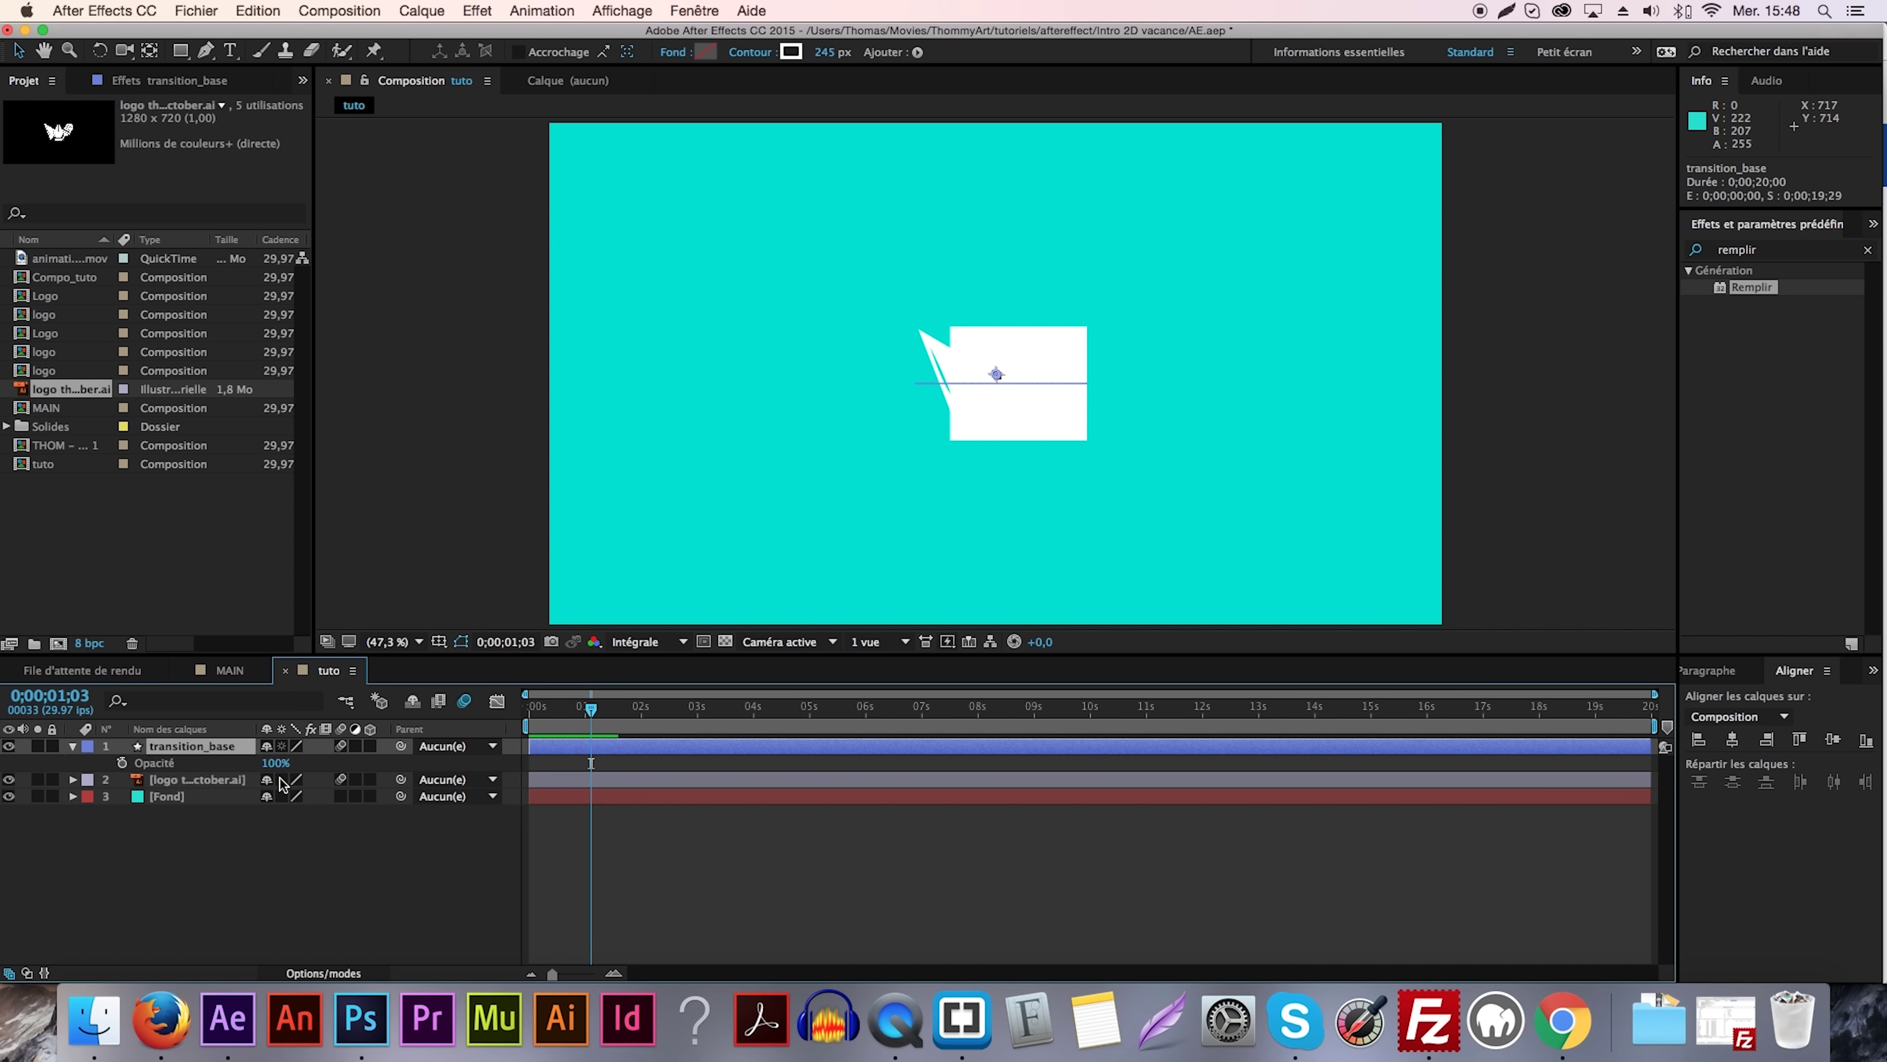
pyautogui.moveTo(281, 765); pyautogui.dragTo(227, 766)
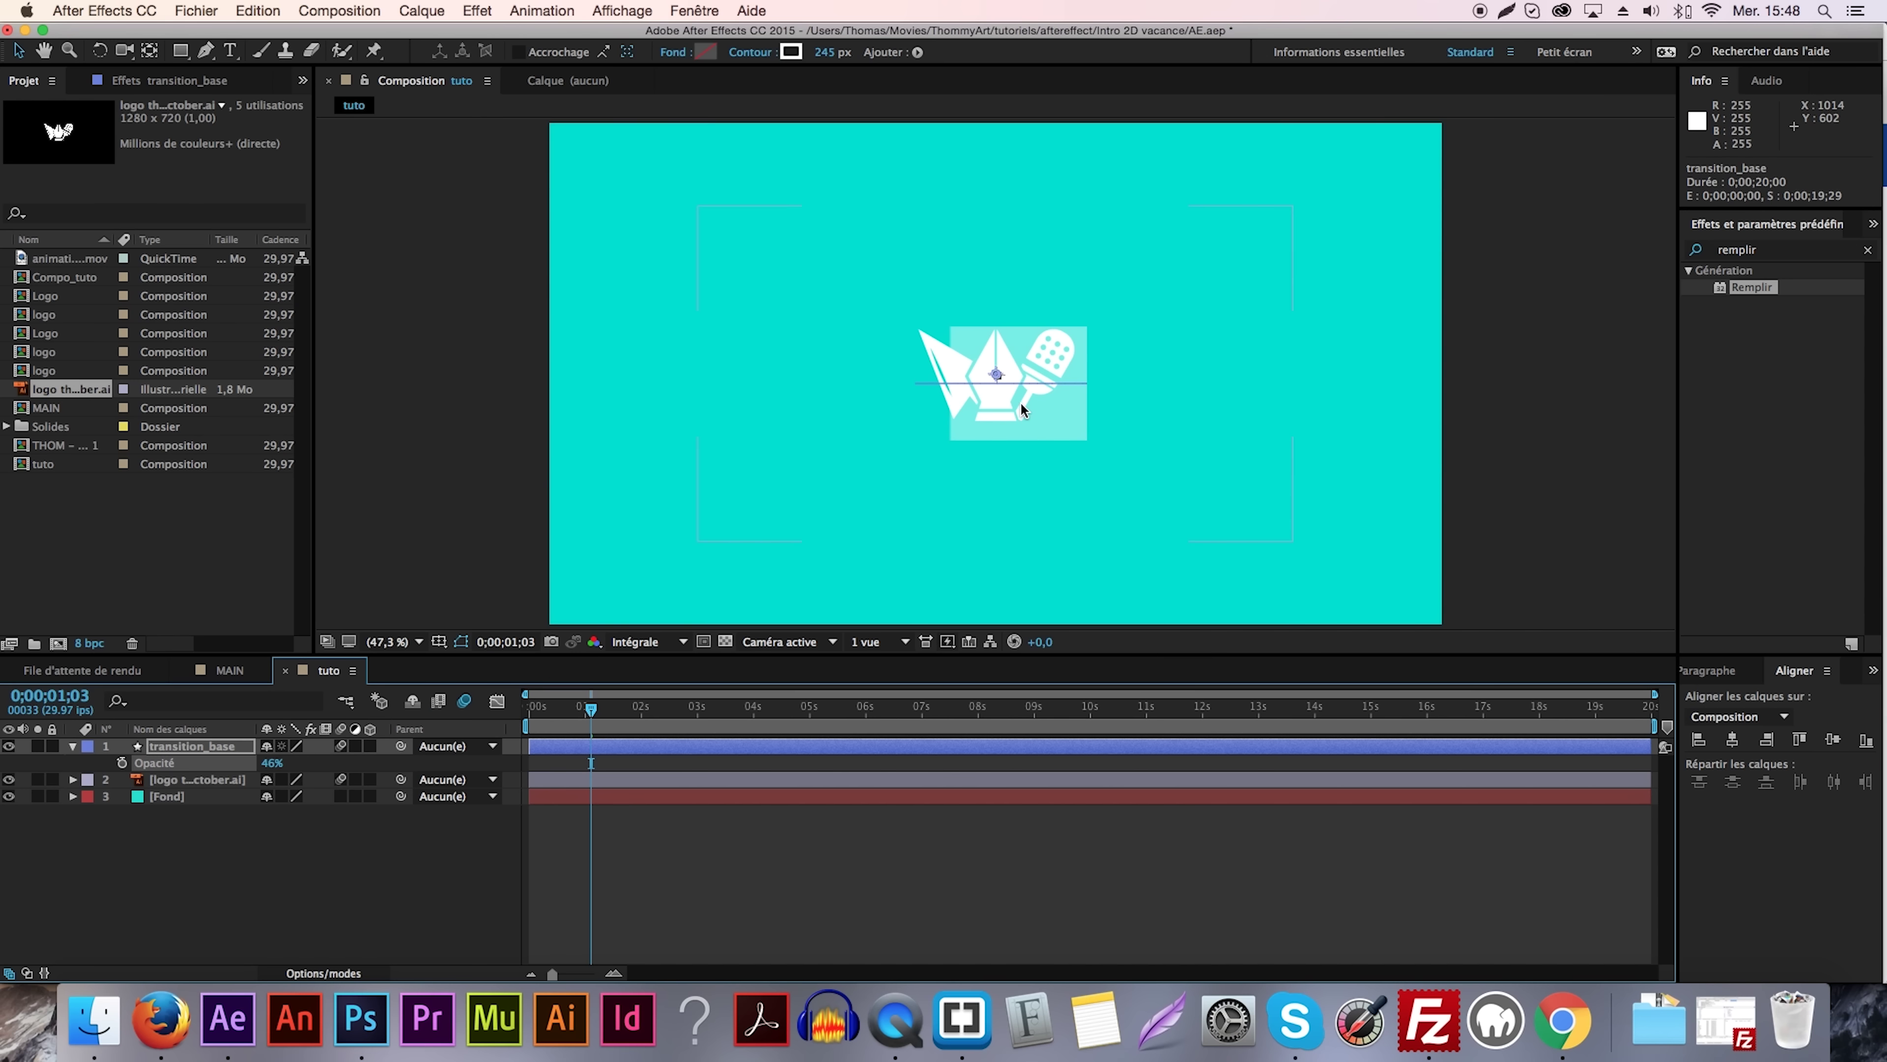
# Move the transition_base stroke up 18 px and slightly left to cover the whole logo, then save the project.
pyautogui.press('.')
pyautogui.press('.')
pyautogui.press('.')
pyautogui.press('.')
pyautogui.press(',')
pyautogui.press(',')
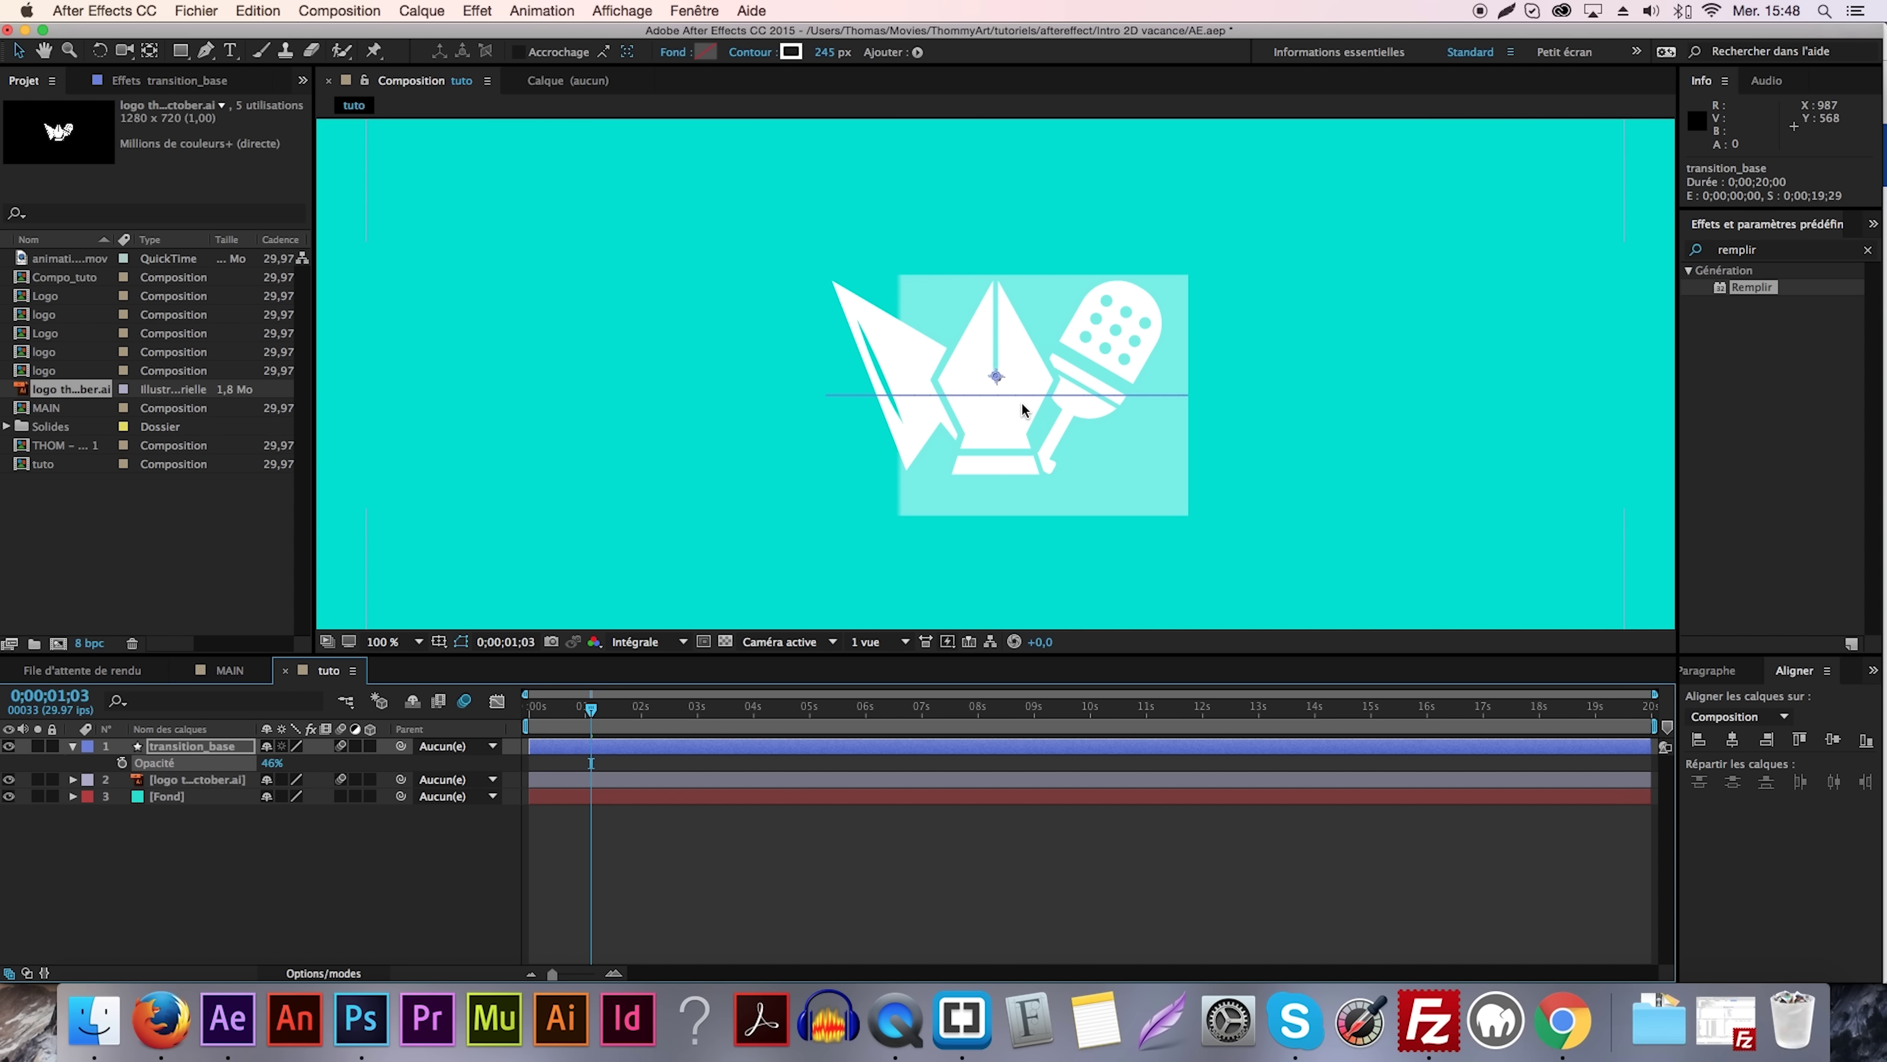
pyautogui.click(226, 748)
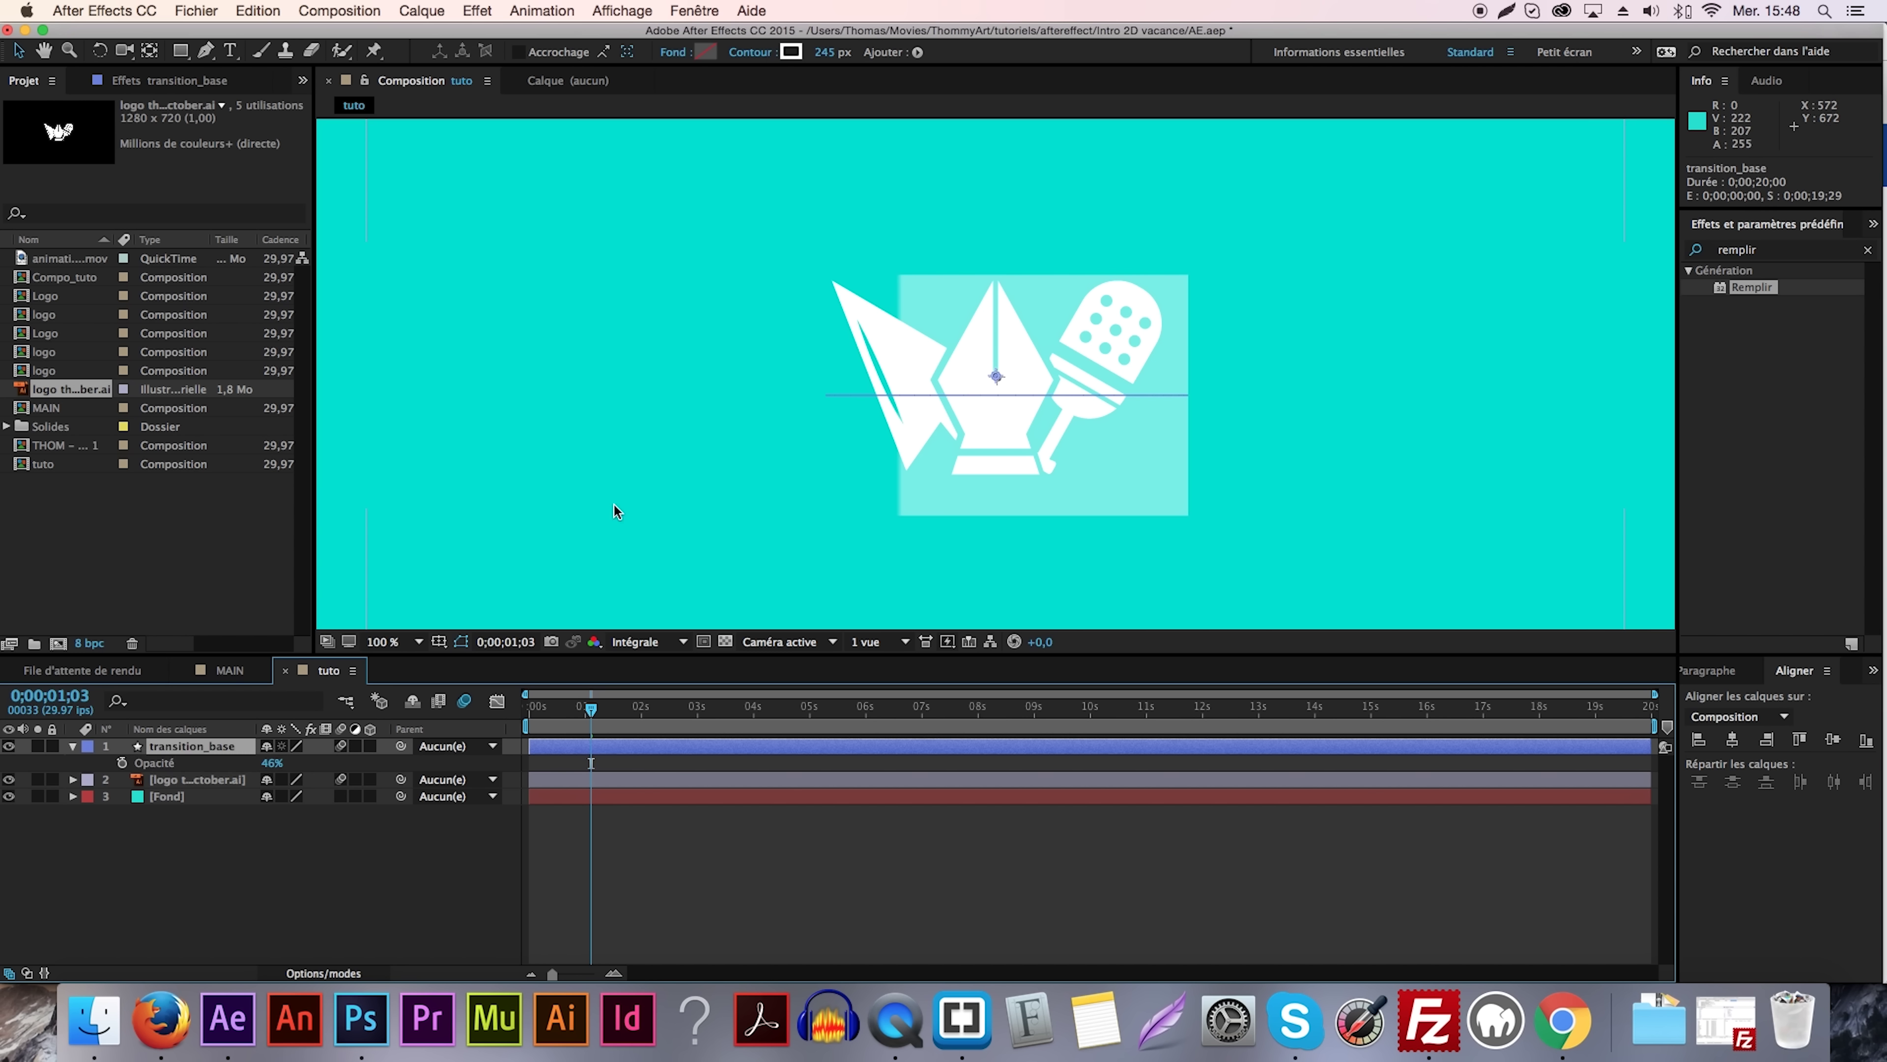
pyautogui.click(606, 709)
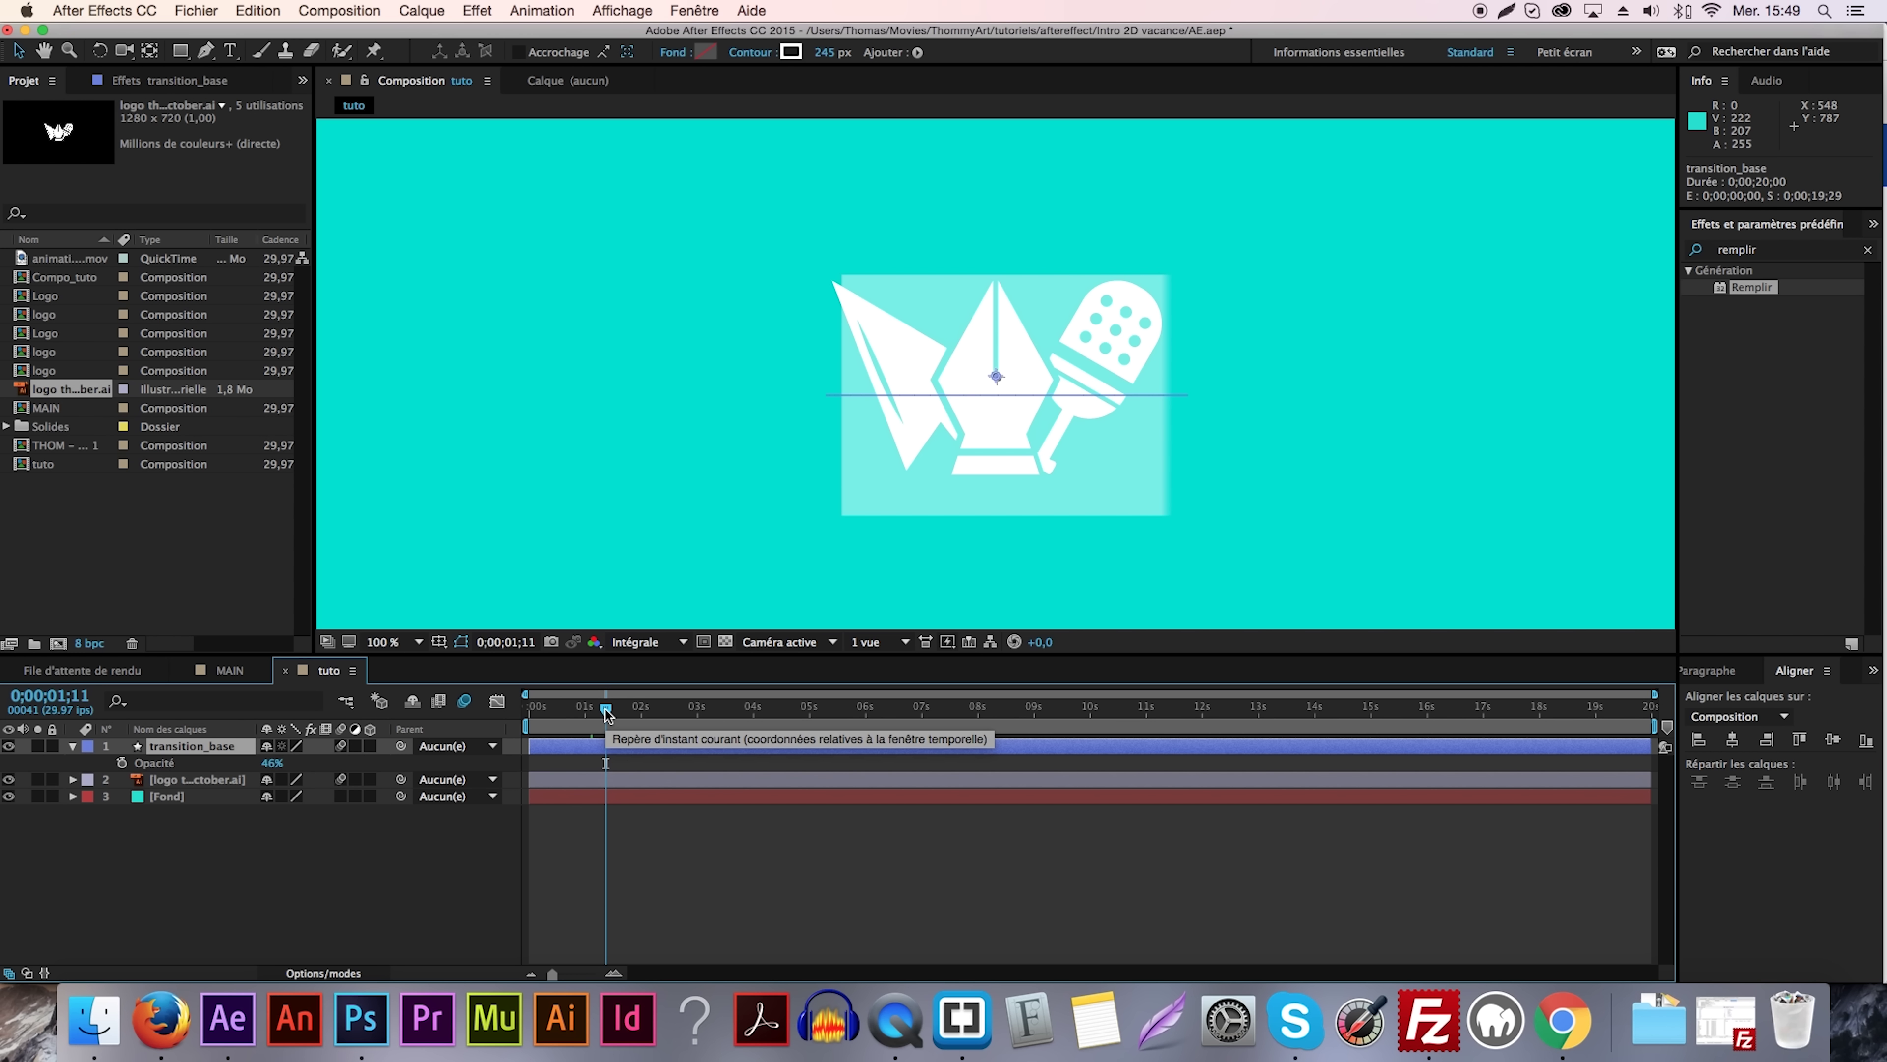
pyautogui.moveTo(1012, 455); pyautogui.dragTo(1017, 447)
pyautogui.press('super+z')
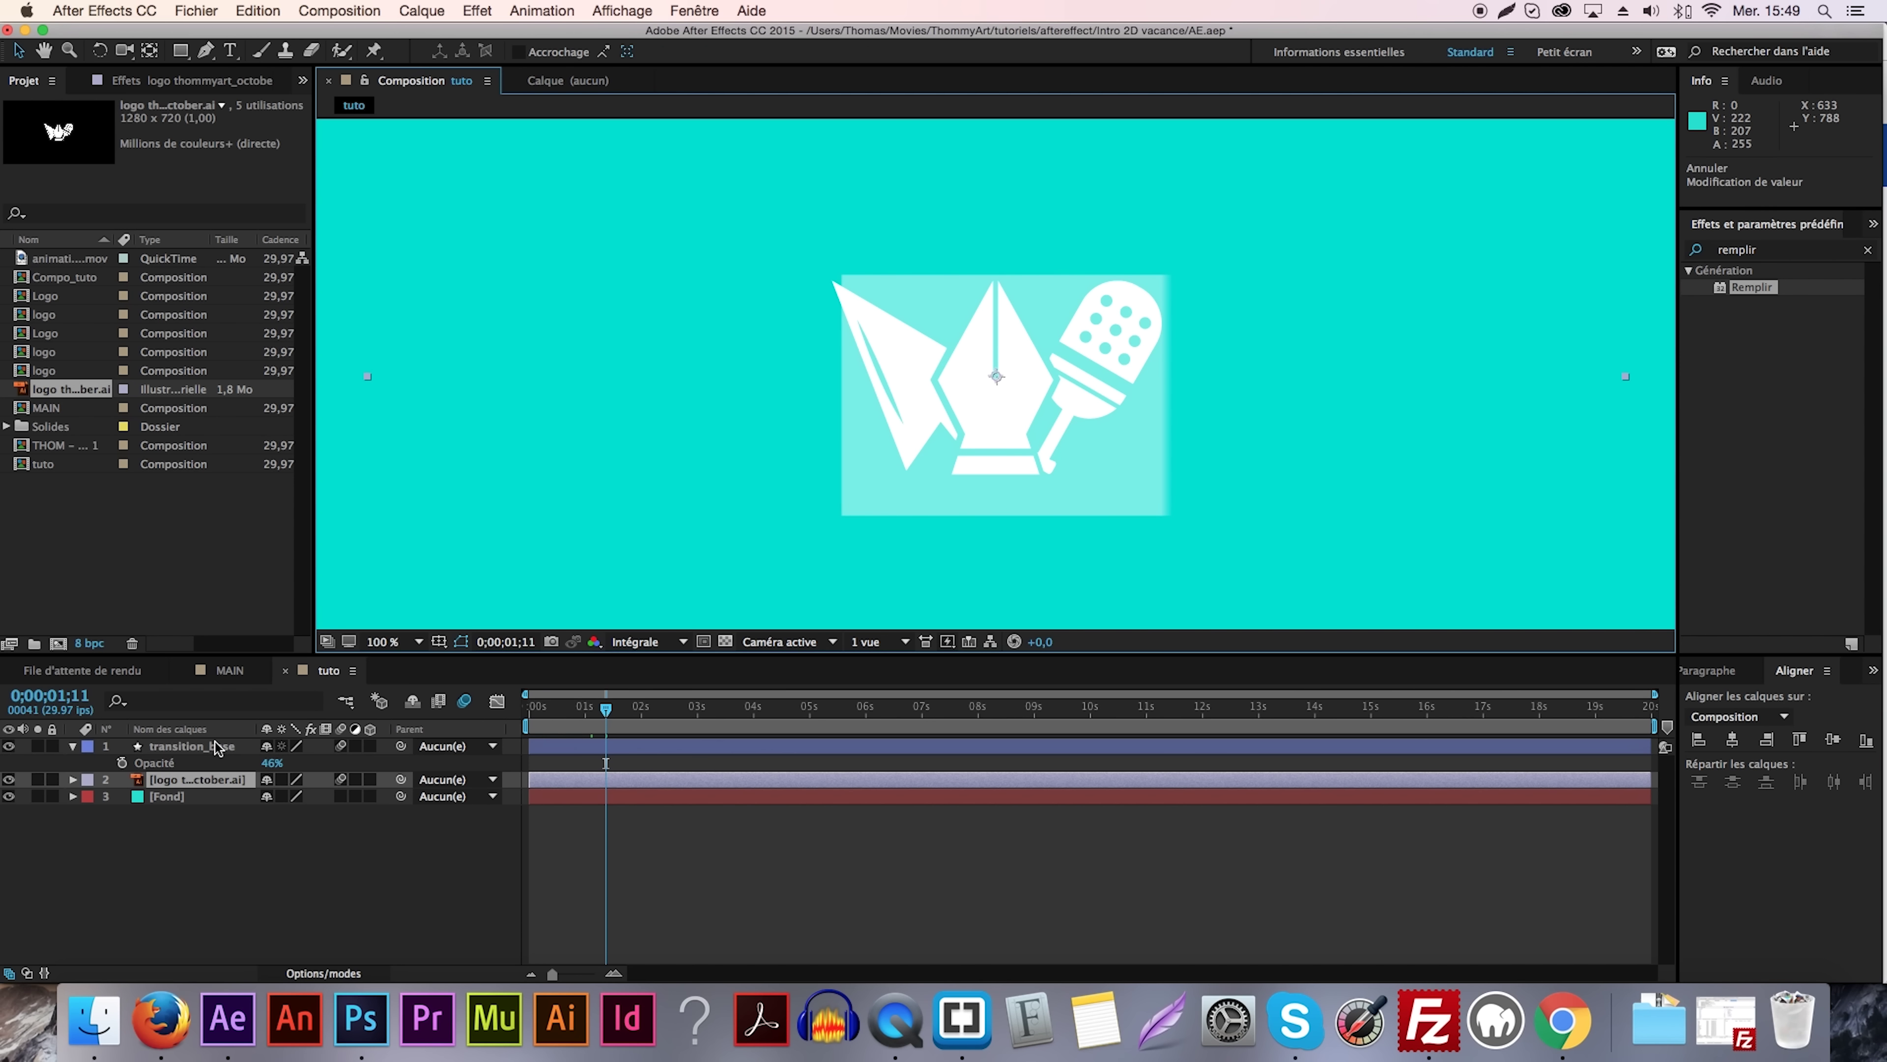
pyautogui.click(1015, 428)
pyautogui.moveTo(997, 377); pyautogui.dragTo(997, 363)
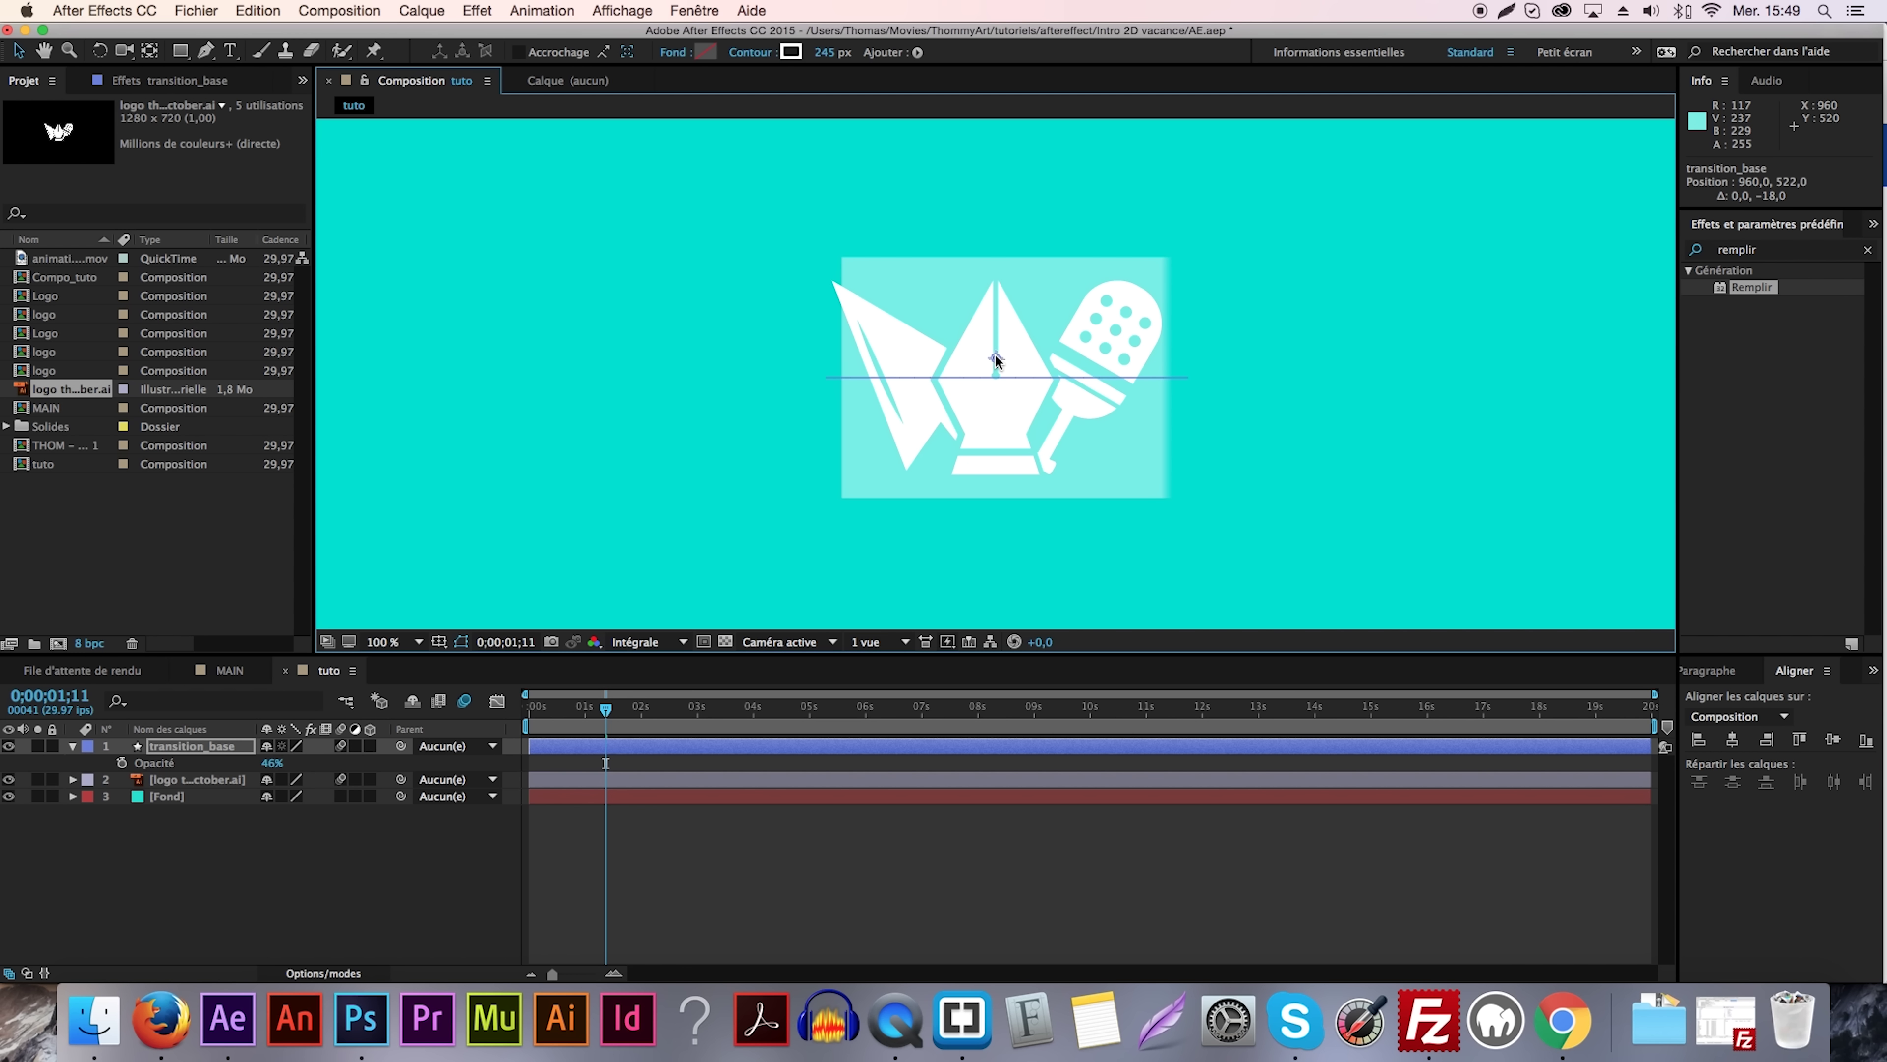
pyautogui.moveTo(997, 356); pyautogui.dragTo(991, 355)
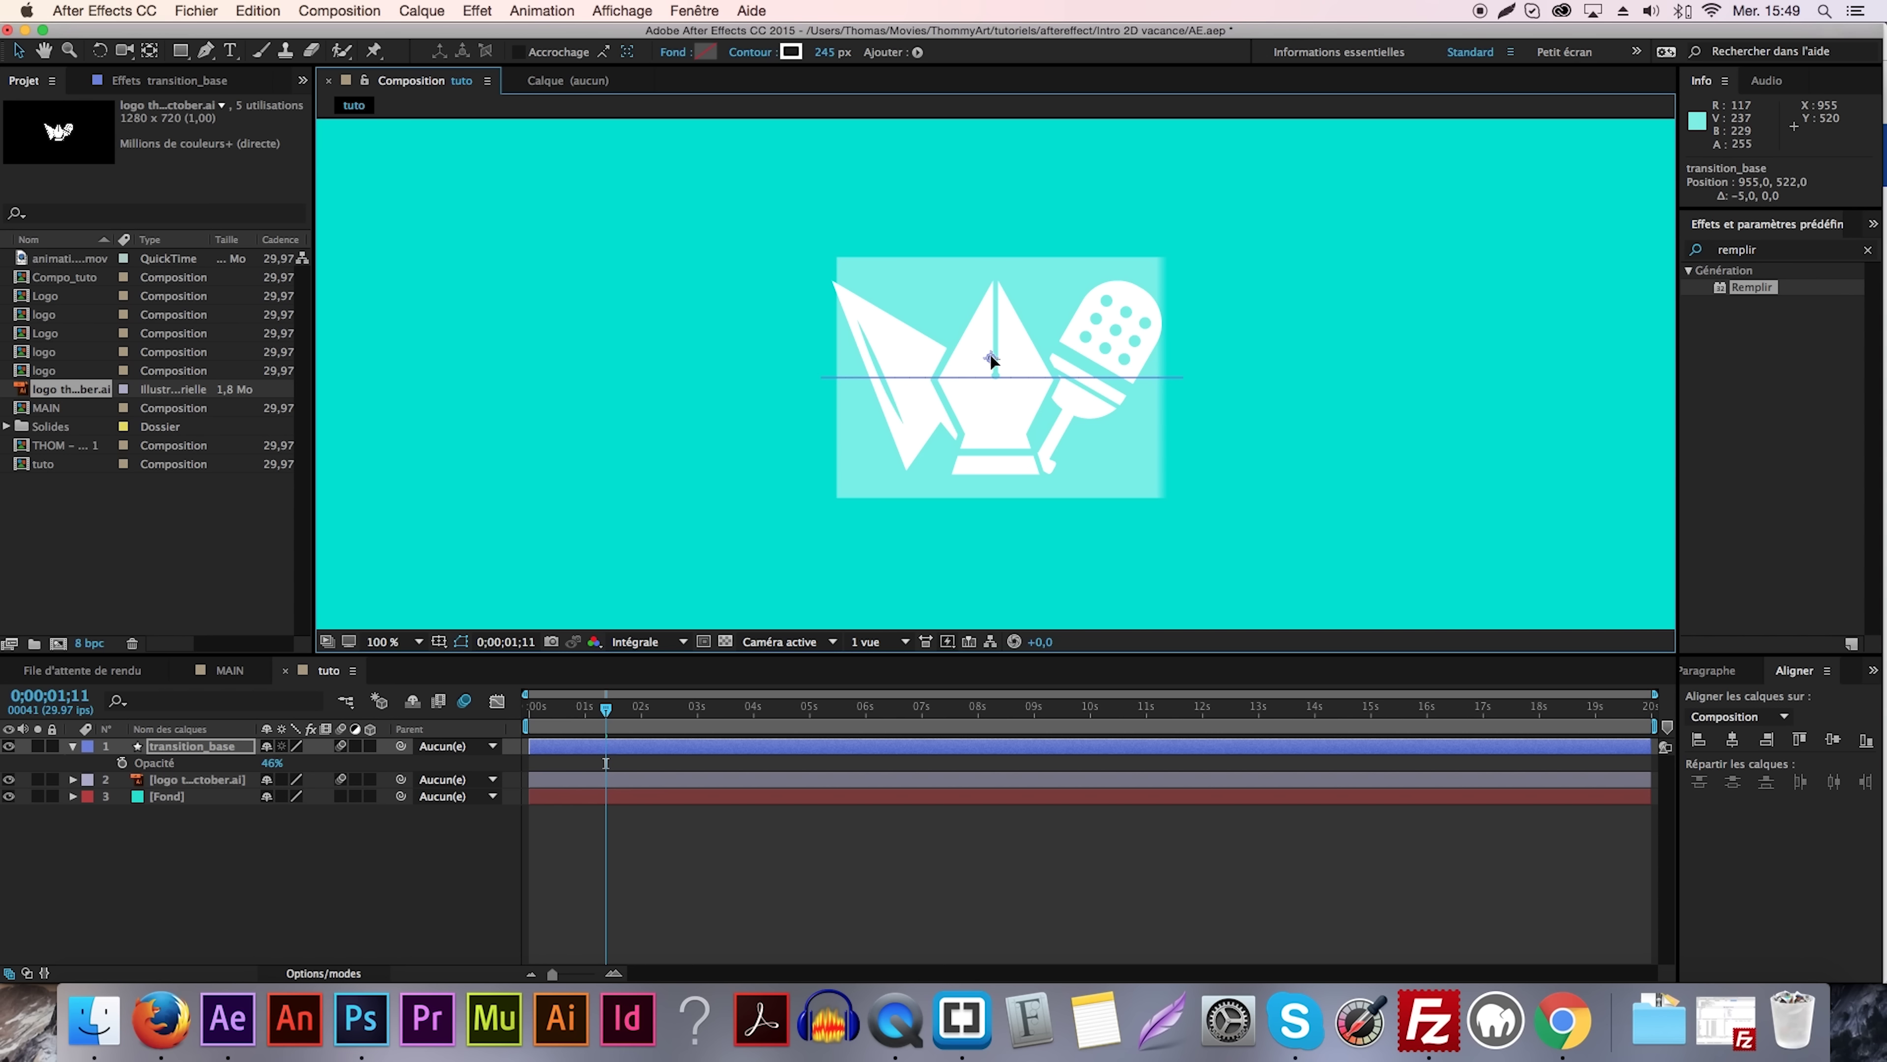
pyautogui.moveTo(992, 354); pyautogui.dragTo(990, 354)
pyautogui.moveTo(610, 707); pyautogui.dragTo(608, 711)
pyautogui.press('super+s')
# Restore the transition_base layer's opacity to 100% and collapse its properties.
pyautogui.click(272, 761)
pyautogui.write('99')
pyautogui.press('Return')
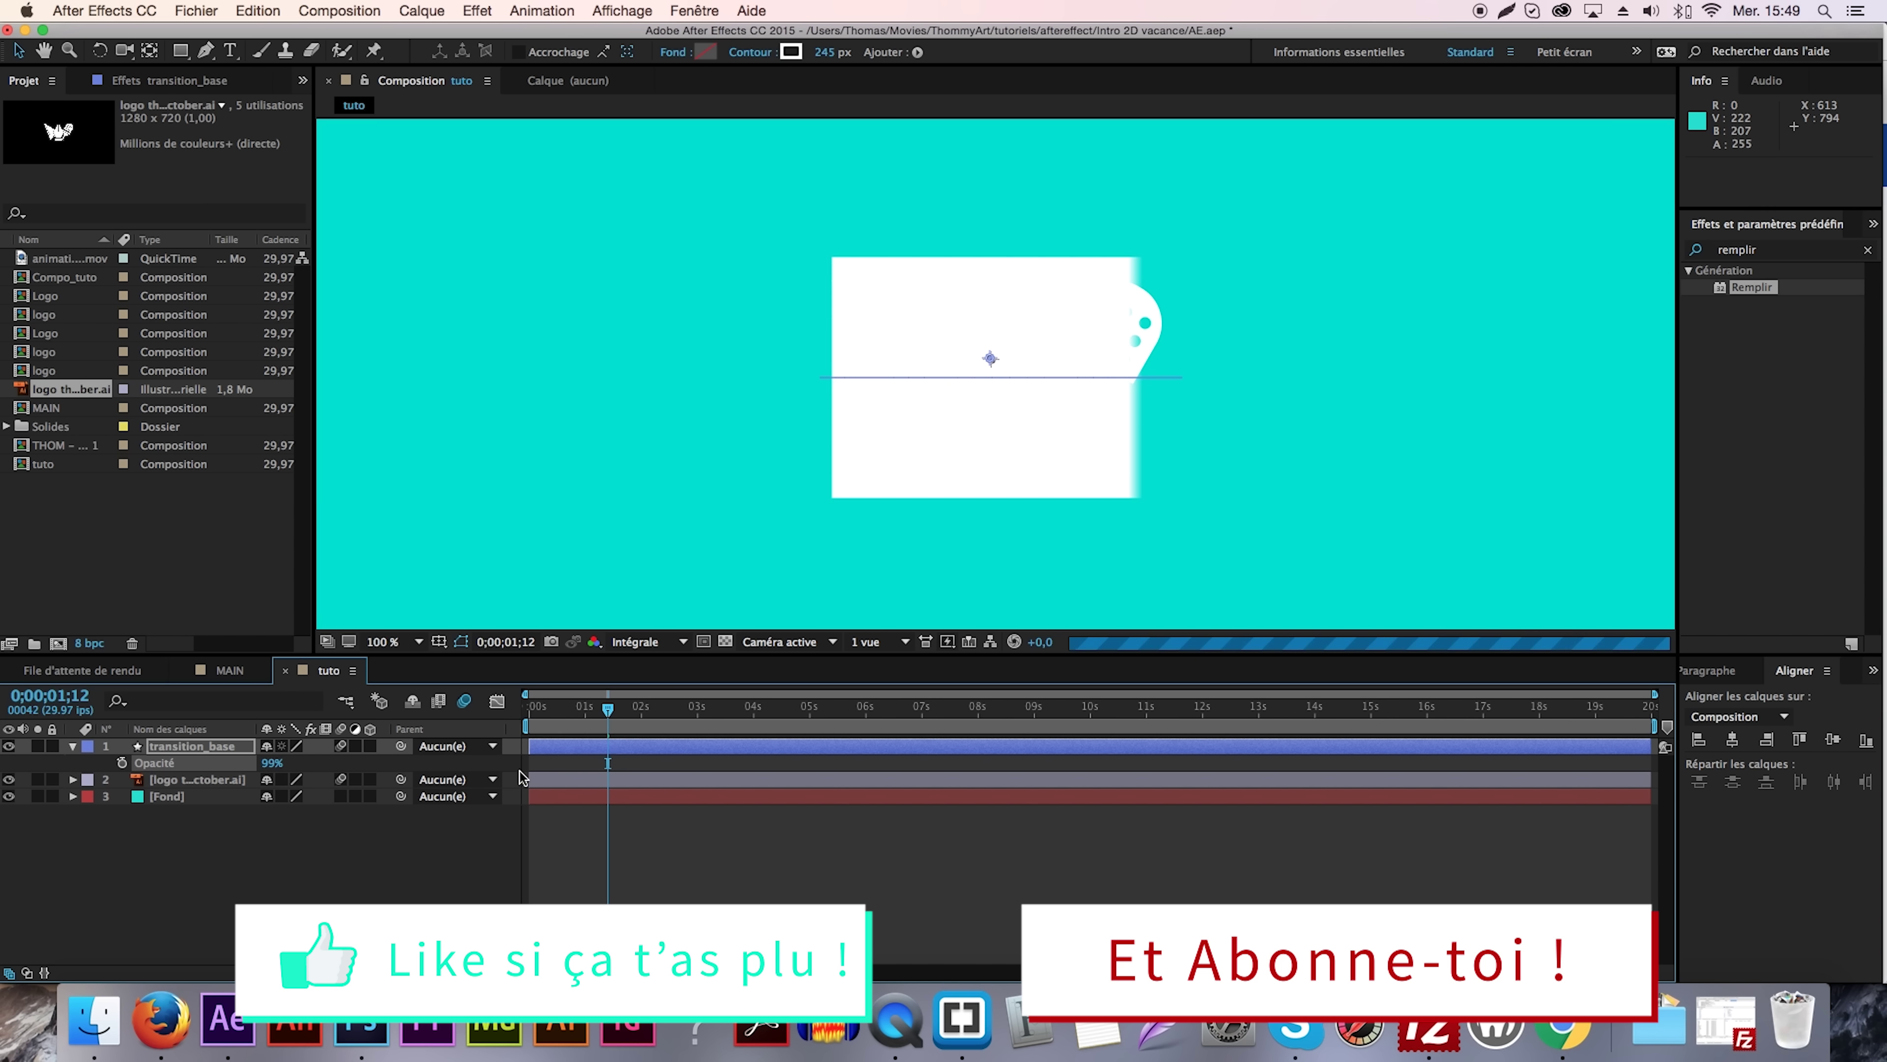
pyautogui.click(416, 856)
pyautogui.moveTo(272, 763); pyautogui.dragTo(450, 765)
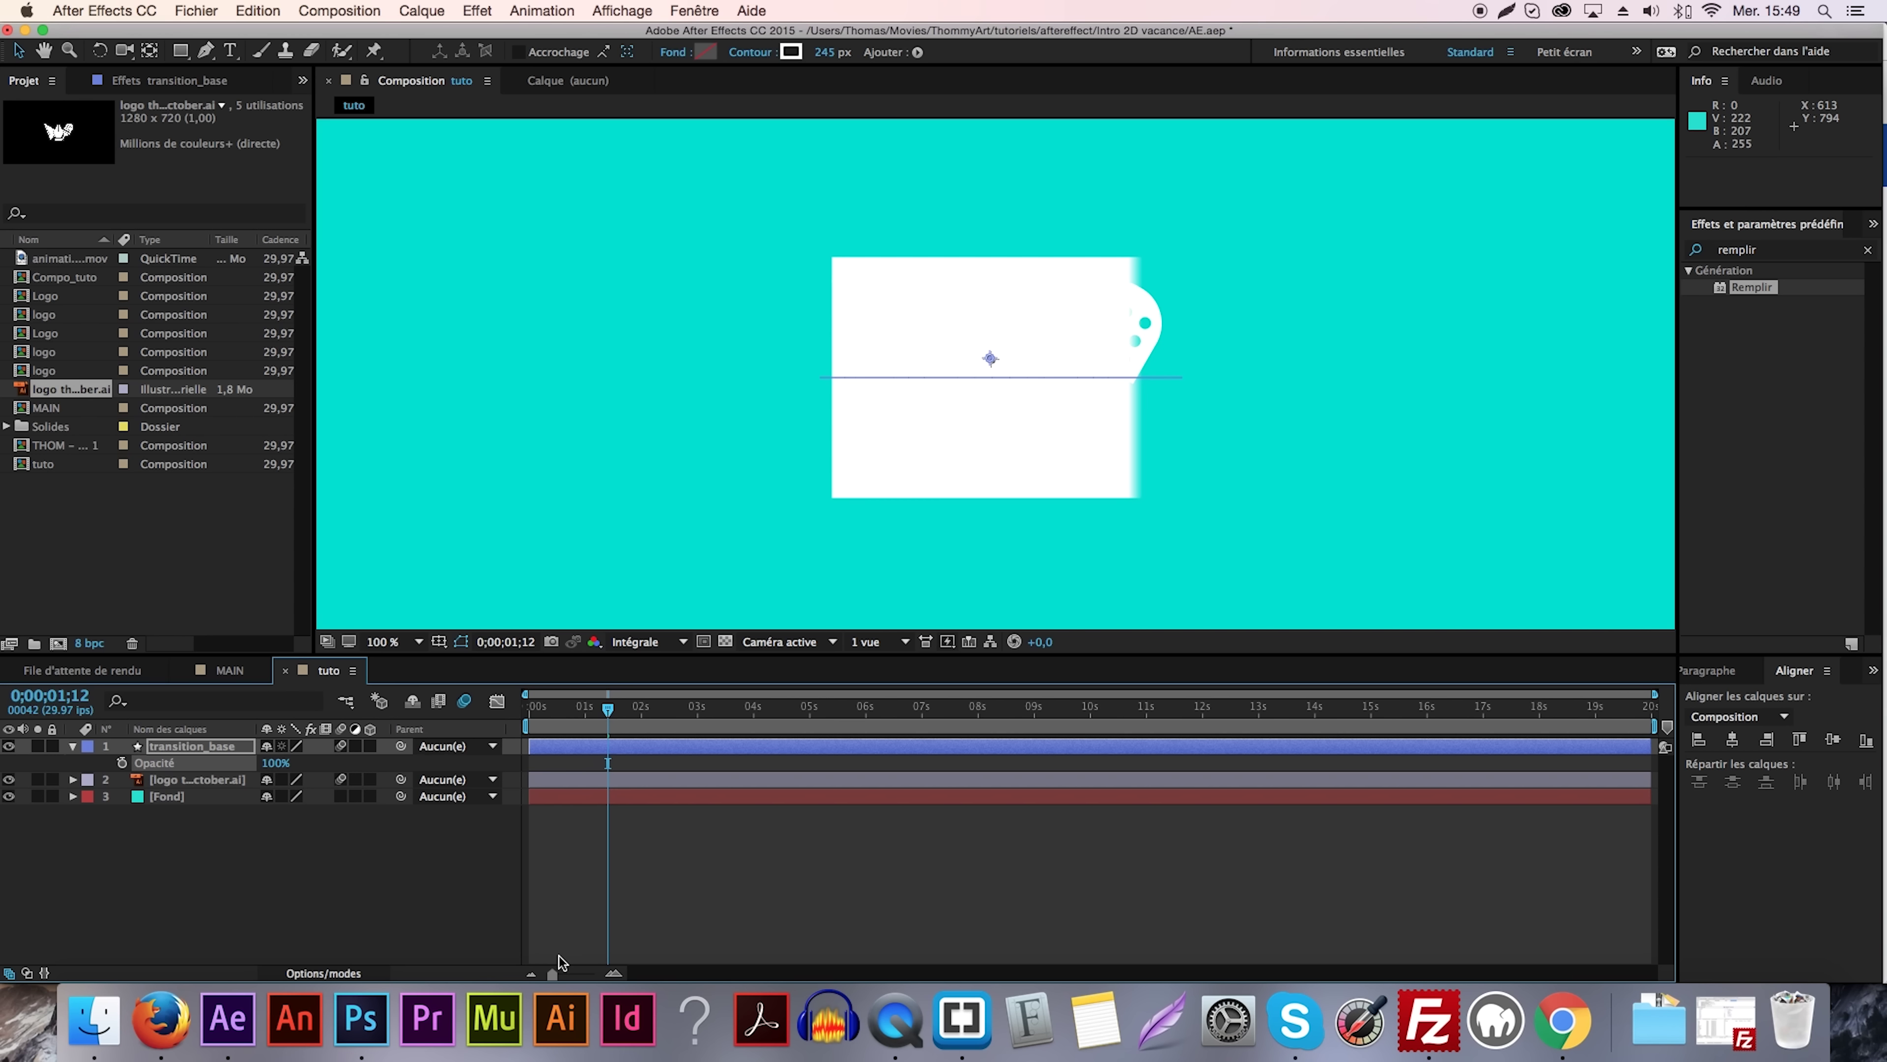
pyautogui.click(72, 746)
pyautogui.click(196, 847)
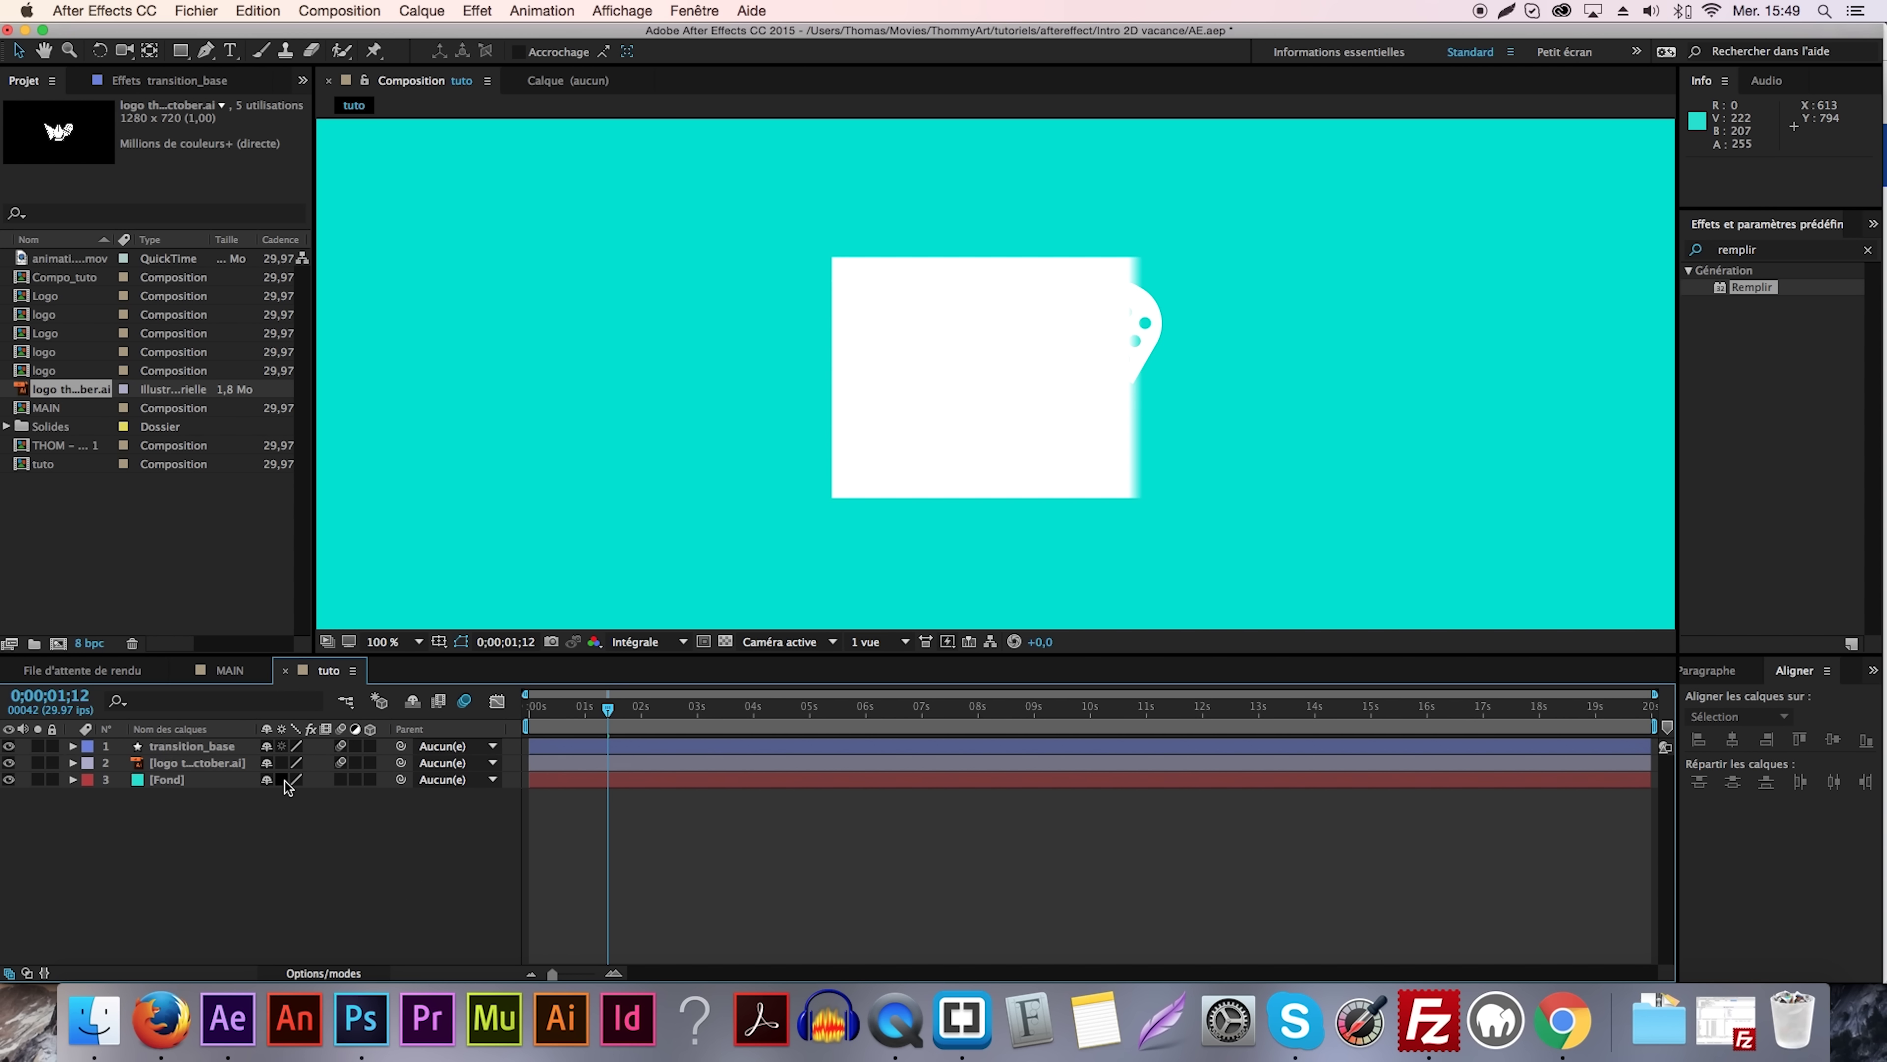
# Rename the Illustrator logo layer as logo_base.
pyautogui.click(227, 766)
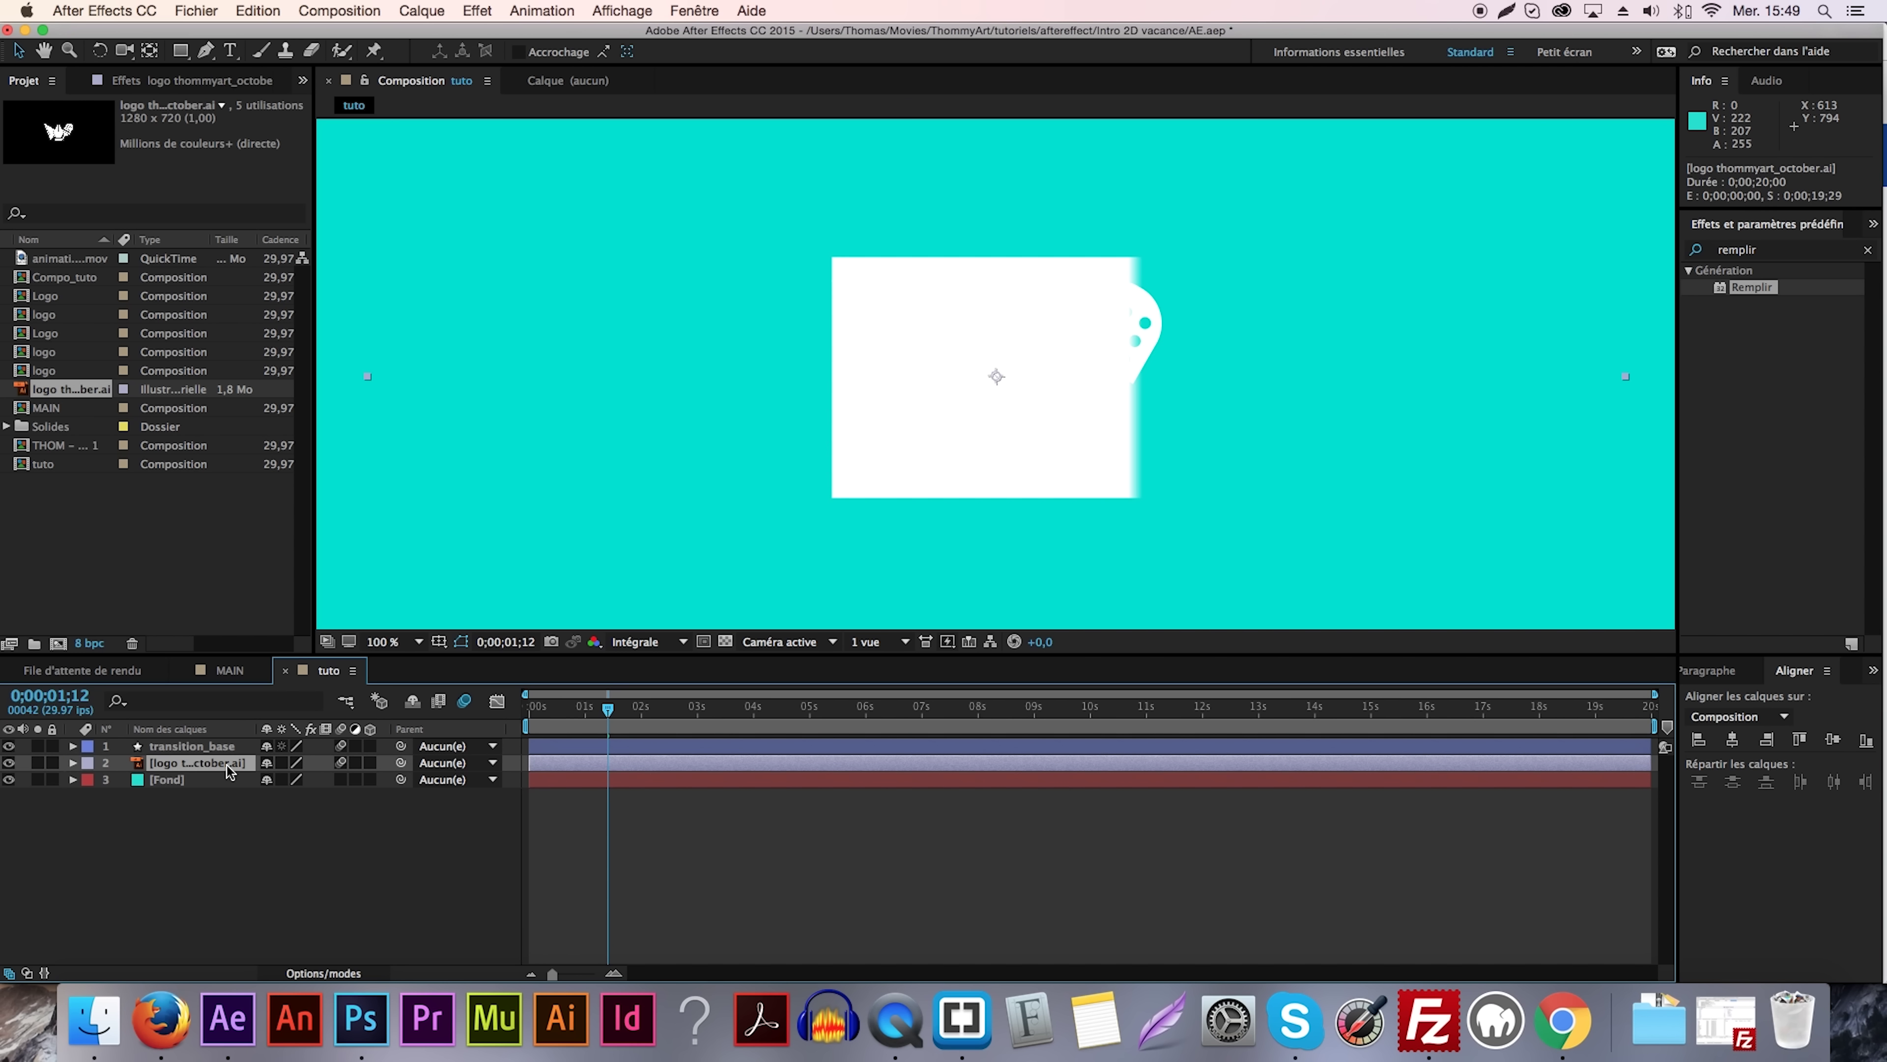
pyautogui.press('Return')
pyautogui.write('logo_base')
pyautogui.press('Return')
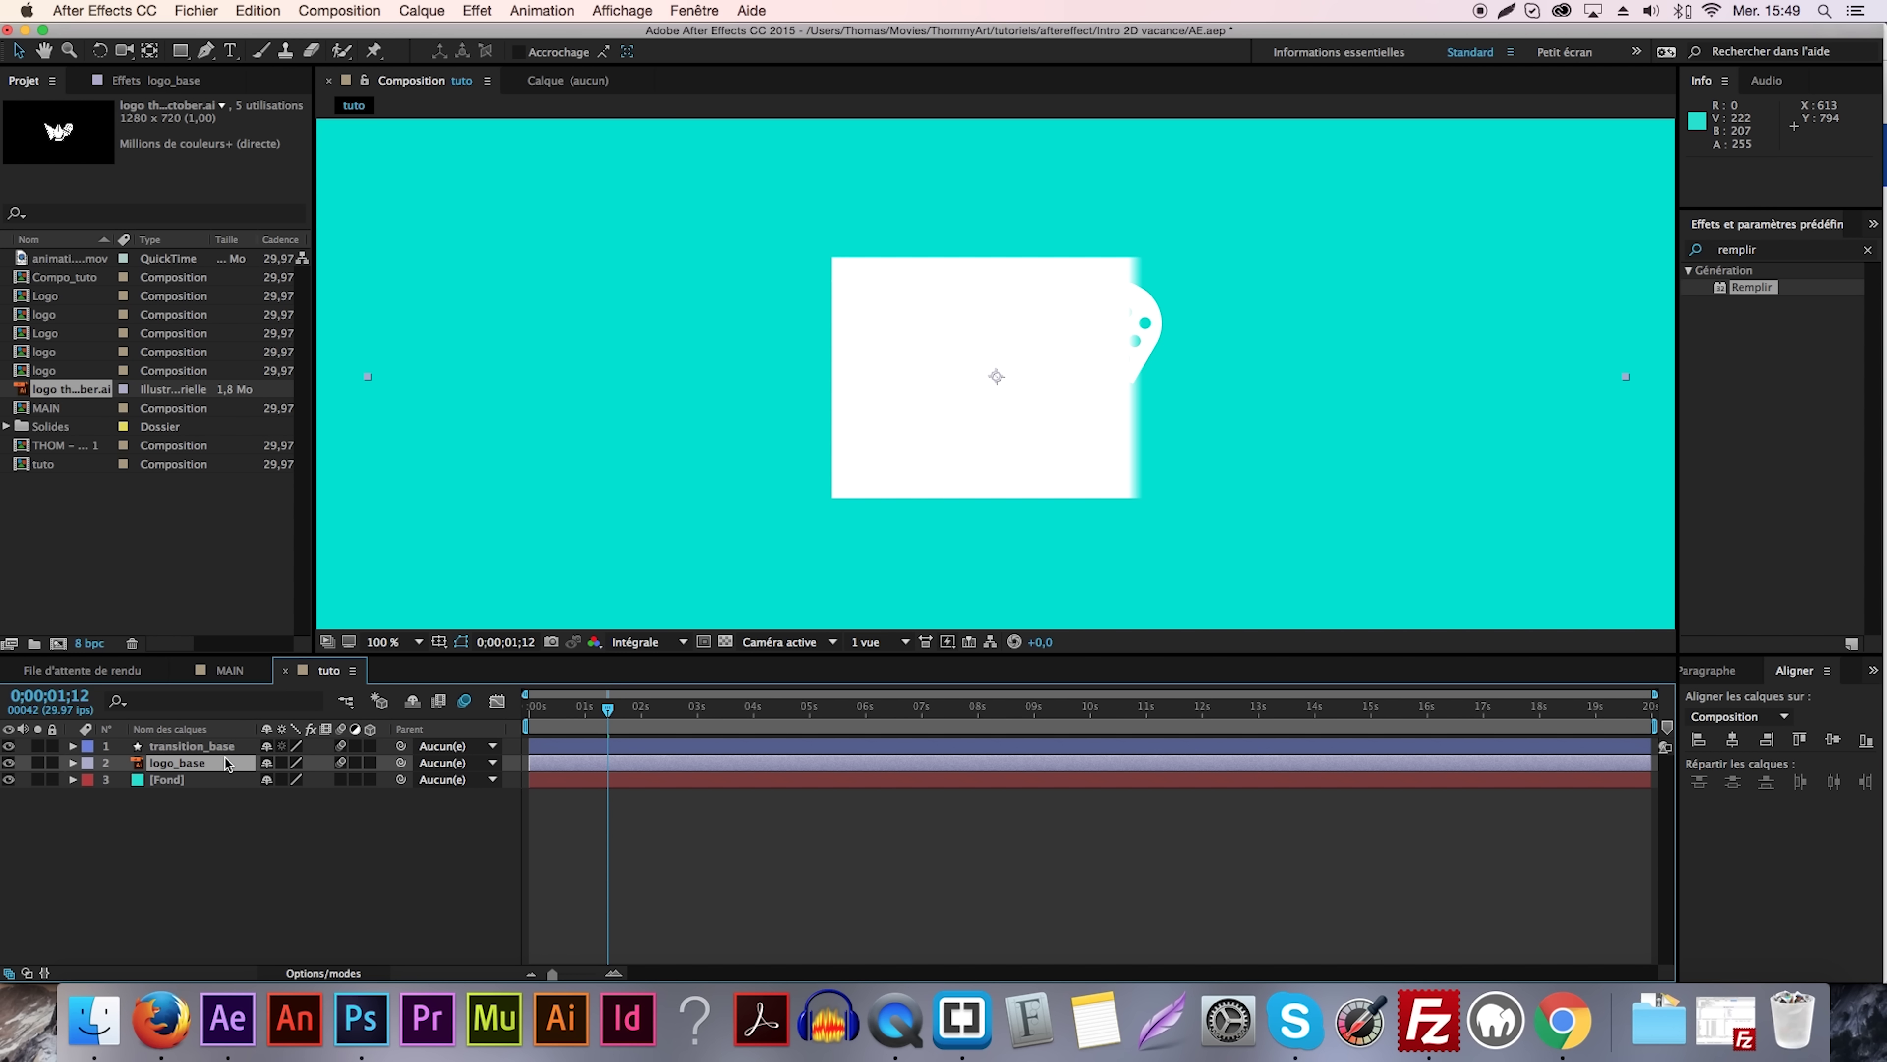
# Duplicate logo_base, place the copy above transition_base and rename it logo_creusé.
pyautogui.press('super+d')
pyautogui.moveTo(222, 761); pyautogui.dragTo(219, 745)
pyautogui.press('Return')
pyautogui.press('Right')
pyautogui.press('BackSpace')
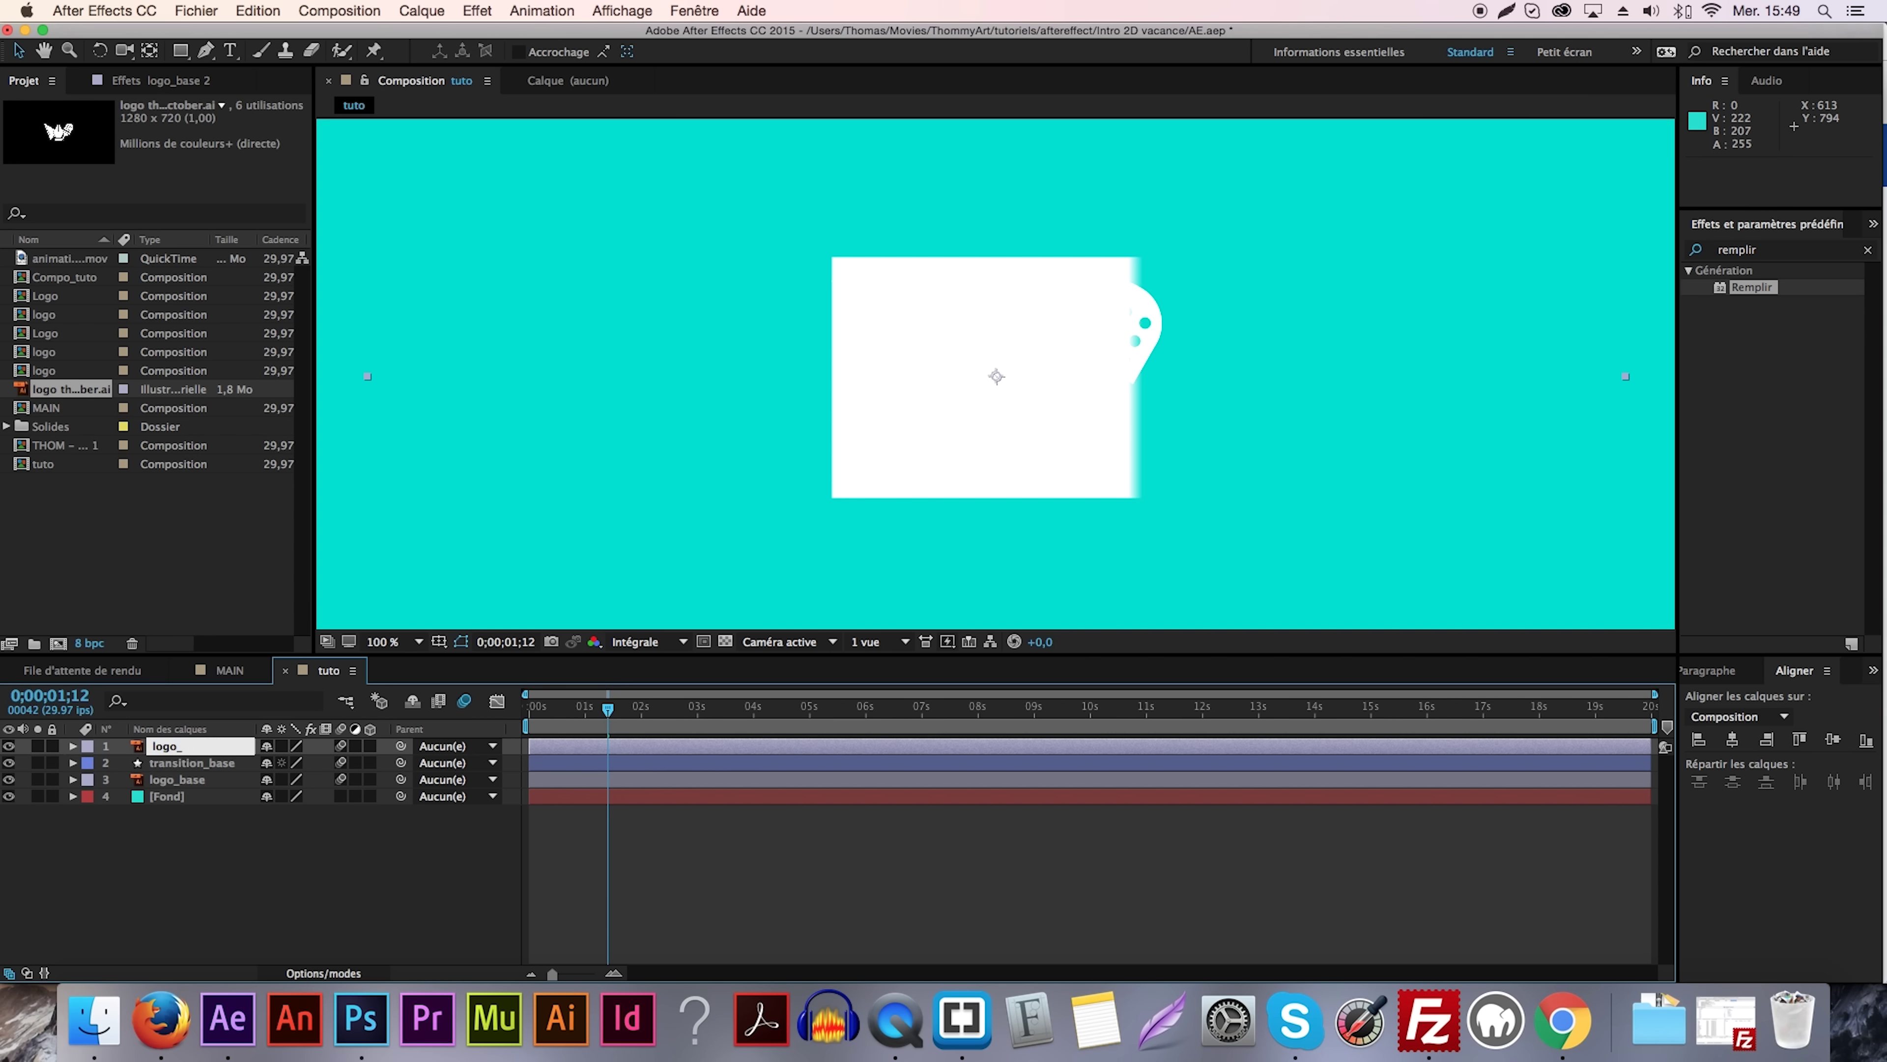
pyautogui.write('creusé')
pyautogui.press('Return')
# Duplicate the transition_base layer and rename the copy transition_creusé.
pyautogui.click(217, 763)
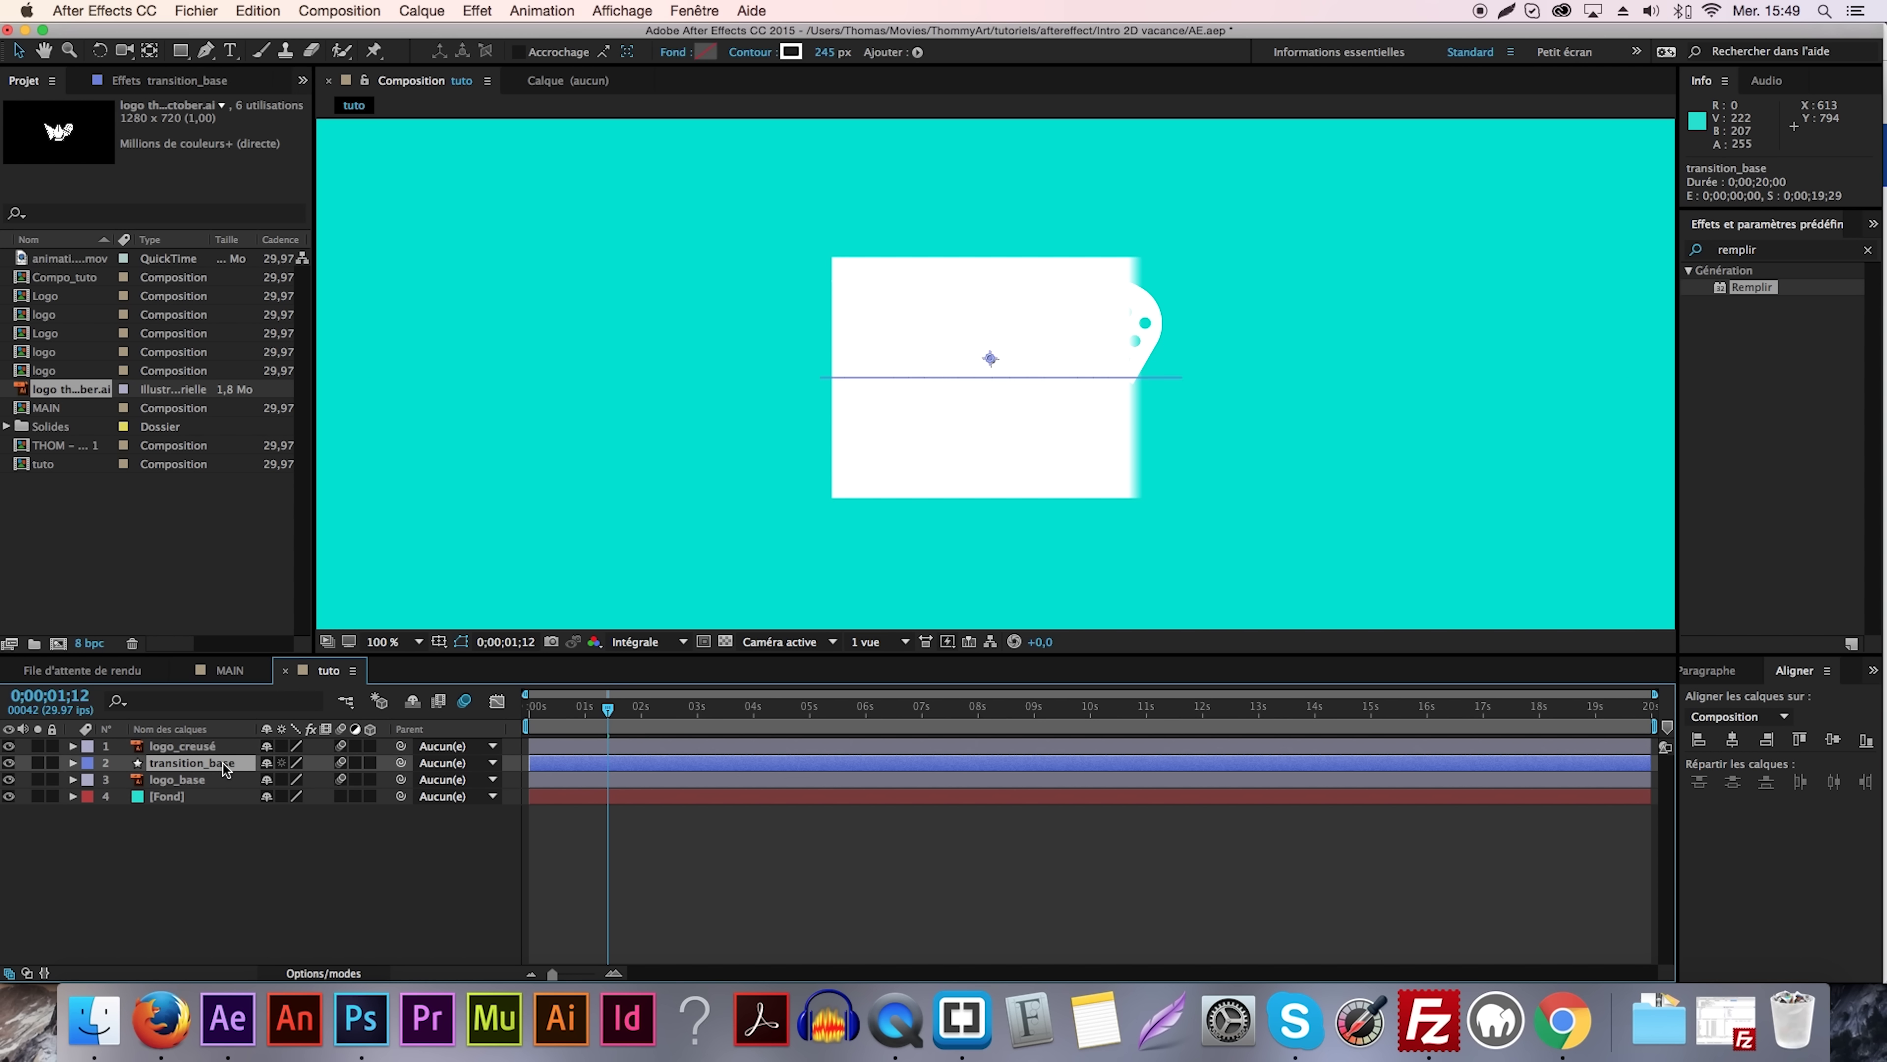
pyautogui.press('super+d')
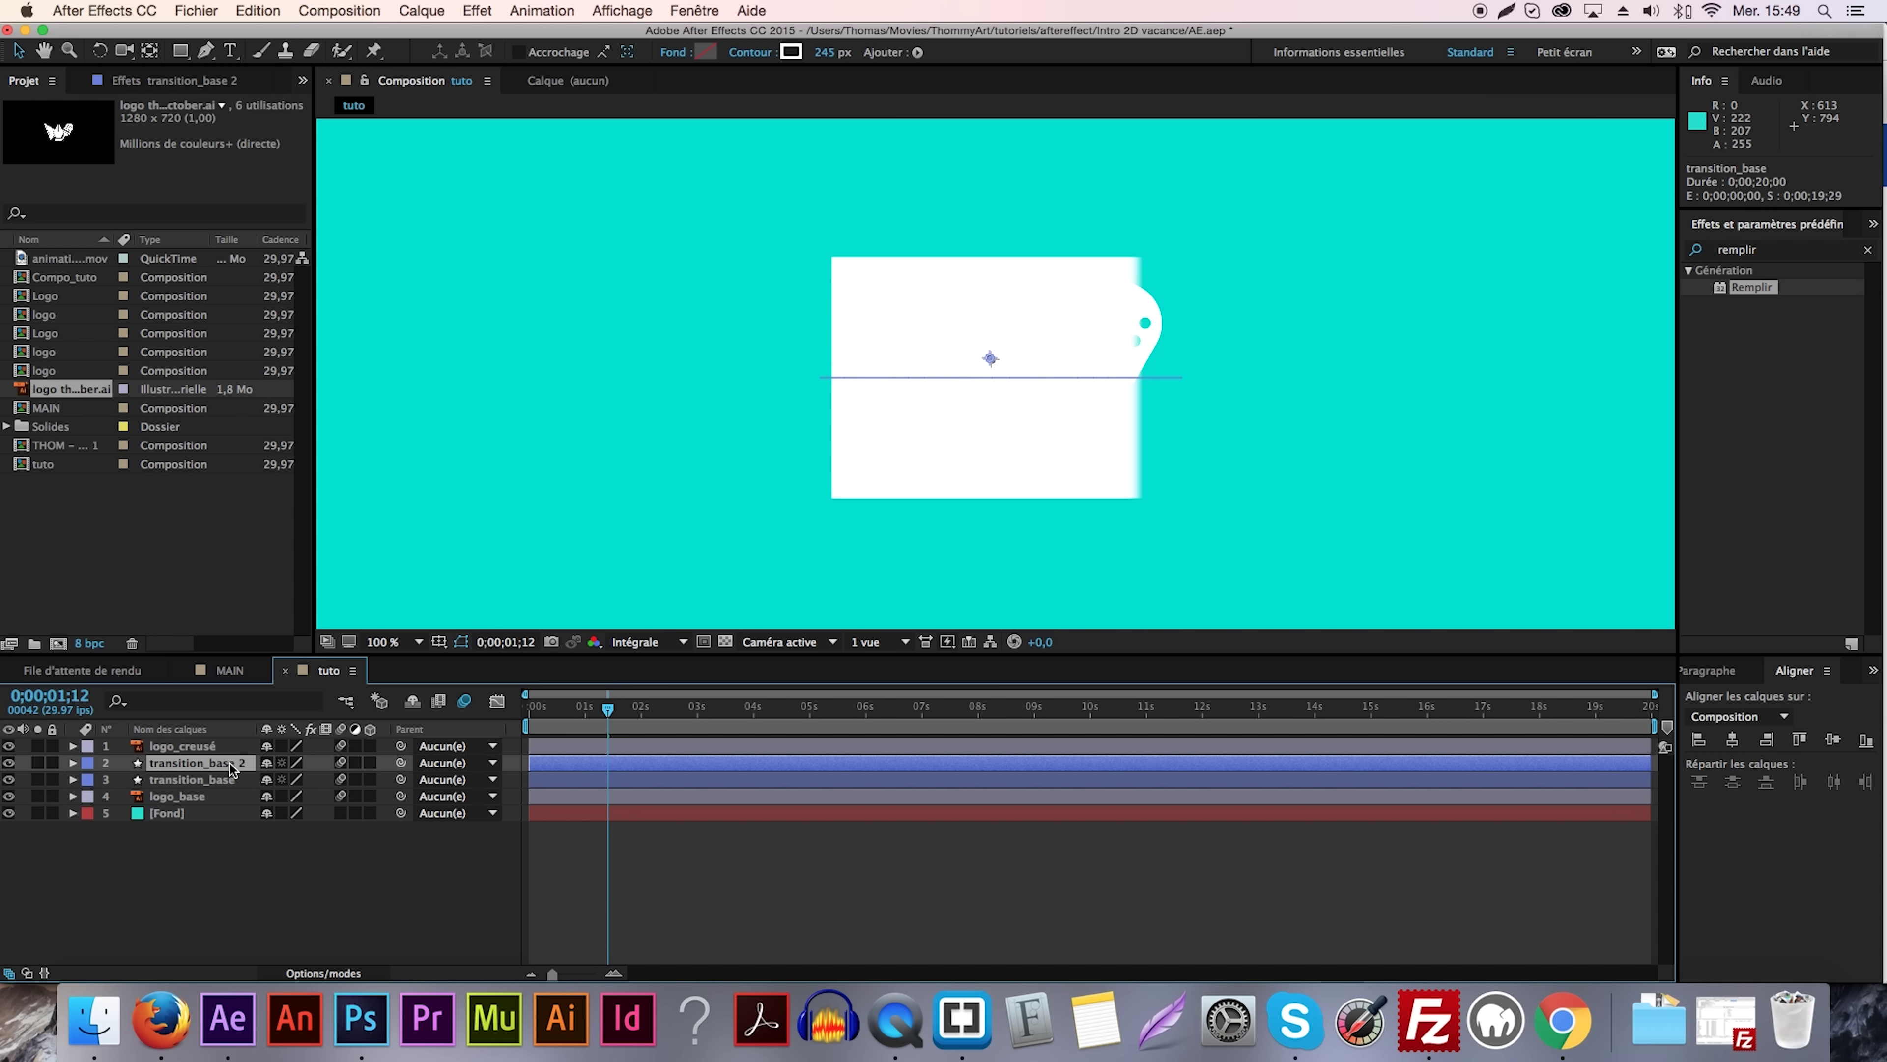
pyautogui.press('Return')
pyautogui.moveTo(251, 763); pyautogui.dragTo(210, 762)
pyautogui.write('creusé')
pyautogui.press('Return')
pyautogui.click(329, 885)
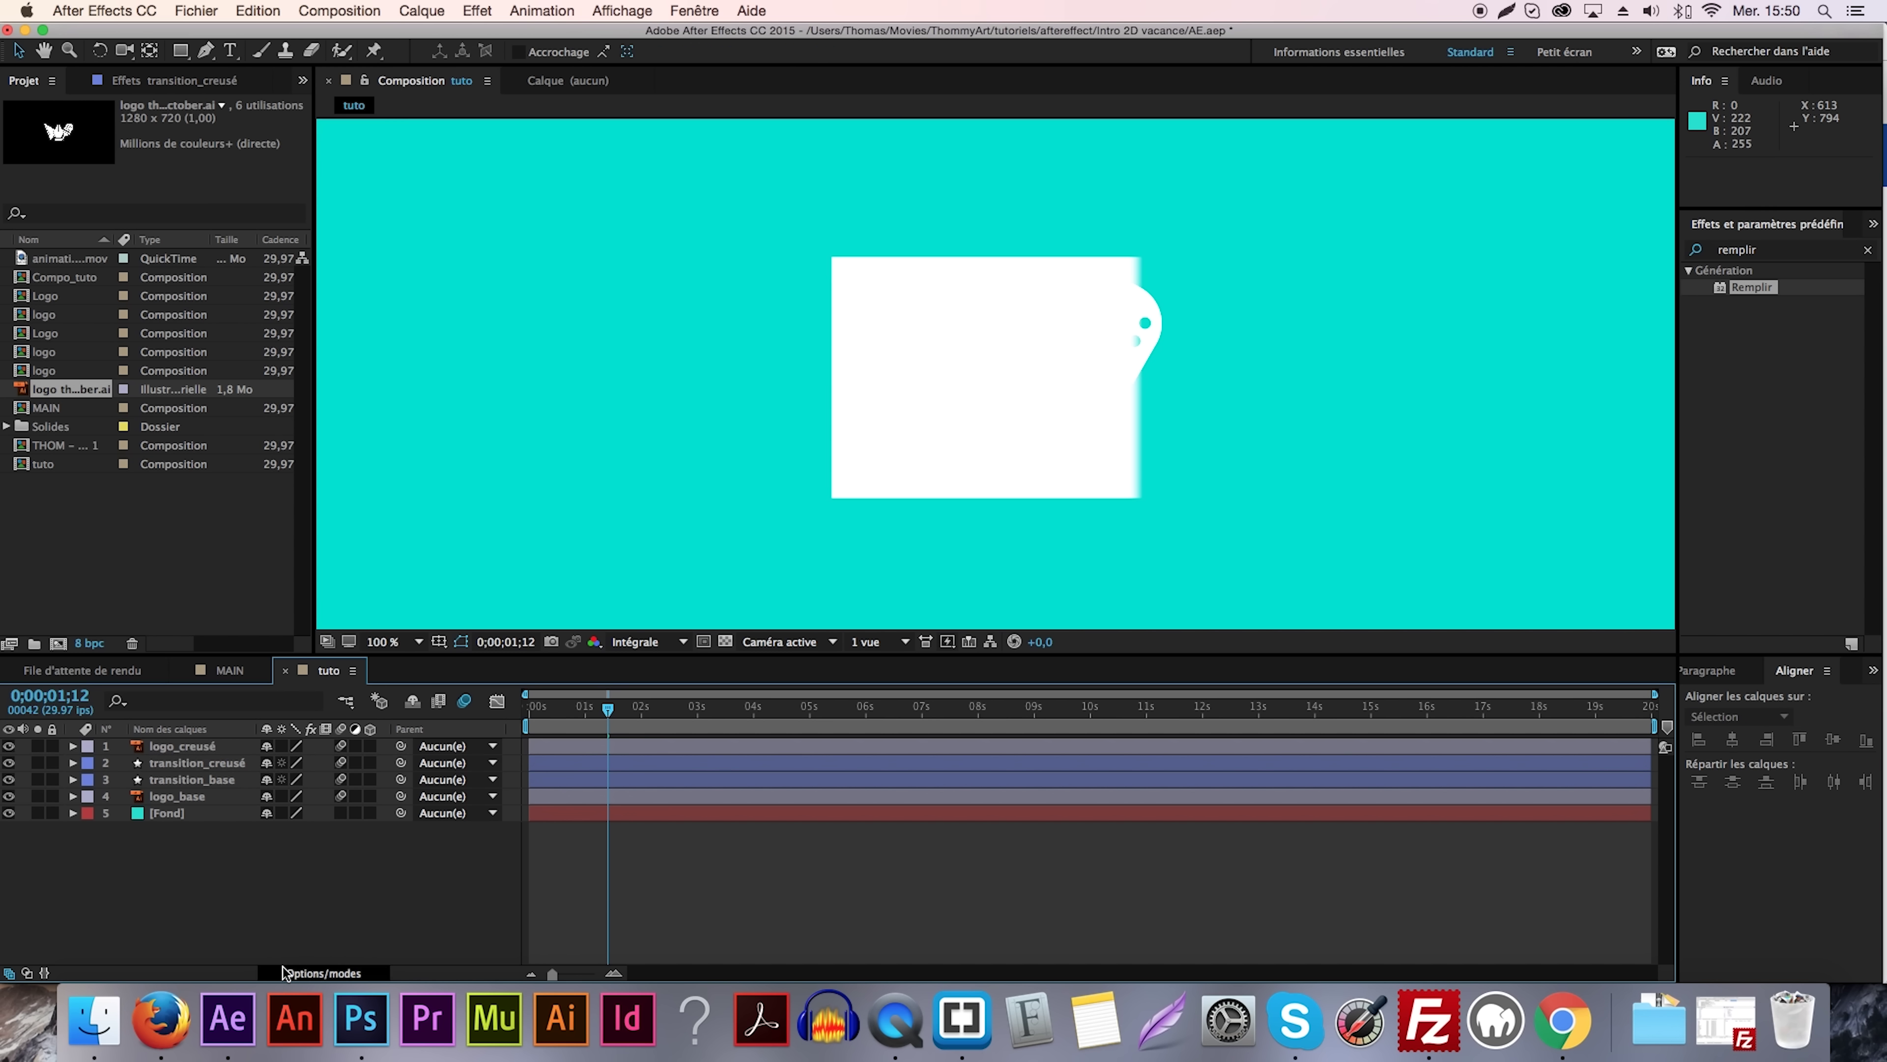
# Show the layers' track matte settings and set transition_creusé's matte to Alpha inversé logo_creusé.
pyautogui.click(346, 974)
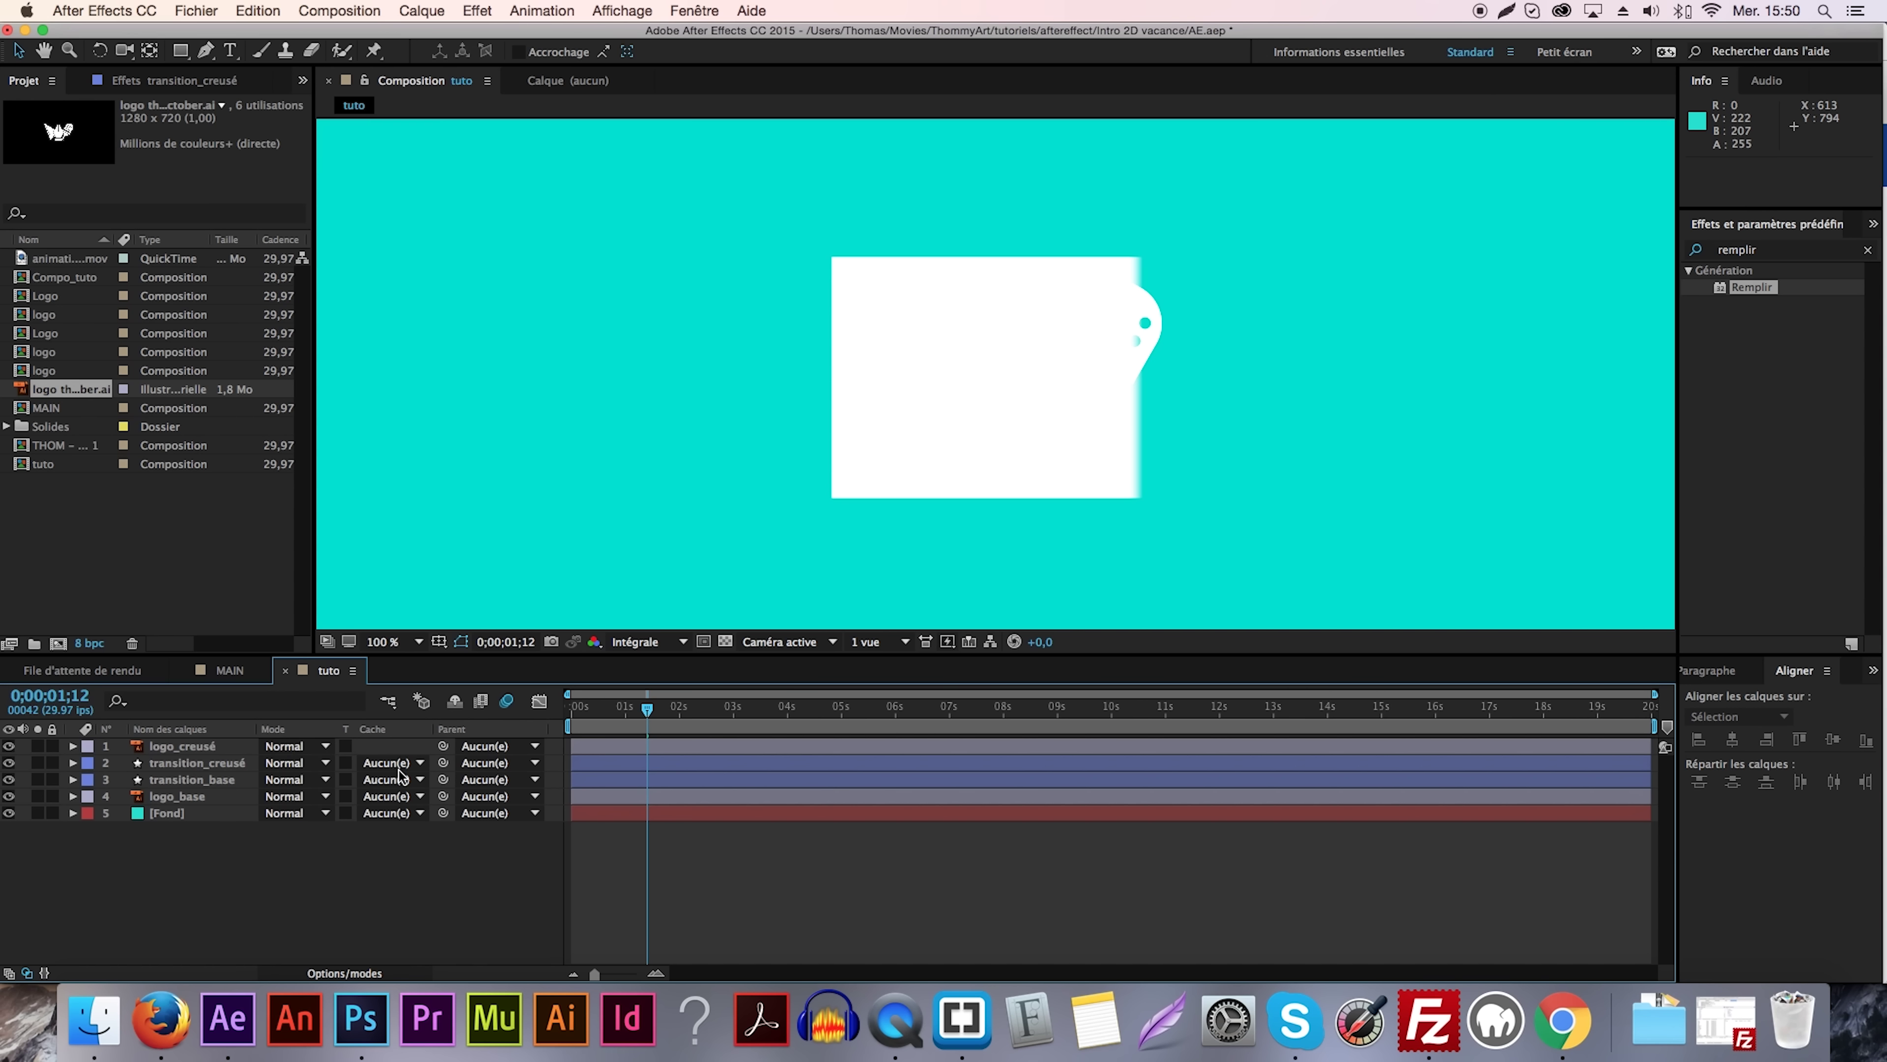
pyautogui.click(227, 781)
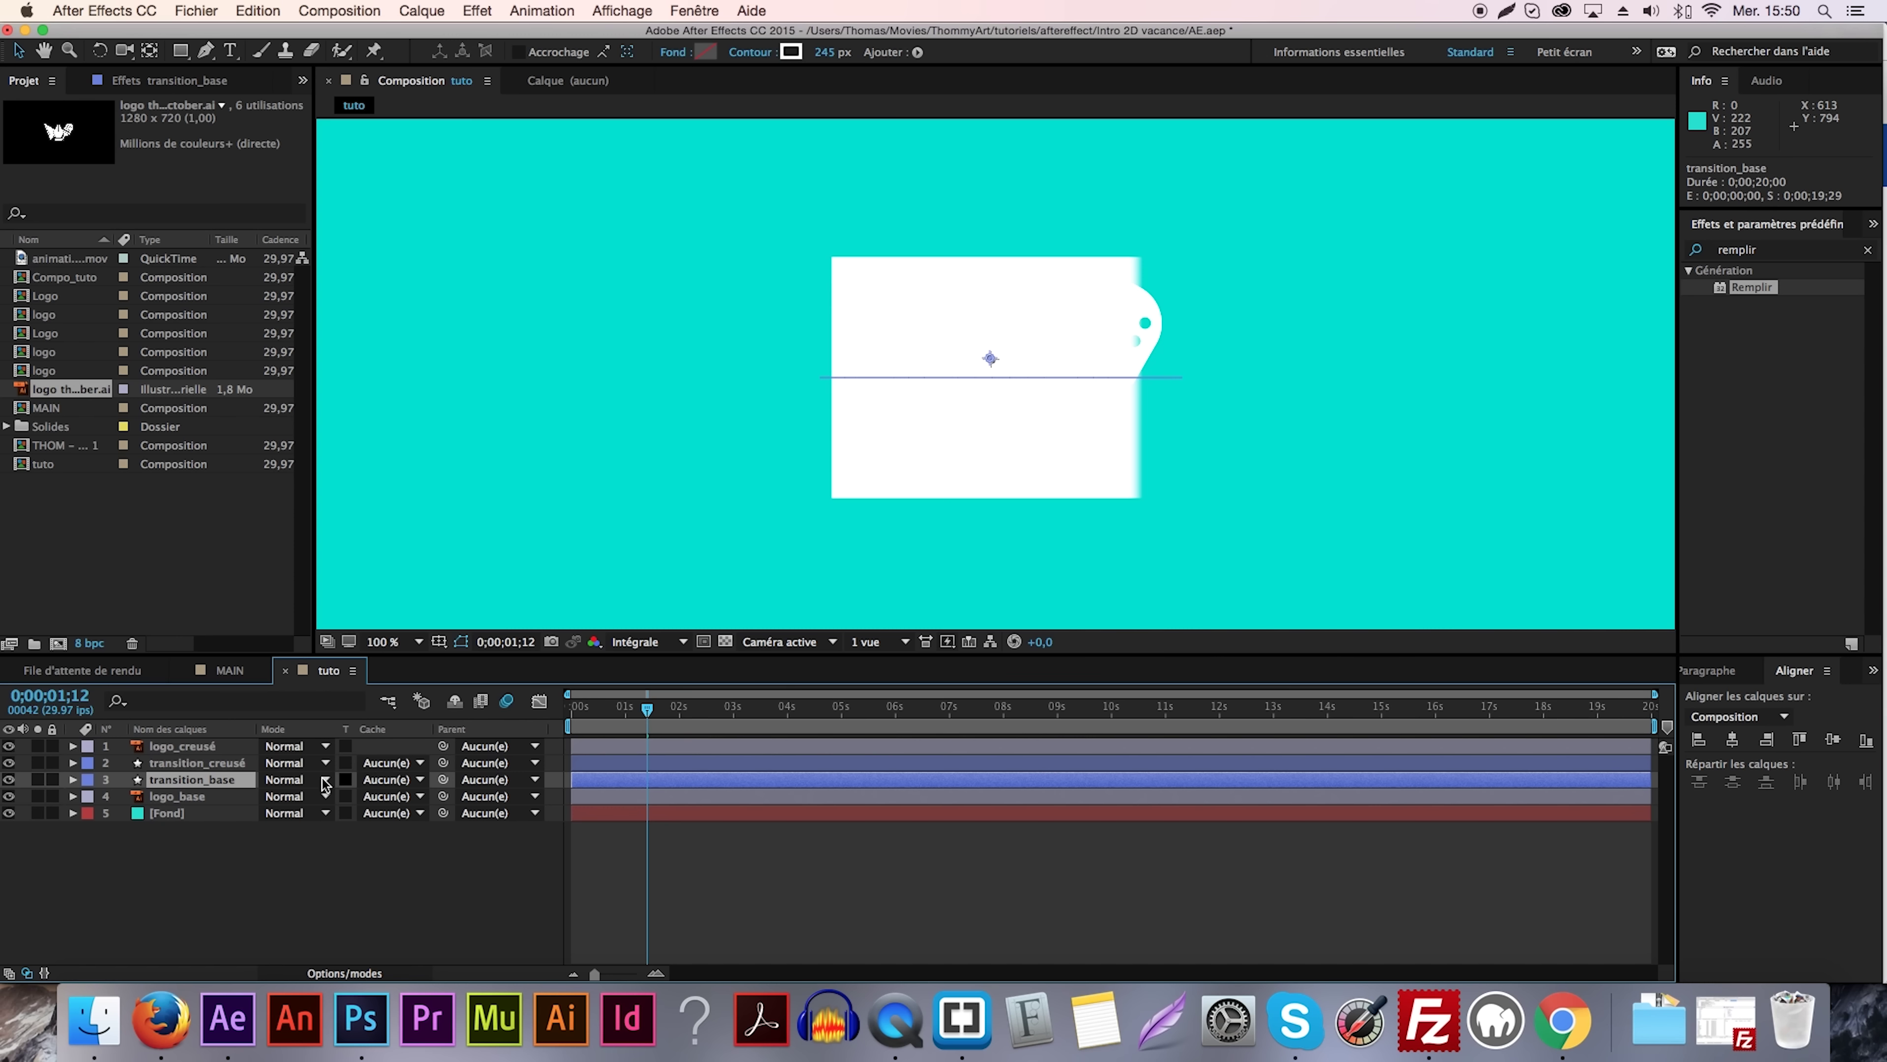
pyautogui.click(218, 764)
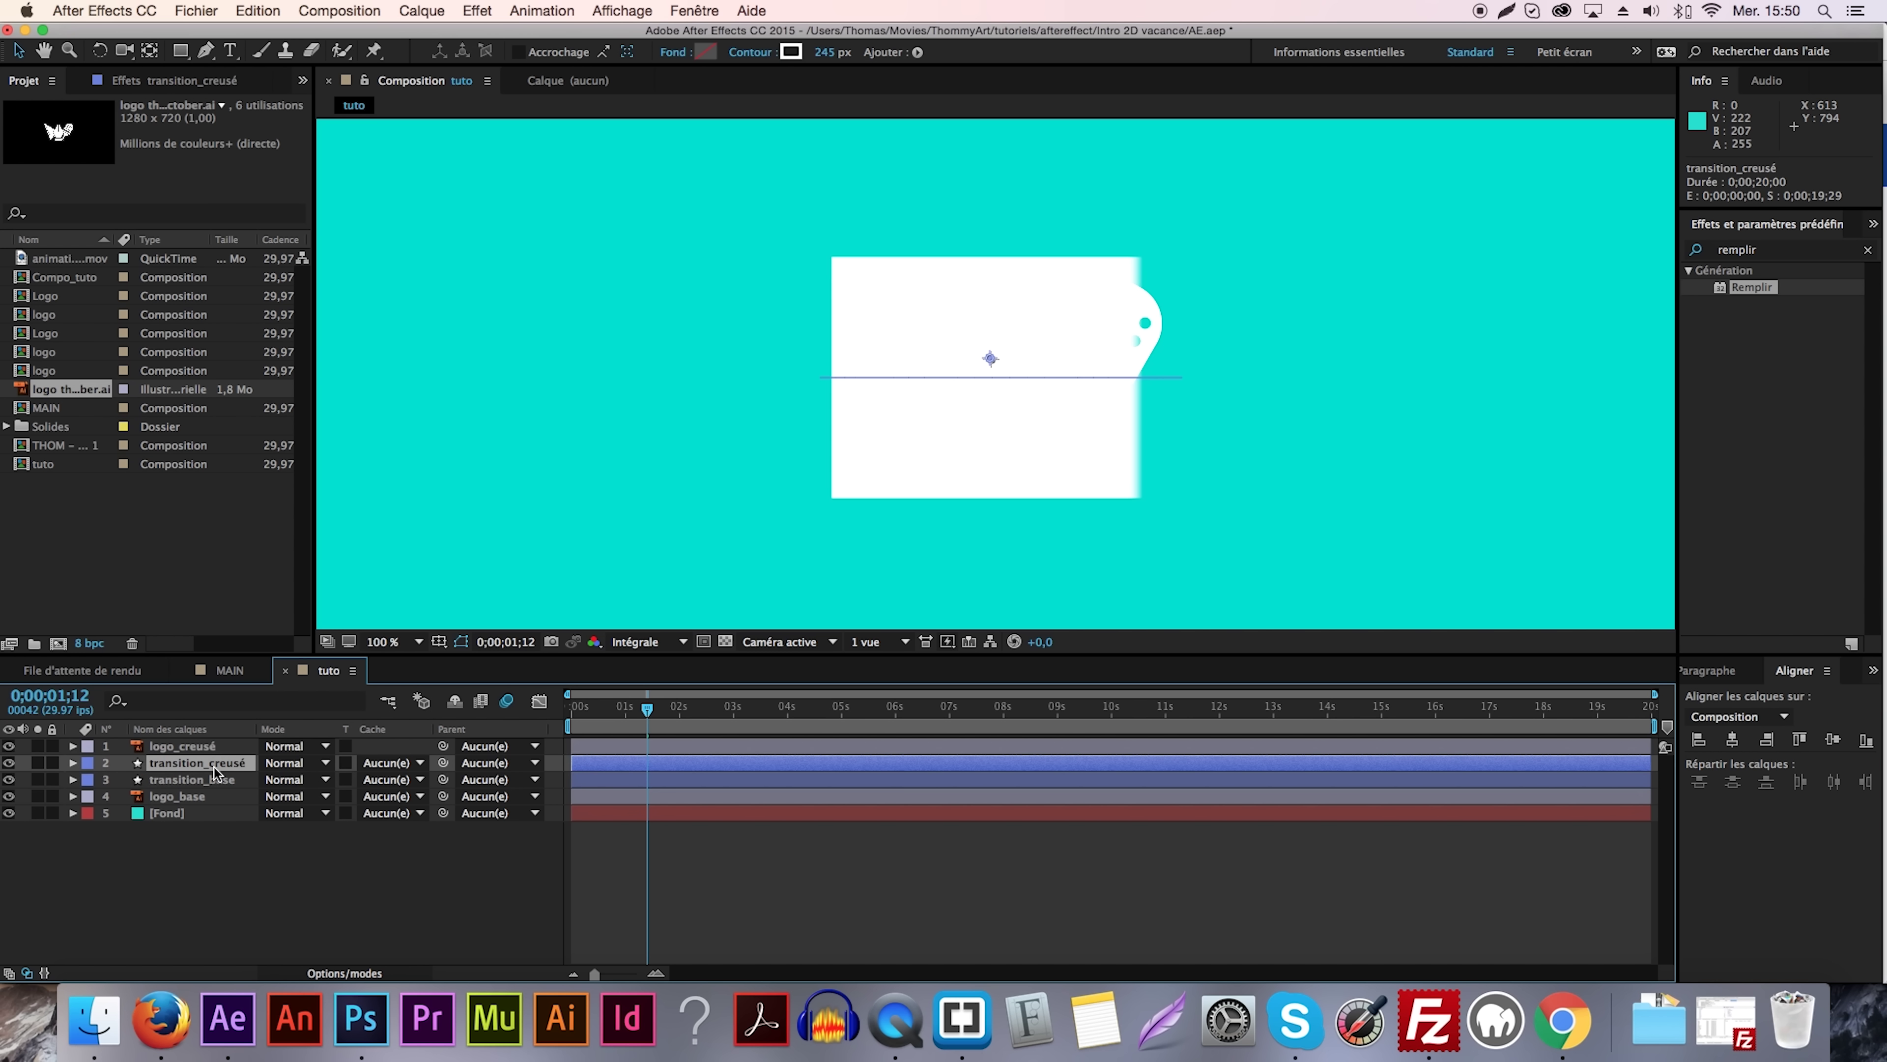
pyautogui.click(398, 762)
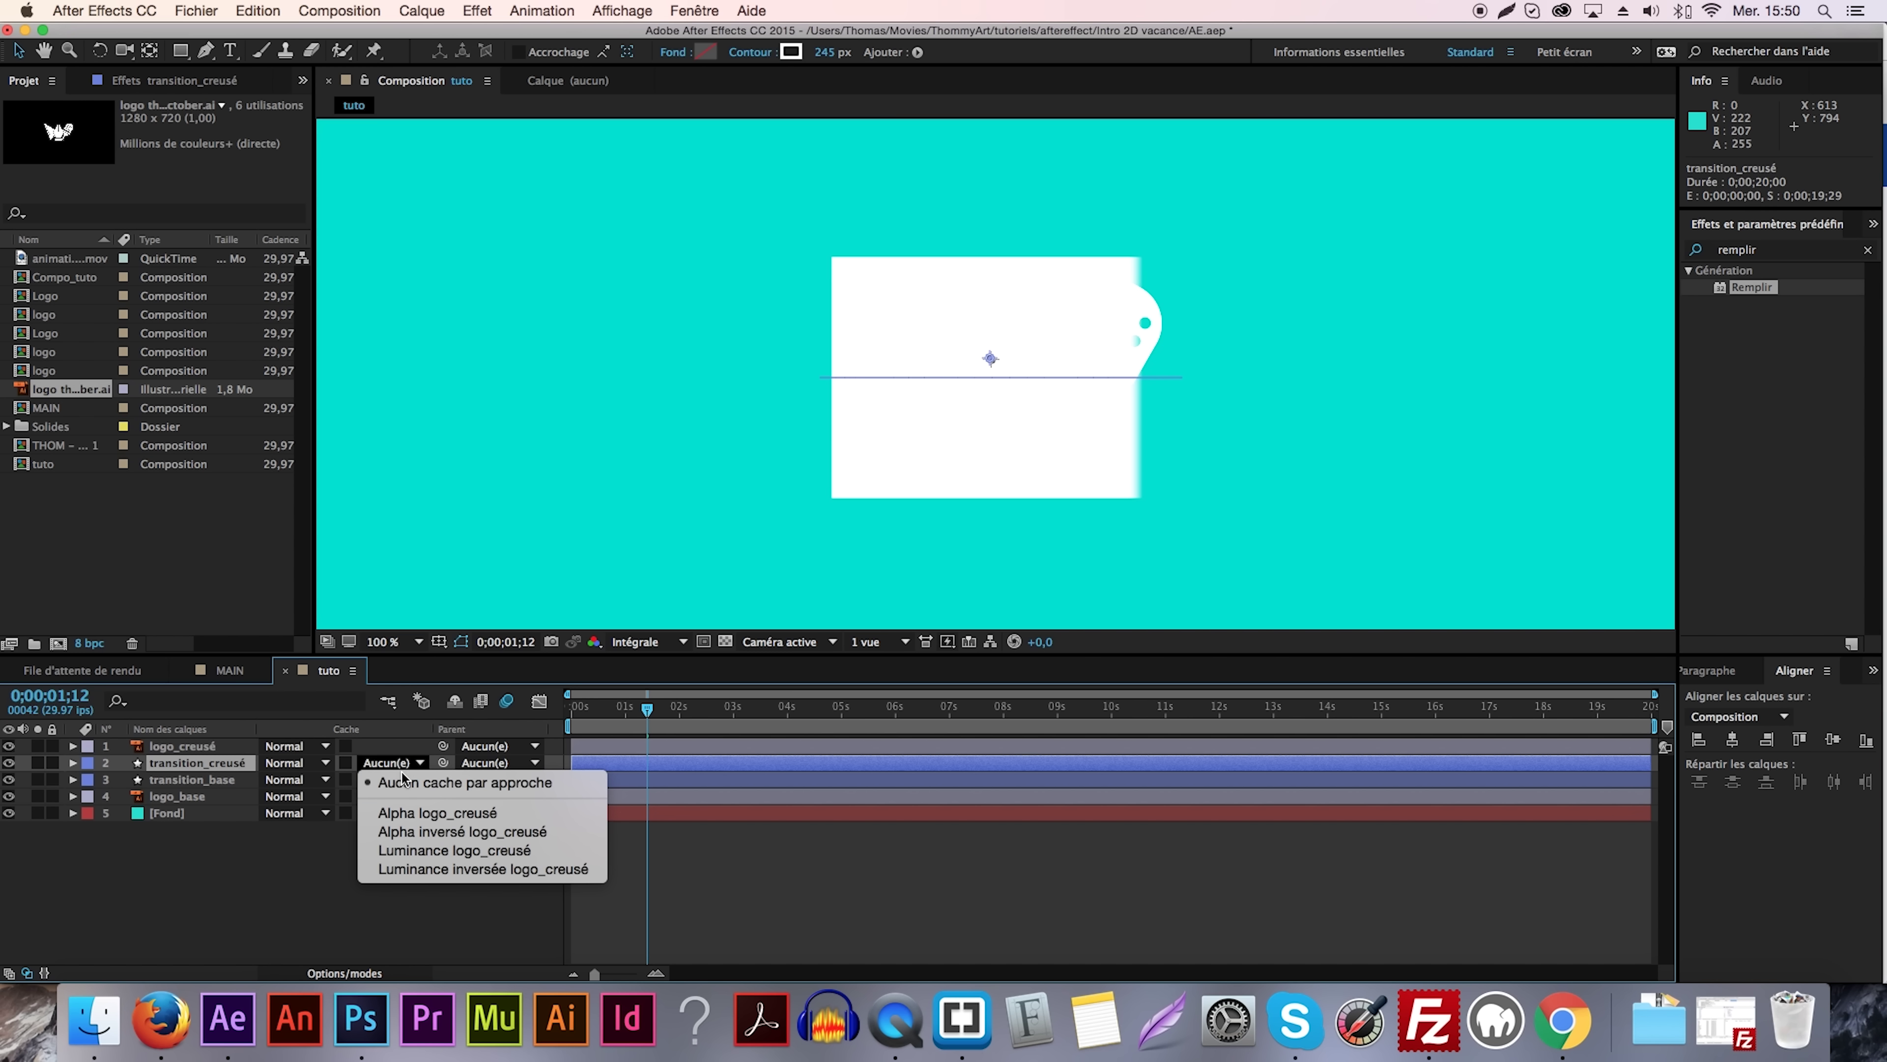
pyautogui.click(469, 830)
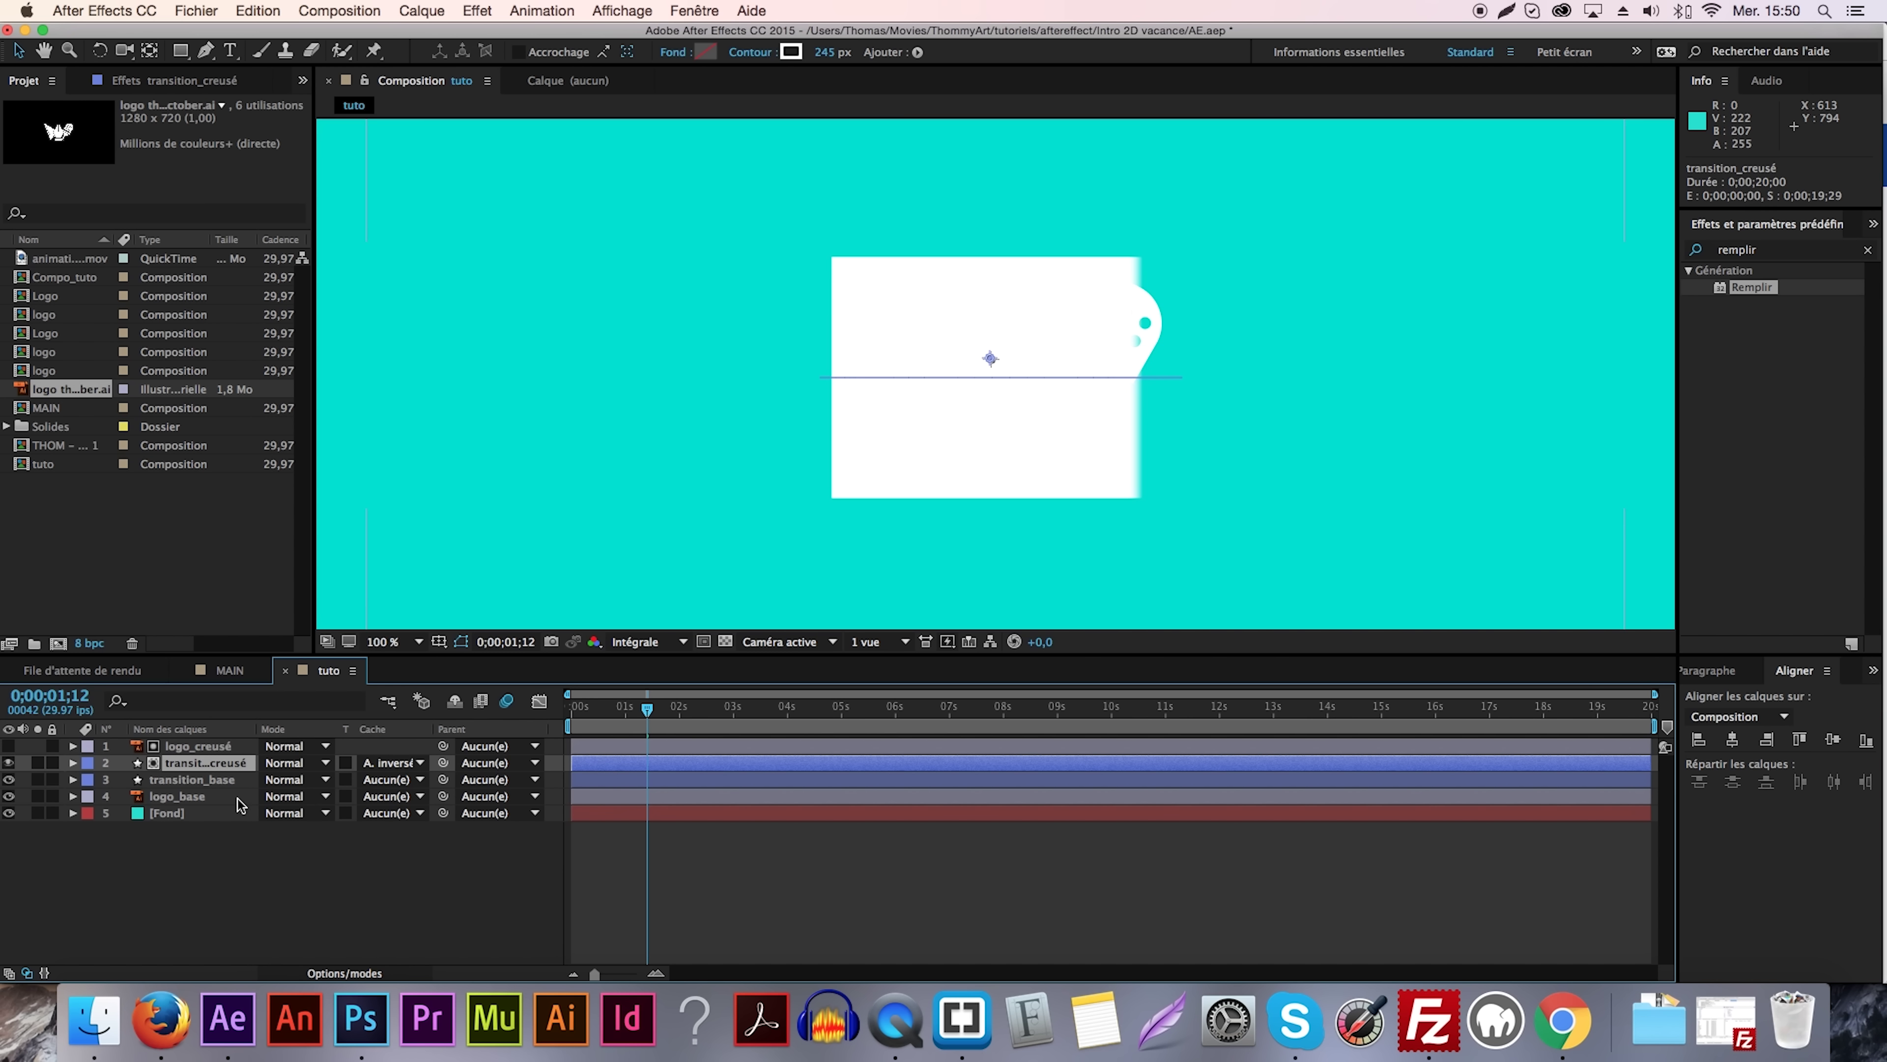
# Set the logo_base layer's track matte to Alpha inversé transition_base.
pyautogui.click(201, 796)
pyautogui.click(390, 796)
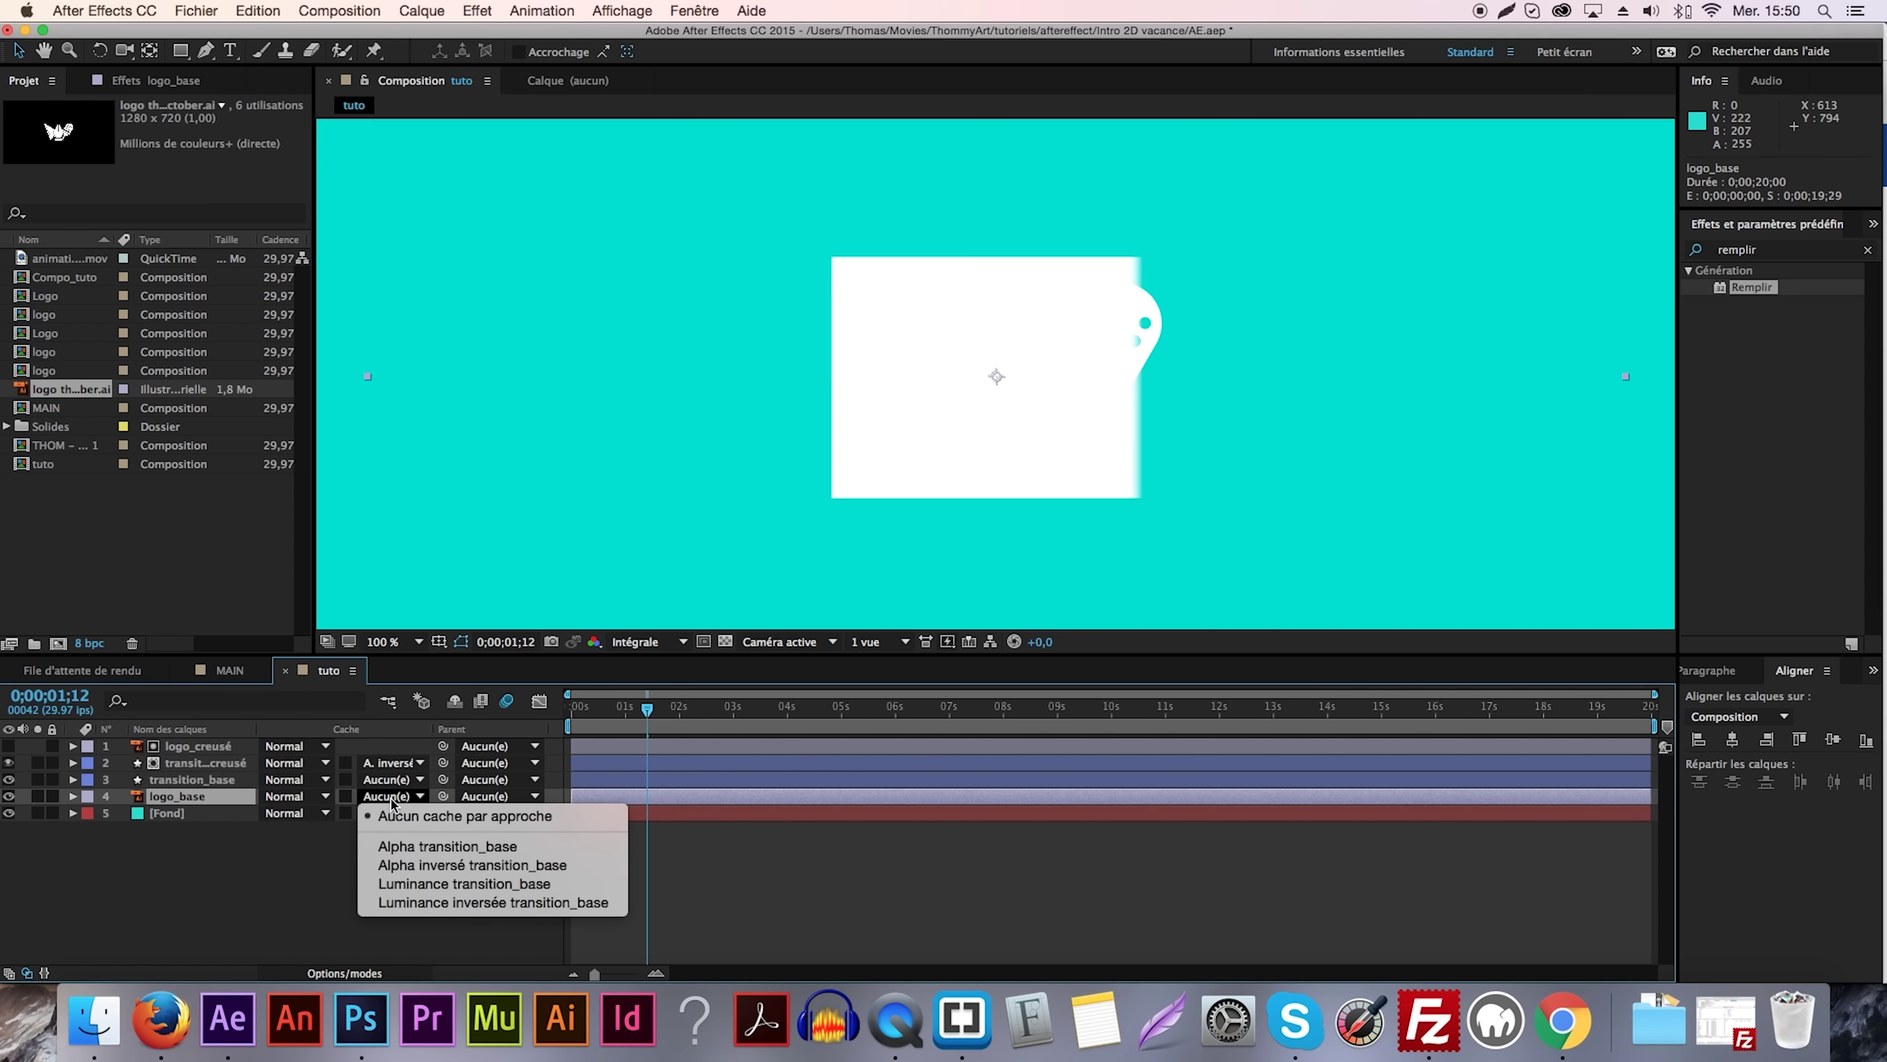
pyautogui.click(457, 864)
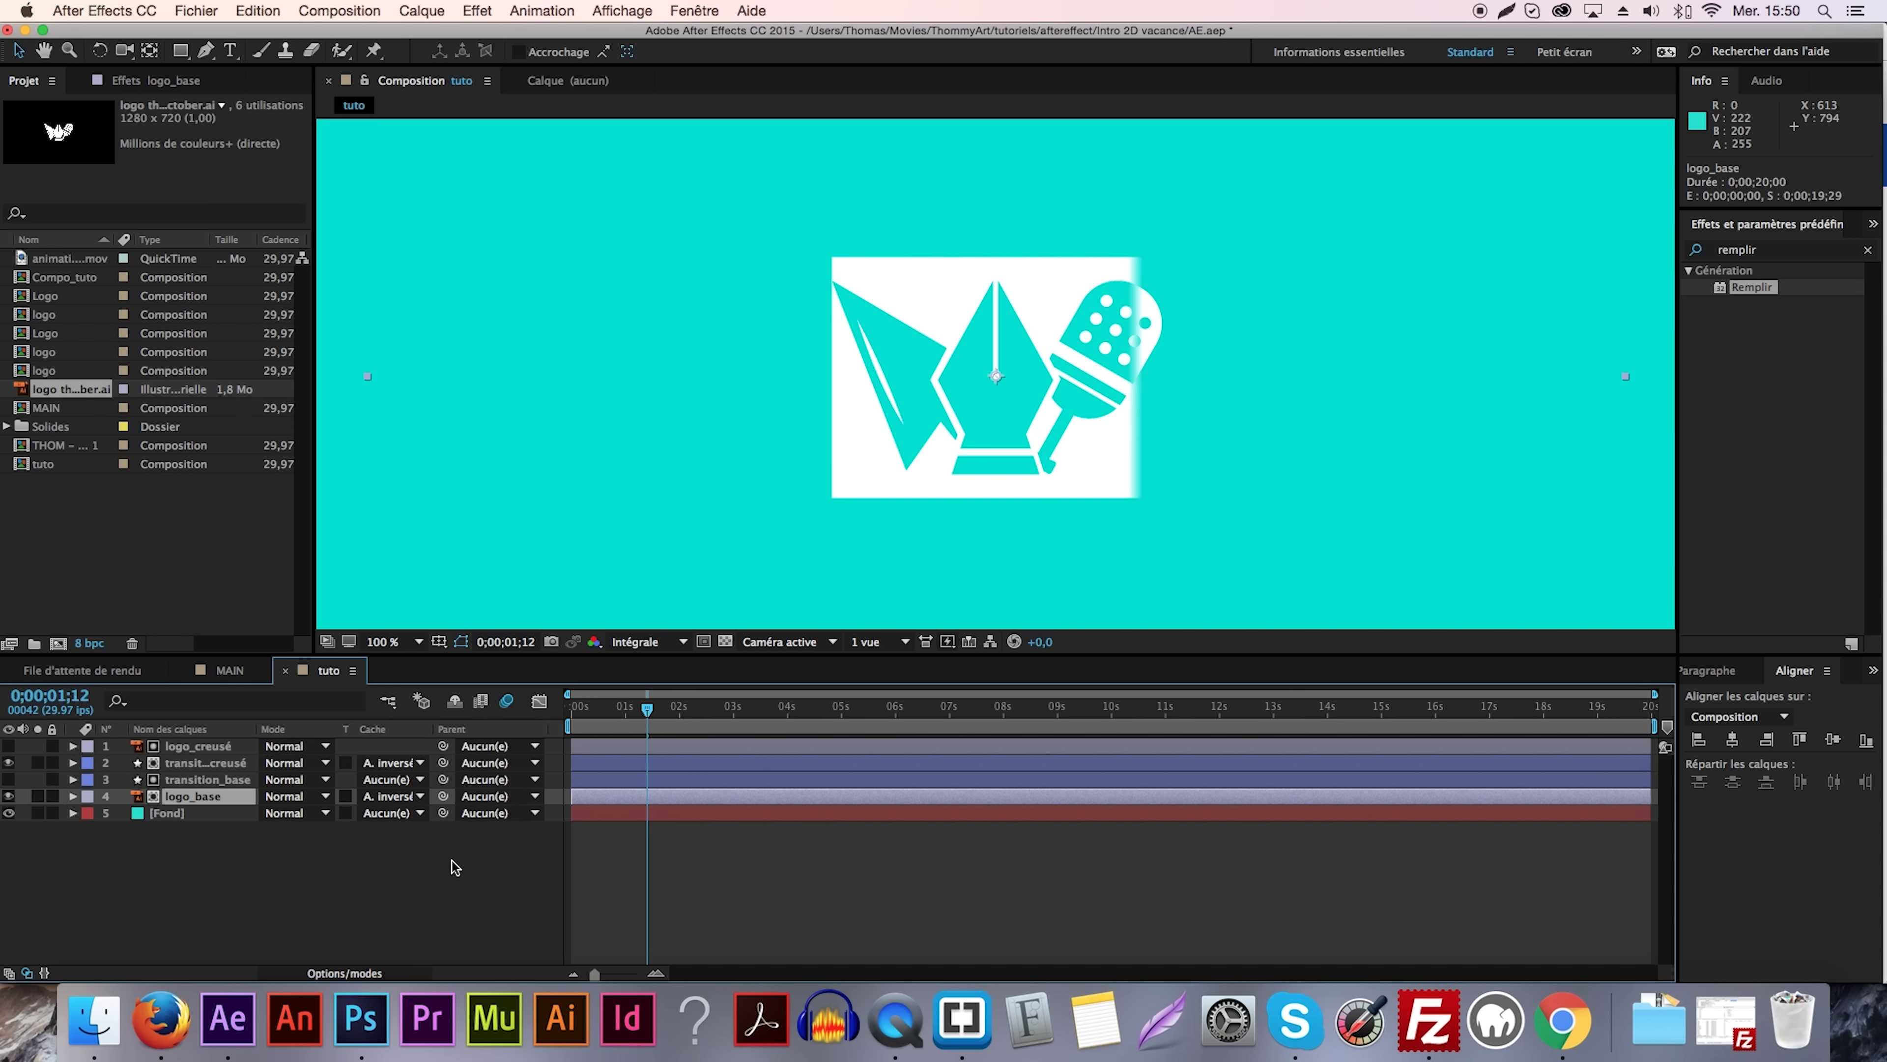
# Scrub through the logo wipe in the tuto composition and play the whole animation from the first frame to check the reveal.
pyautogui.moveTo(650, 727); pyautogui.dragTo(624, 718)
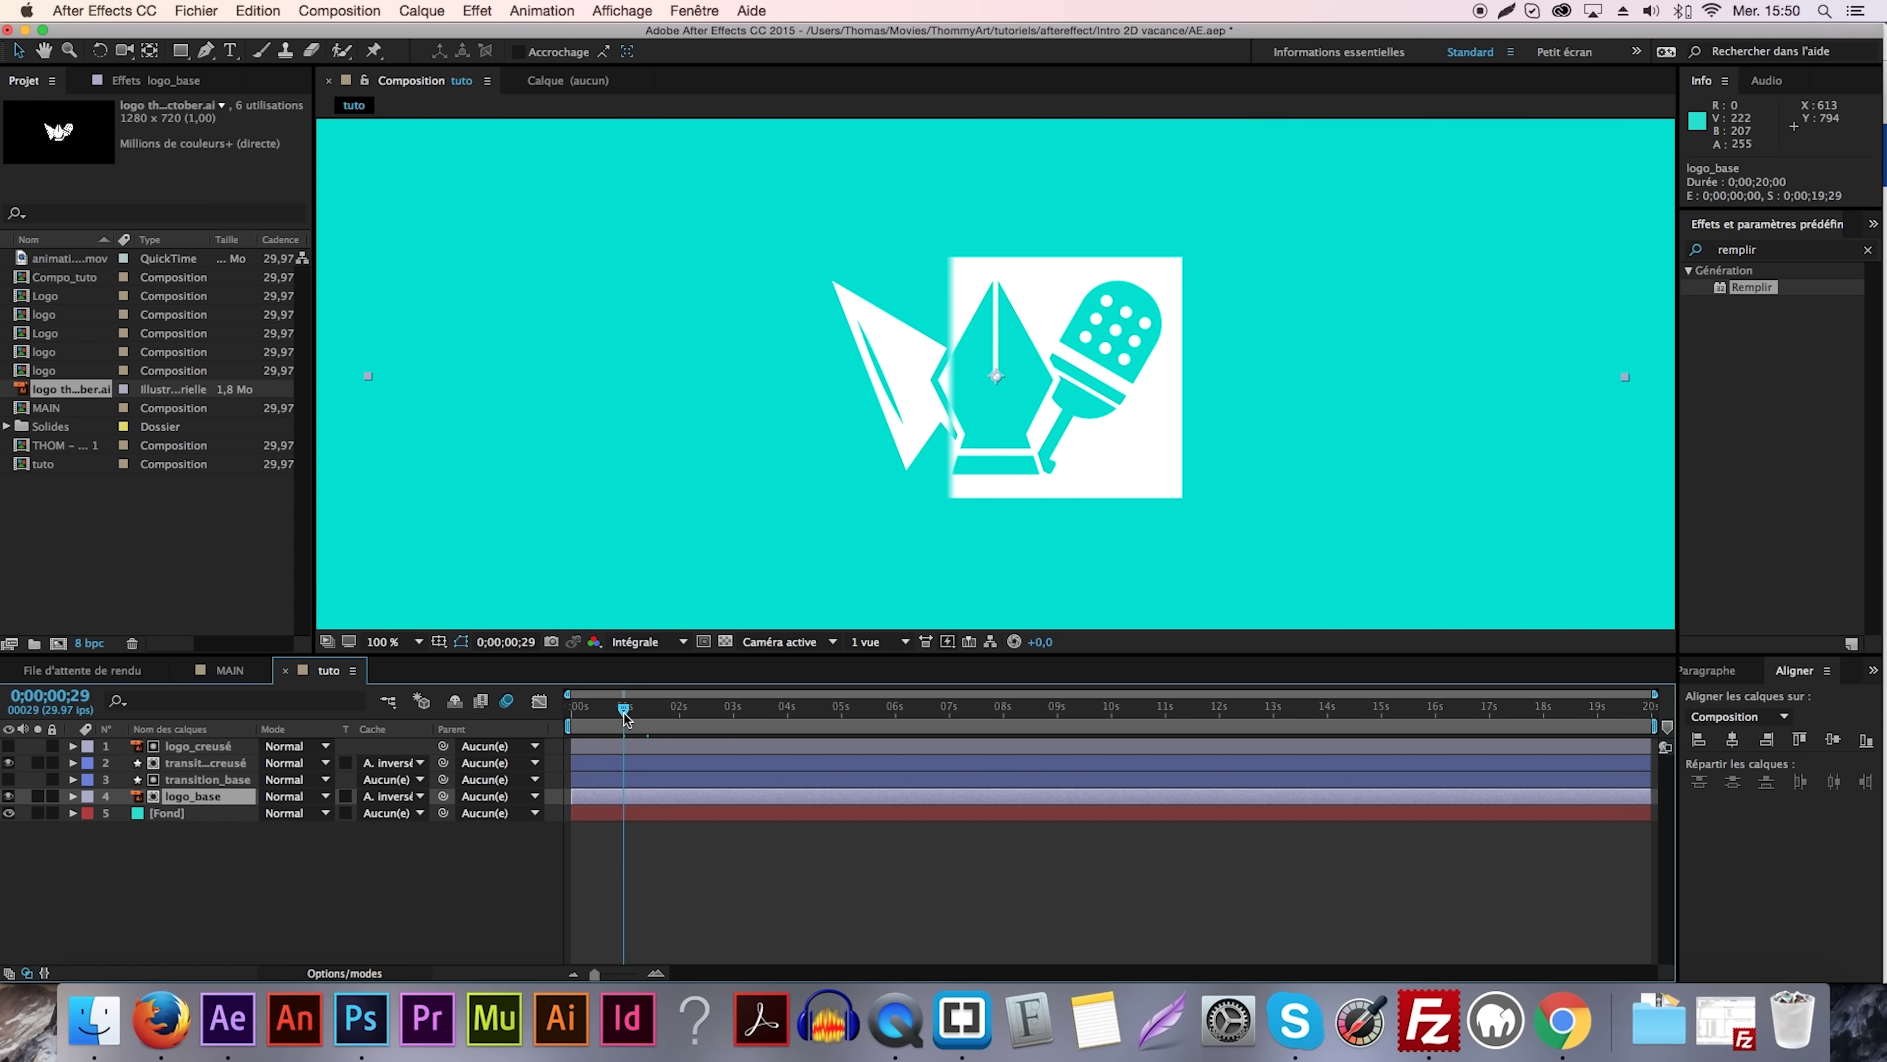
pyautogui.moveTo(625, 718); pyautogui.dragTo(604, 716)
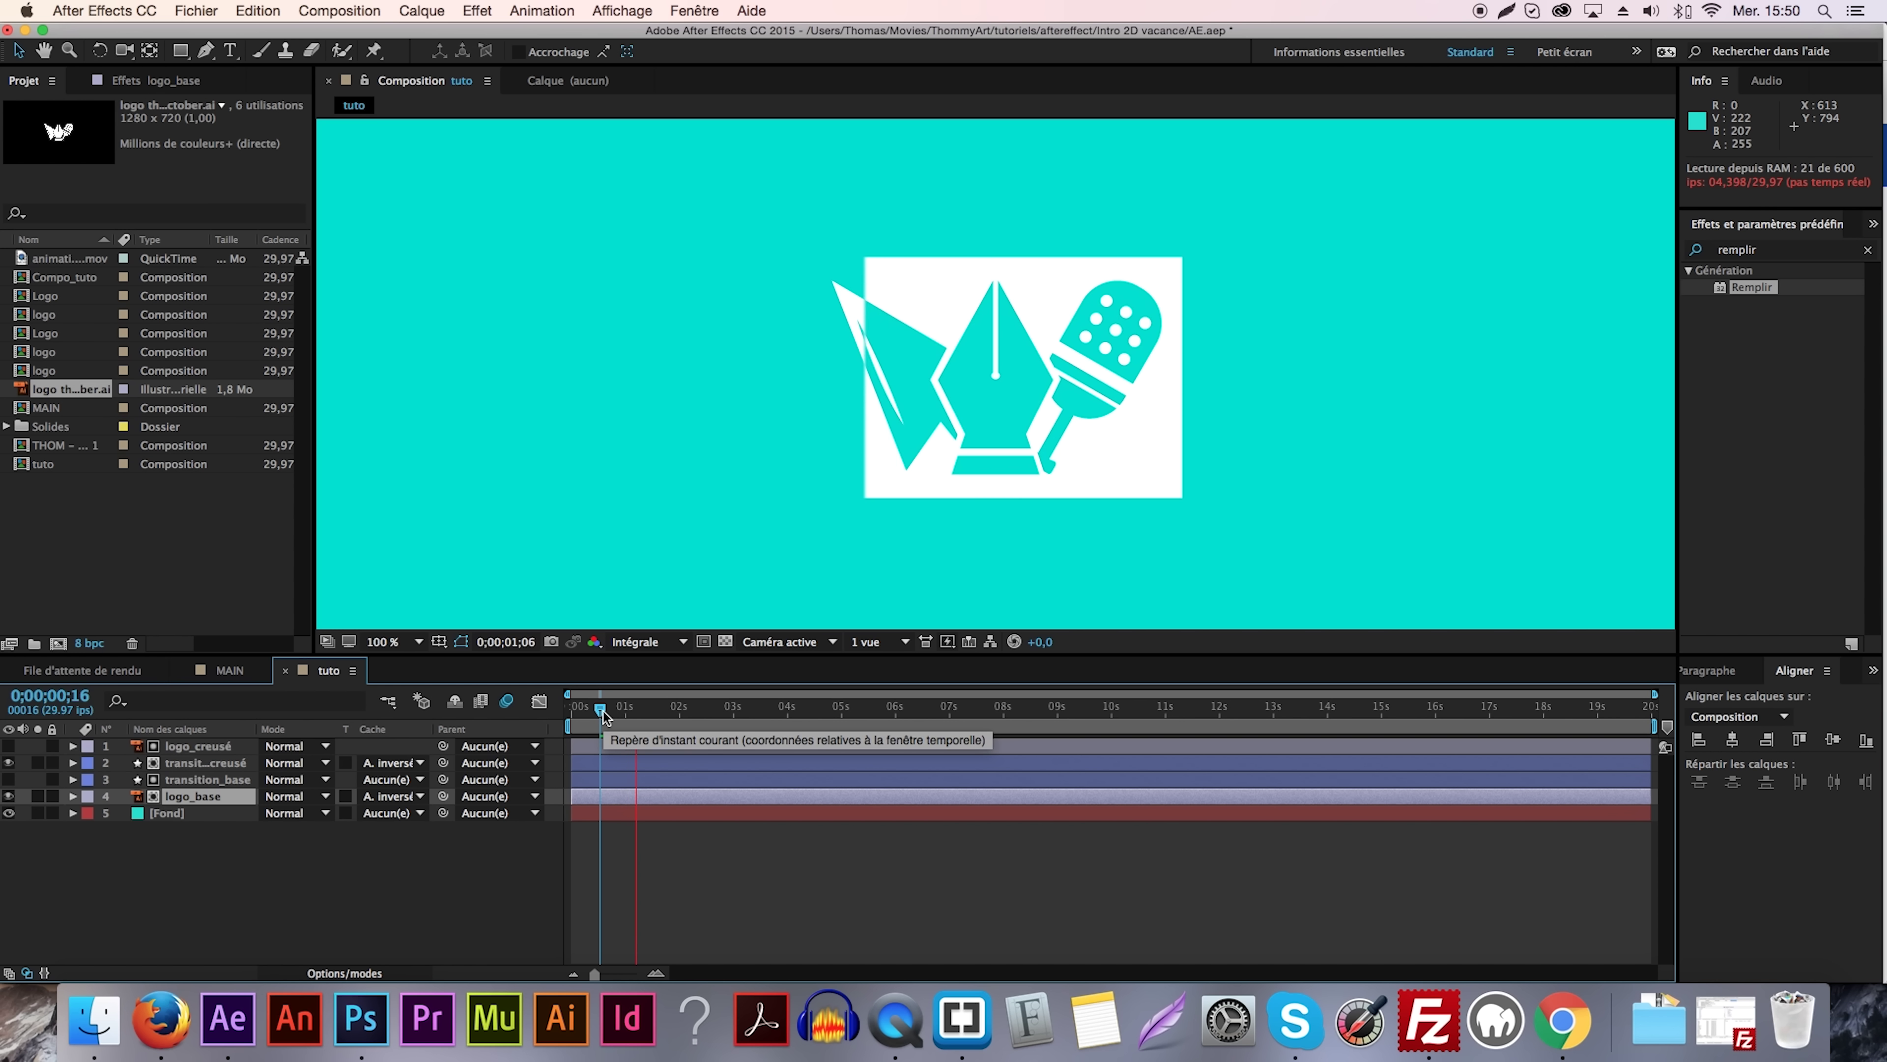
pyautogui.click(570, 716)
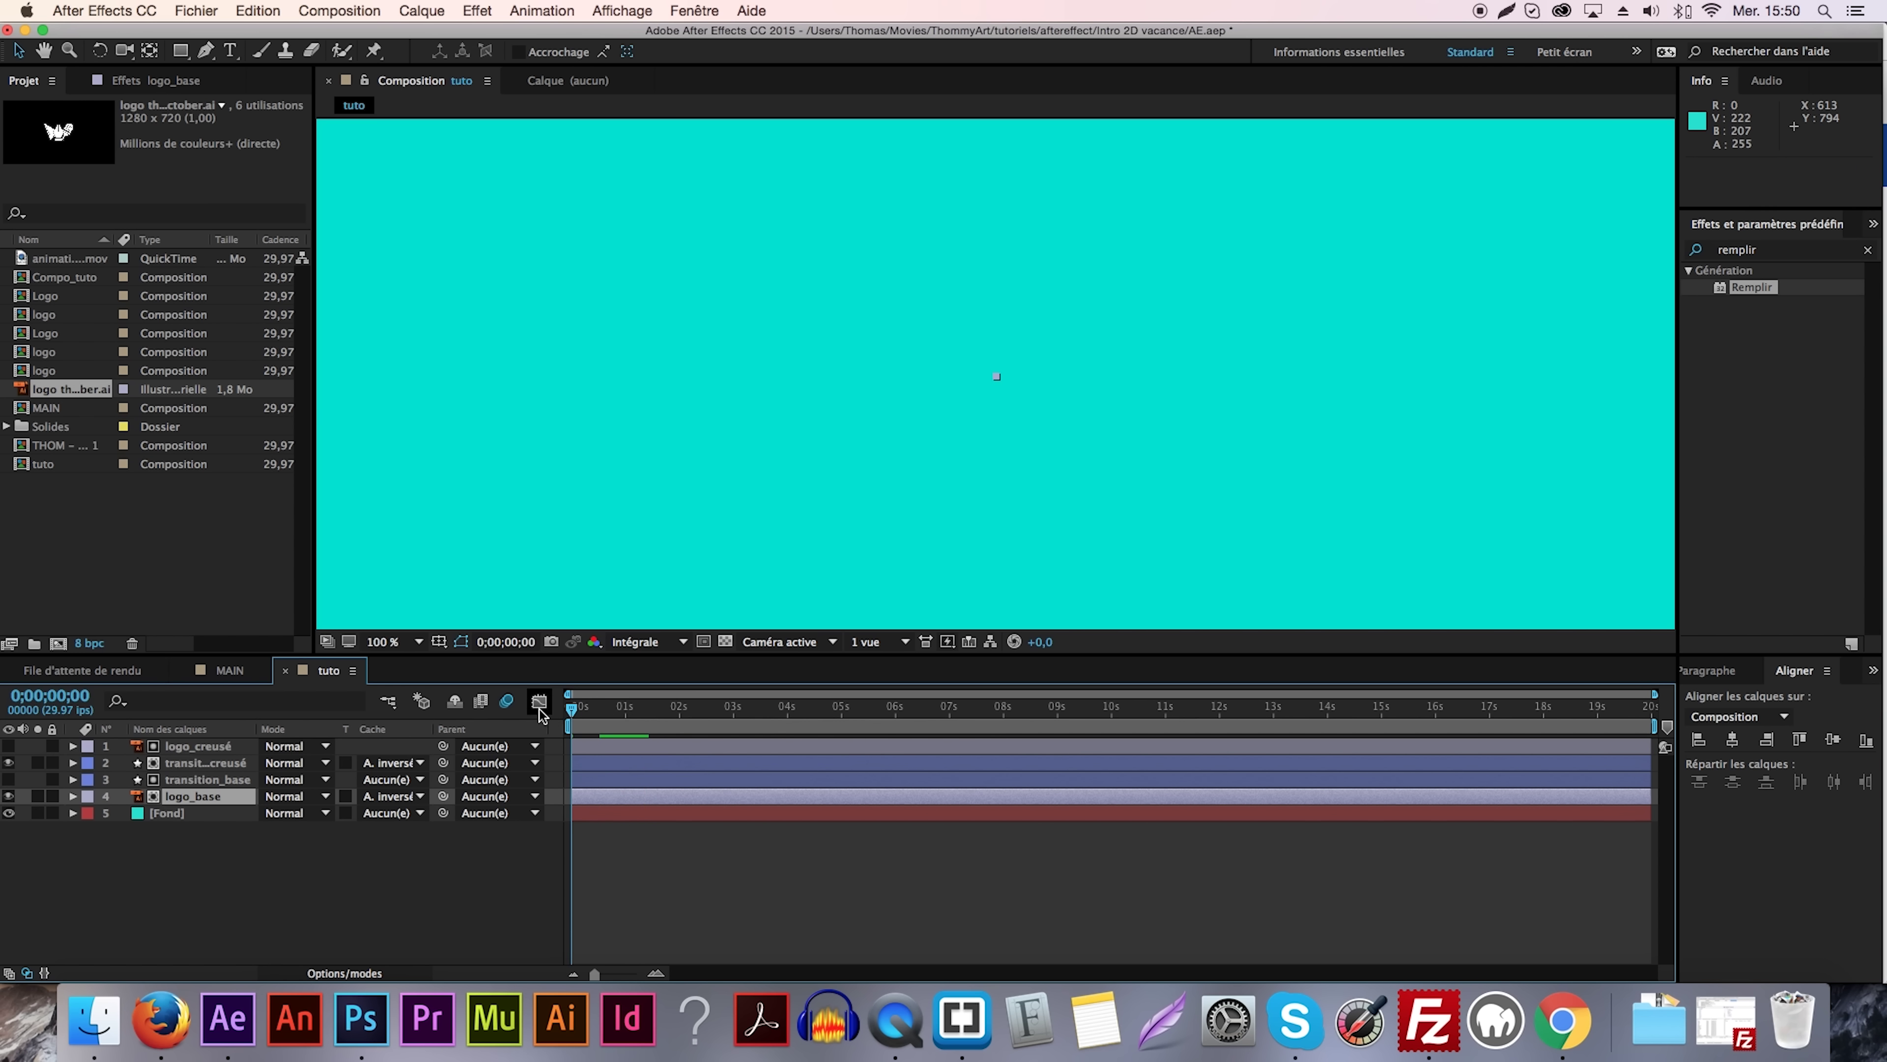
pyautogui.click(401, 642)
pyautogui.click(590, 734)
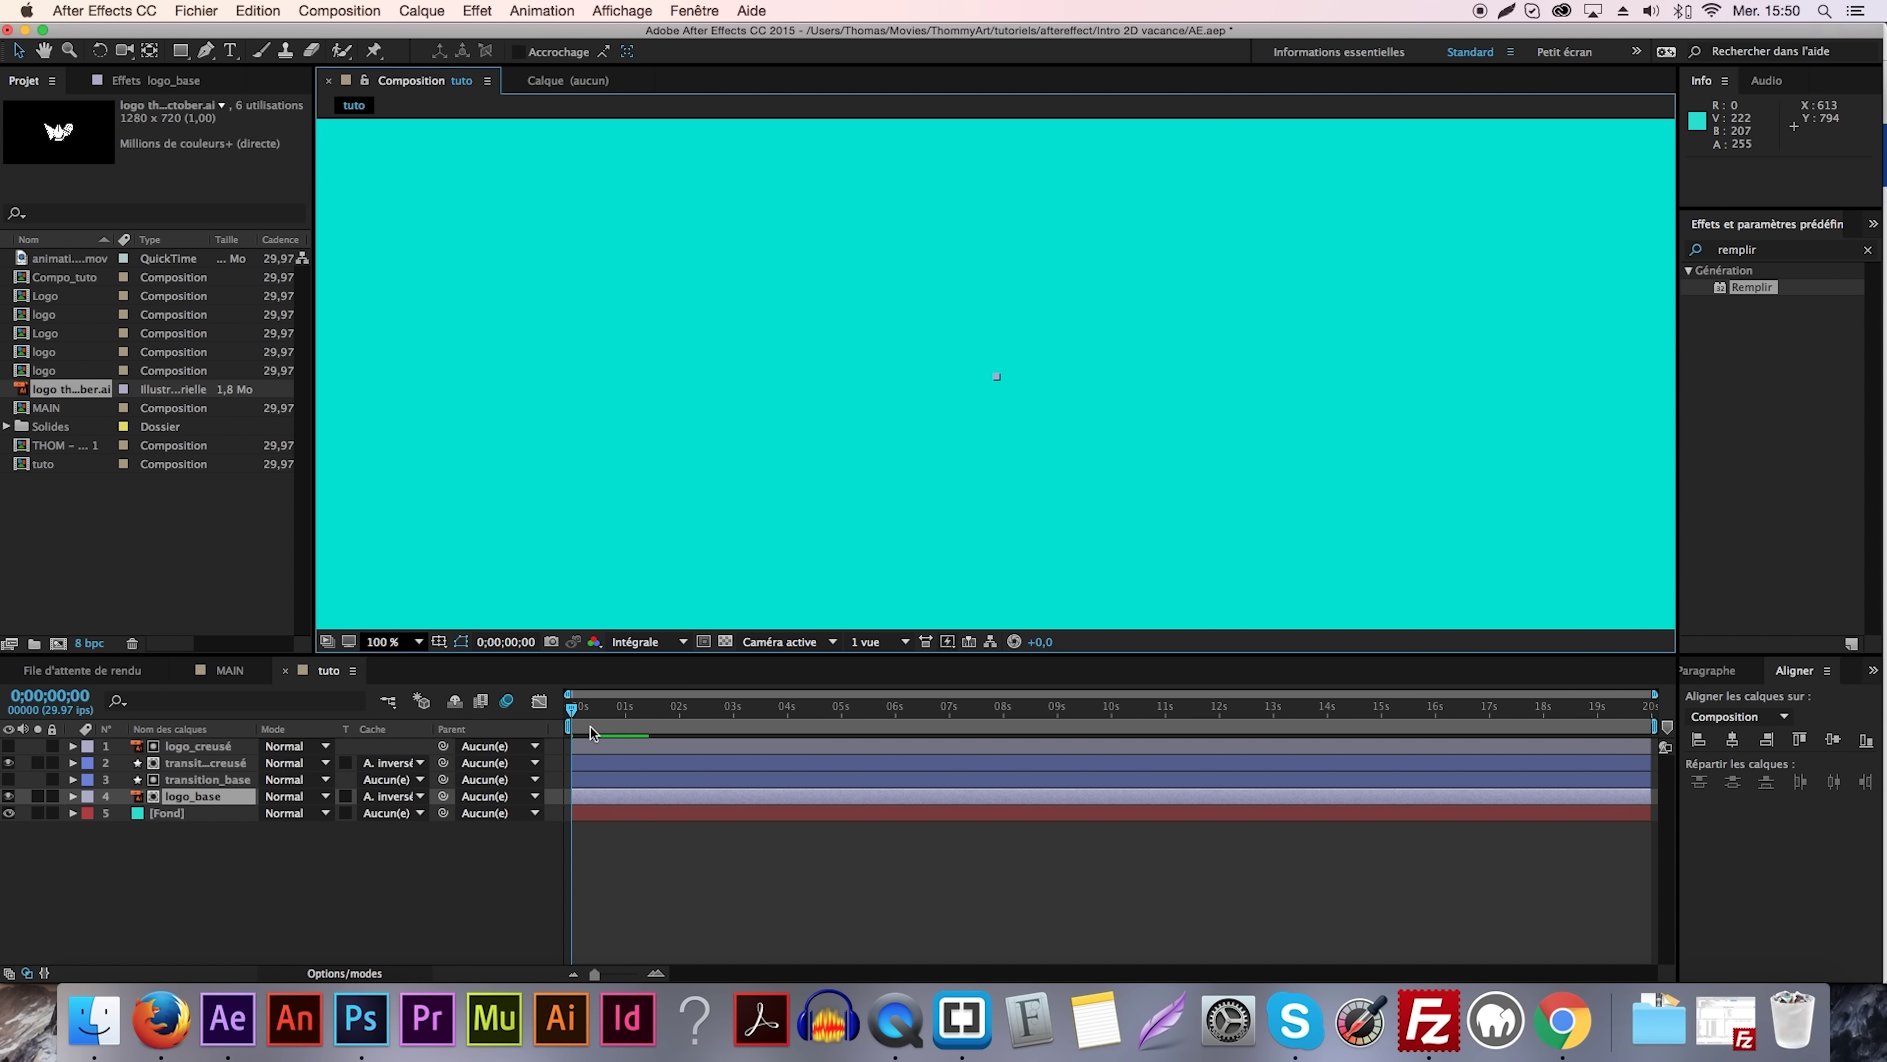
pyautogui.press('space')
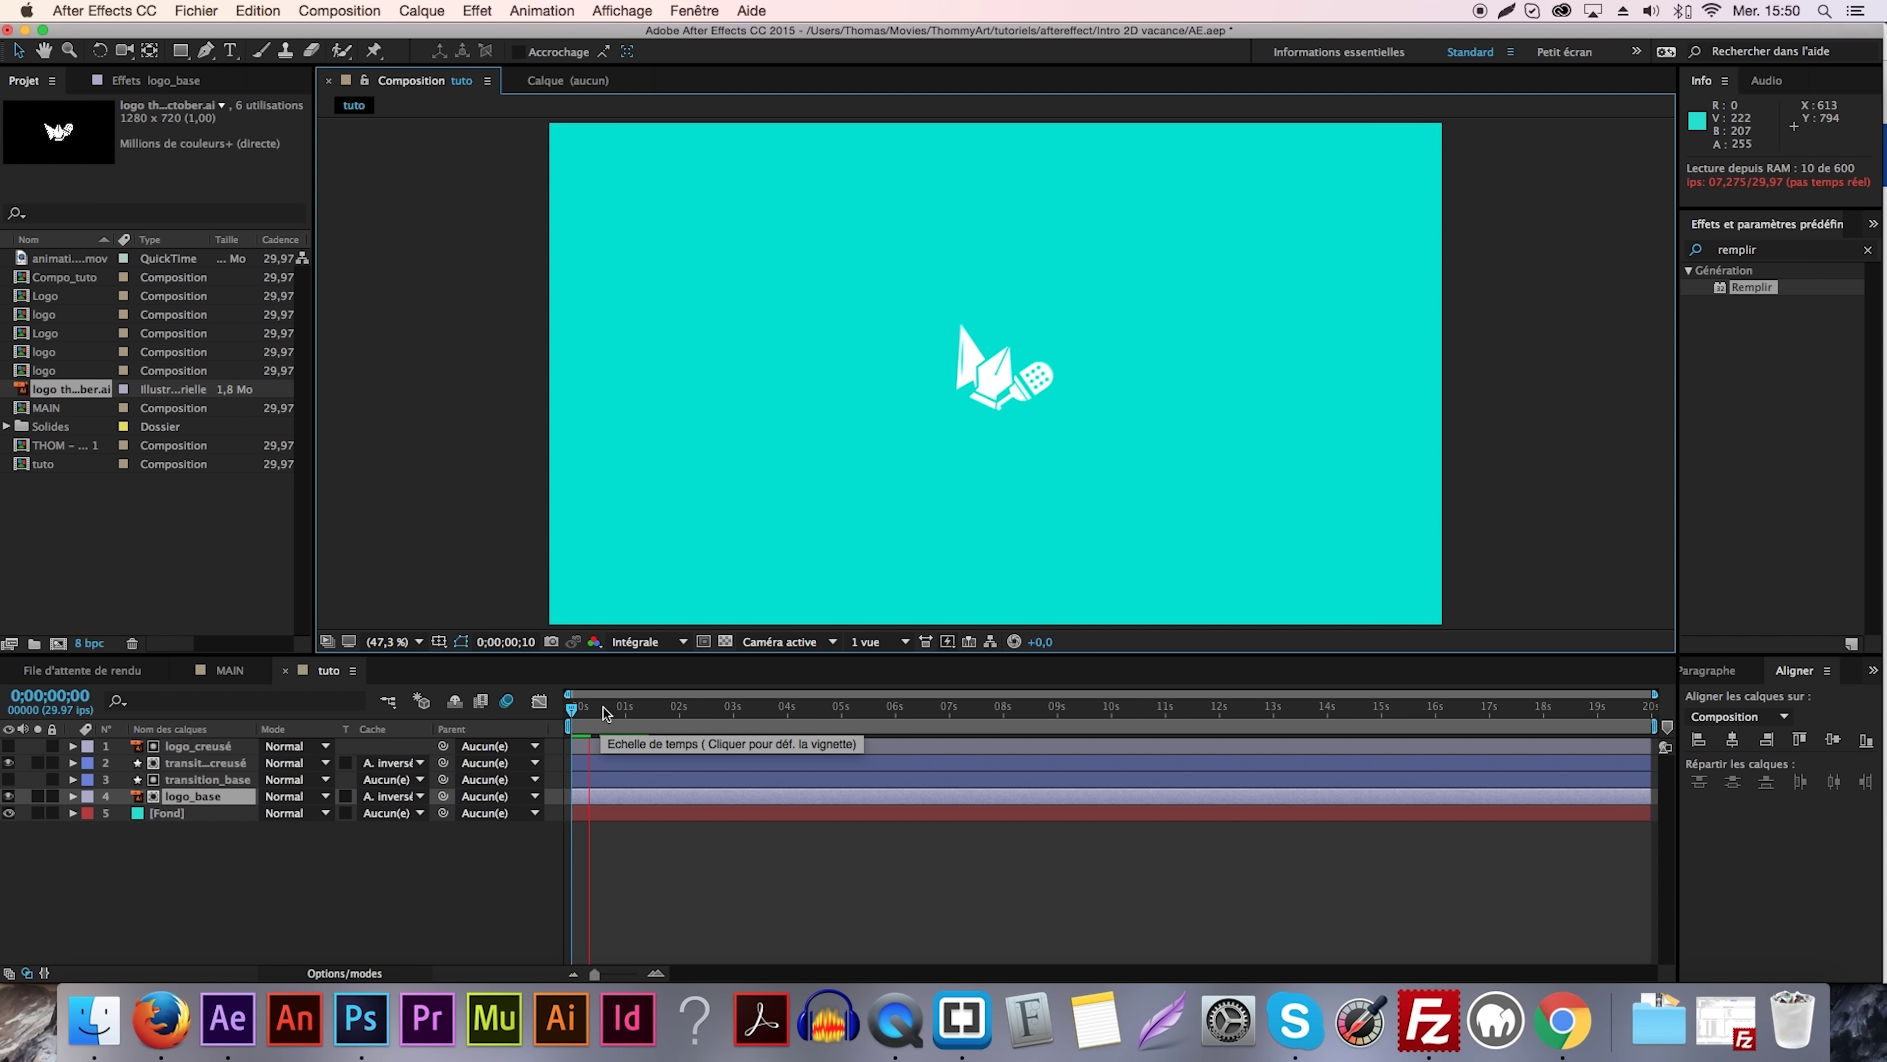
pyautogui.press('space')
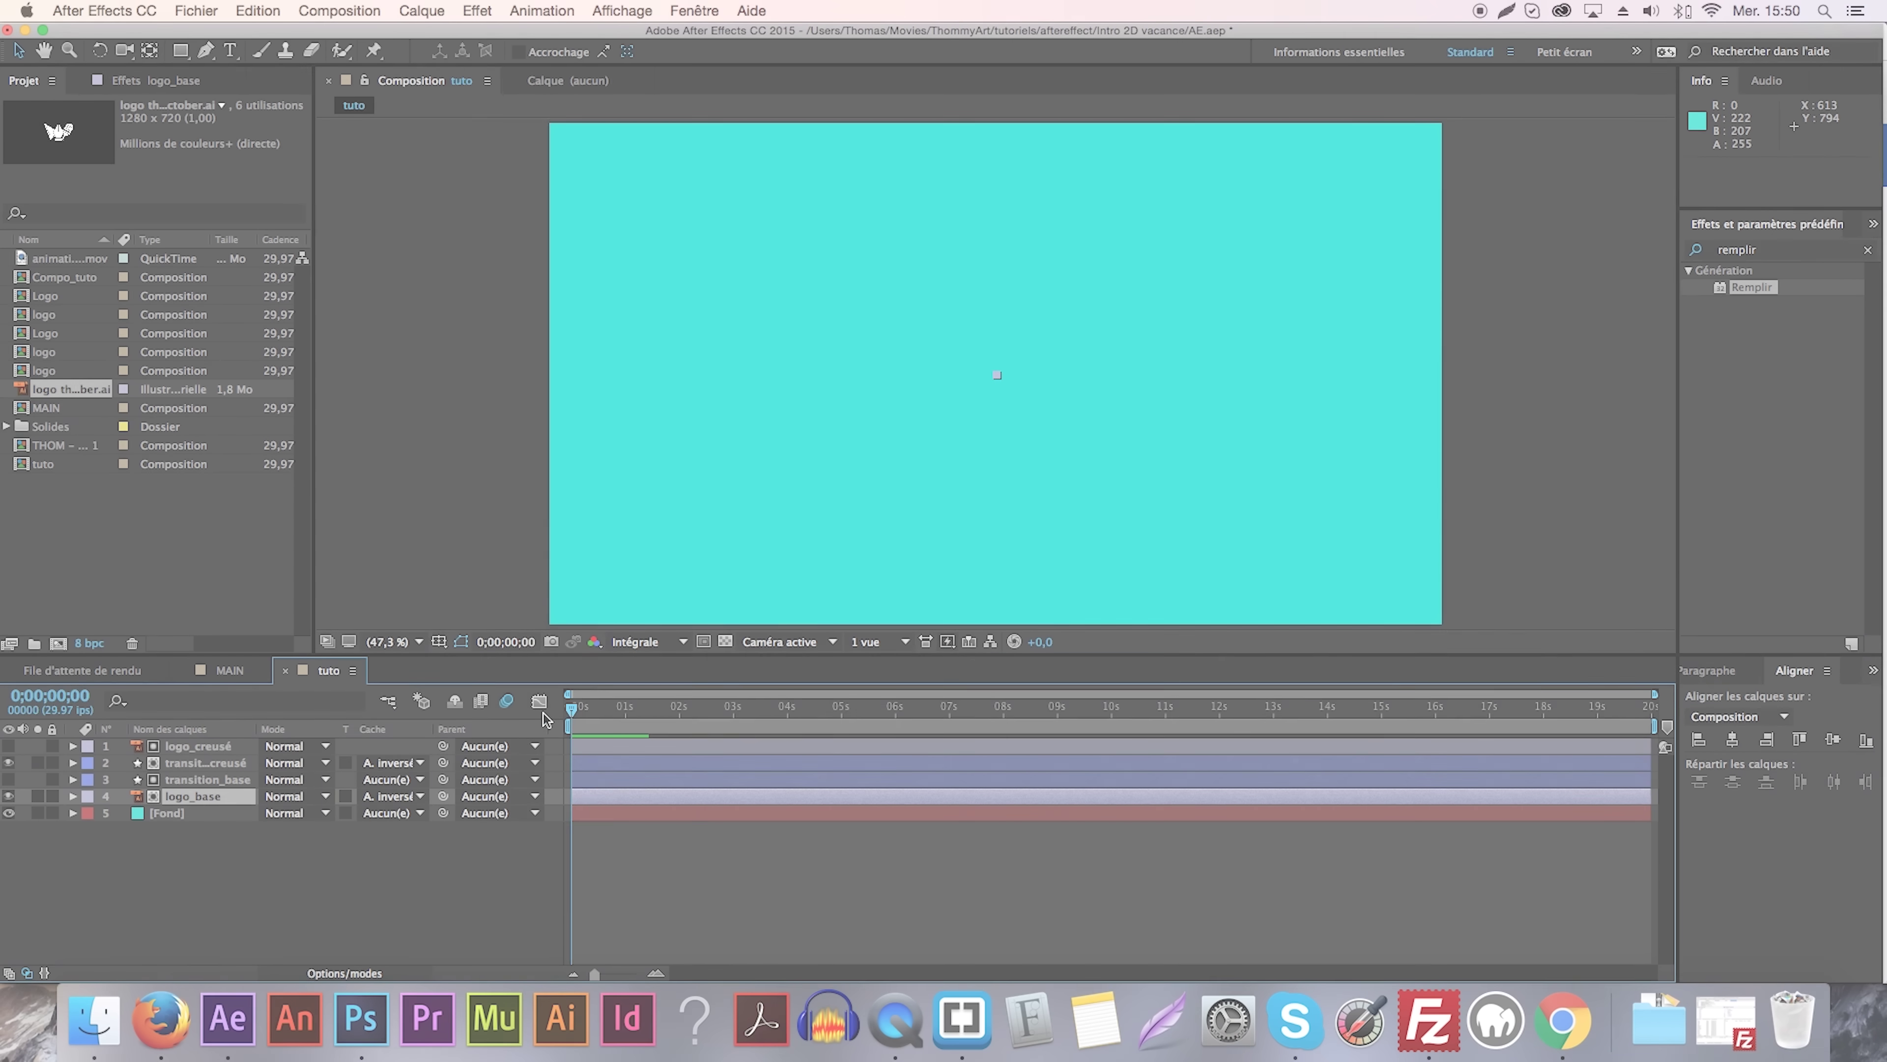